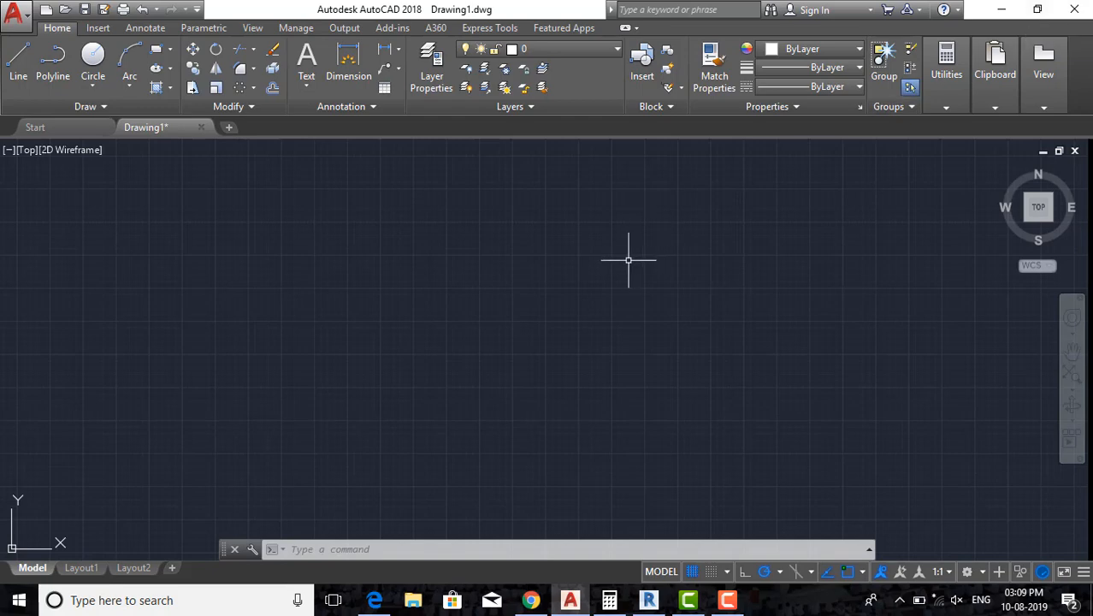
Configure the drawing units with the Decimal length type and a length precision of 0.000.
key("Escape")
key("Escape")
key("Escape")
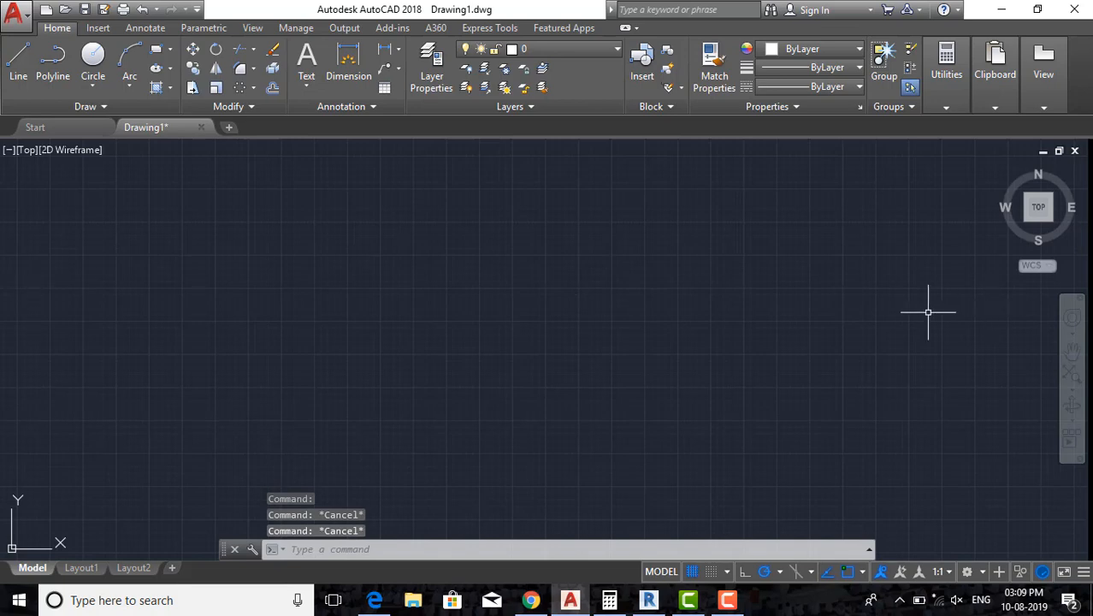
key("Escape")
type("un")
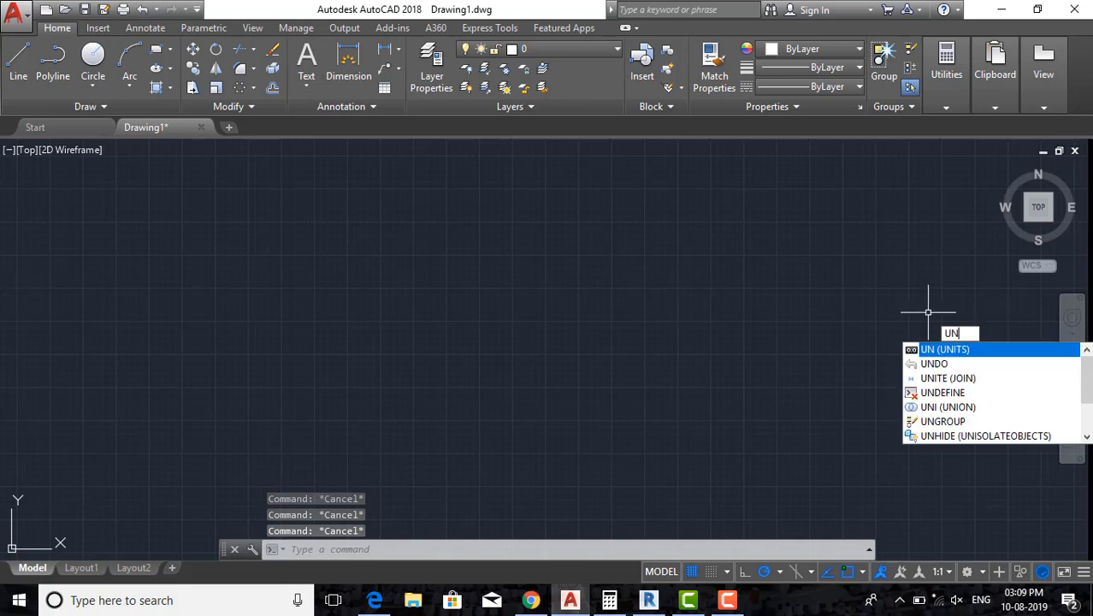
key("Return")
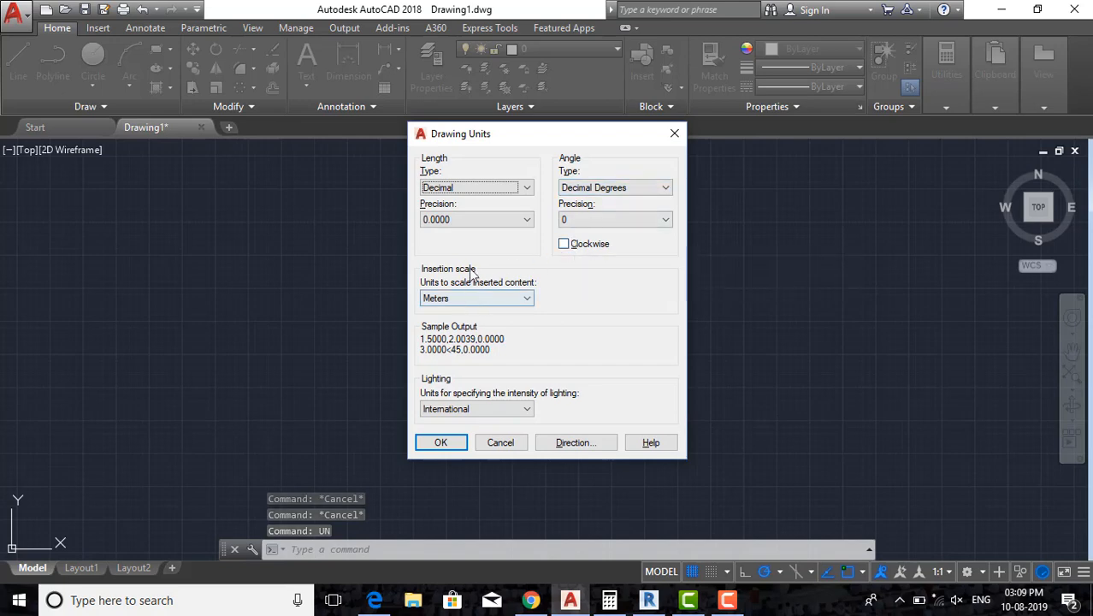
left_click(467, 188)
left_click(467, 212)
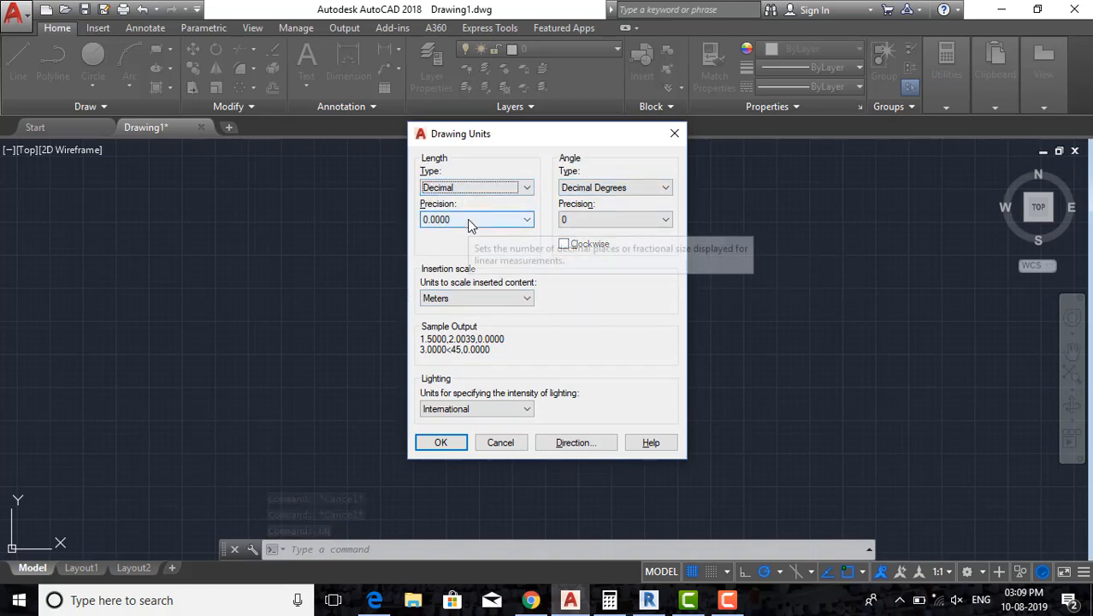
left_click(467, 219)
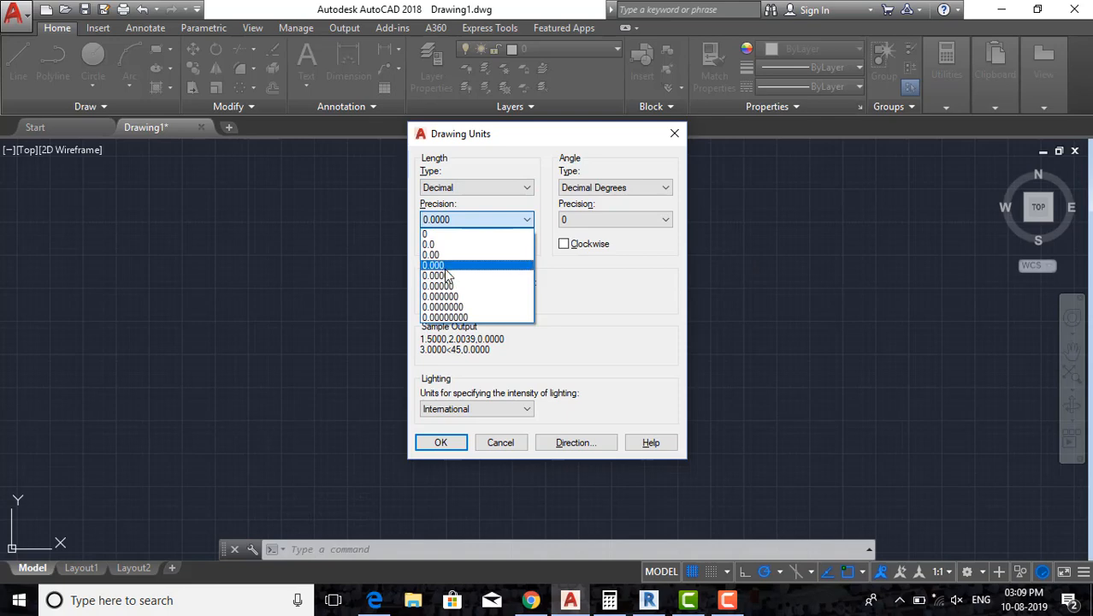
left_click(445, 267)
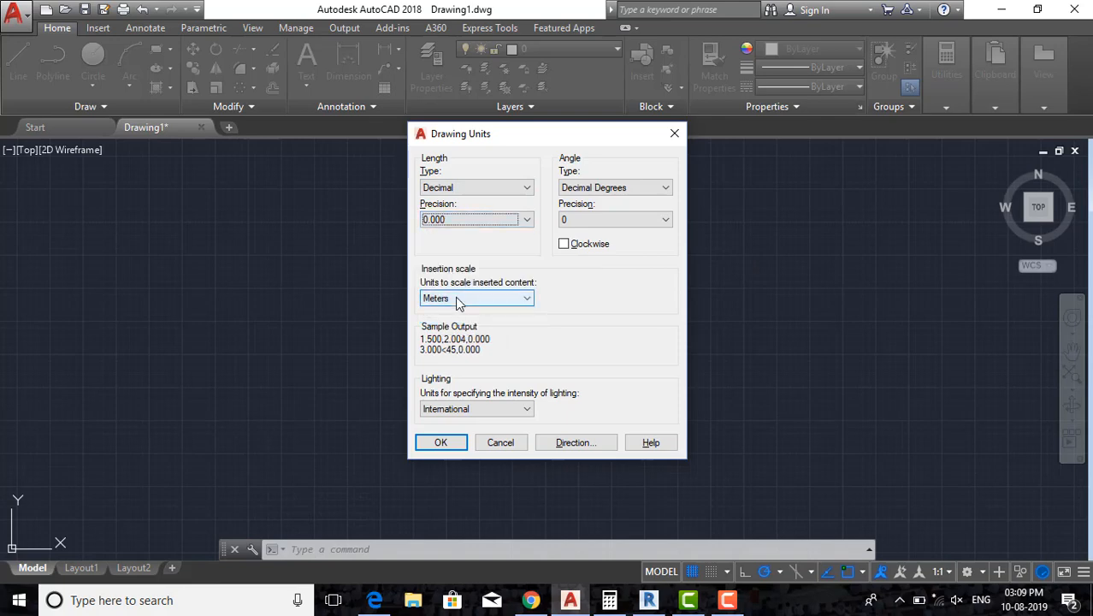
Choose Meters as the insertion scale and apply the drawing units.
left_click(455, 300)
left_click(456, 297)
left_click(456, 297)
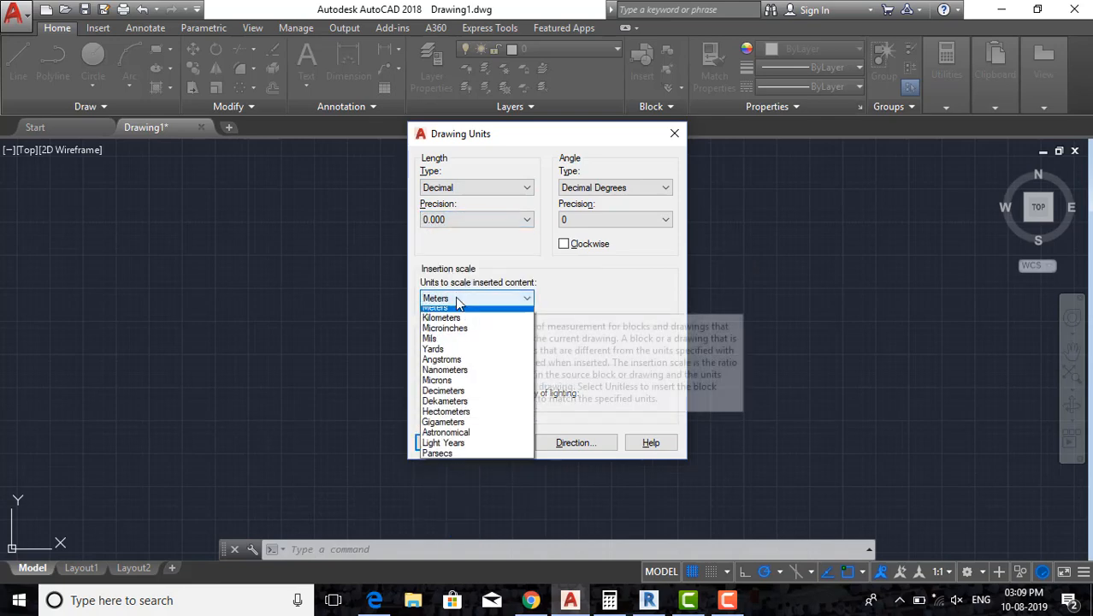
left_click(437, 384)
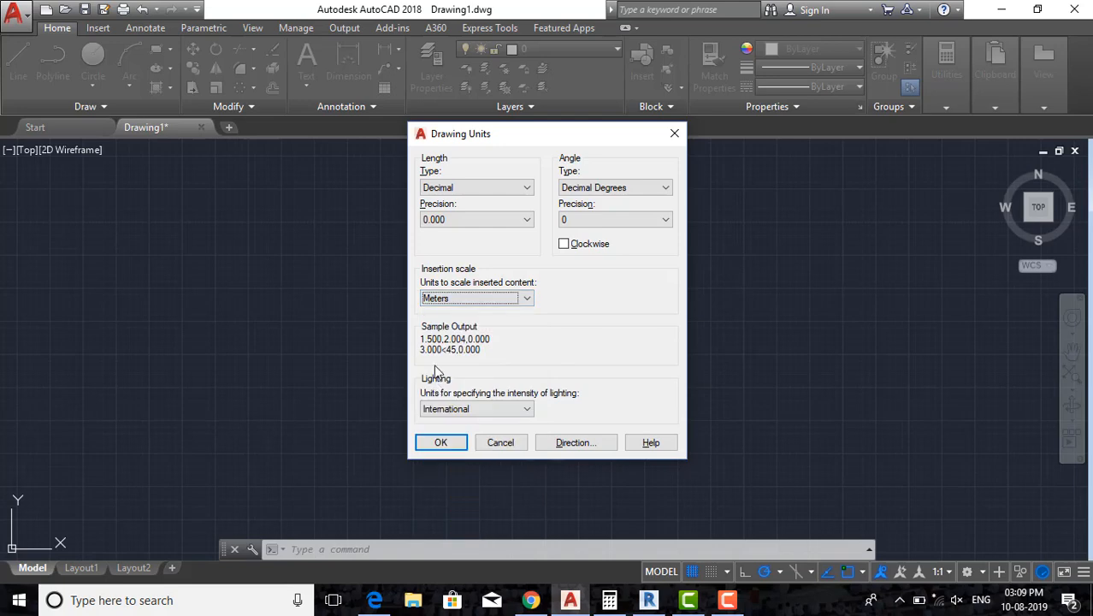
left_click(440, 443)
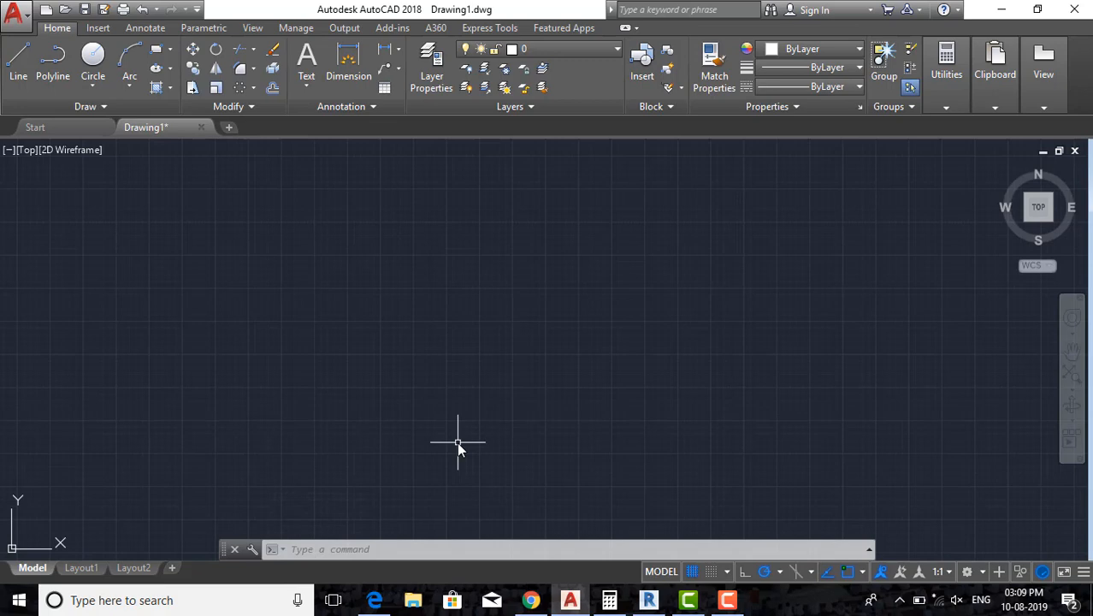
key("Escape")
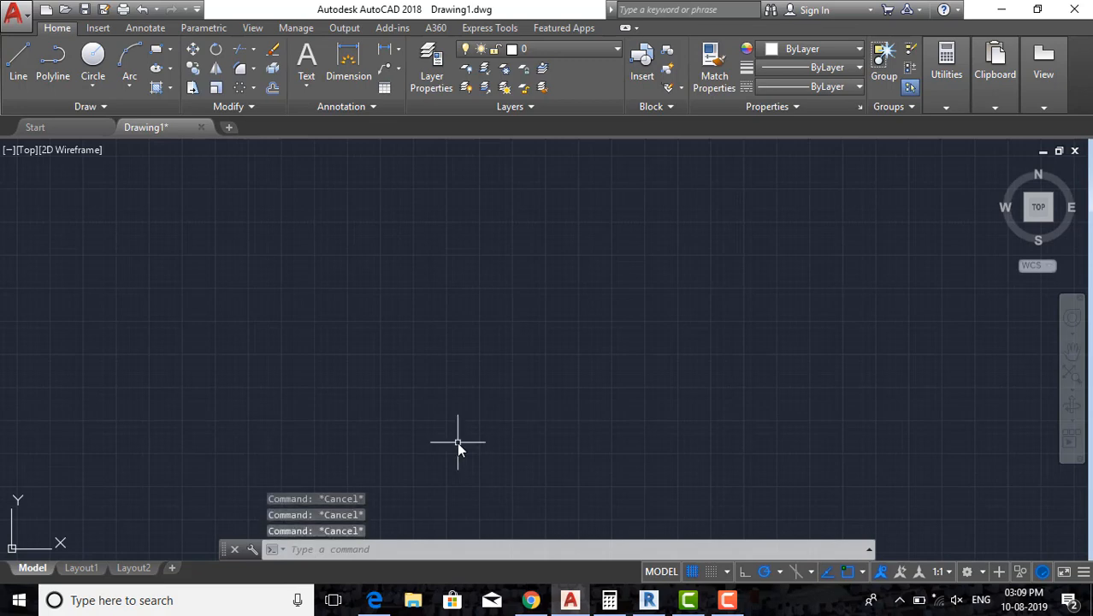
Draw a circle with a radius of 1.5 near the middle of the drawing area.
type("Cir")
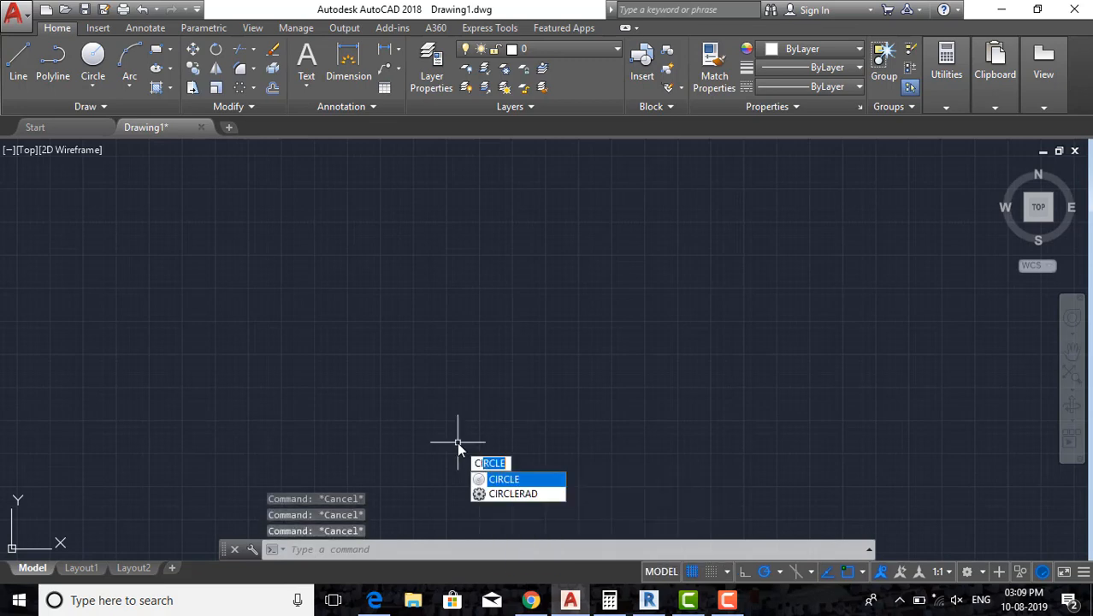
type("c")
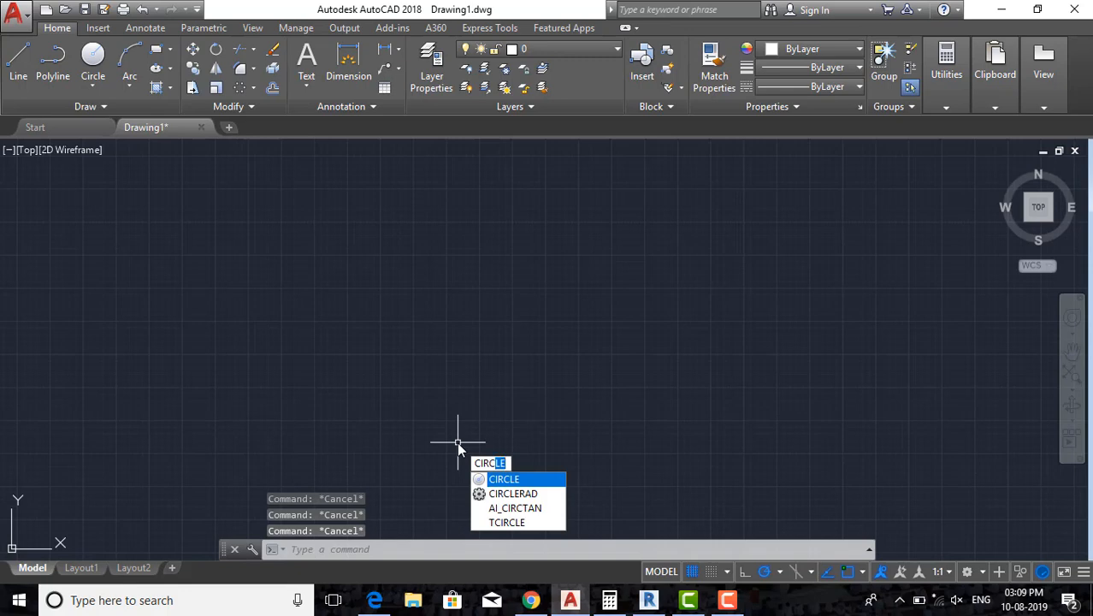
type("l")
key("BackSpace")
key("BackSpace")
key("BackSpace")
key("BackSpace")
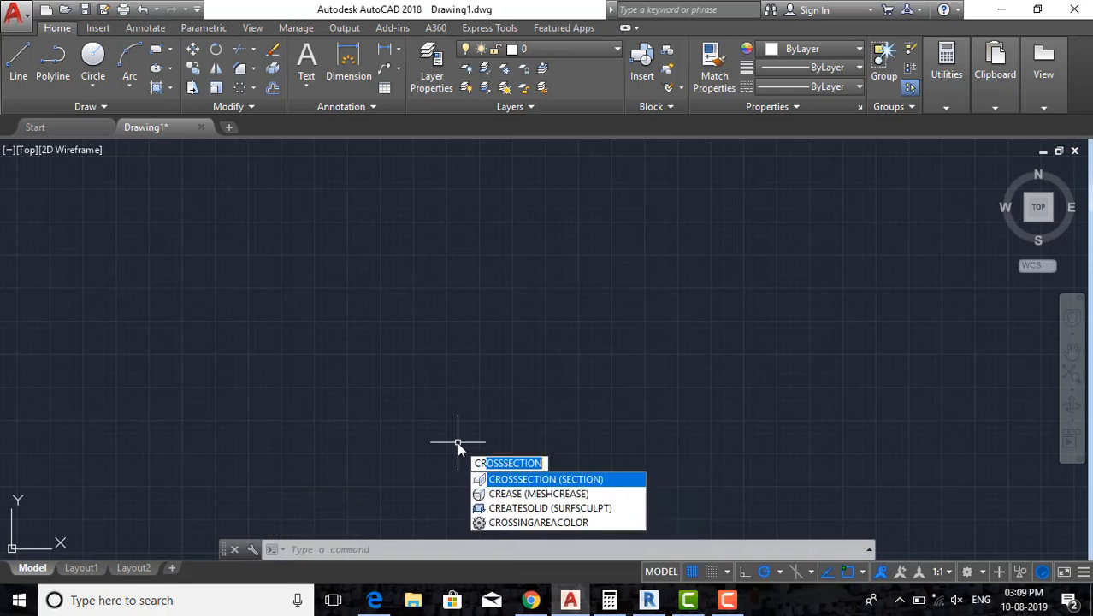
key("BackSpace")
type("i")
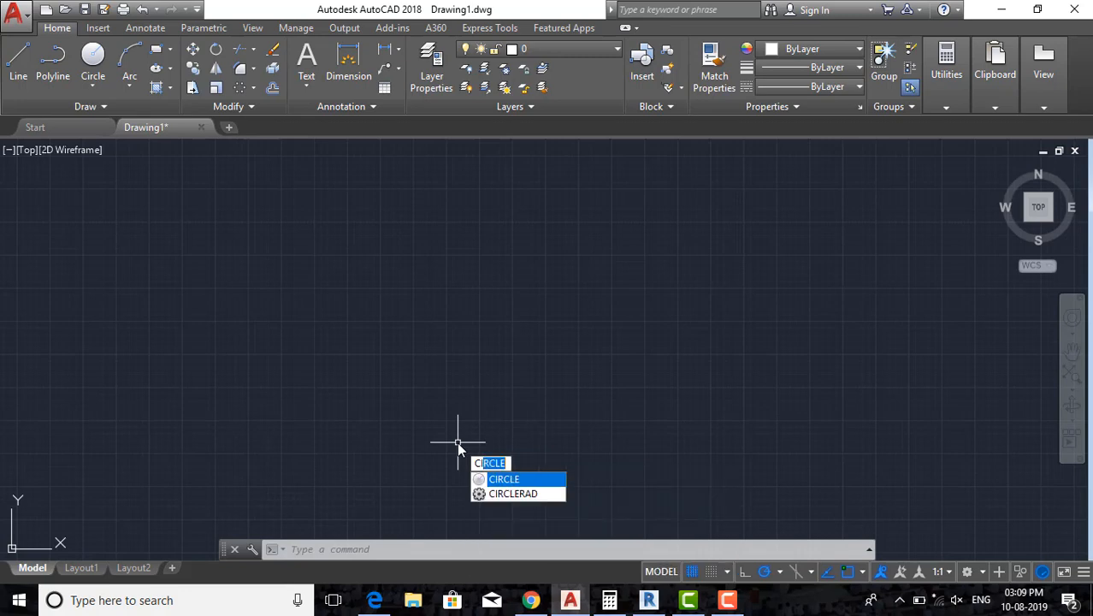
key("Return")
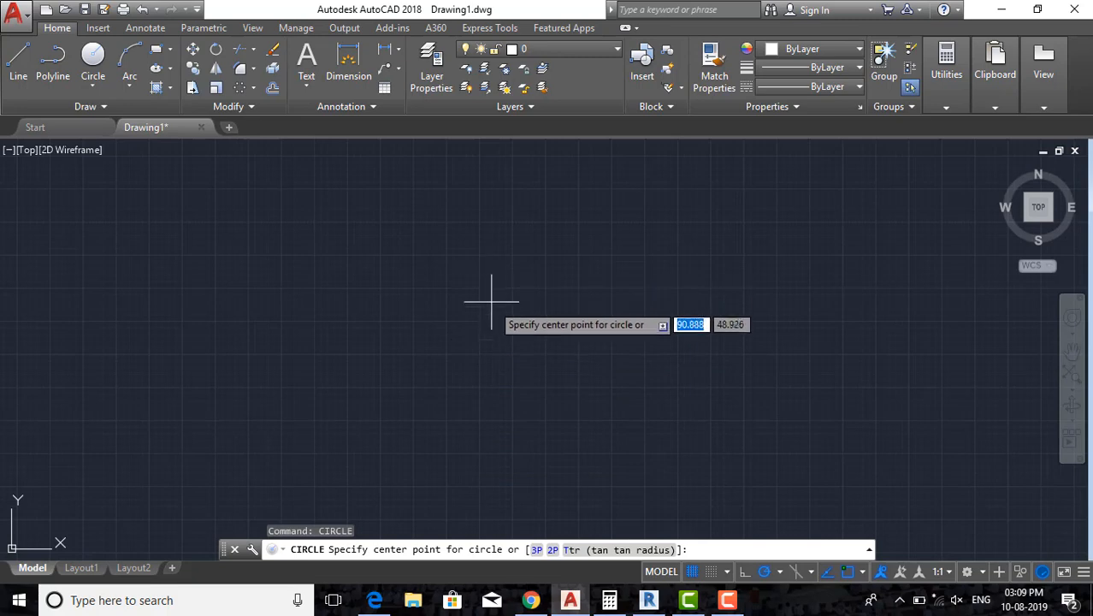
left_click(492, 310)
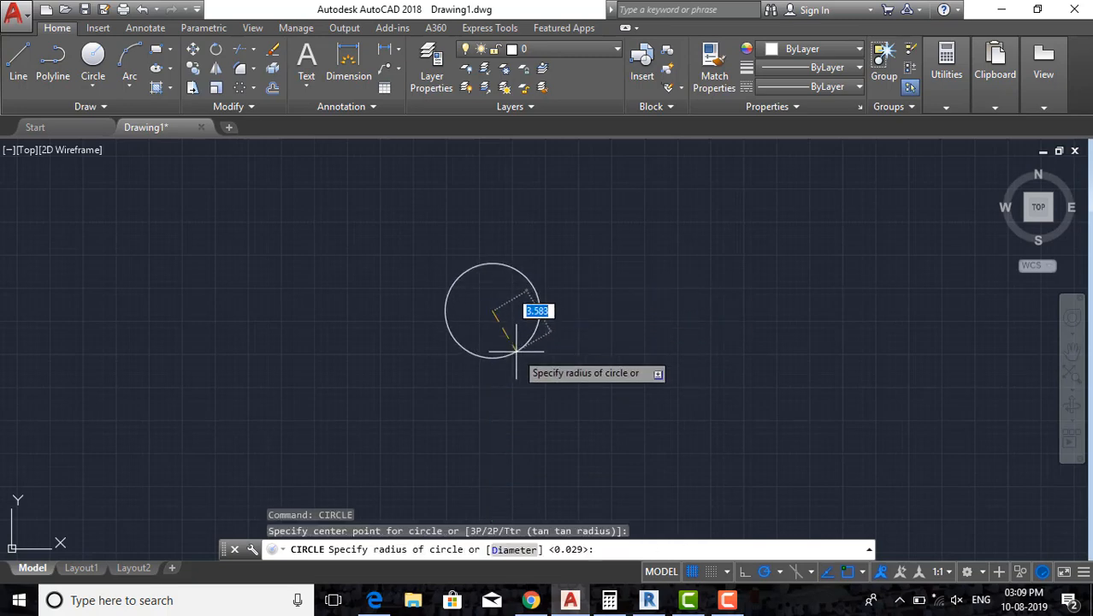
type("1.5")
key("Return")
scroll(473, 286, "up", 6)
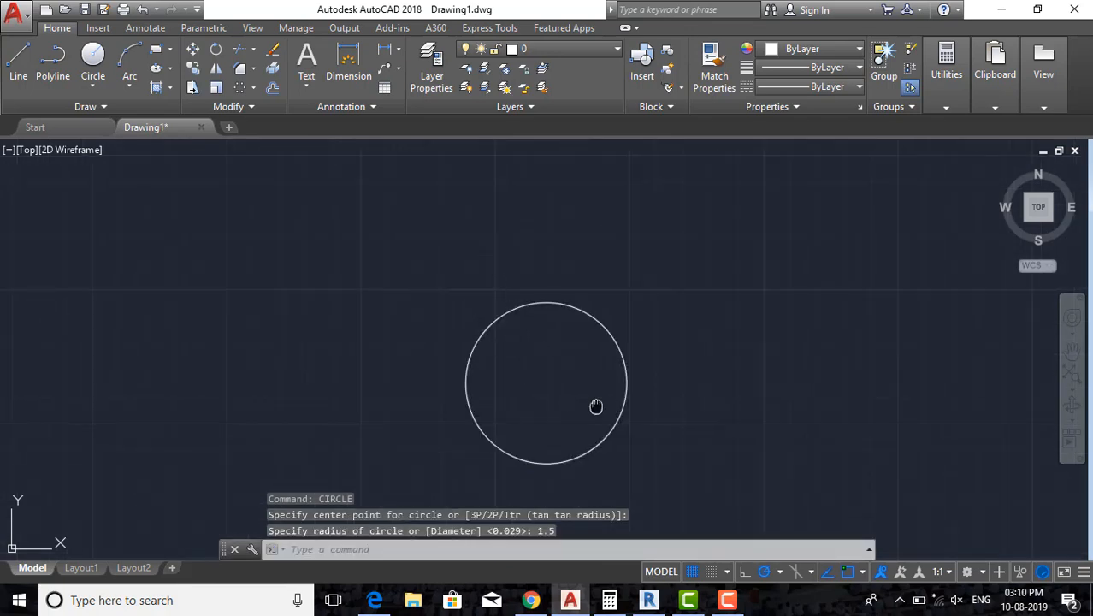
middle_click_drag(595, 405, 575, 372)
key("Escape")
key("Escape")
type("DLI")
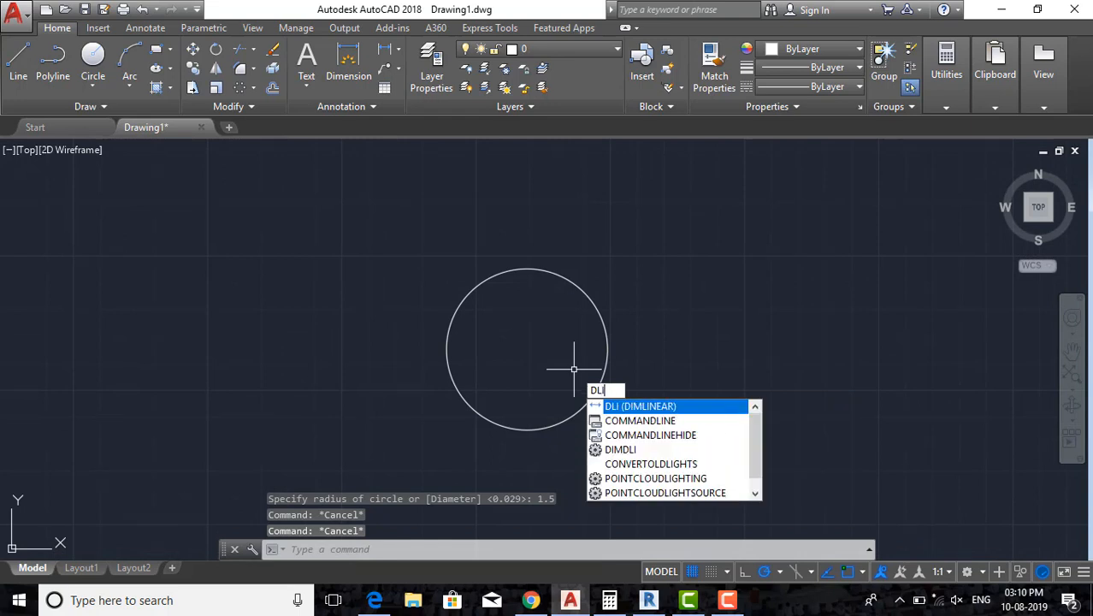
key("Return")
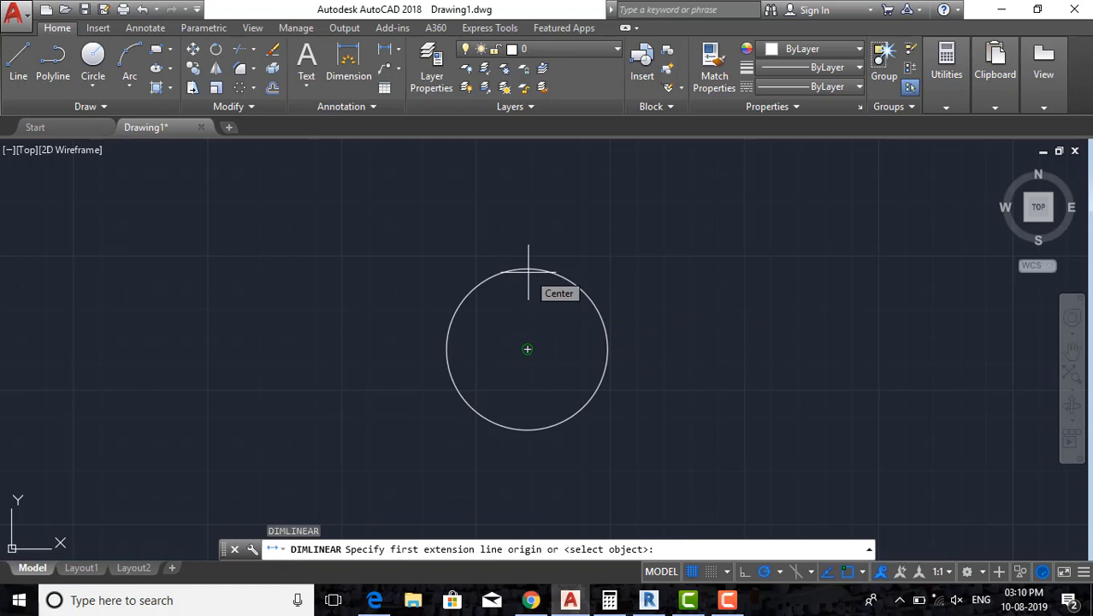
left_click(843, 578)
left_click(847, 578)
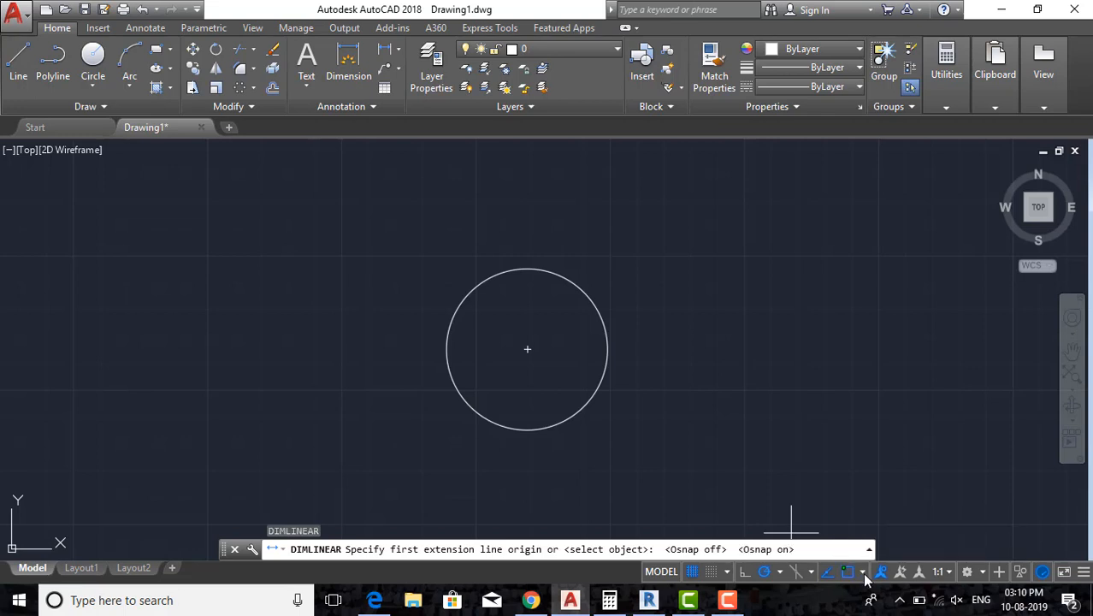
Enable the Node, Insertion, Perpendicular, Tangent, Nearest, Apparent Intersection and Parallel object snaps and leave the running dimension command.
left_click(863, 572)
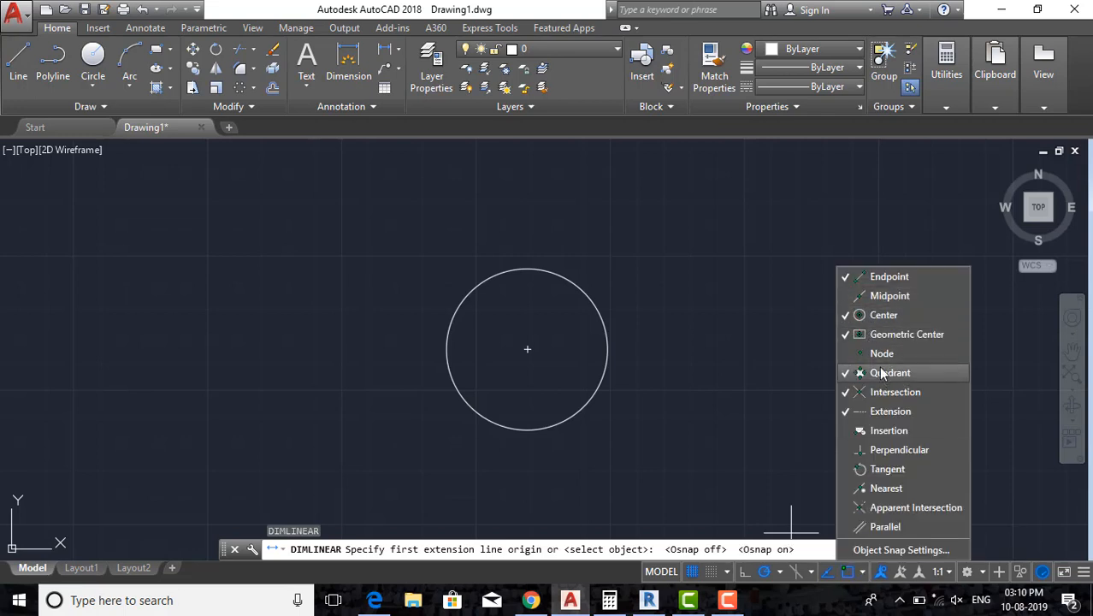
left_click(881, 353)
left_click(880, 430)
left_click(880, 449)
left_click(880, 468)
left_click(887, 508)
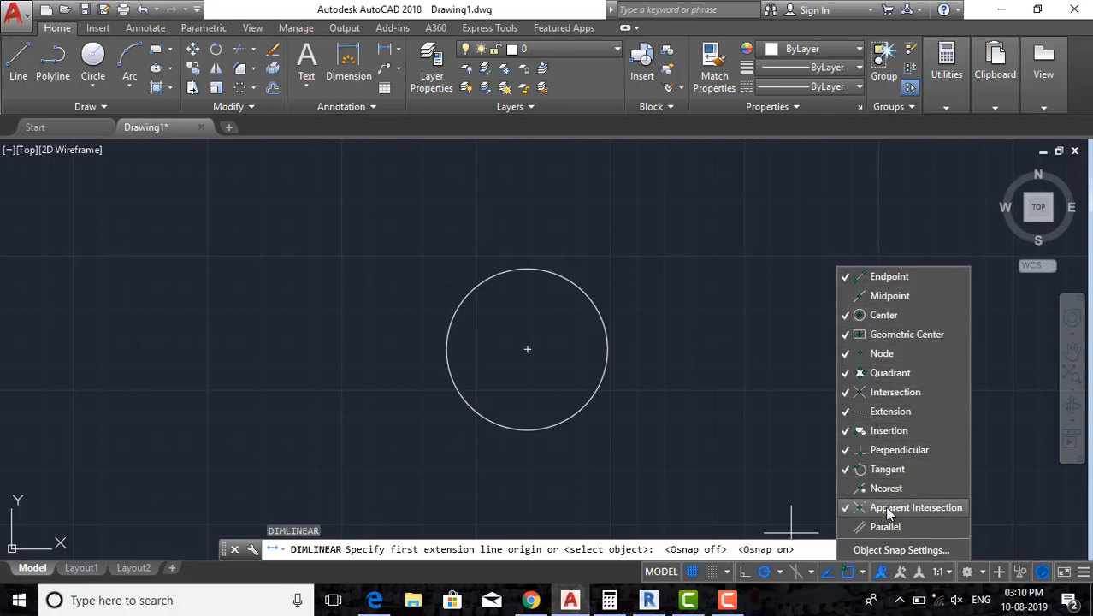
left_click(884, 526)
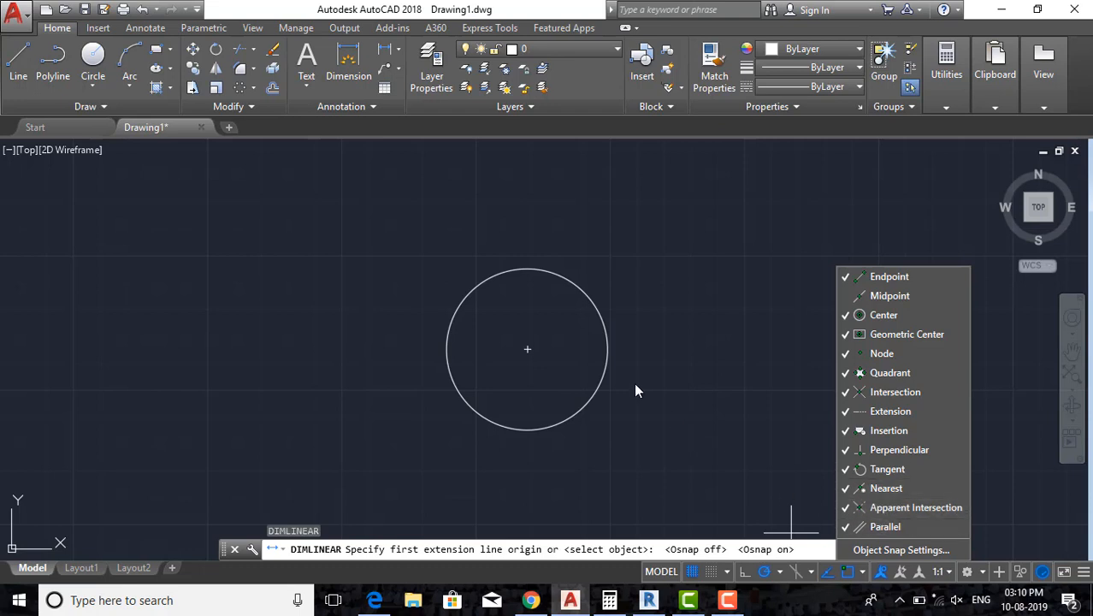
key("Escape")
key("Escape")
key("Escape")
key("Escape")
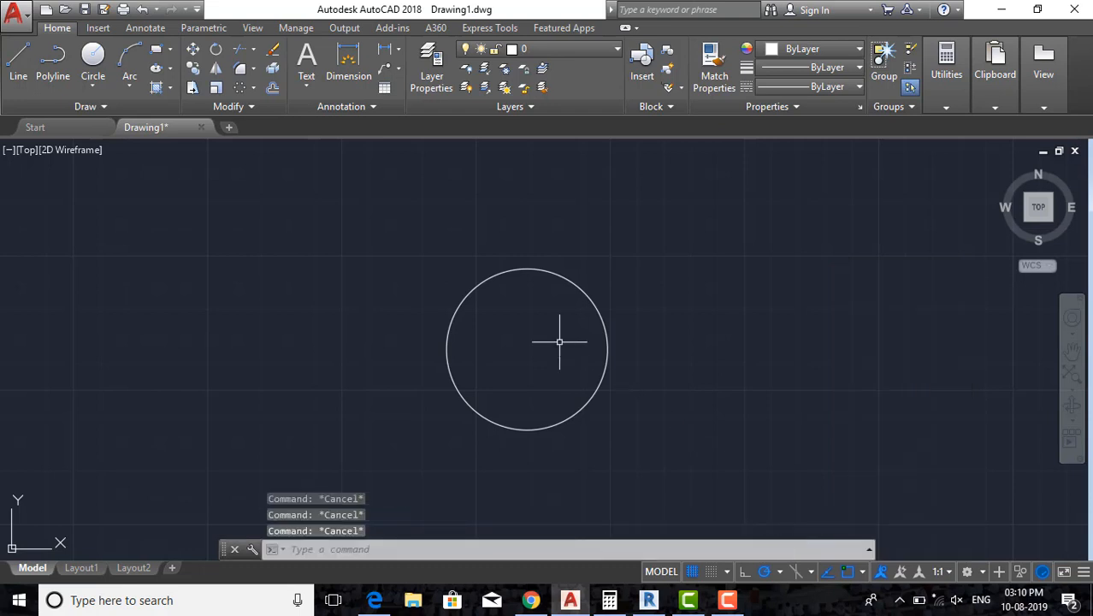
Add a vertical linear dimension between the circle's center and its top quadrant, placed inside the circle.
type("dli")
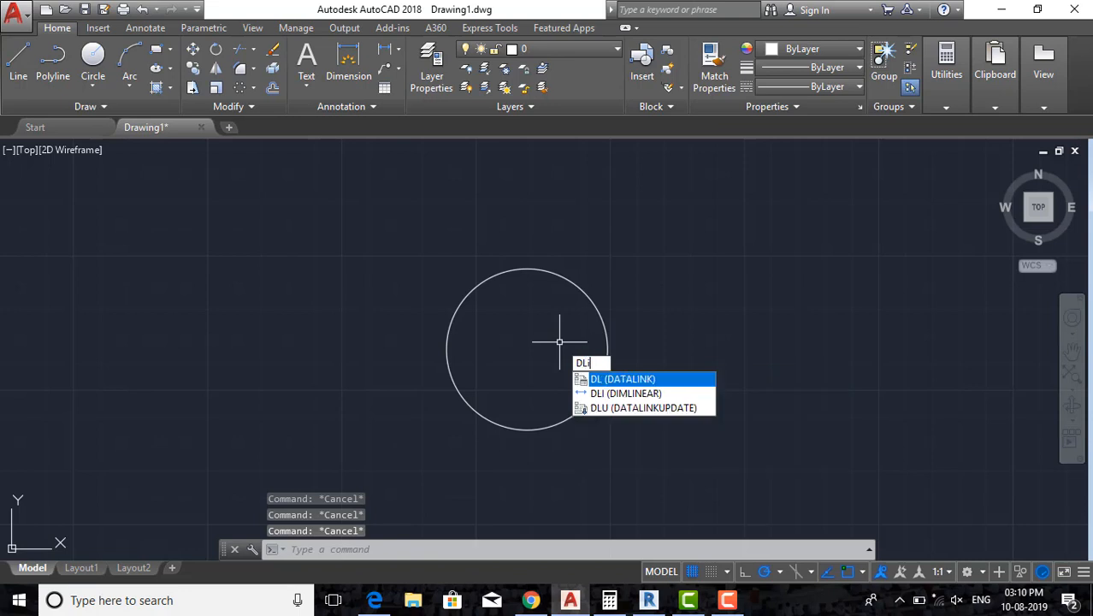
key("Return")
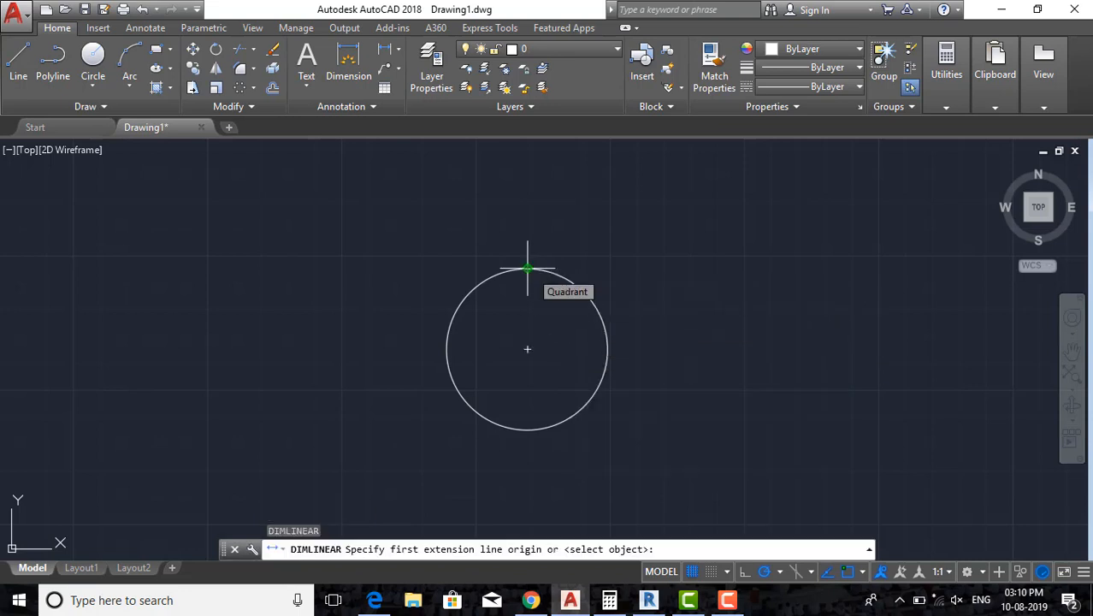
left_click(527, 349)
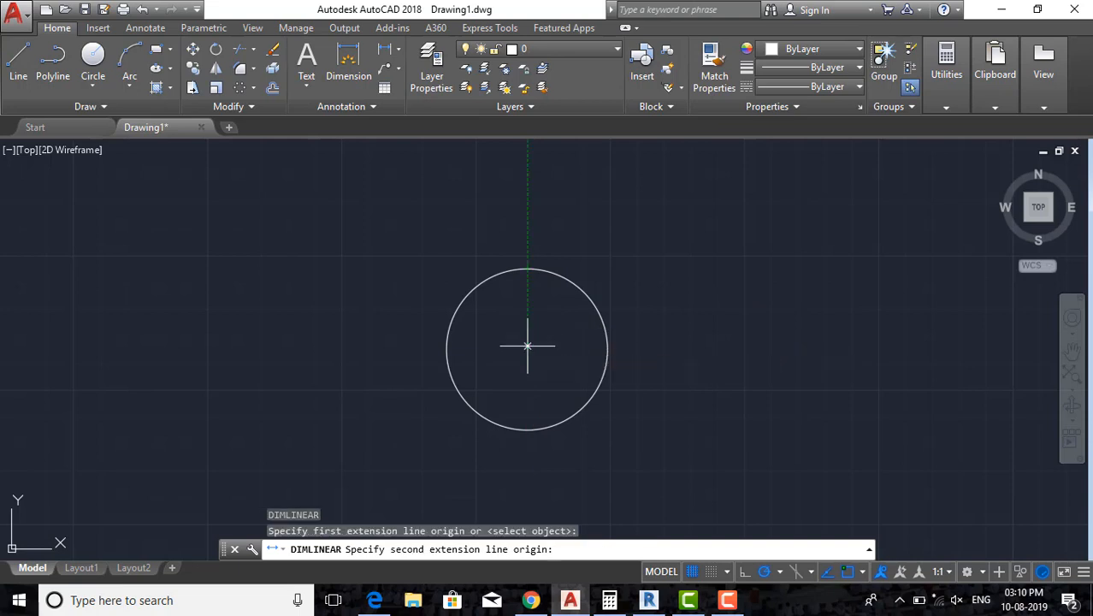
left_click(527, 268)
left_click(553, 338)
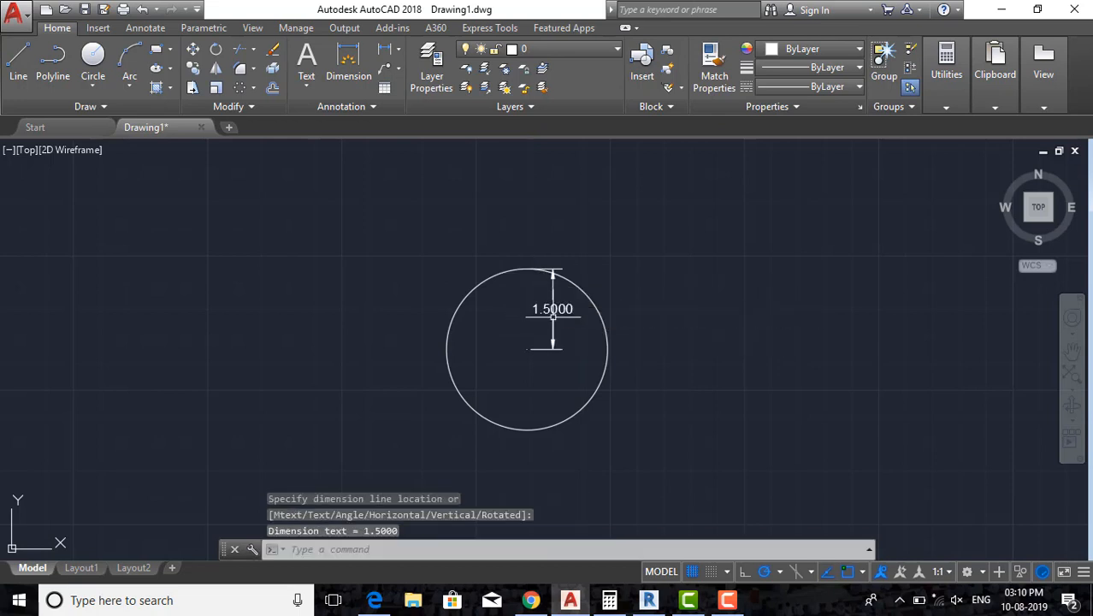
scroll(554, 319, "up", 4)
key("Escape")
key("Escape")
Stretch the dimension's lower end from the center to the circle's bottom quadrant, and delete the dimension.
left_click_drag(582, 368, 522, 348)
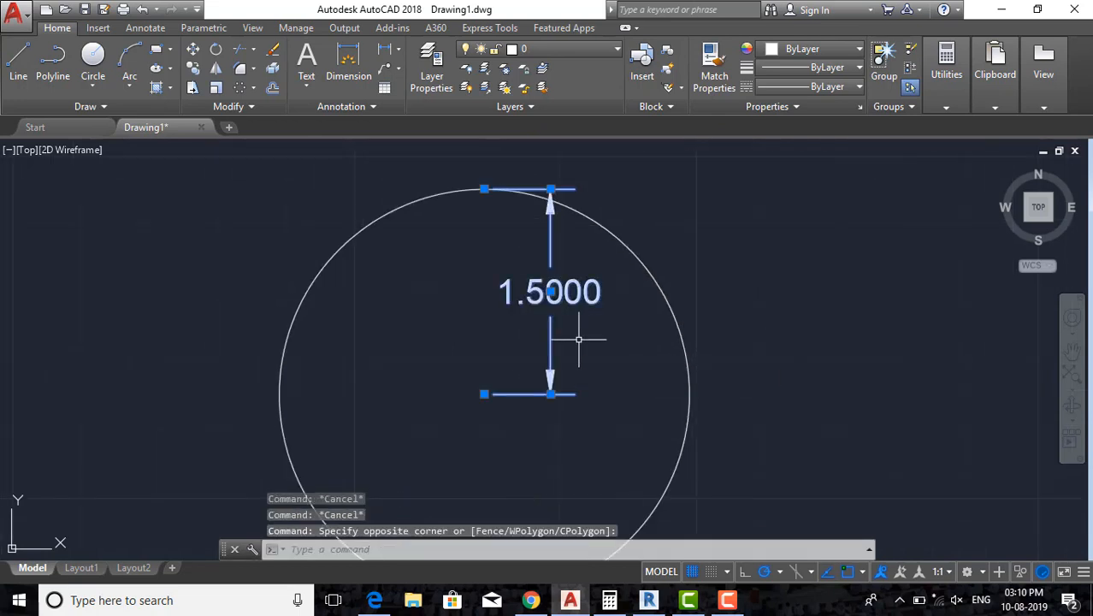
middle_click_drag(590, 375, 590, 316)
left_click(485, 336)
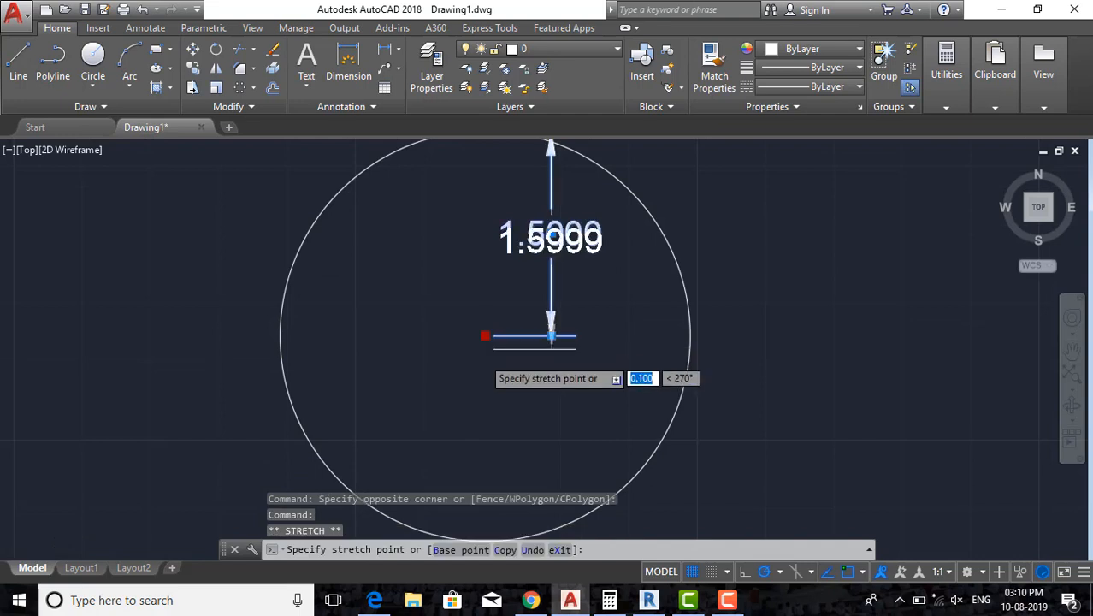
scroll(485, 334, "down", 2)
left_click(491, 466)
key("Escape")
key("Escape")
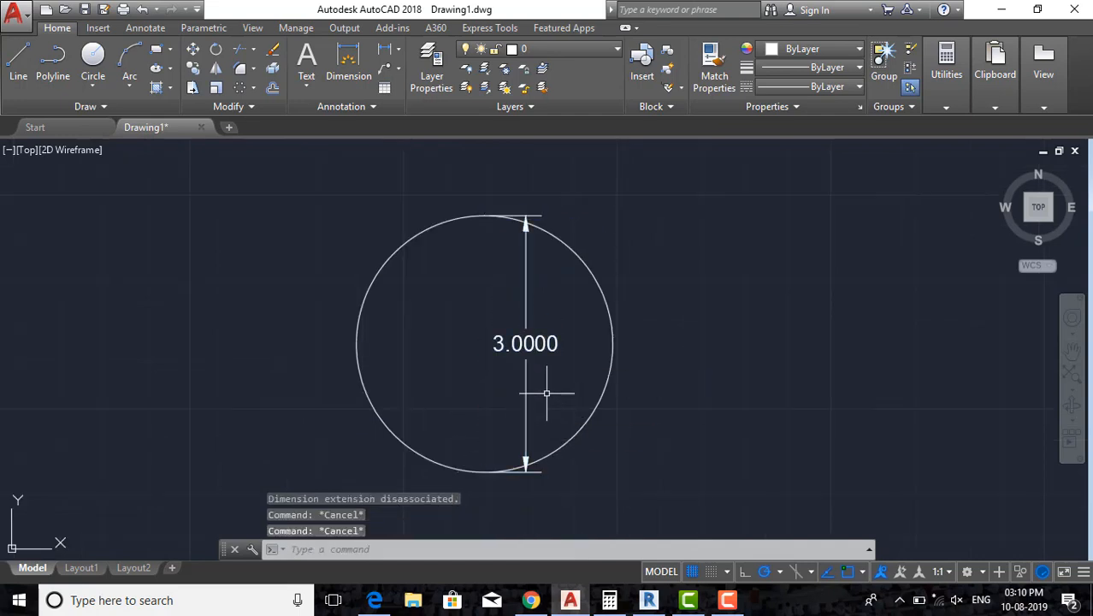
left_click_drag(552, 390, 472, 362)
key("Delete")
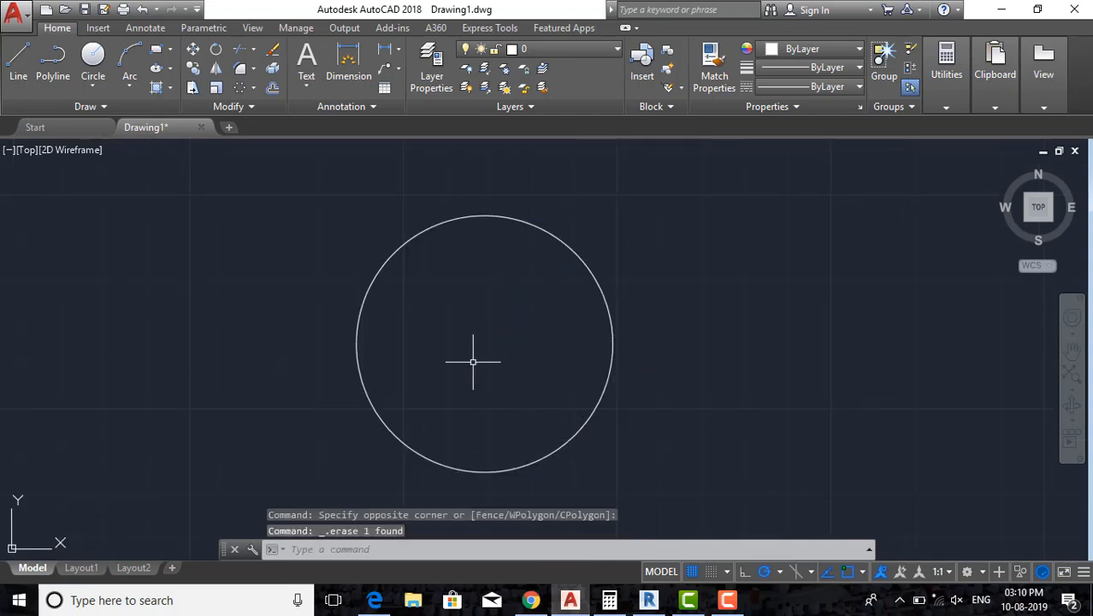
Draw a horizontal line from the circle's center to its right quadrant and end the line command.
scroll(514, 355, "down", 1)
middle_click_drag(514, 356, 562, 361)
scroll(576, 360, "down", 1)
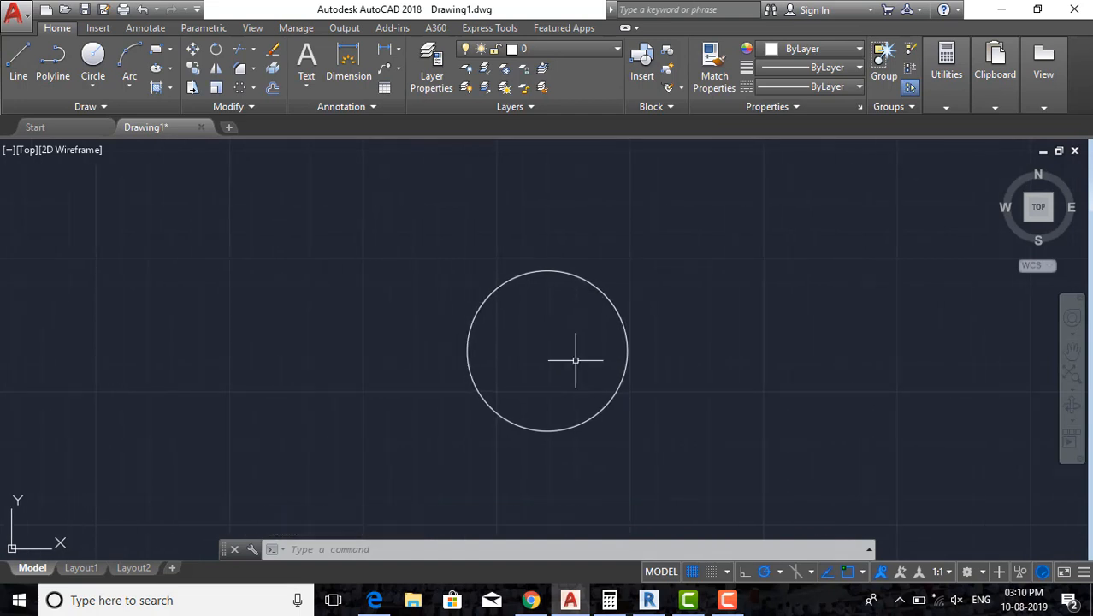
type("L")
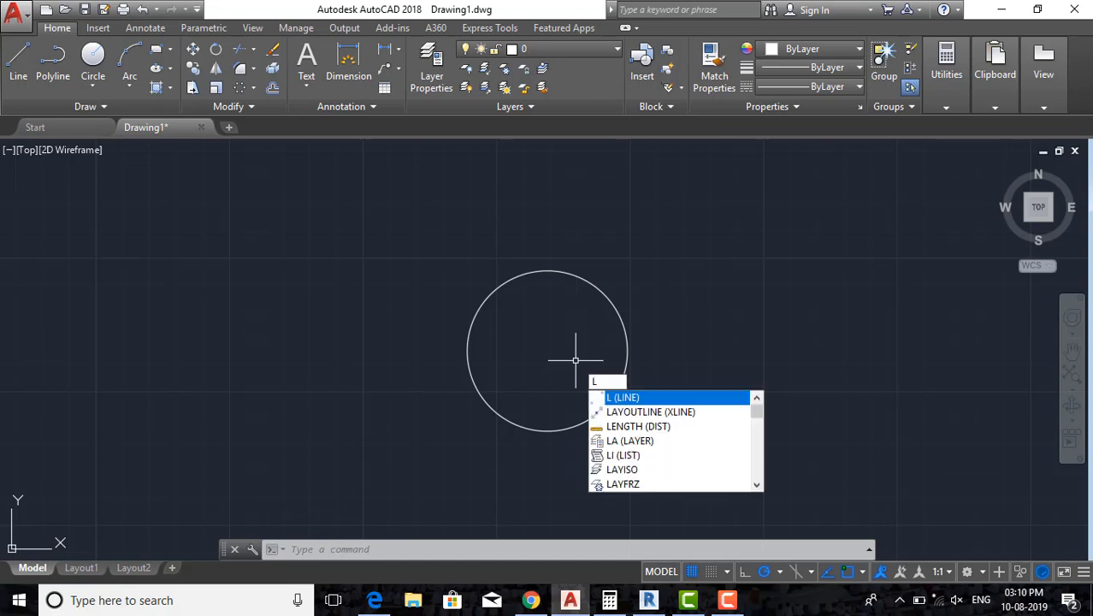
key("Return")
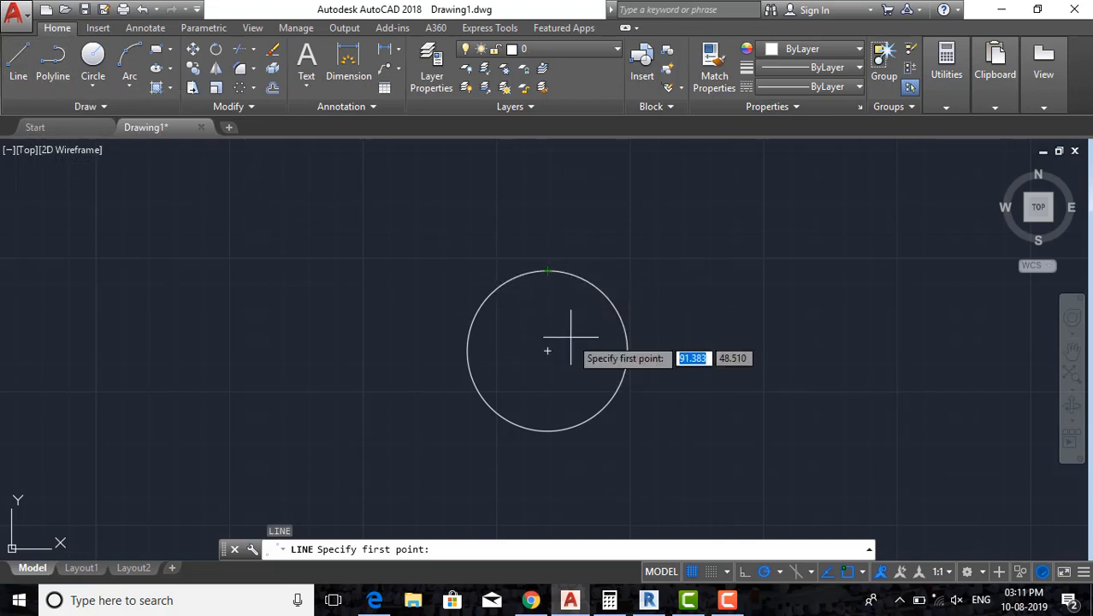
scroll(570, 336, "up", 2)
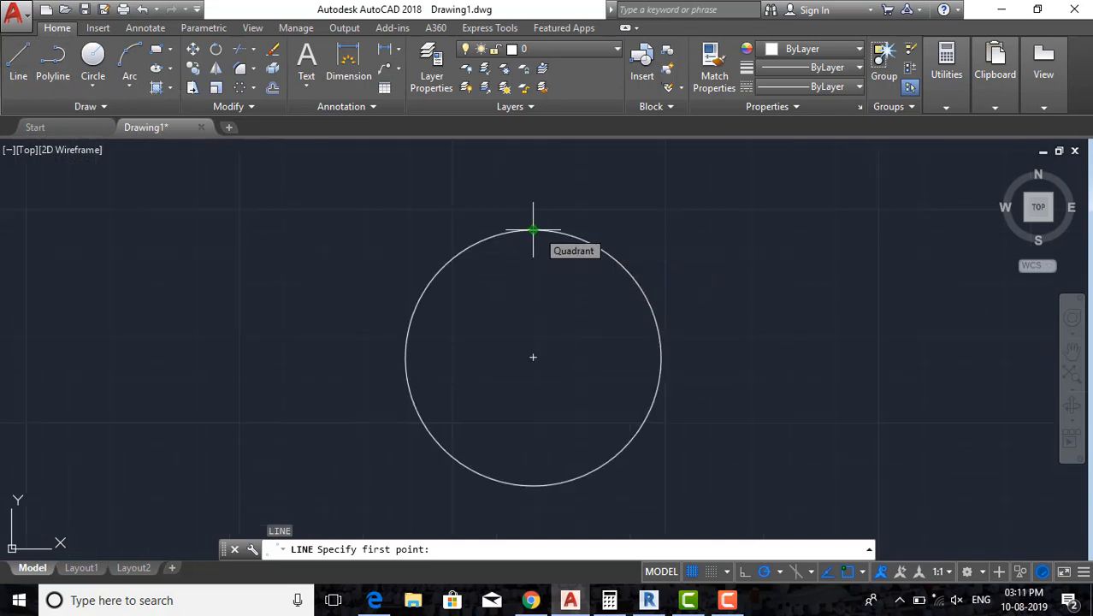
left_click(535, 355)
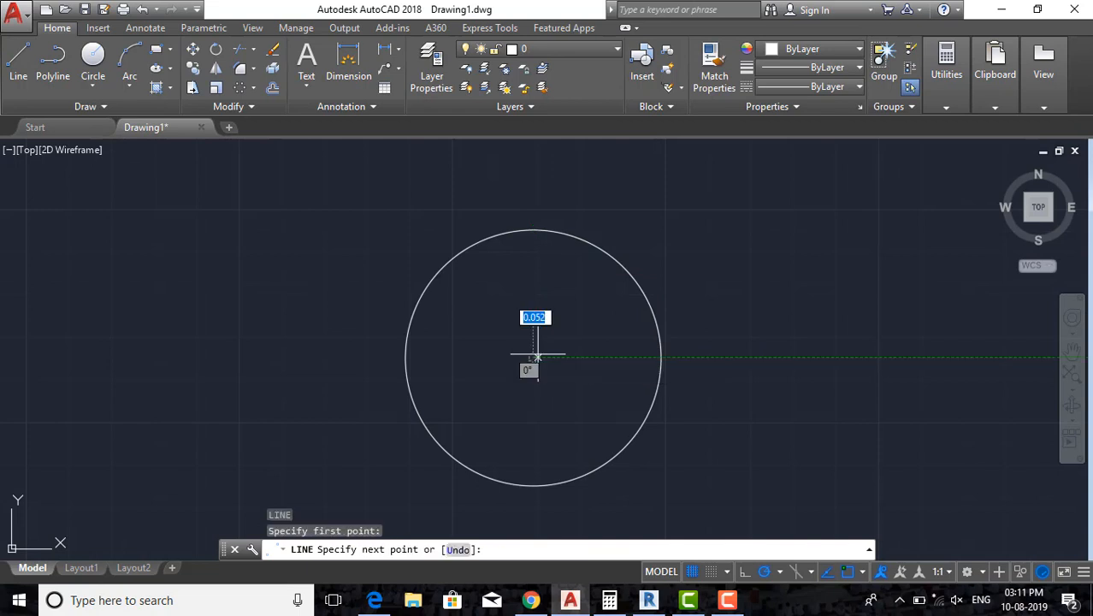
left_click(660, 357)
key("Escape")
key("Escape")
key("Escape")
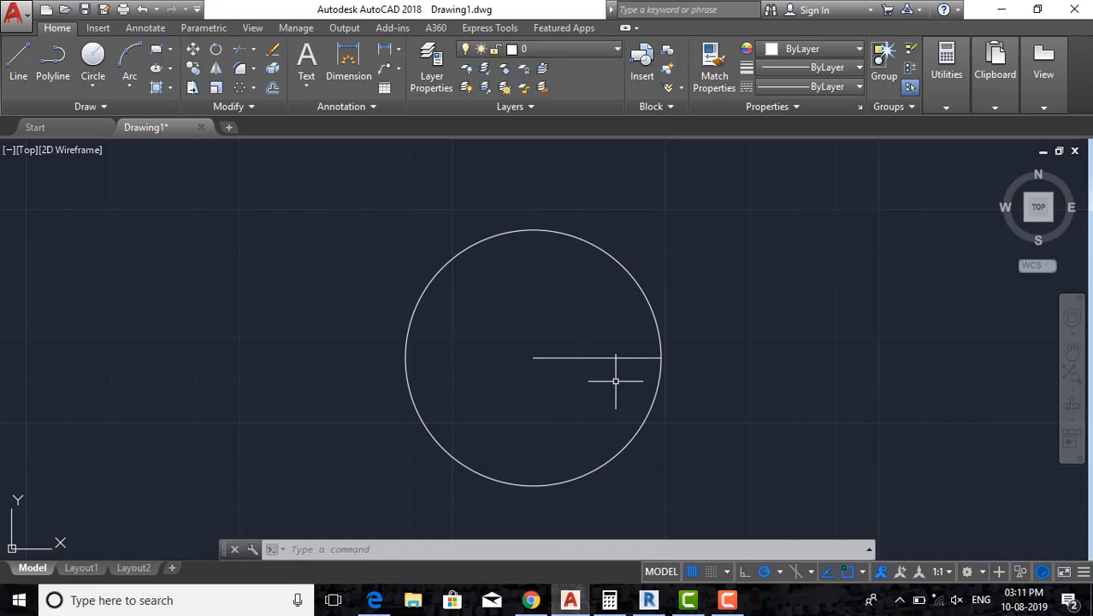
Create a polar array of the horizontal radius line around the circle's center with the default six items.
left_click(567, 383)
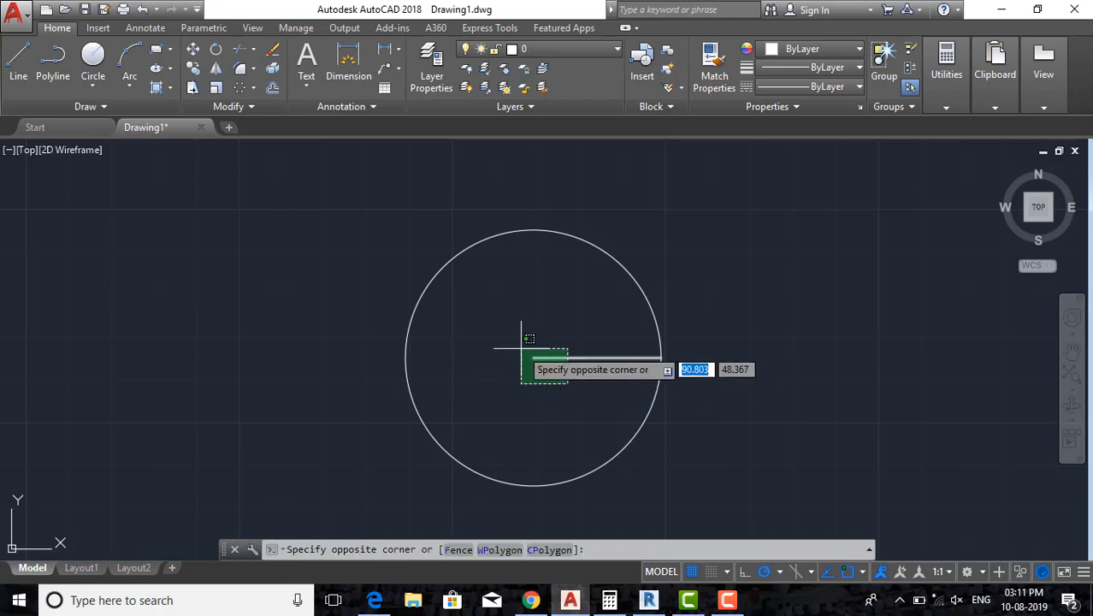
left_click(521, 348)
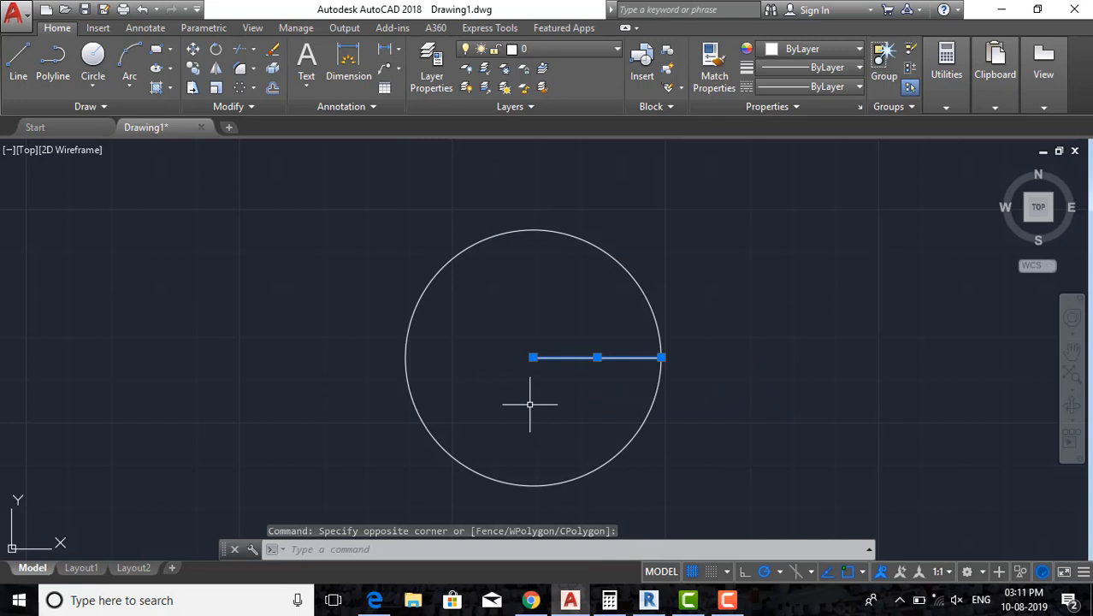
left_click(255, 88)
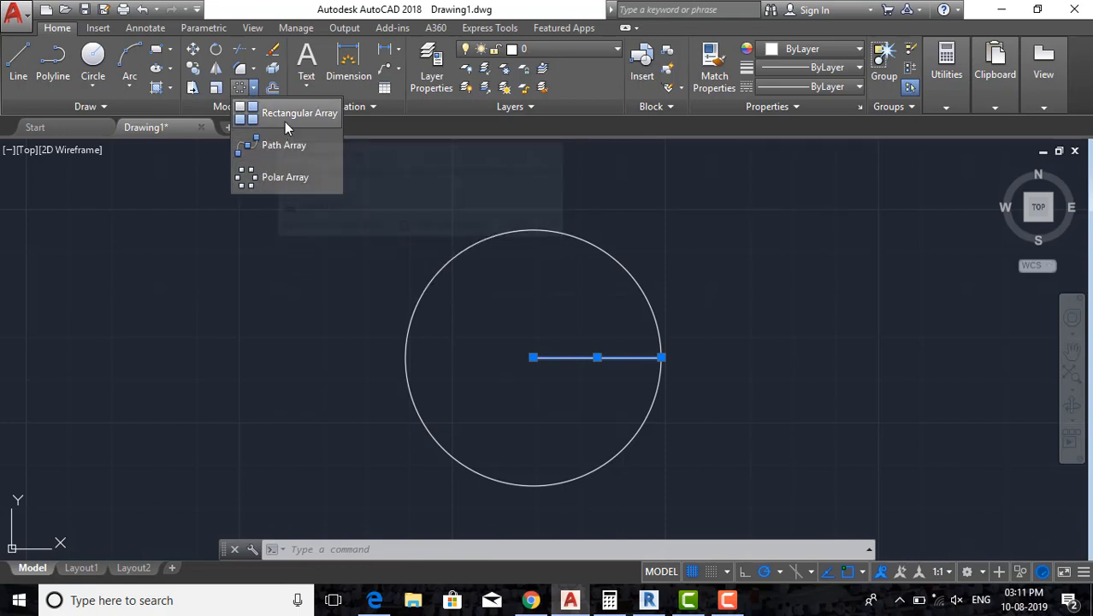
left_click(257, 182)
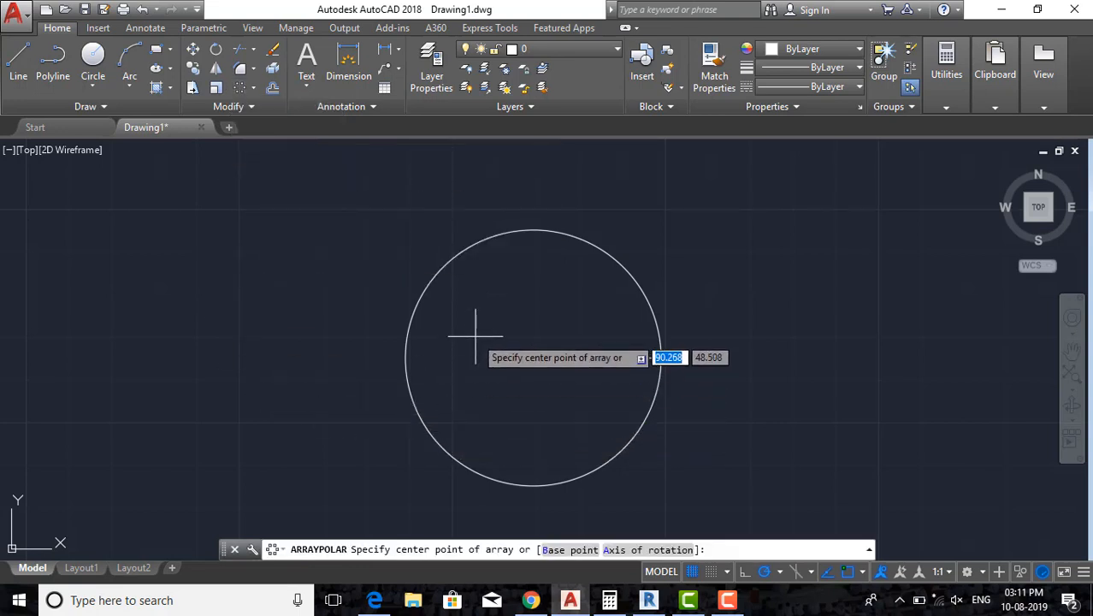
scroll(475, 335, "up", 2)
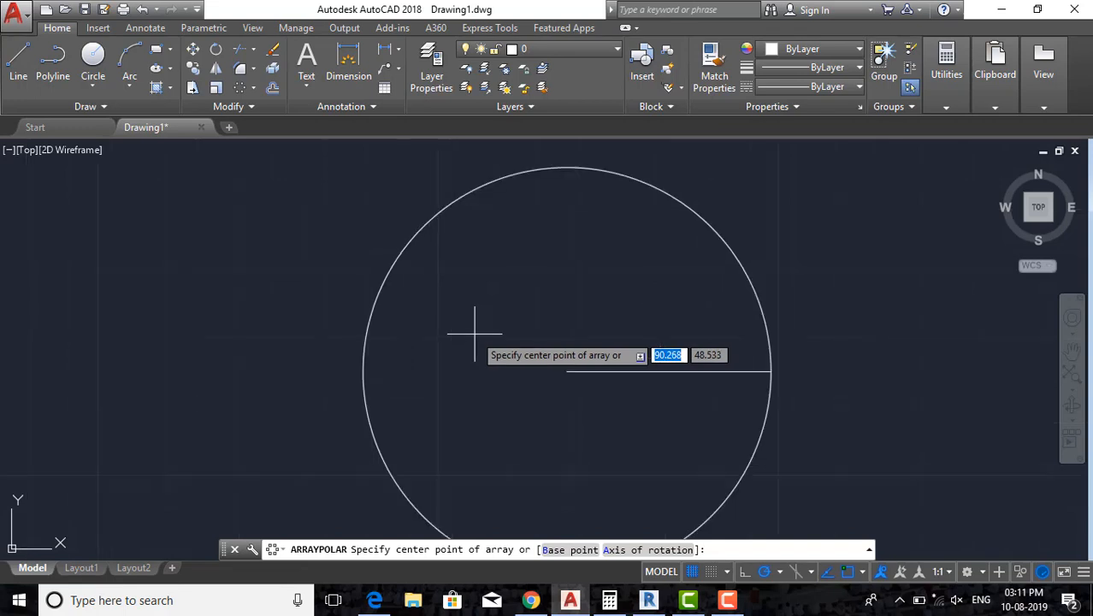
scroll(475, 335, "down", 2)
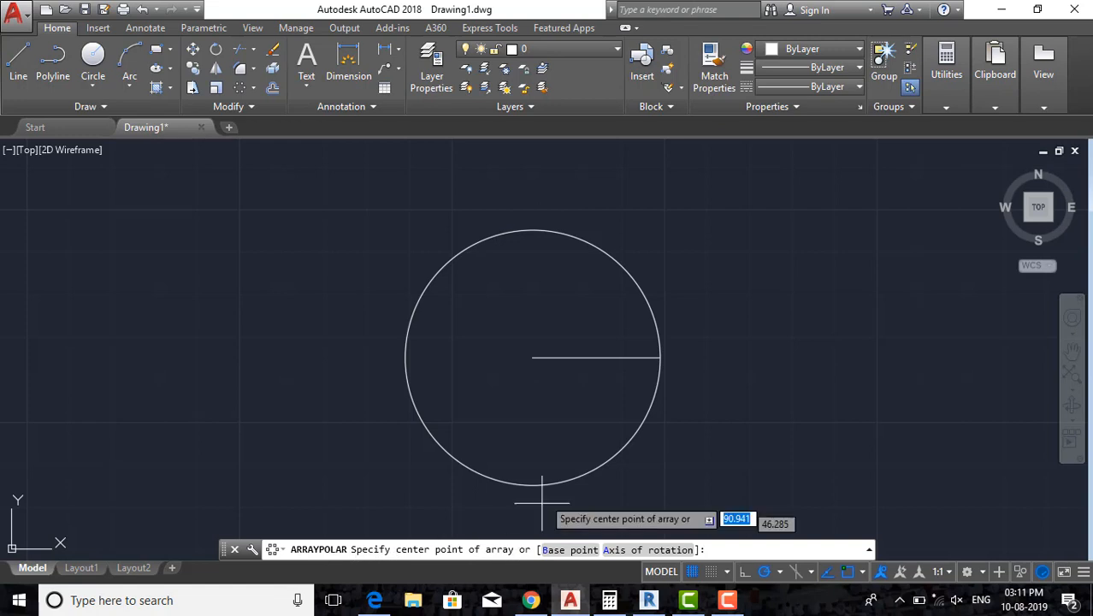
left_click(533, 357)
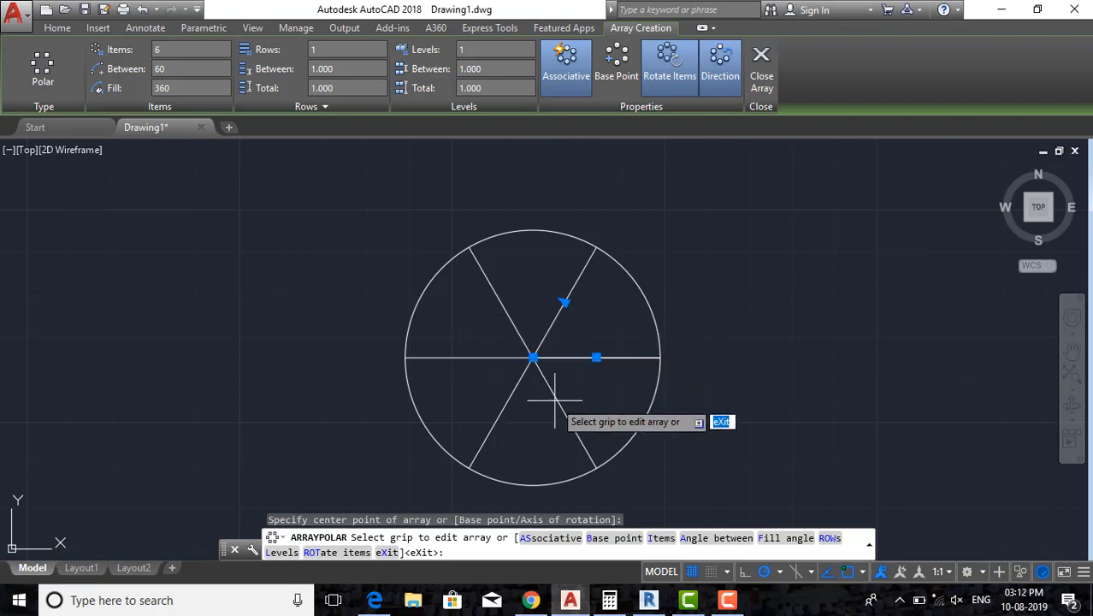
key("Escape")
key("Escape")
key("Escape")
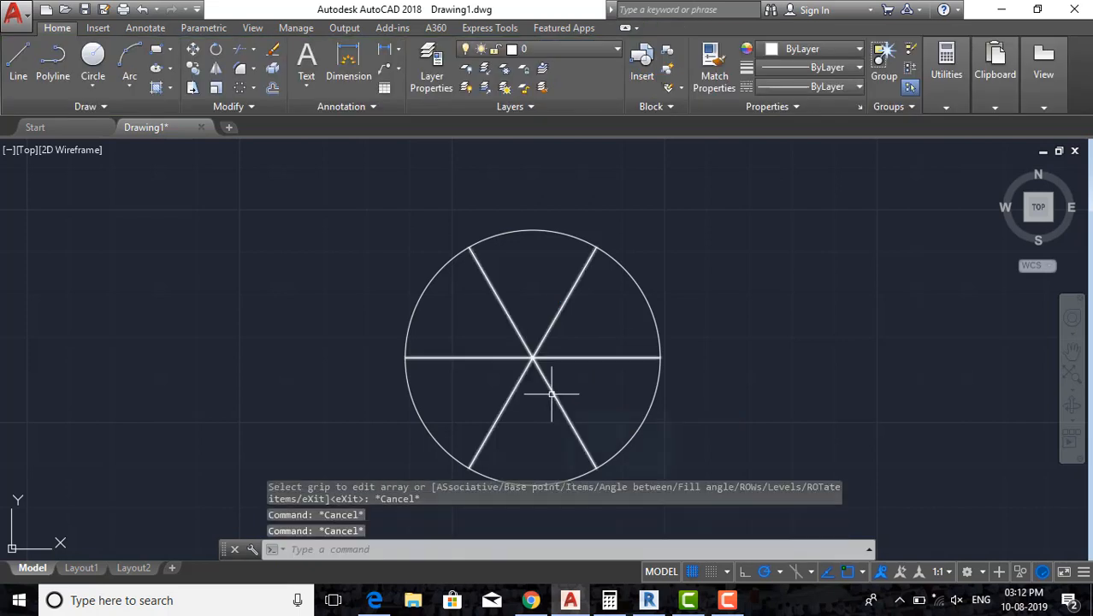
left_click(552, 393)
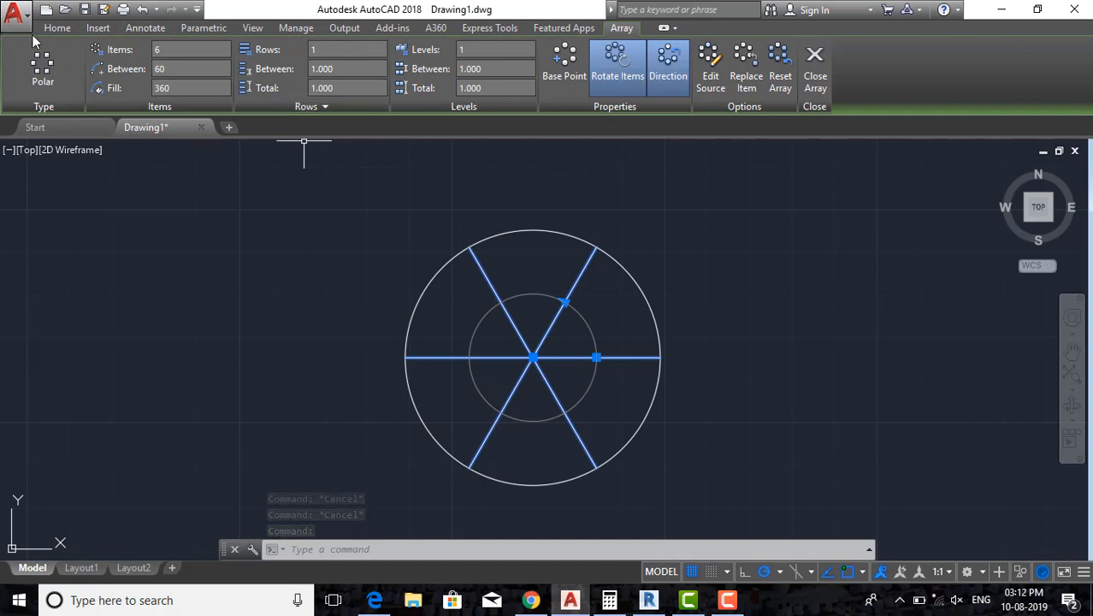
key("Escape")
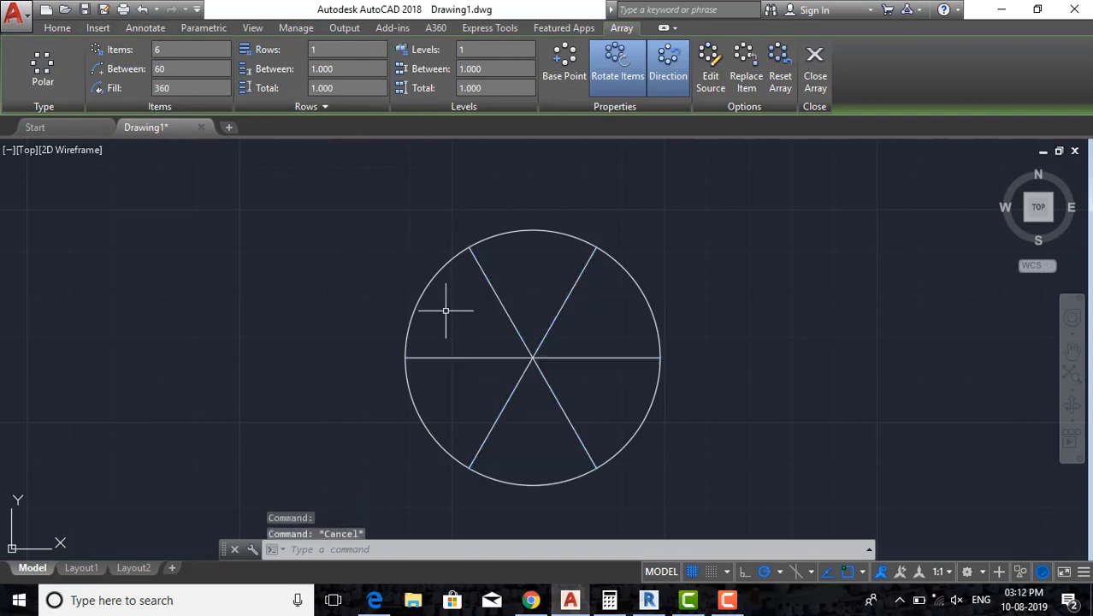
key("Escape")
Place a horizontal construction line across the empty area well below the circle.
scroll(445, 311, "down", 4)
middle_click_drag(469, 353, 478, 323)
middle_click_drag(468, 421, 488, 351)
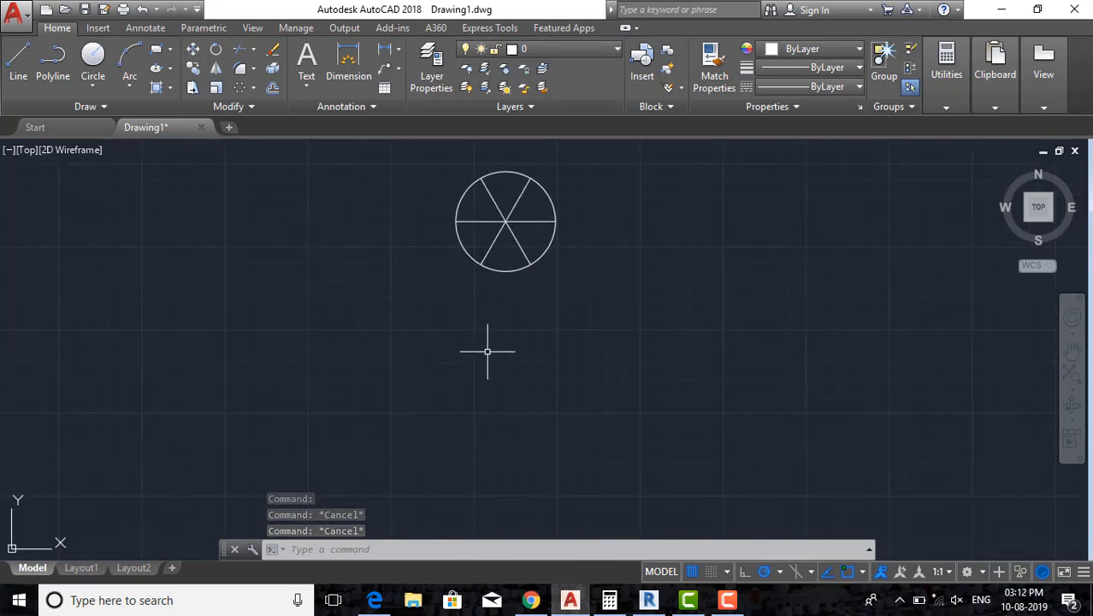
type("Xl")
key("Return")
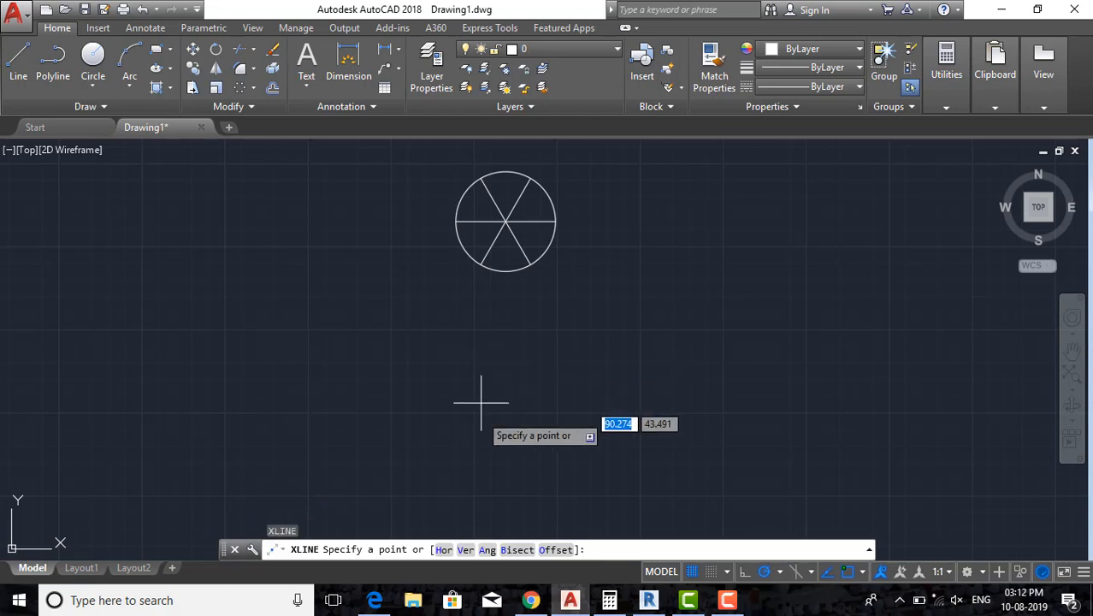
middle_click_drag(481, 471, 490, 409)
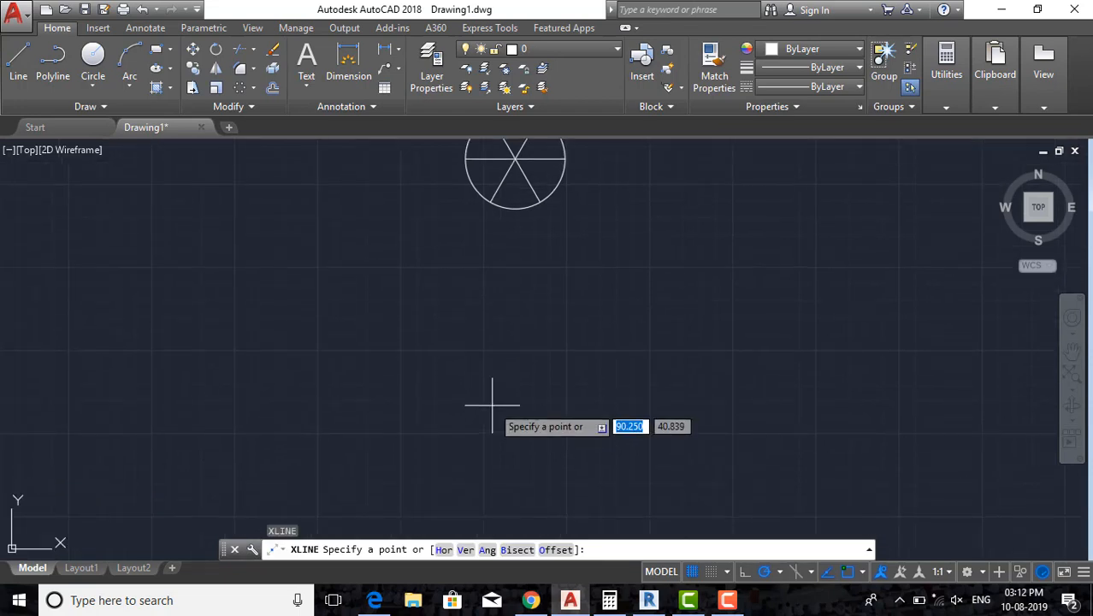
type("h")
key("Return")
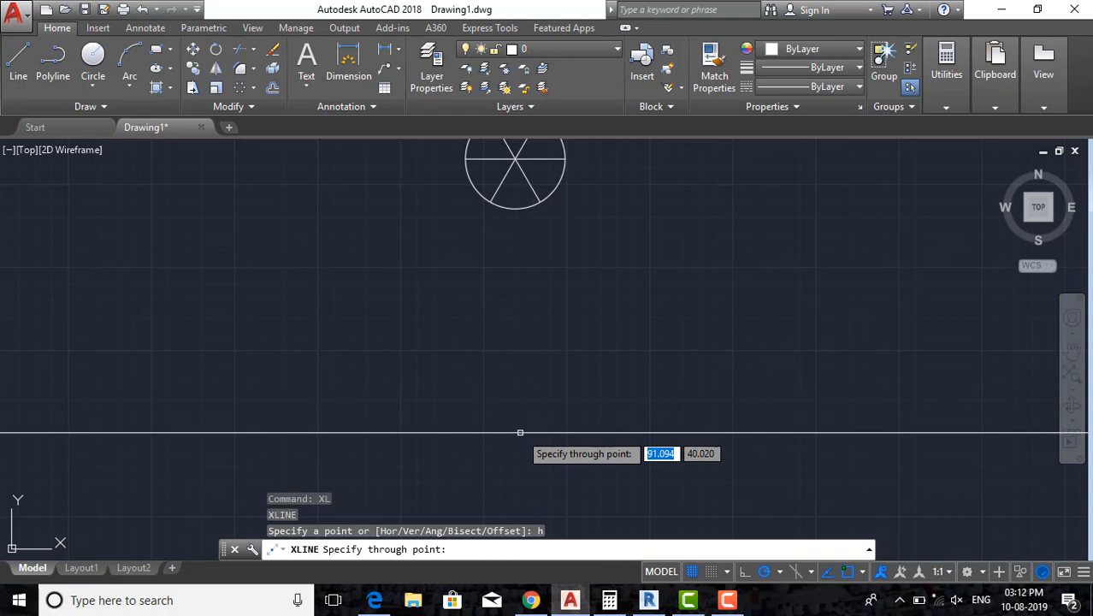
left_click(520, 432)
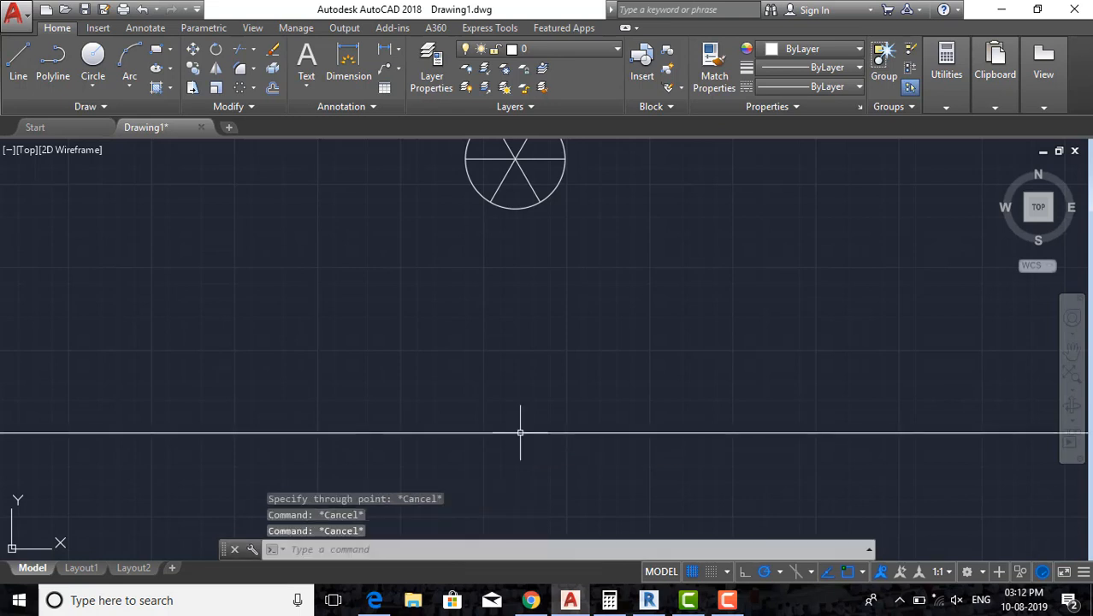
Offset the horizontal construction line upward by a distance of 3 and end the offset command.
type("of")
key("Return")
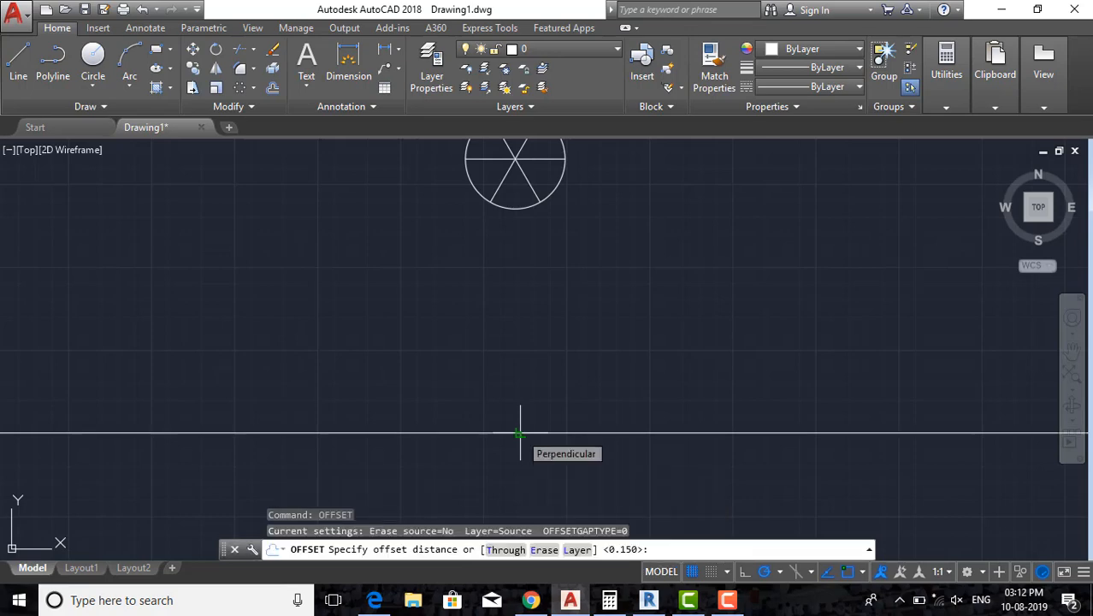
type("3")
key("Return")
left_click(519, 433)
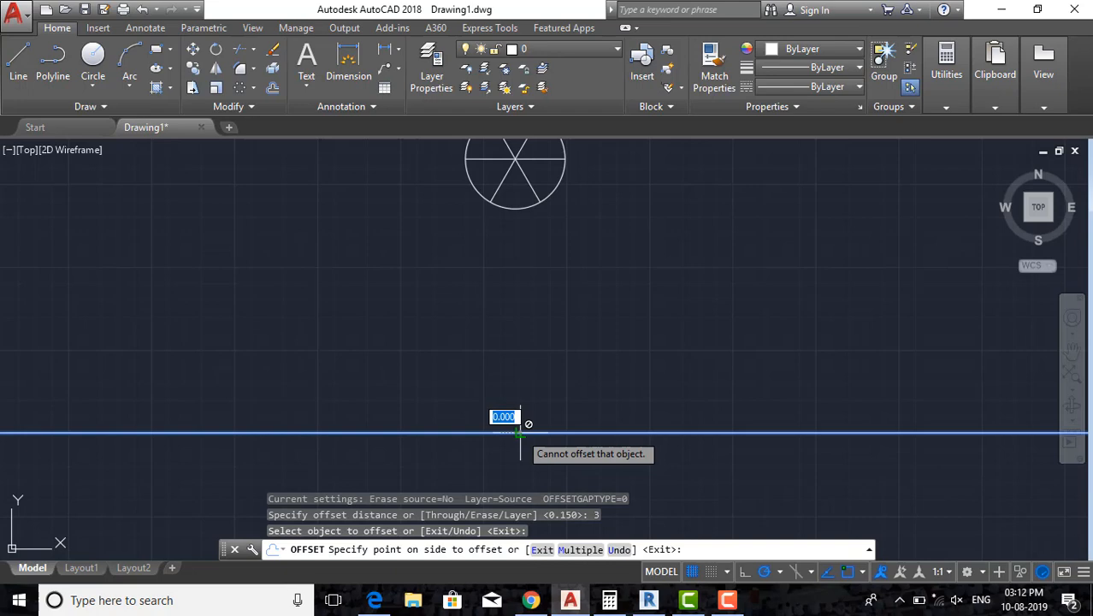
left_click(554, 290)
key("Escape")
key("Escape")
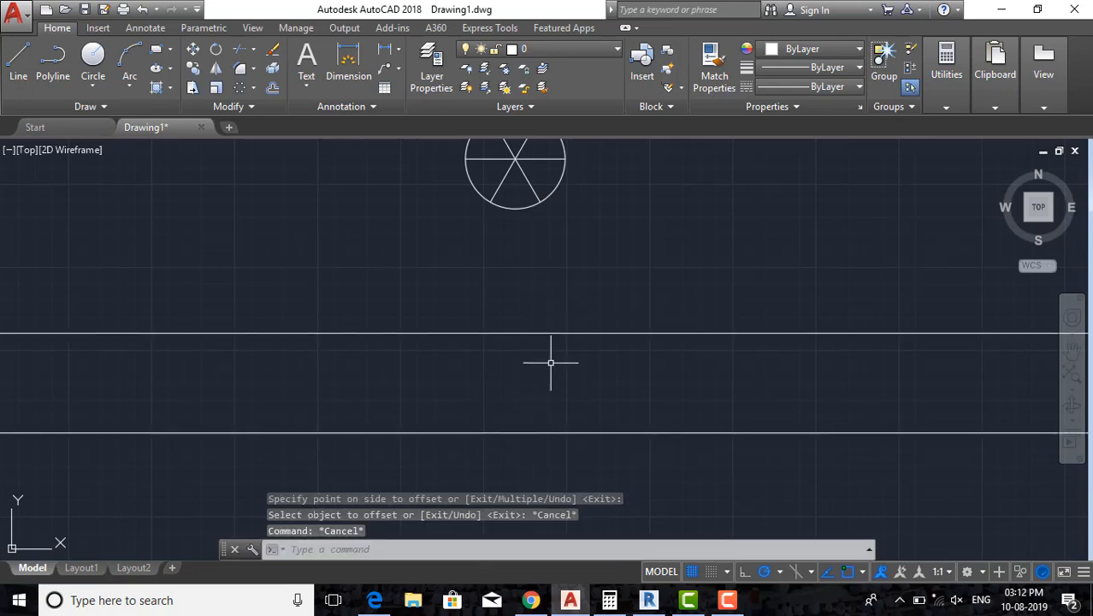
Switch to the Calculator, divide 3000 by 150, and minimize it to return to the drawing.
left_click(608, 600)
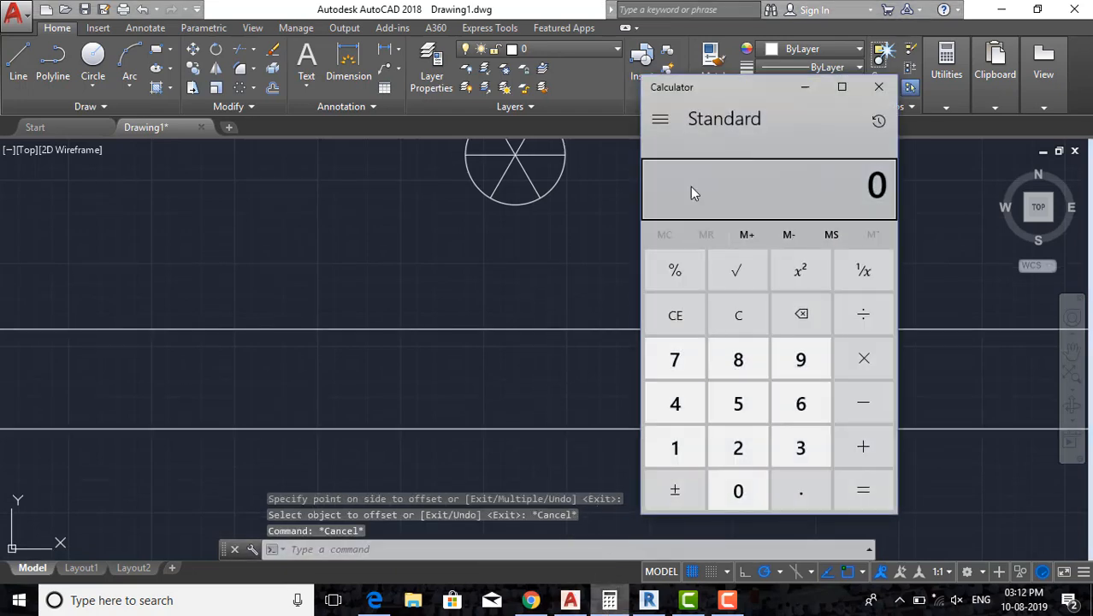
key("Escape")
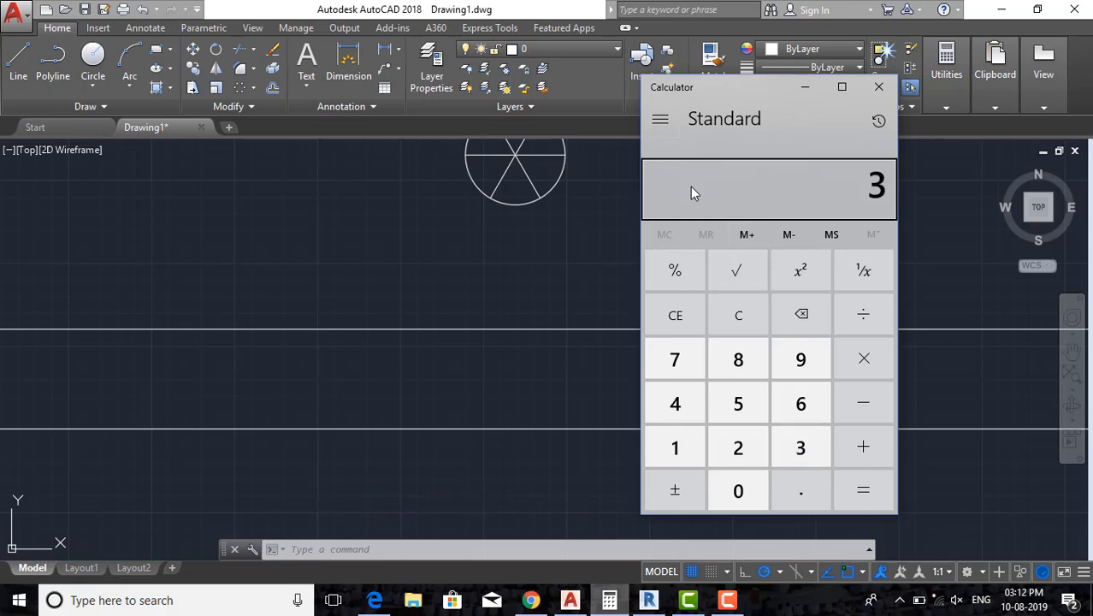
type("000")
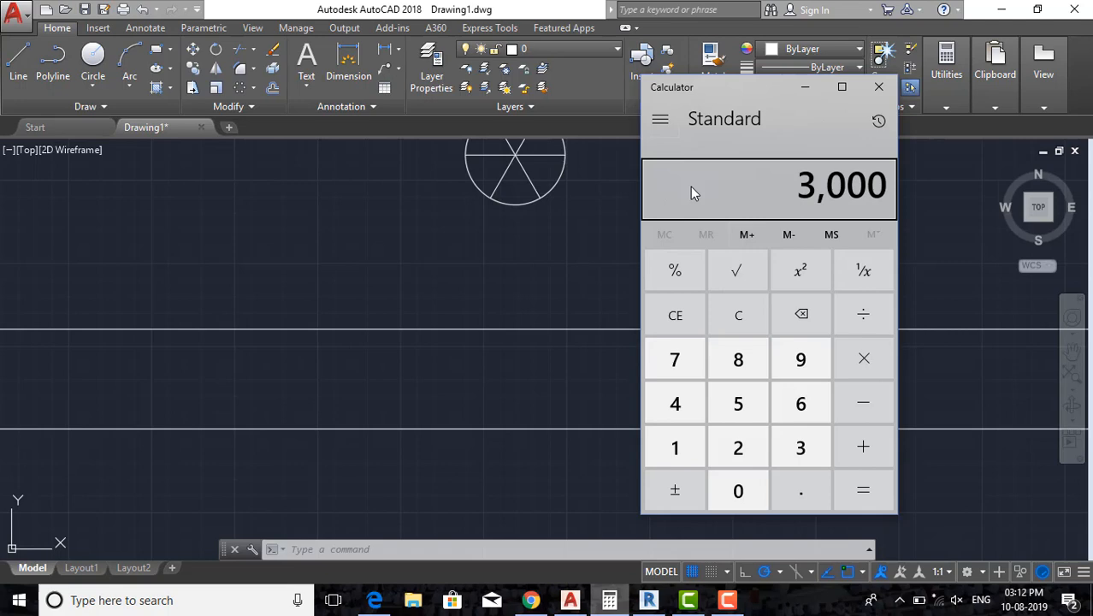
key("slash")
type("15")
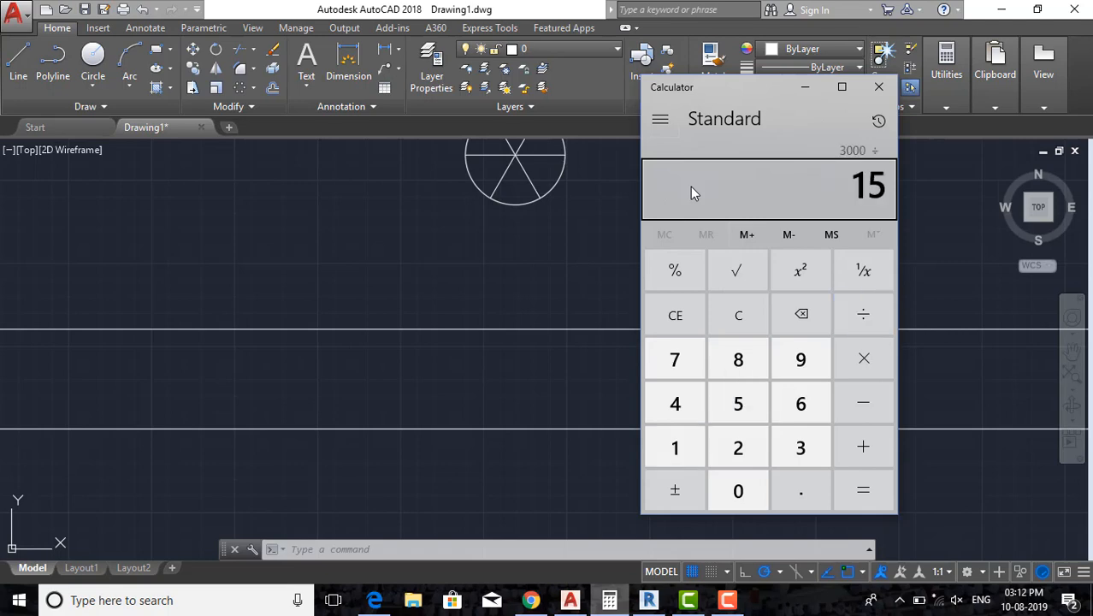
type("0")
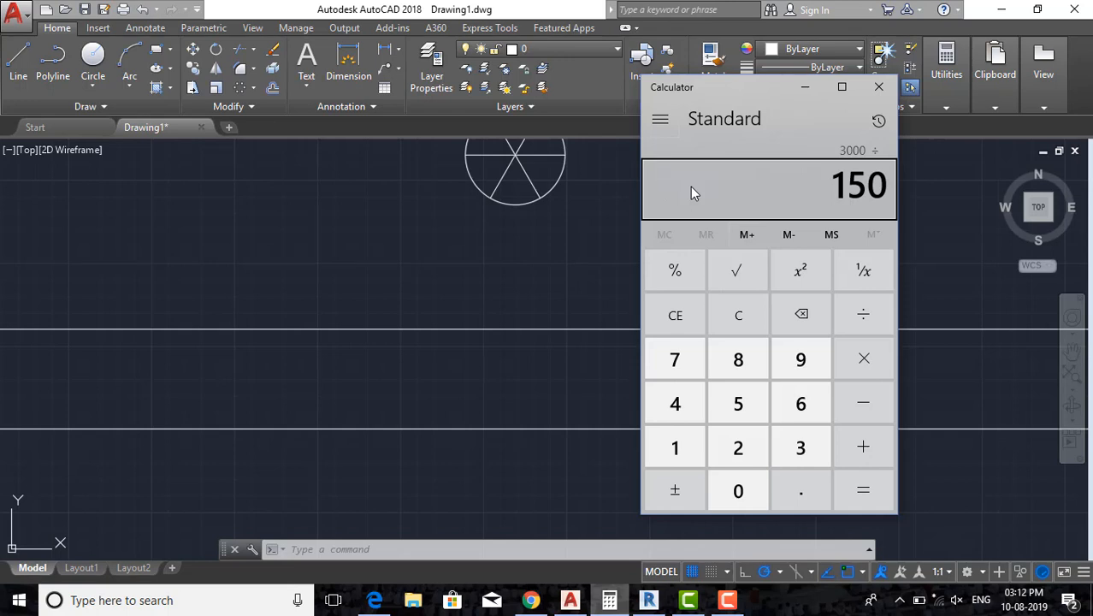
key("Return")
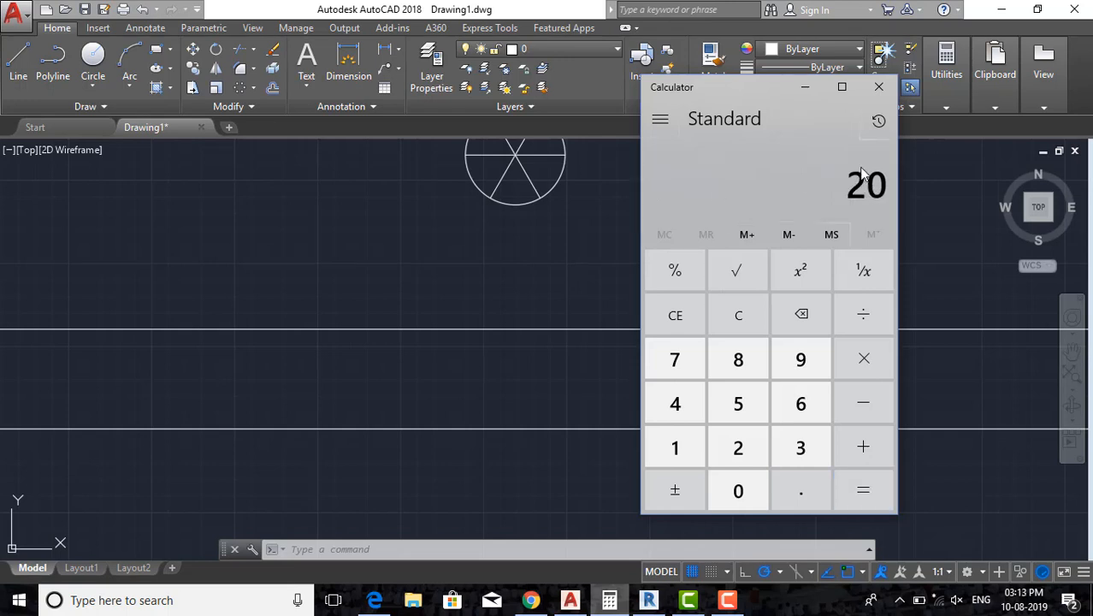
left_click(800, 89)
Set the number of items in the circle's polar array of radius lines to 20.
middle_click_drag(563, 233, 578, 334)
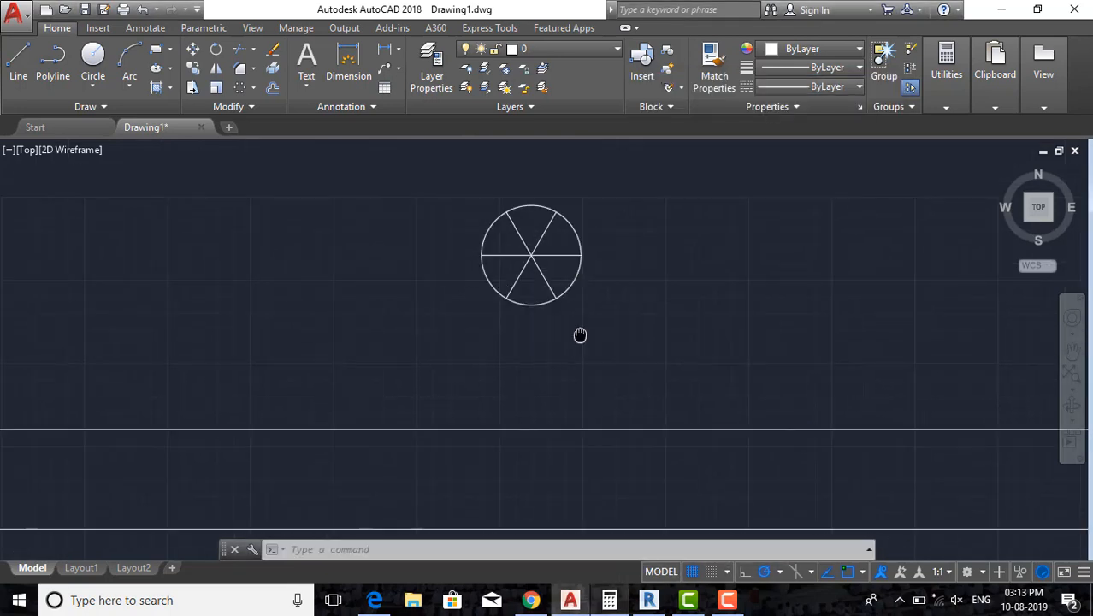
scroll(541, 232, "up", 4)
key("Escape")
key("Escape")
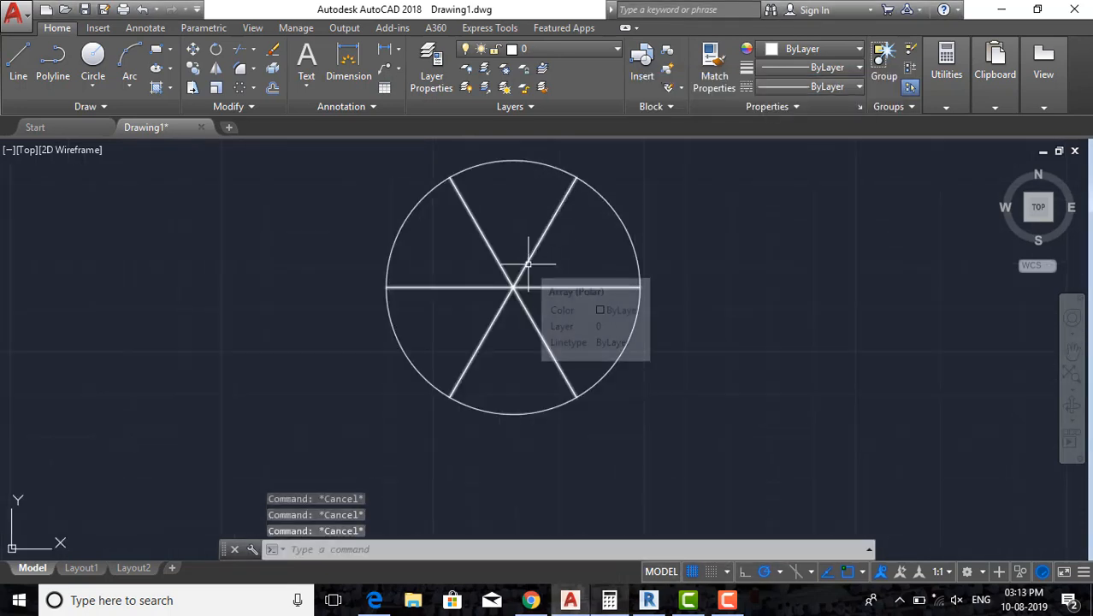
left_click(533, 270)
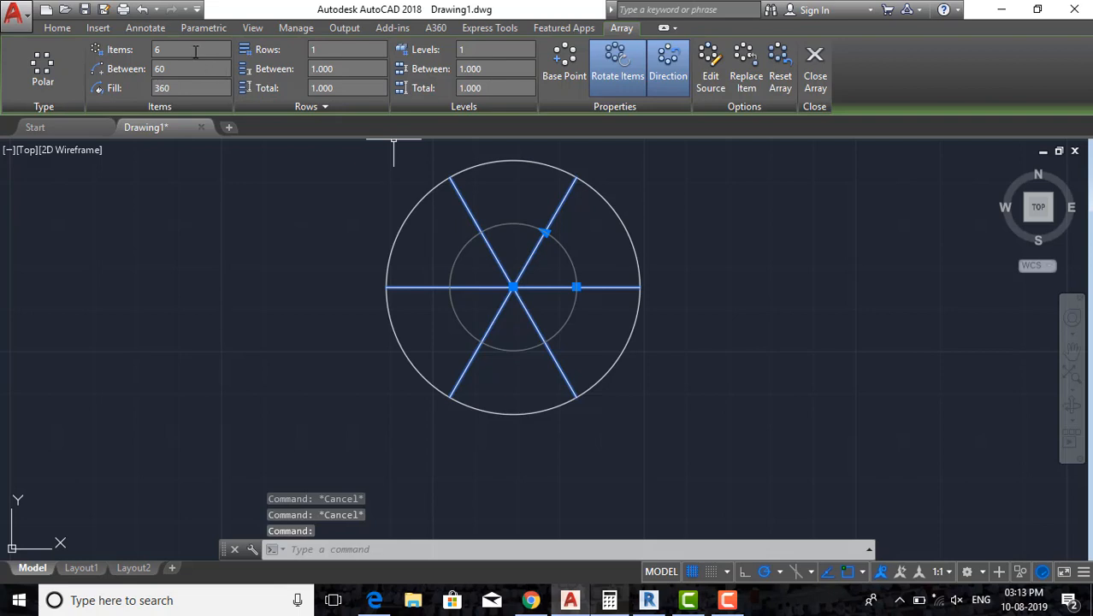
type("20")
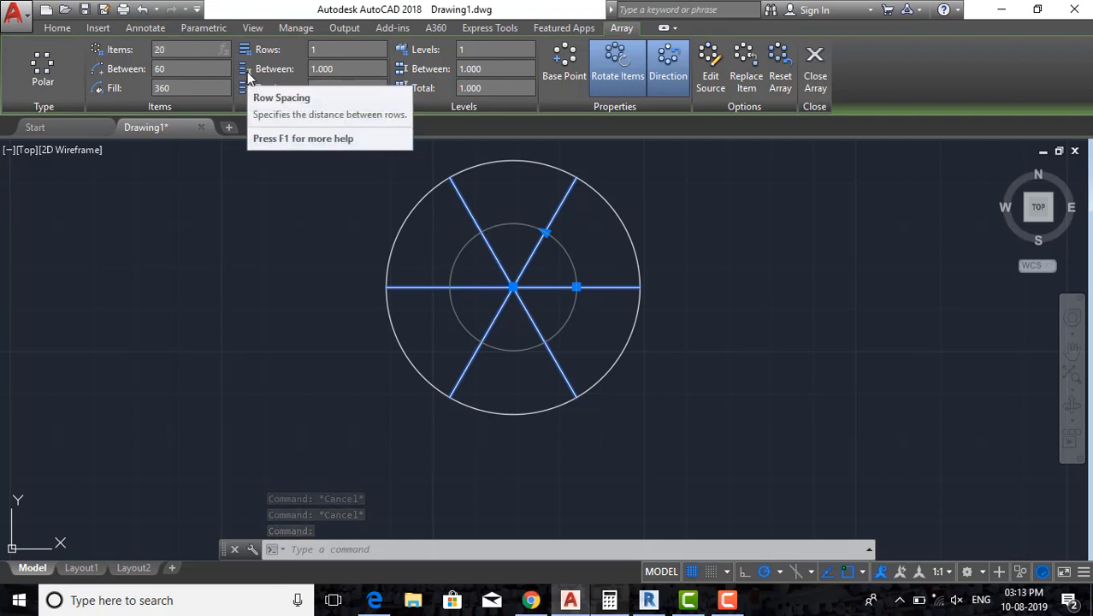
key("Return")
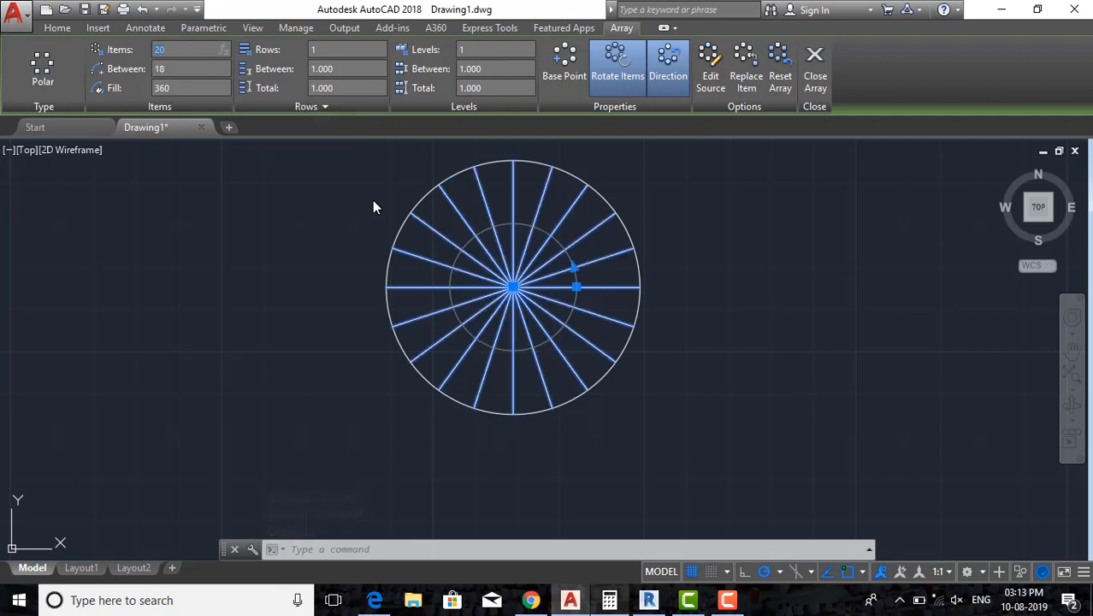
Set the number of items in the circle's polar array of radius lines to 24.
key("Escape")
middle_click_drag(607, 245, 615, 276)
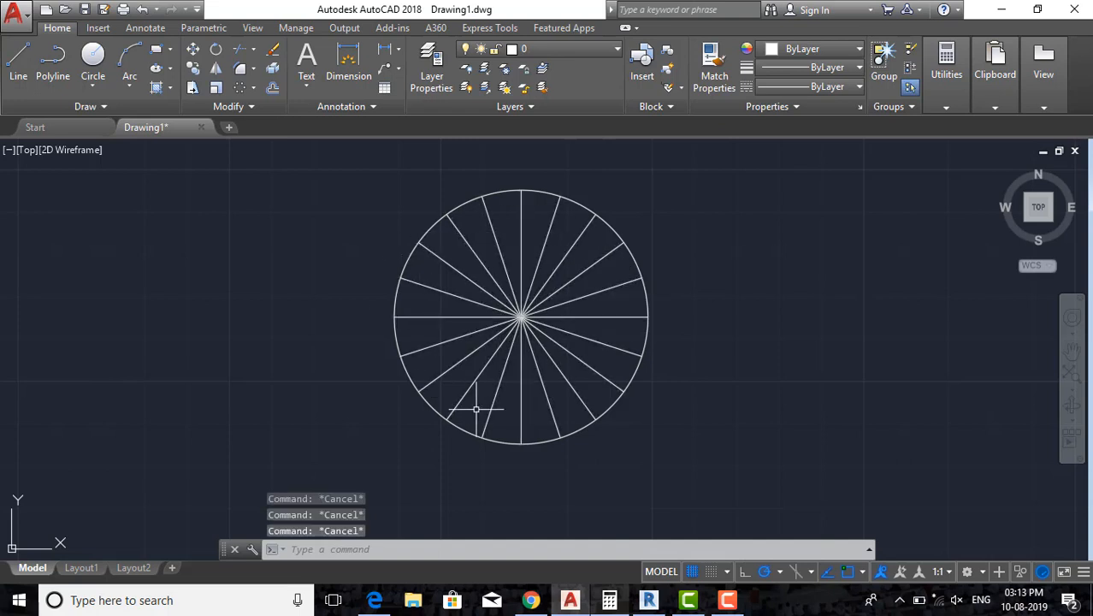
left_click(520, 318)
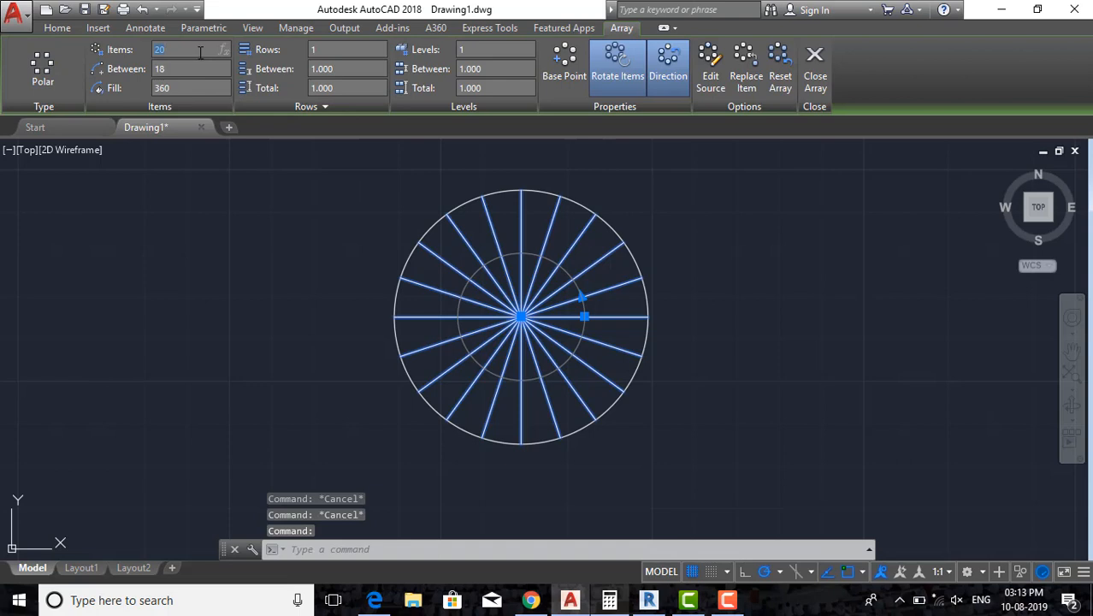
key("Return")
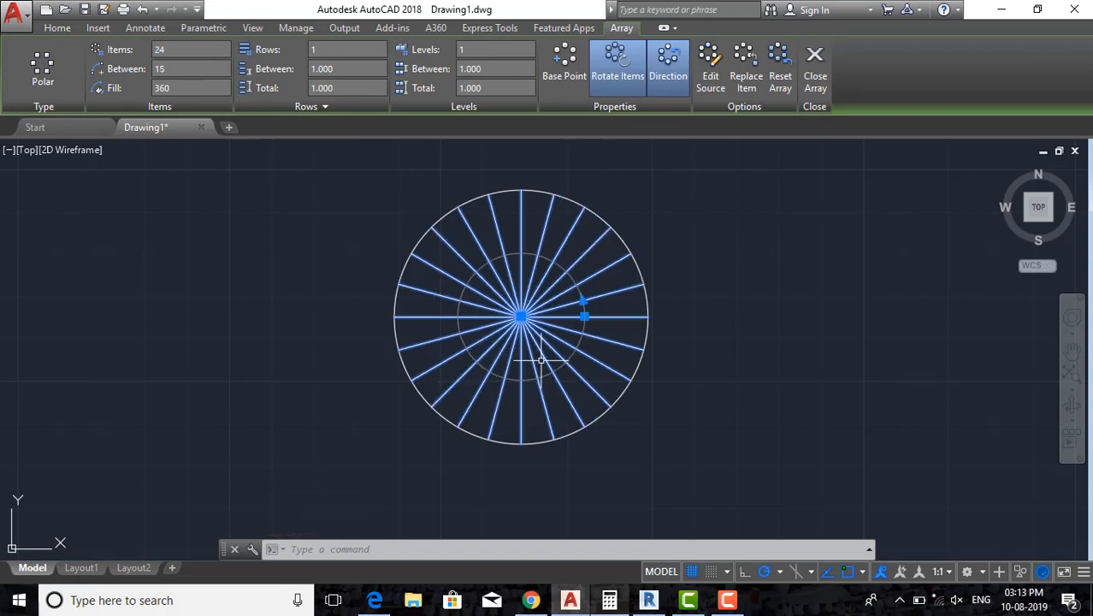
key("Escape")
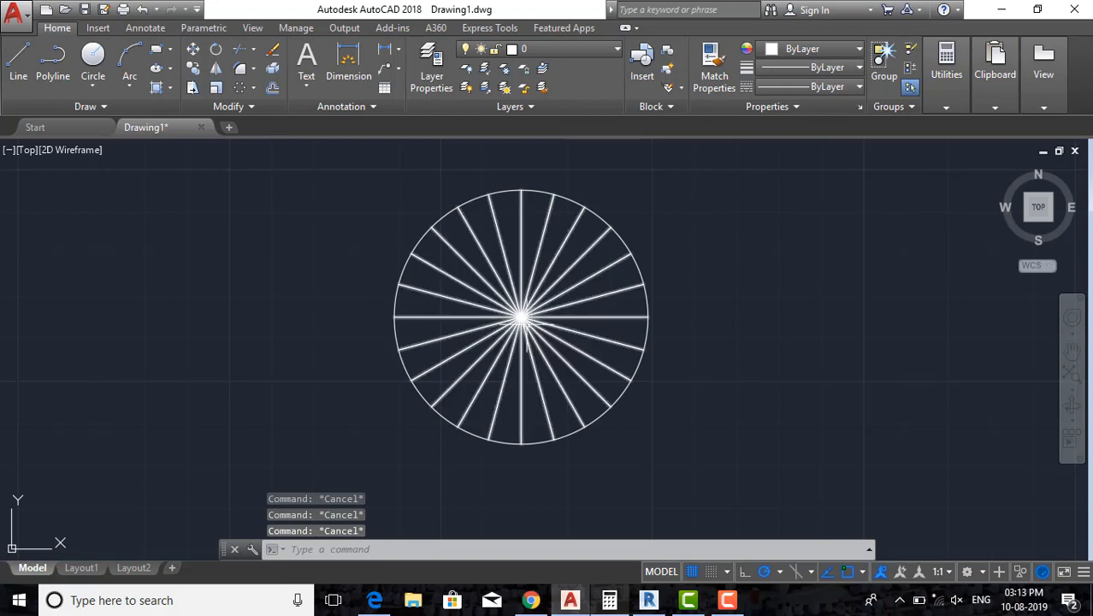
Explode the polar array of 24 radius lines into separate lines.
left_click(586, 309)
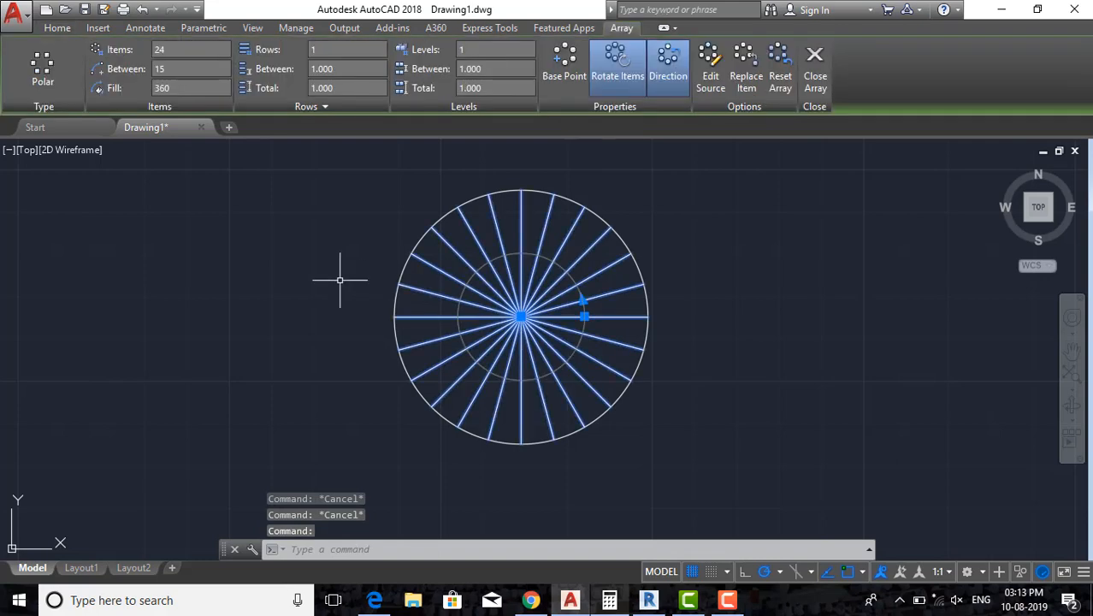
type("x")
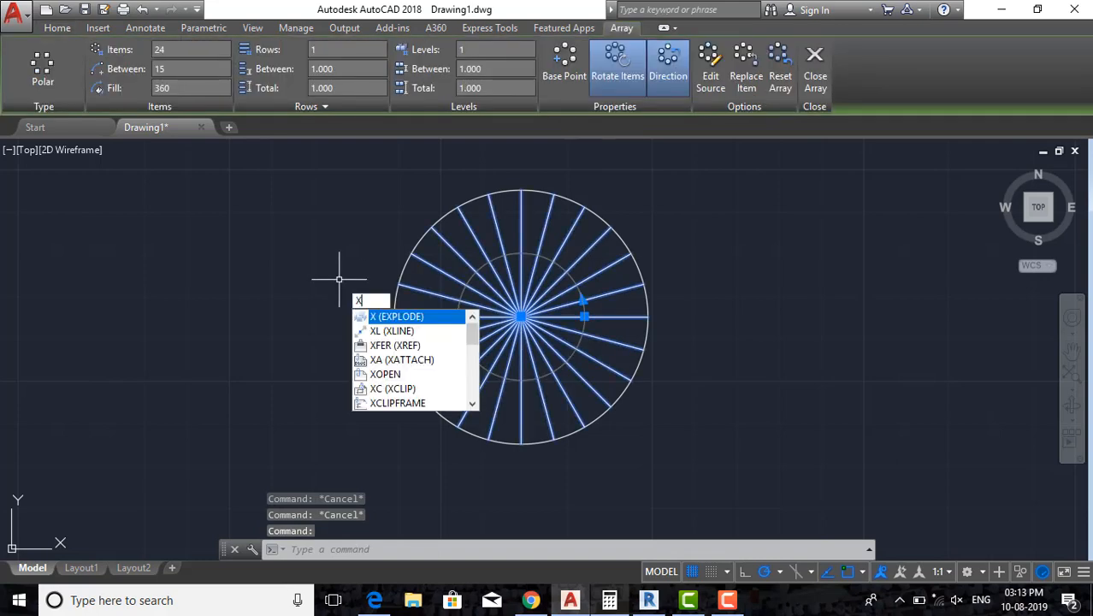
key("Return")
key("Escape")
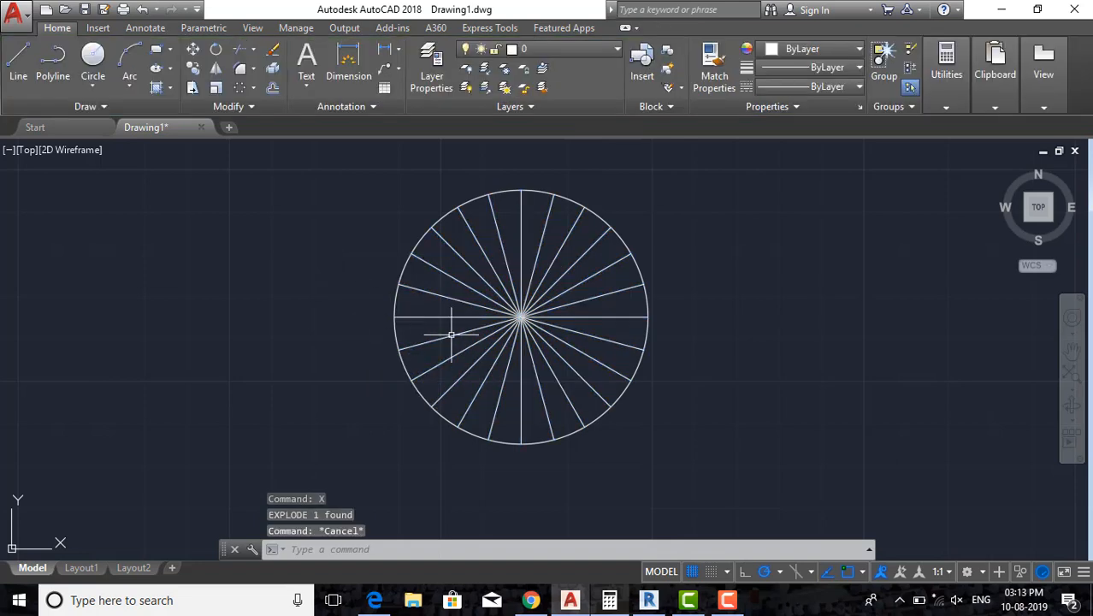
key("Escape")
key("Escape")
left_click(572, 316)
key("Escape")
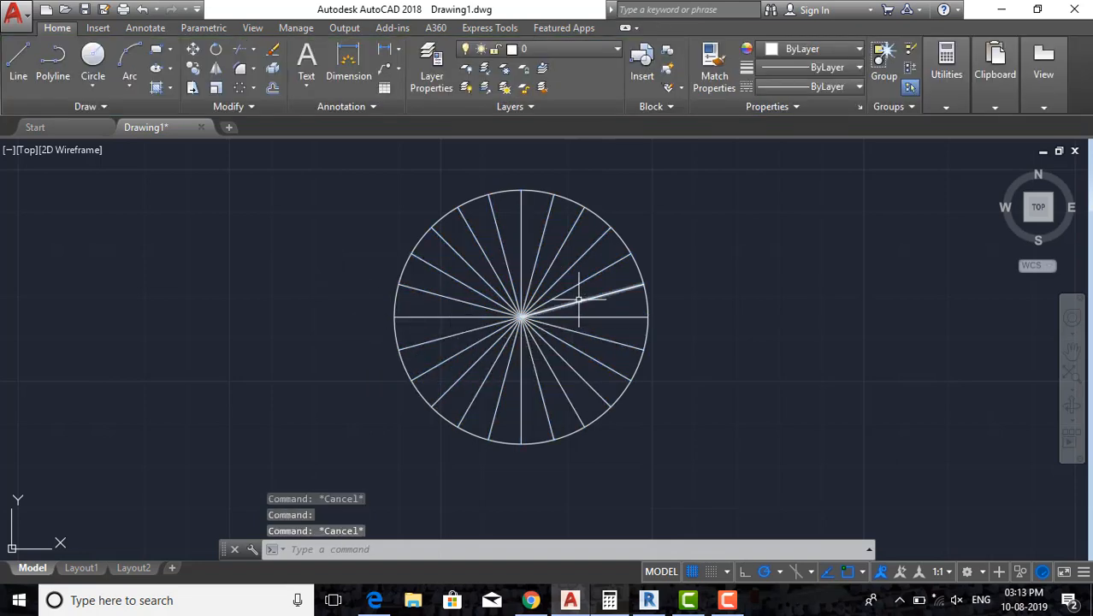
Select three neighbouring radius lines individually, clear the selection and undo the explode of the array.
left_click(582, 290)
left_click(578, 284)
left_click(573, 273)
left_click(568, 261)
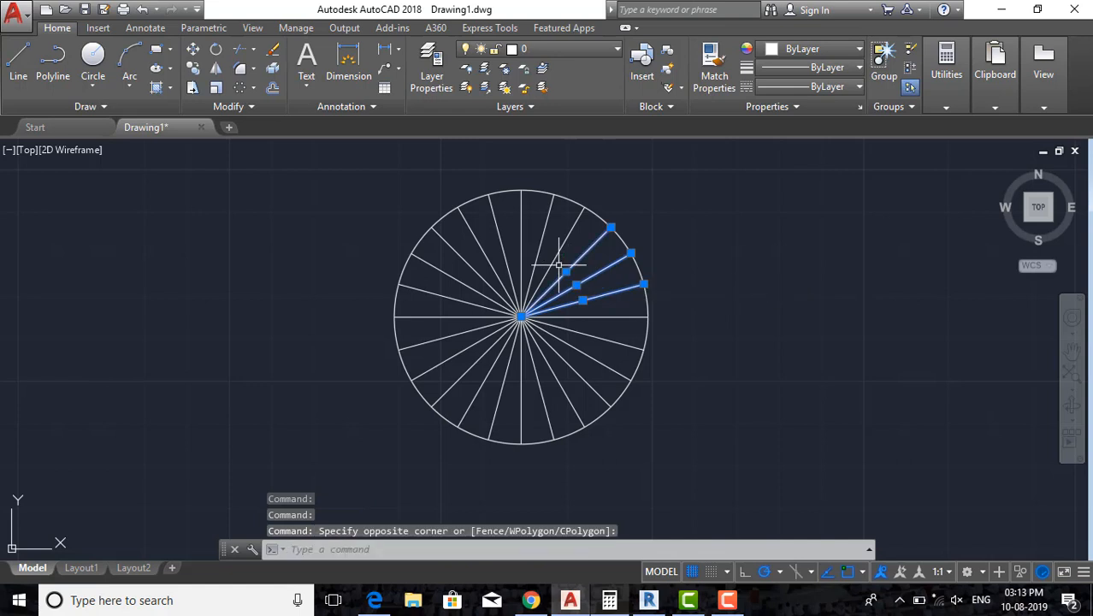
key("Escape")
key("Escape")
key("Escape")
key("ctrl+z")
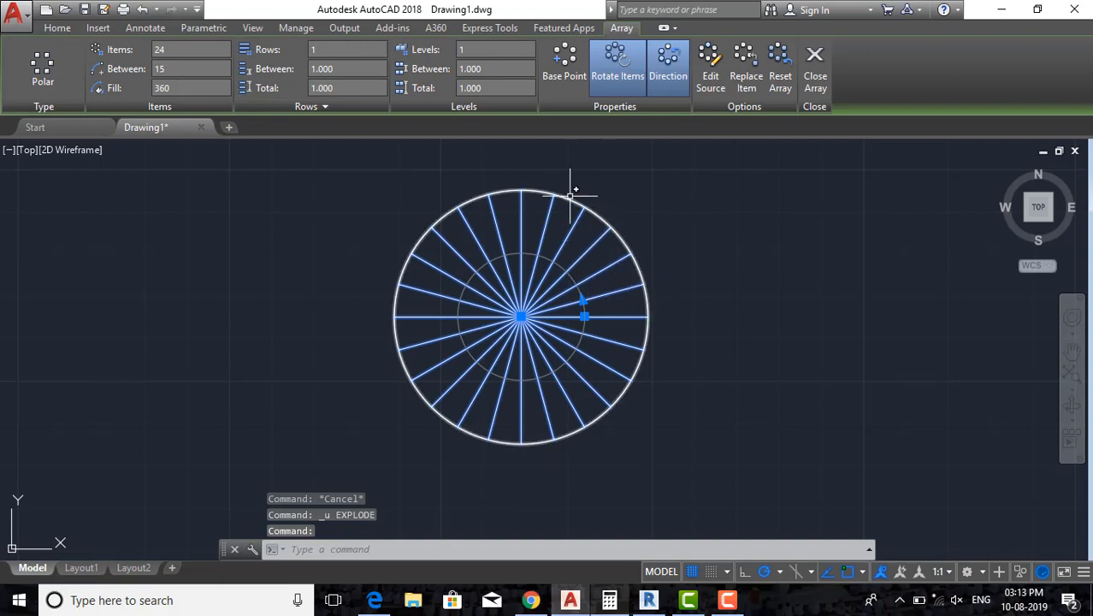
key("Escape")
key("Escape")
Select the polar array of radius lines inside the circle and explode it into individual lines.
left_click(610, 313)
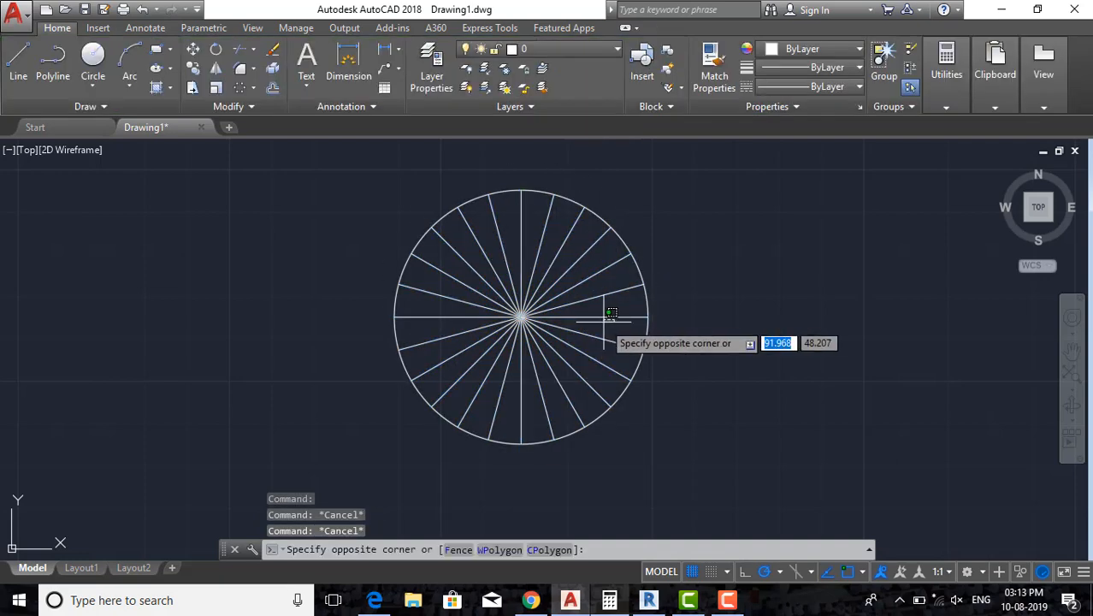
left_click(598, 325)
scroll(630, 346, "up", 4)
scroll(621, 348, "down", 2)
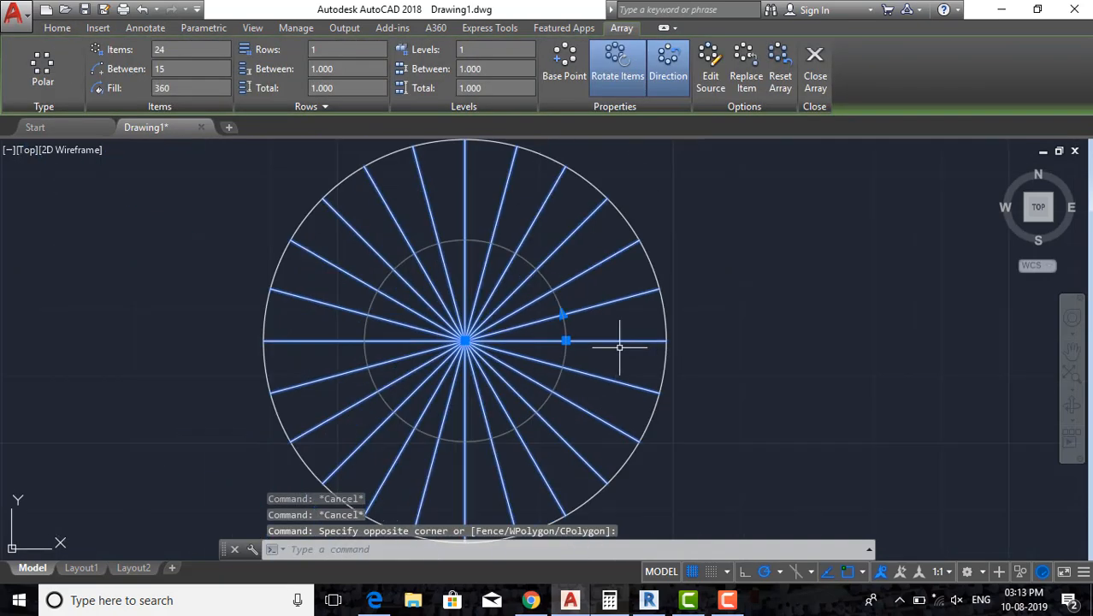
middle_click_drag(609, 356, 648, 337)
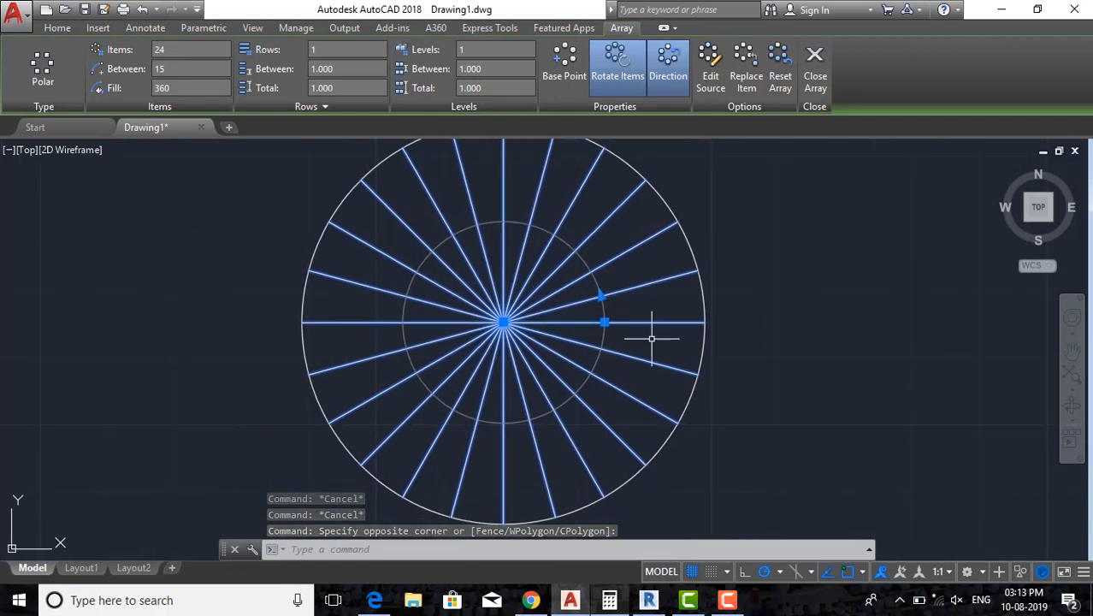
type("x")
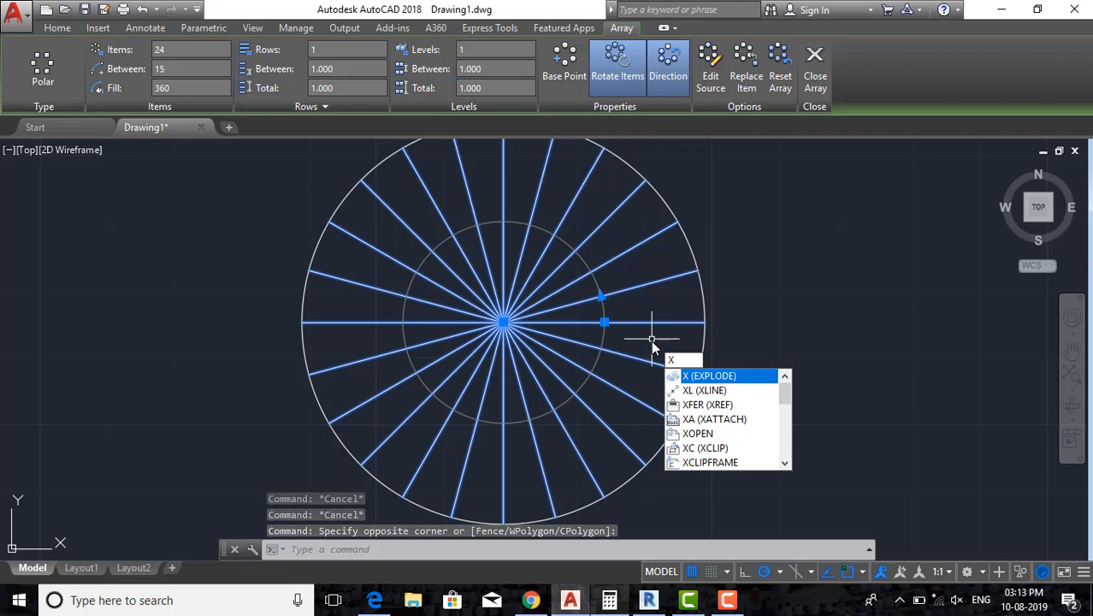
left_click(717, 378)
key("Escape")
key("Escape")
key("Escape")
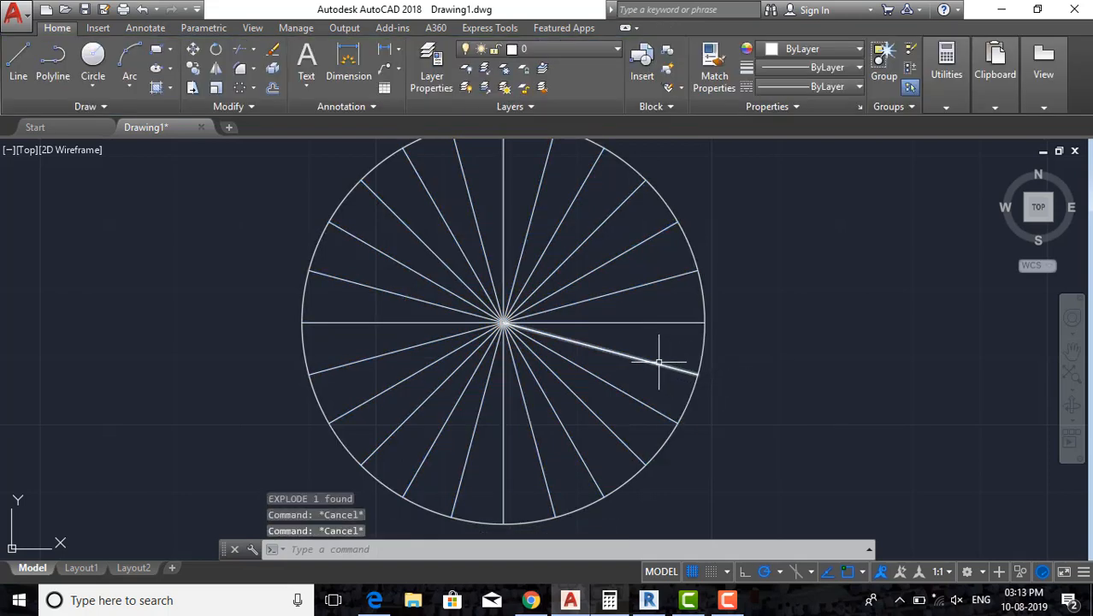
Erase the three consecutive radius lines just above the circle's right-hand horizontal radius.
left_click(649, 333)
left_click(627, 311)
middle_click_drag(642, 295, 643, 317)
key("Escape")
key("Escape")
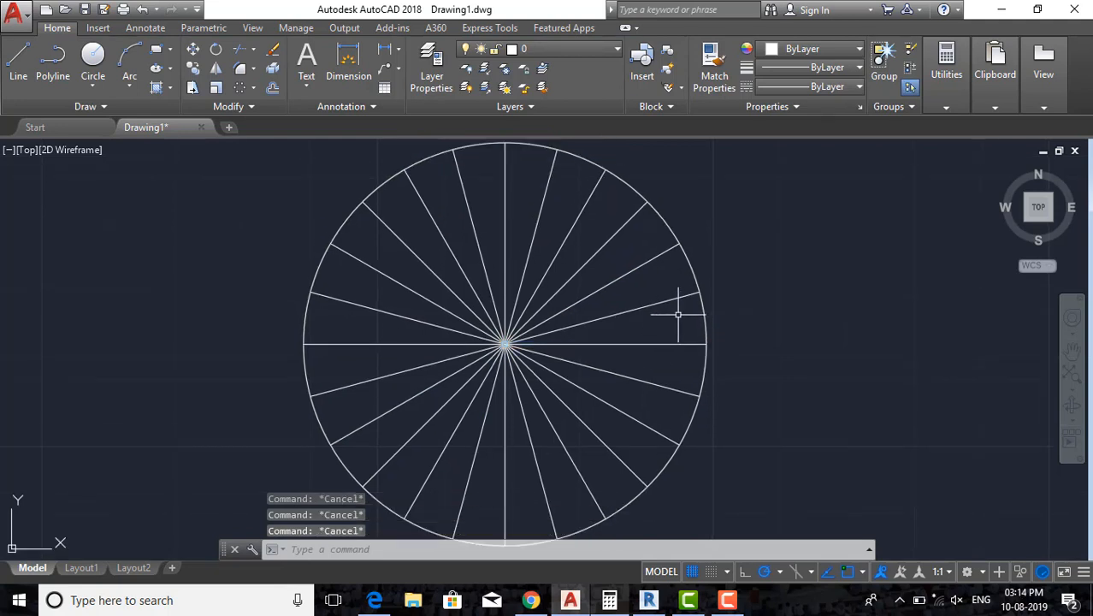
left_click(678, 315)
left_click(590, 249)
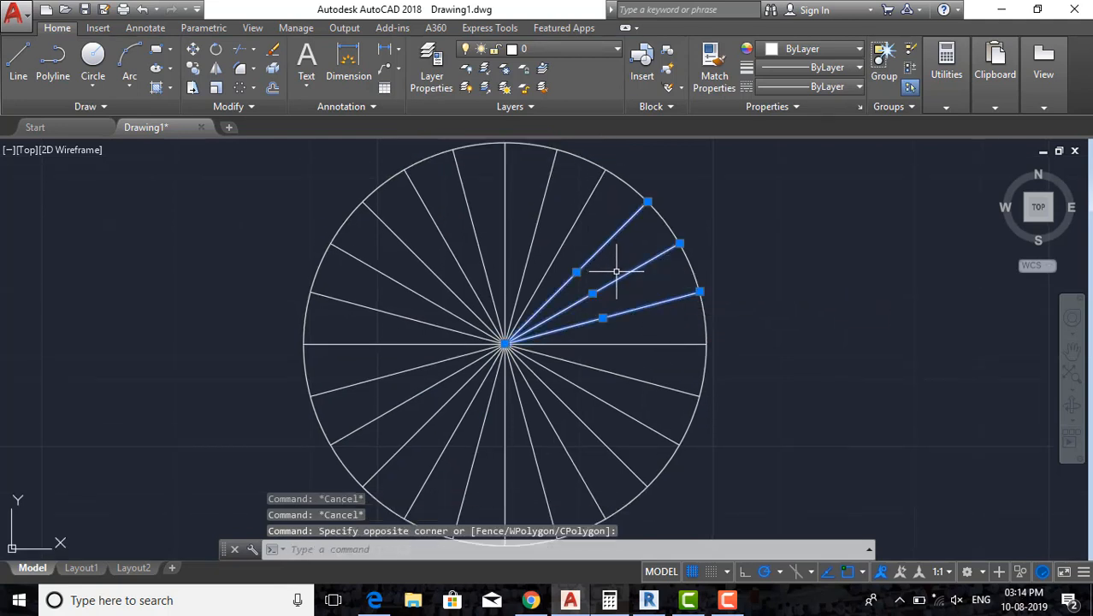
key("Delete")
key("Escape")
key("Escape")
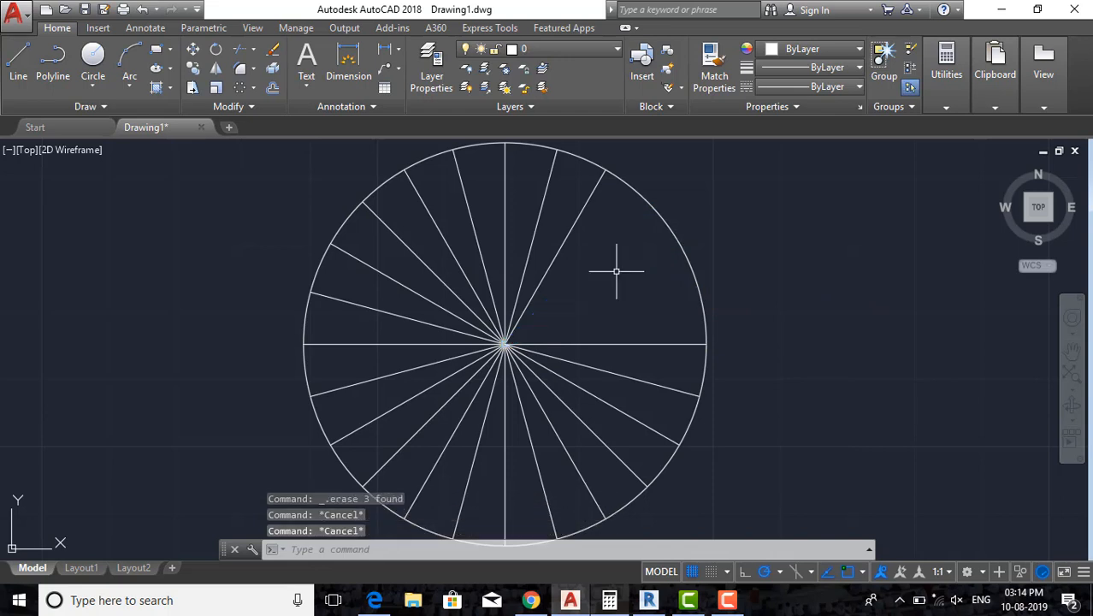
Undo the erasure of the three radius lines.
scroll(615, 270, "down", 4)
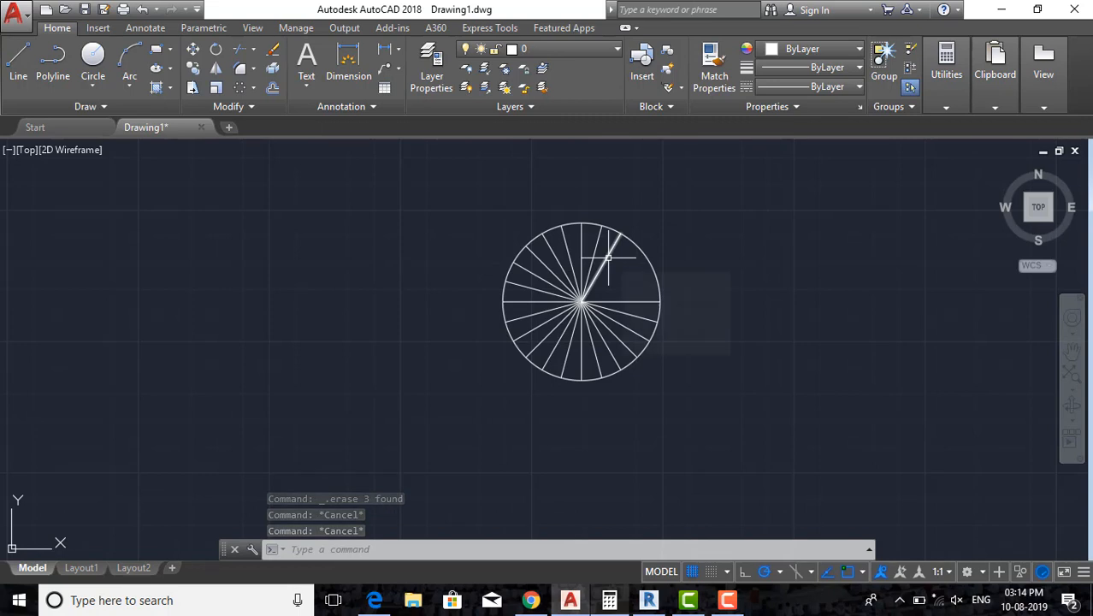
scroll(622, 274, "up", 4)
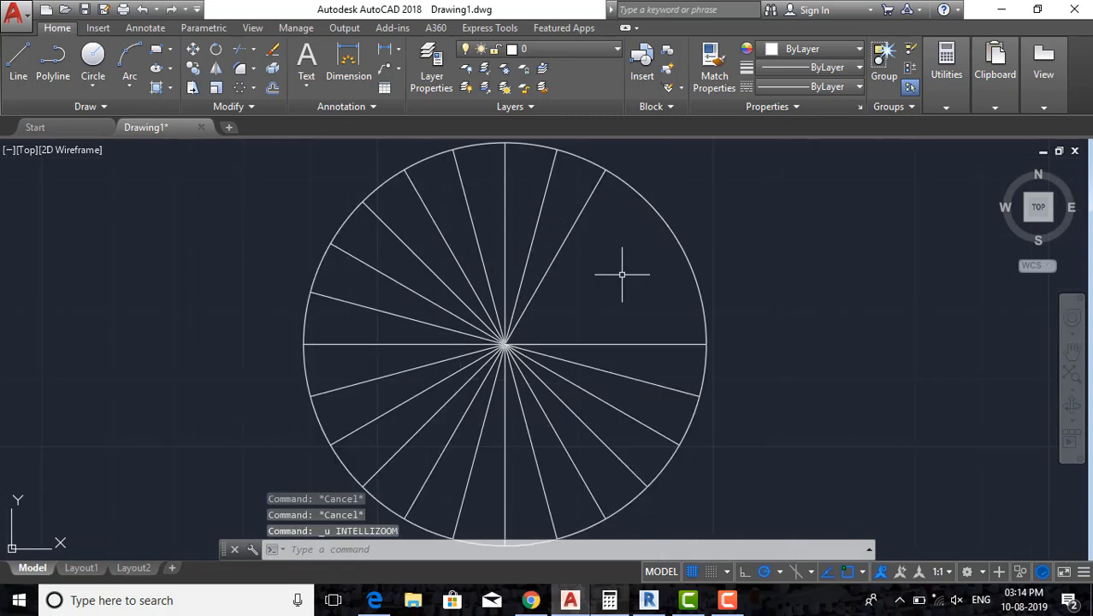
key("ctrl+z")
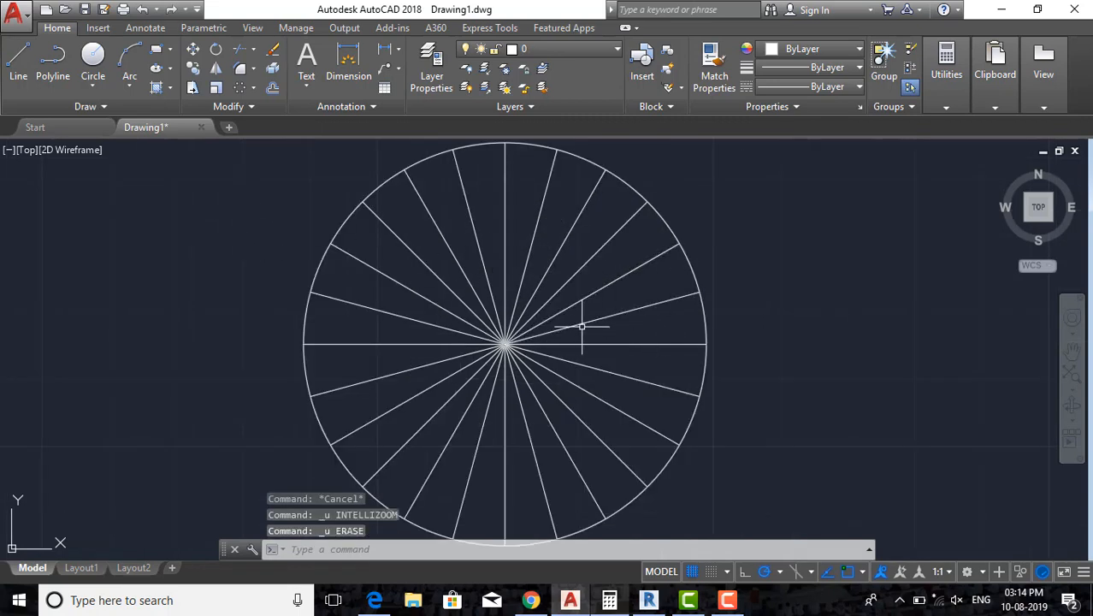
Erase the four consecutive radius lines directly above the right-hand horizontal radius in the circle's upper-right quadrant.
left_click(616, 311)
left_click(610, 285)
left_click(591, 274)
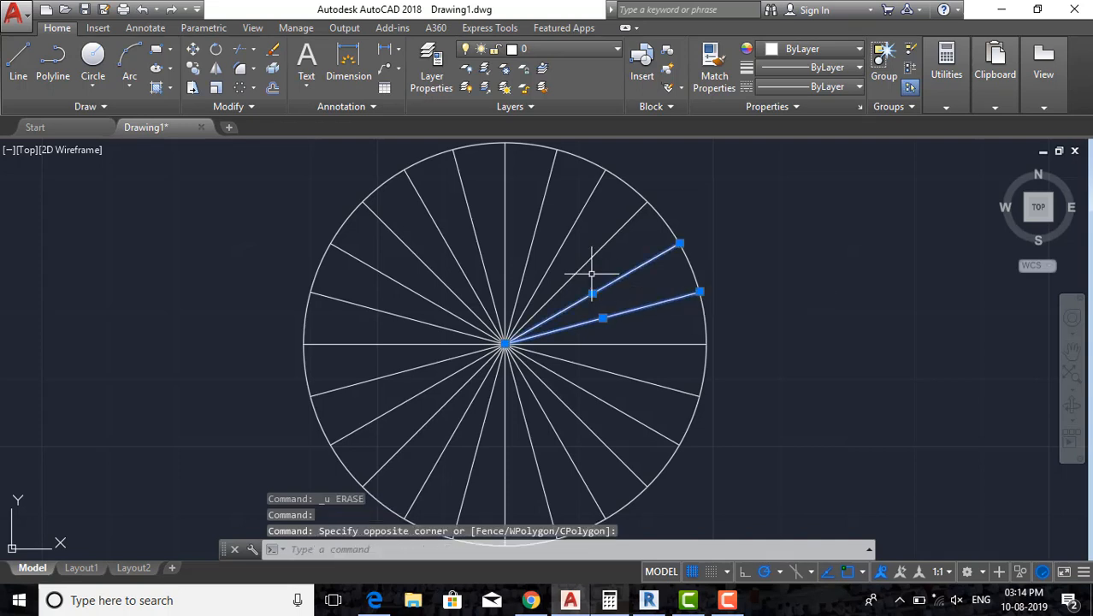
left_click(588, 251)
left_click(566, 237)
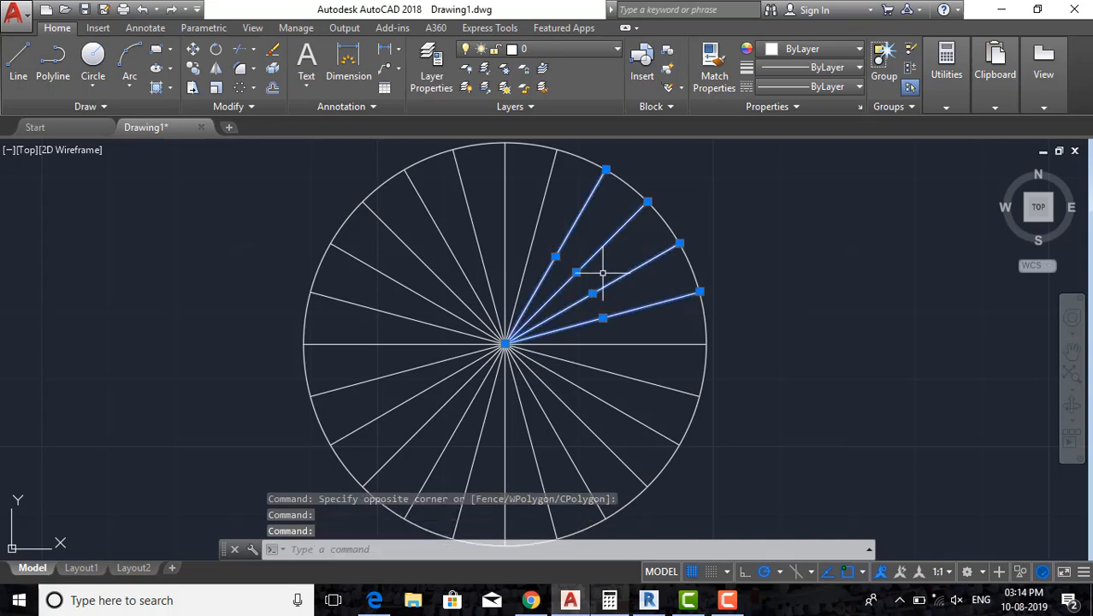
key("Delete")
key("Escape")
key("Escape")
key("Escape")
scroll(622, 291, "down", 2)
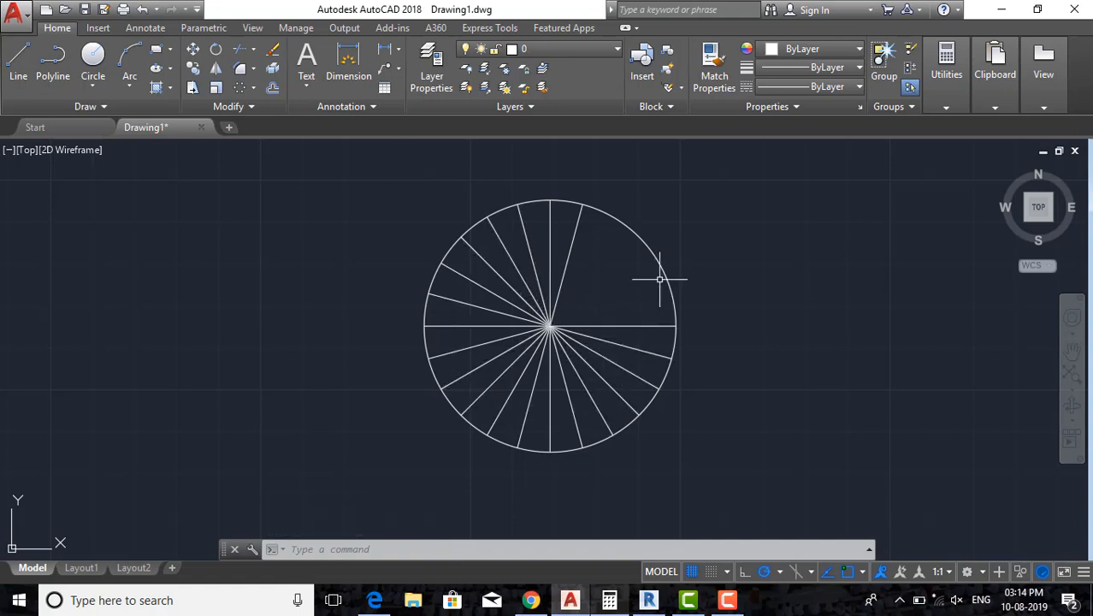
key("Escape")
key("Escape")
key("Escape")
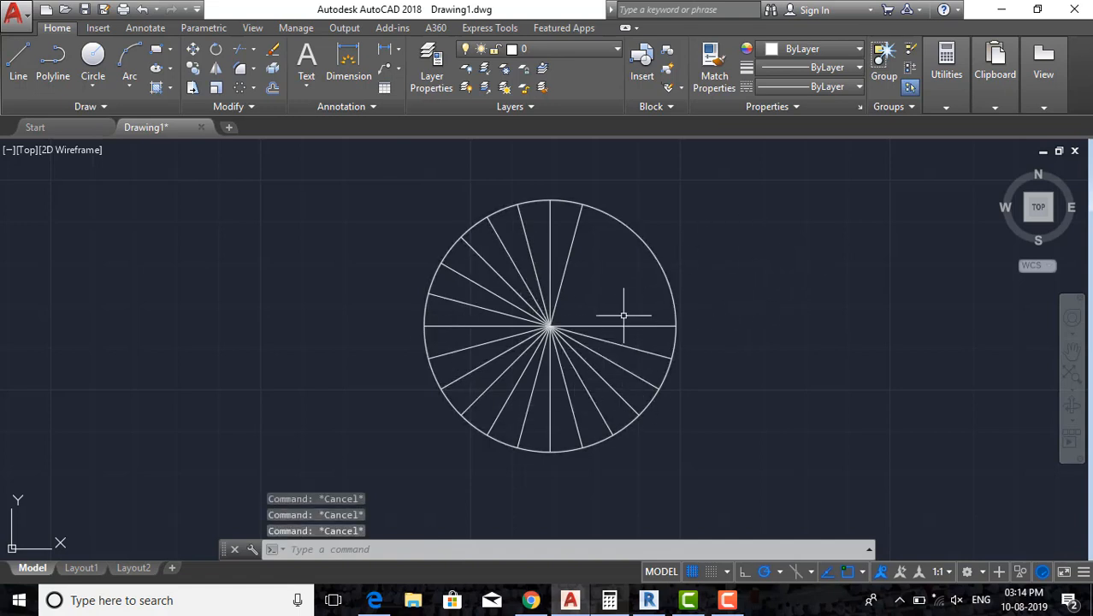
middle_click_drag(614, 320, 613, 324)
type("t")
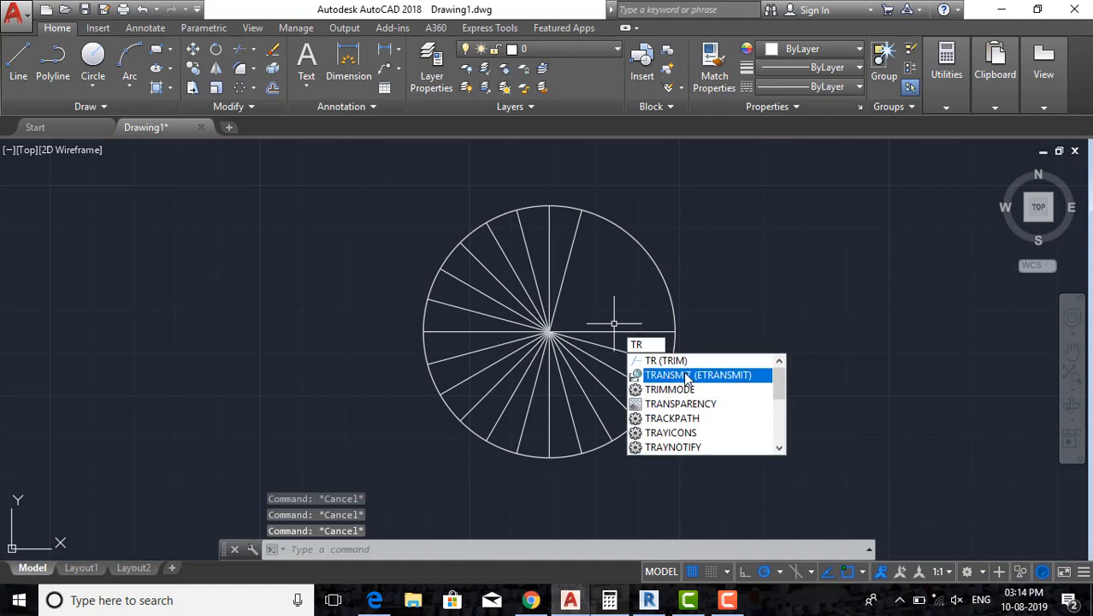
key("Return")
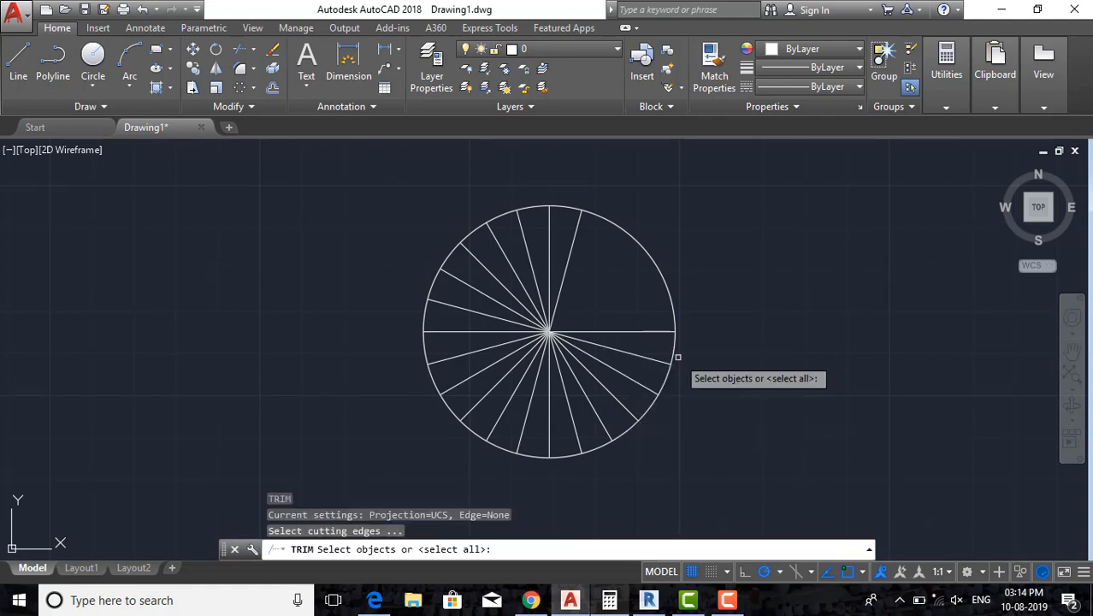
left_click(649, 256)
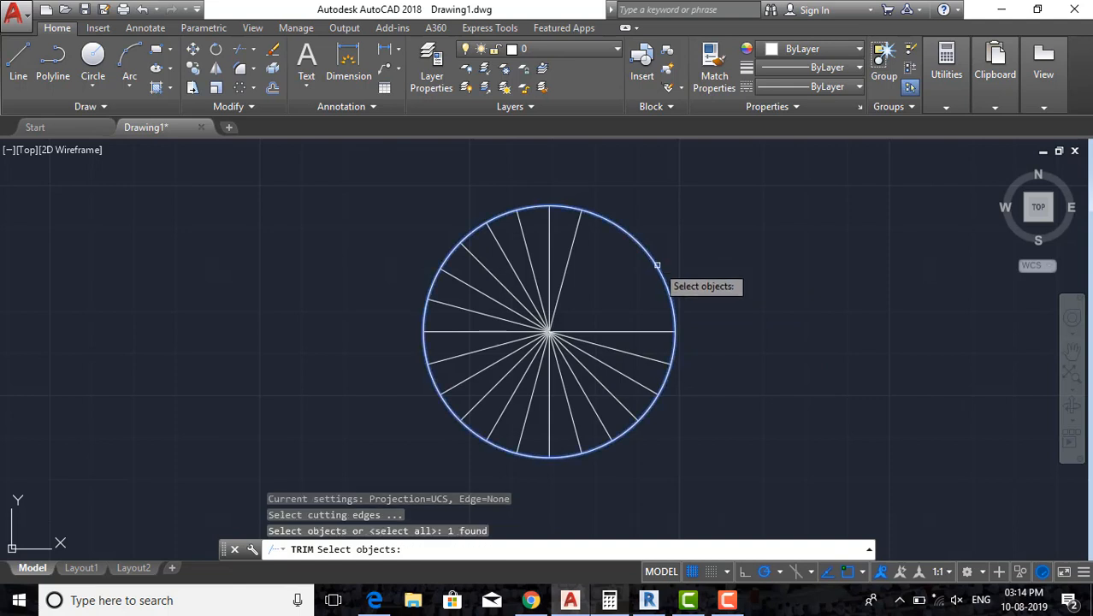
key("Escape")
key("Escape")
type("tr")
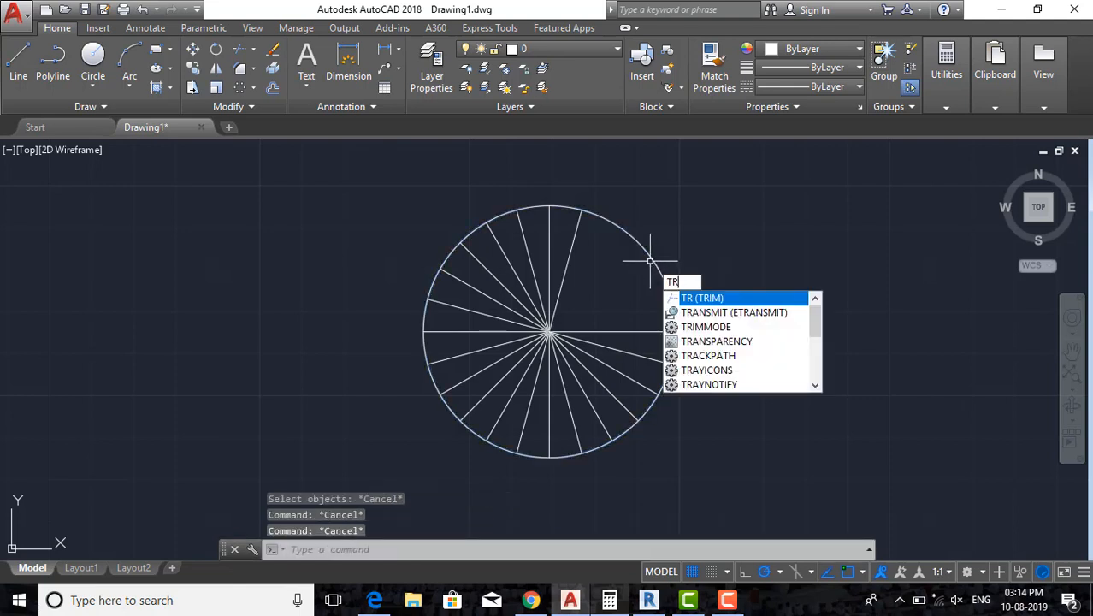
key("Return")
left_click(650, 257)
key("Escape")
key("Escape")
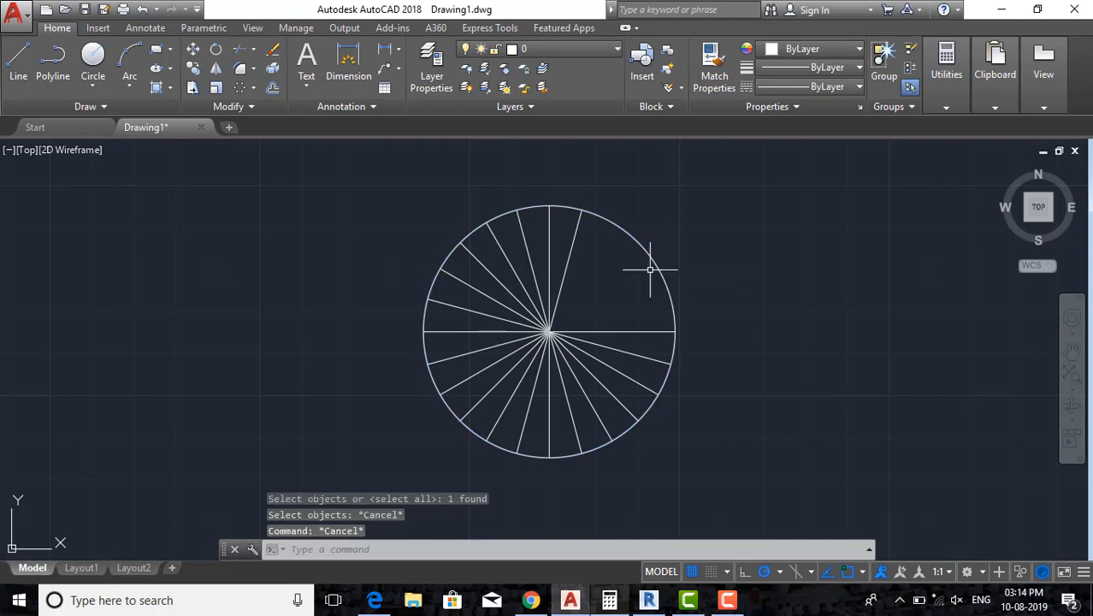
type("tr")
key("Return")
key("Return")
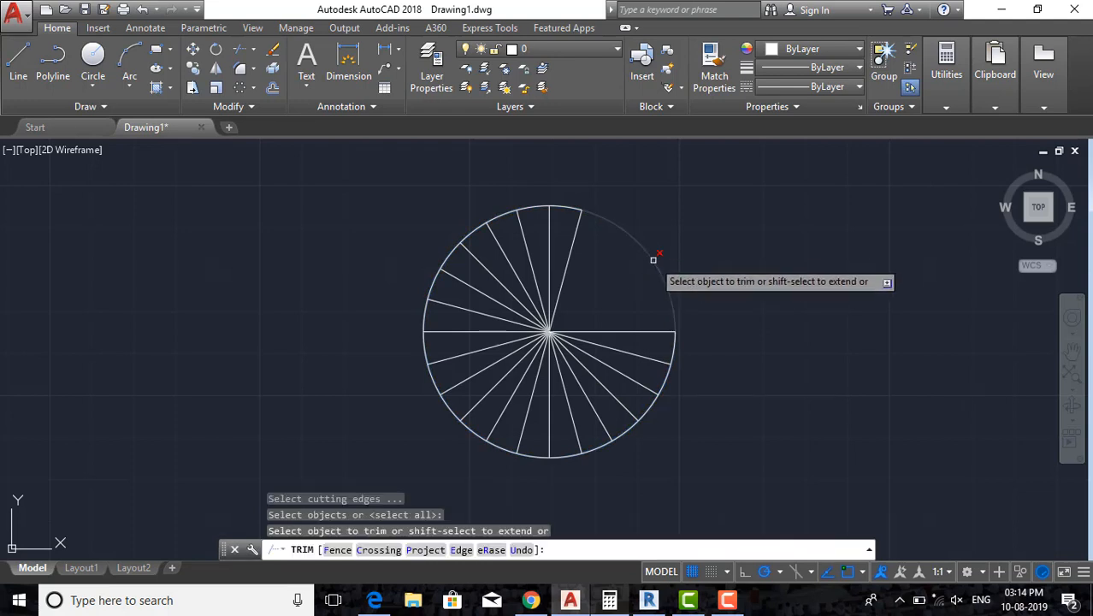
key("Escape")
key("Escape")
key("Escape")
right_click(649, 257)
key("Escape")
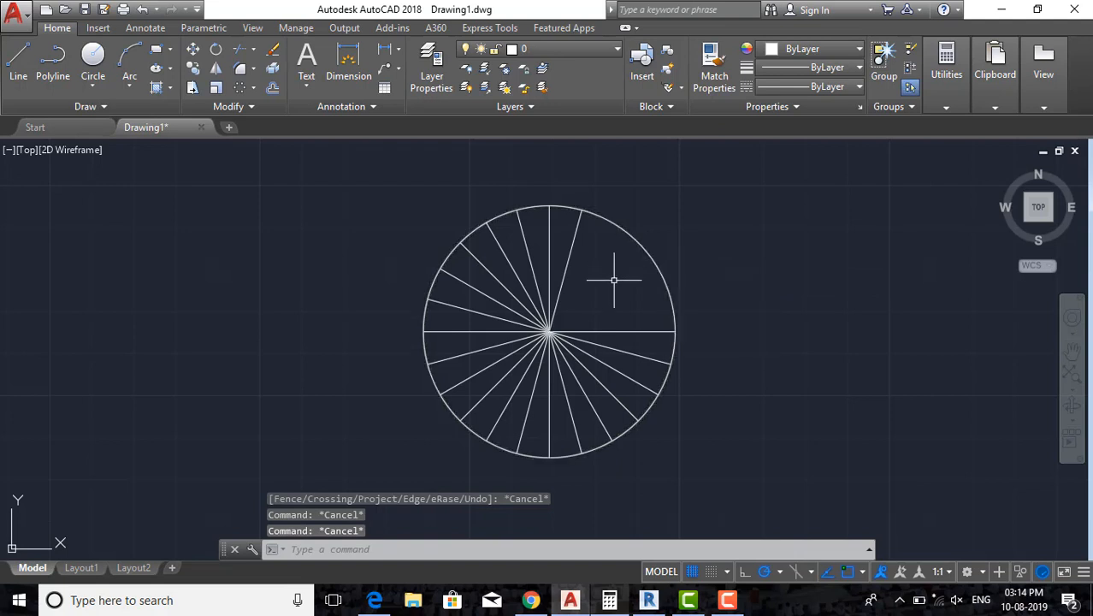
Trim away the circle's upper-right arc between the horizontal radius and the next remaining radius line, using all objects as cutting edges.
type("t")
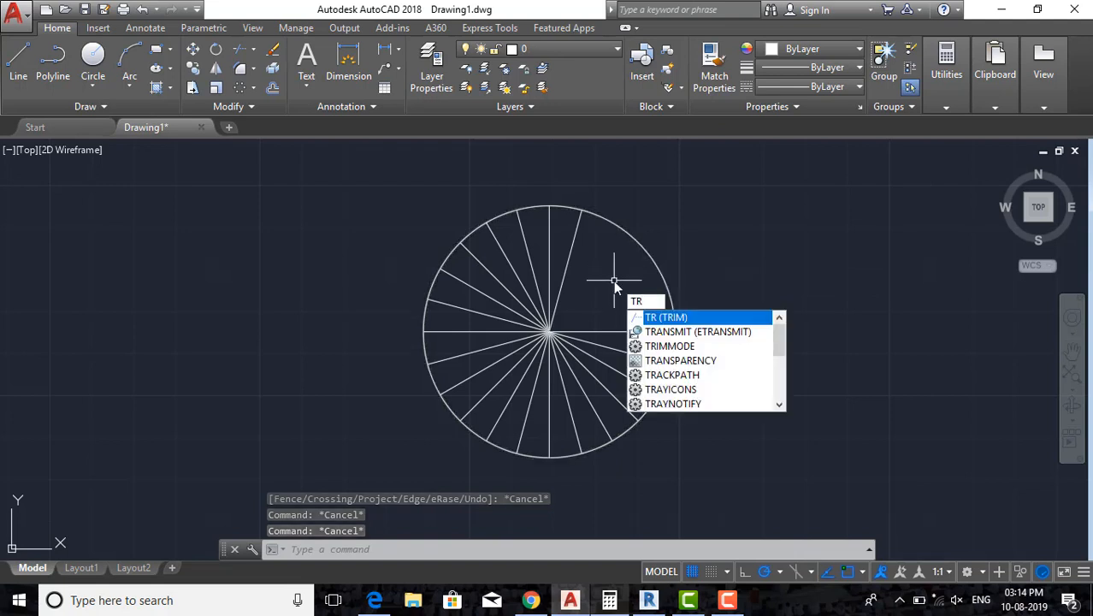
key("Return")
key("Return")
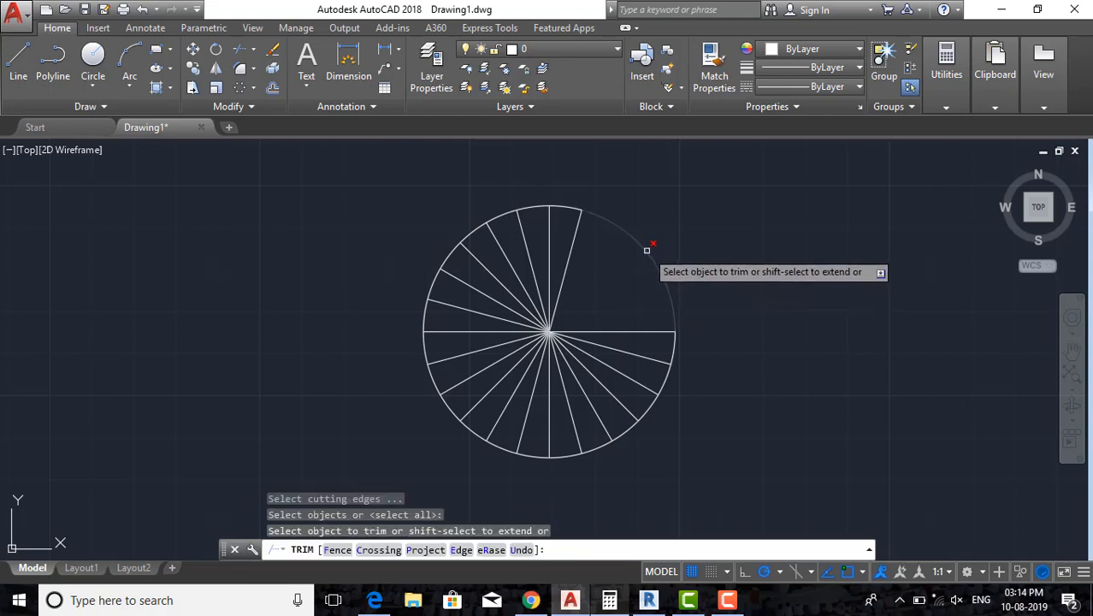
left_click(646, 250)
key("Escape")
key("Escape")
key("Escape")
scroll(630, 251, "down", 5)
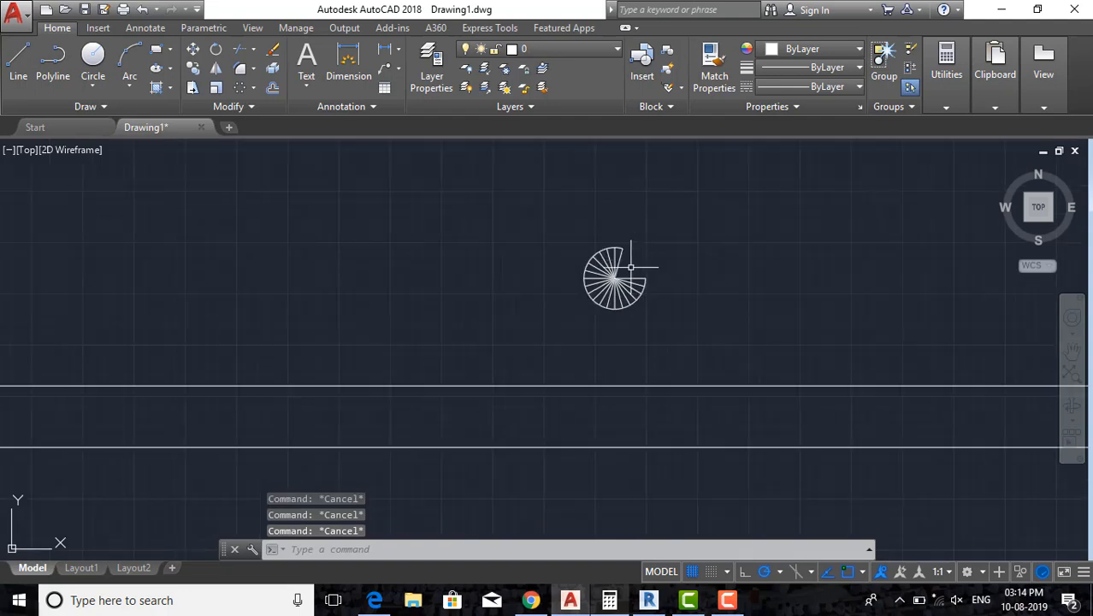
Draw a circle of radius 0.1 centred on the point where the radius lines meet.
scroll(617, 254, "up", 2)
scroll(629, 283, "up", 2)
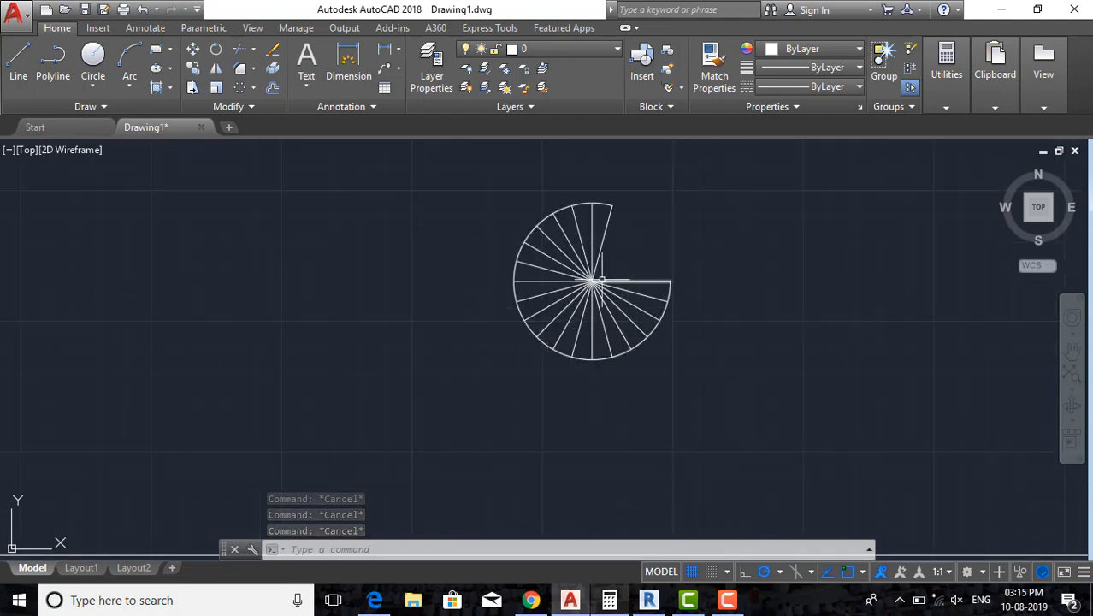
scroll(592, 282, "up", 6)
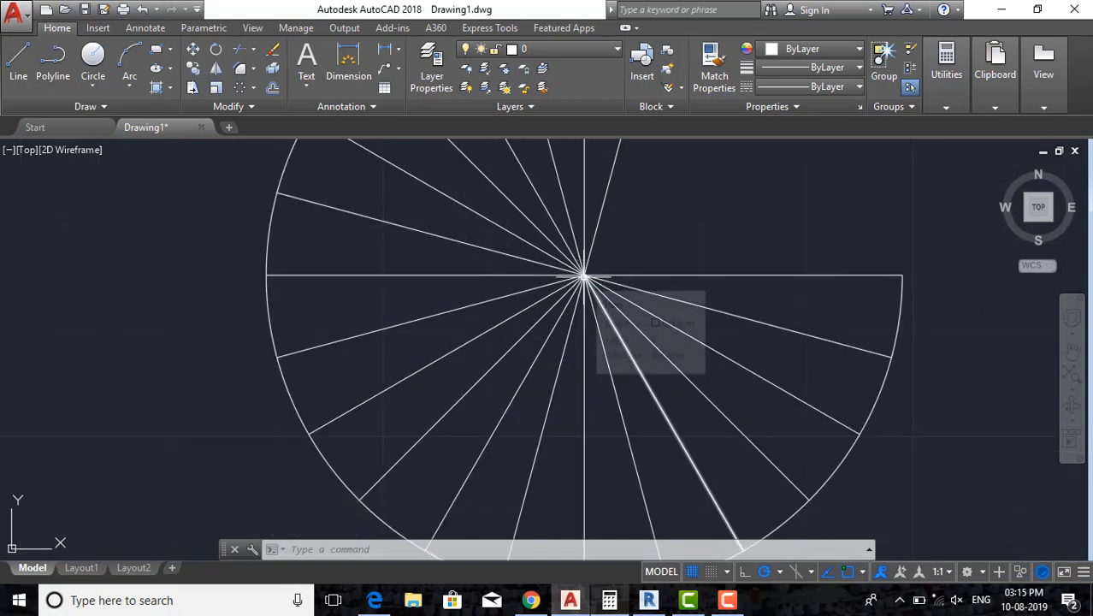
type("c")
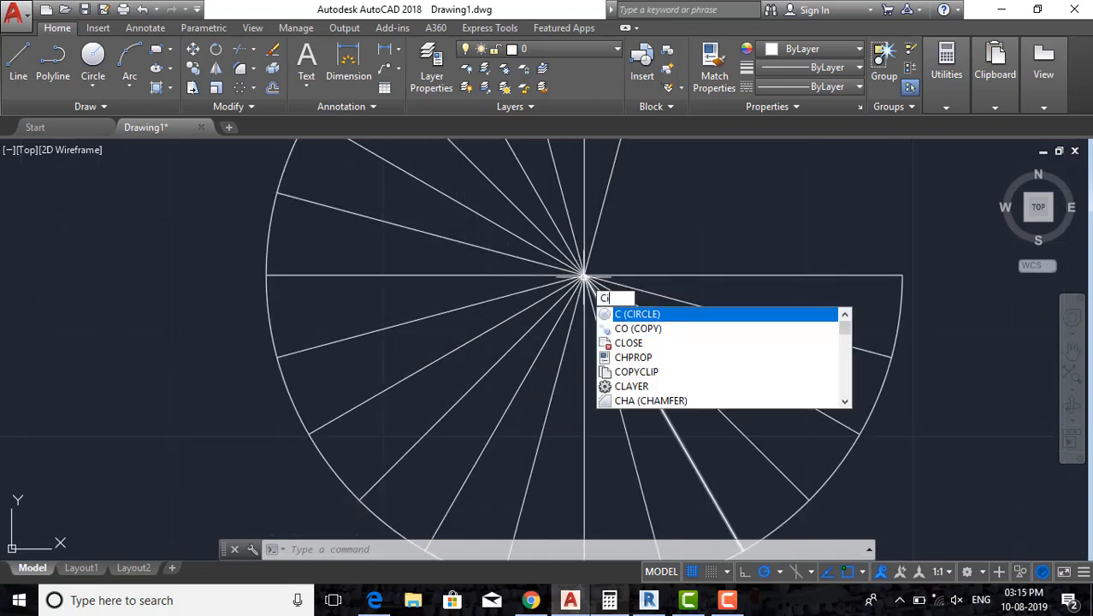
type("i")
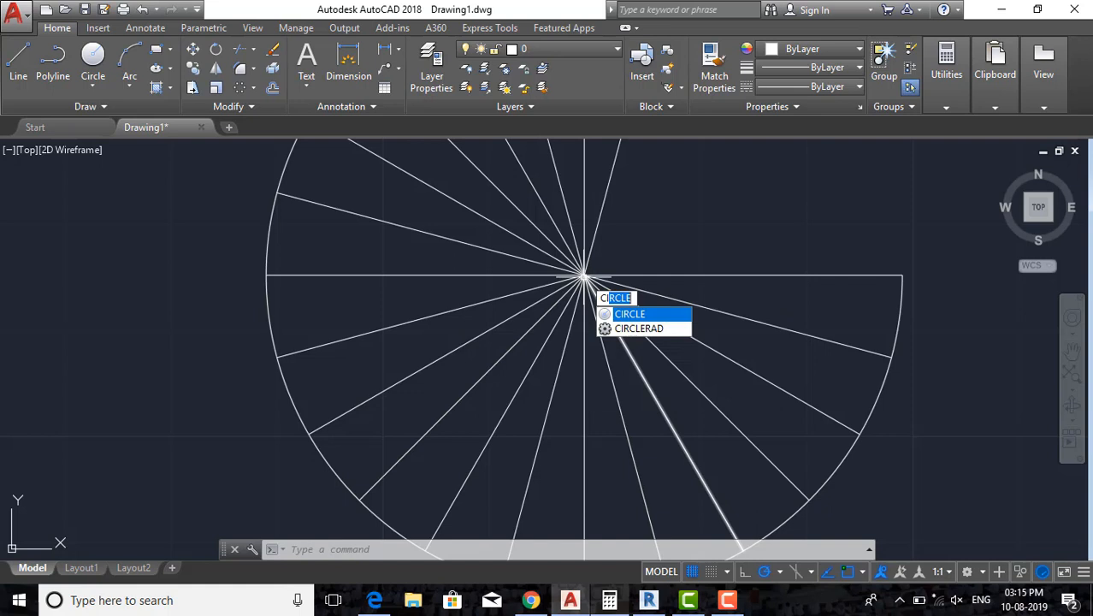
key("Return")
scroll(584, 276, "up", 3)
left_click(584, 275)
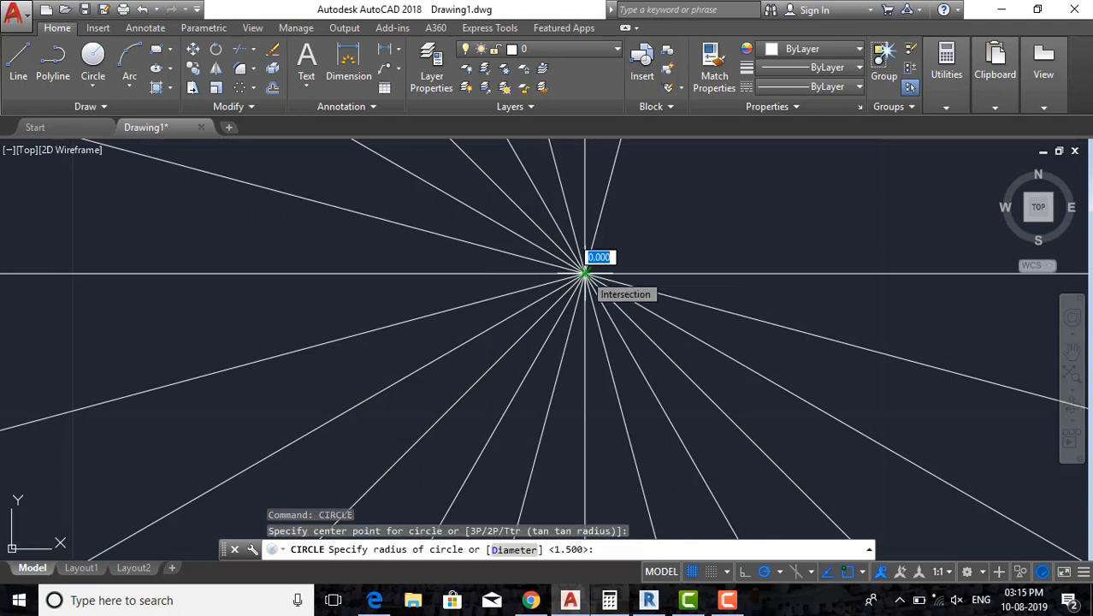
scroll(599, 299, "up", 4)
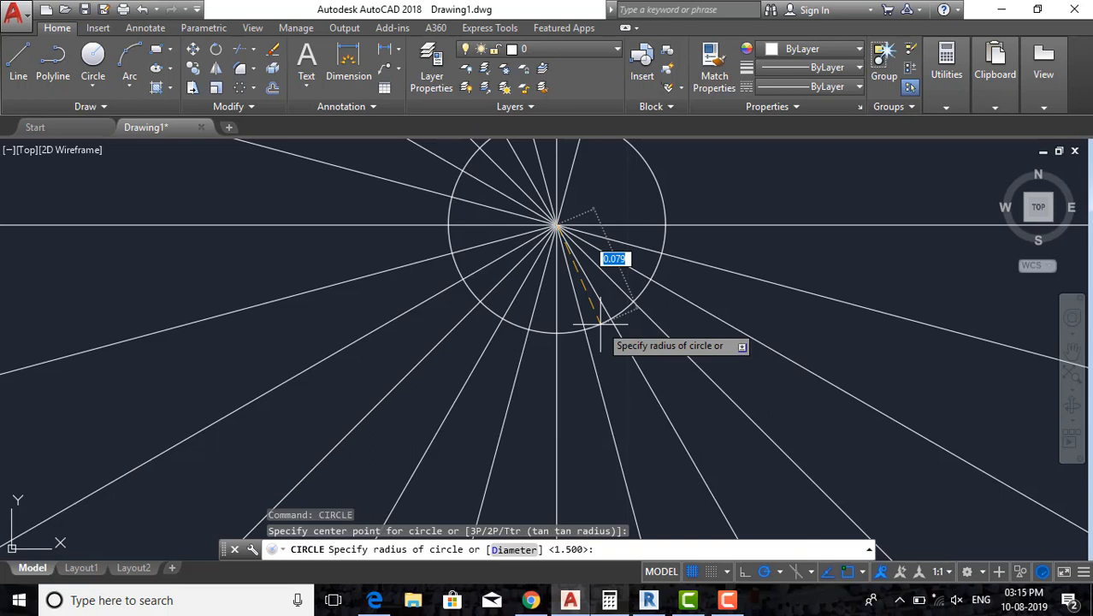
type("1")
key("Return")
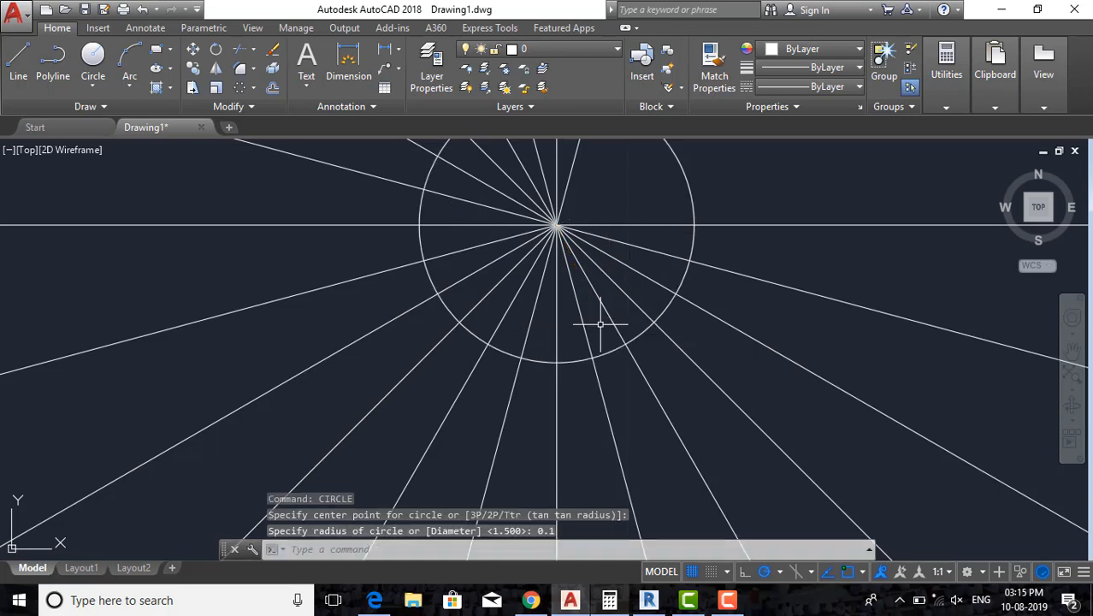
key("Escape")
Measure the small centre circle's radius with a linear dimension from its centre to its edge, without placing the dimension.
scroll(600, 323, "down", 5)
type("dli")
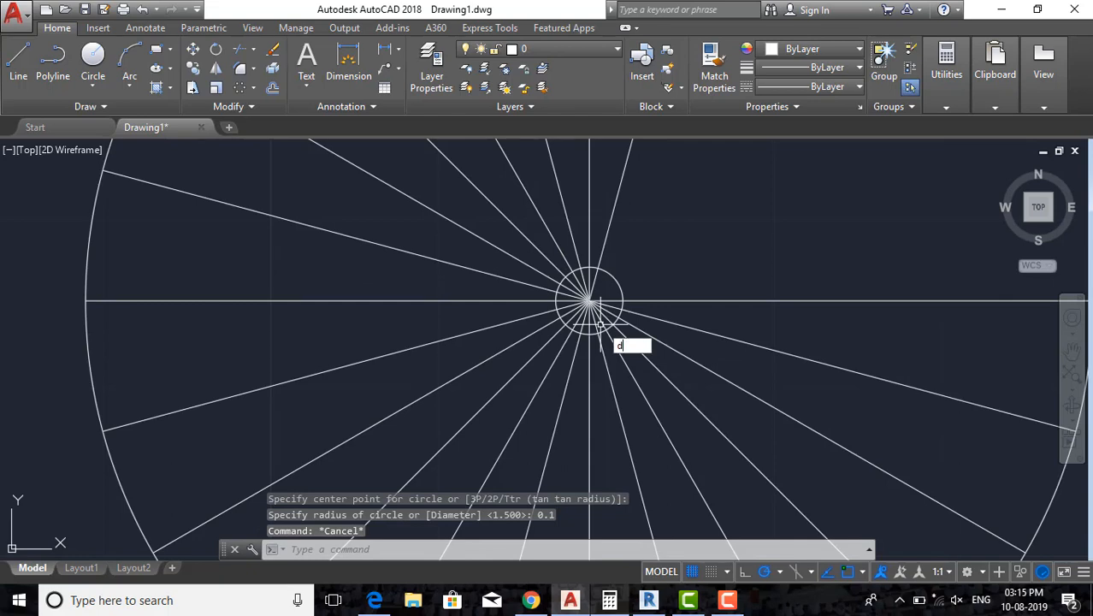
key("Return")
scroll(590, 308, "up", 2)
left_click(589, 305)
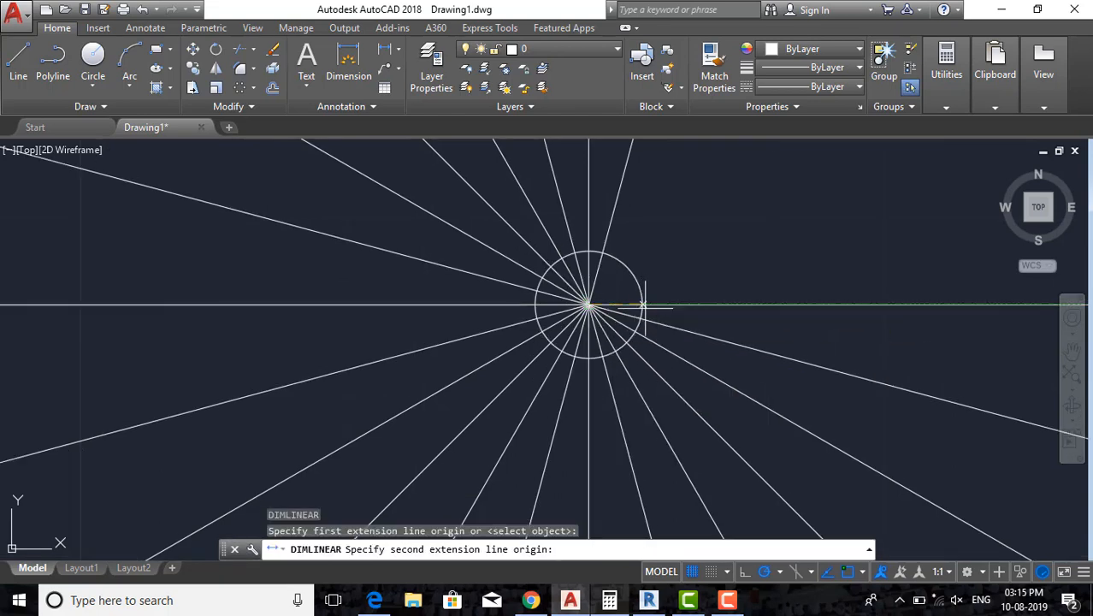
left_click(641, 306)
scroll(667, 297, "down", 4)
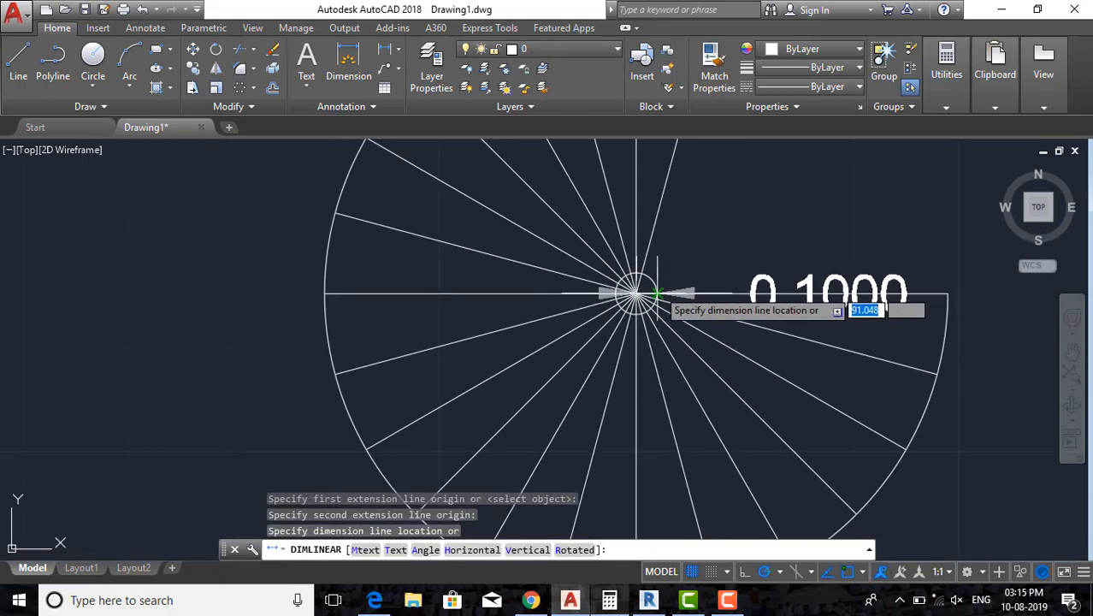
key("Escape")
key("Escape")
Set the small centre circle's radius to 0.05 by stretching its quadrant grip.
left_click(651, 289)
scroll(665, 324, "up", 6)
scroll(664, 324, "up", 2)
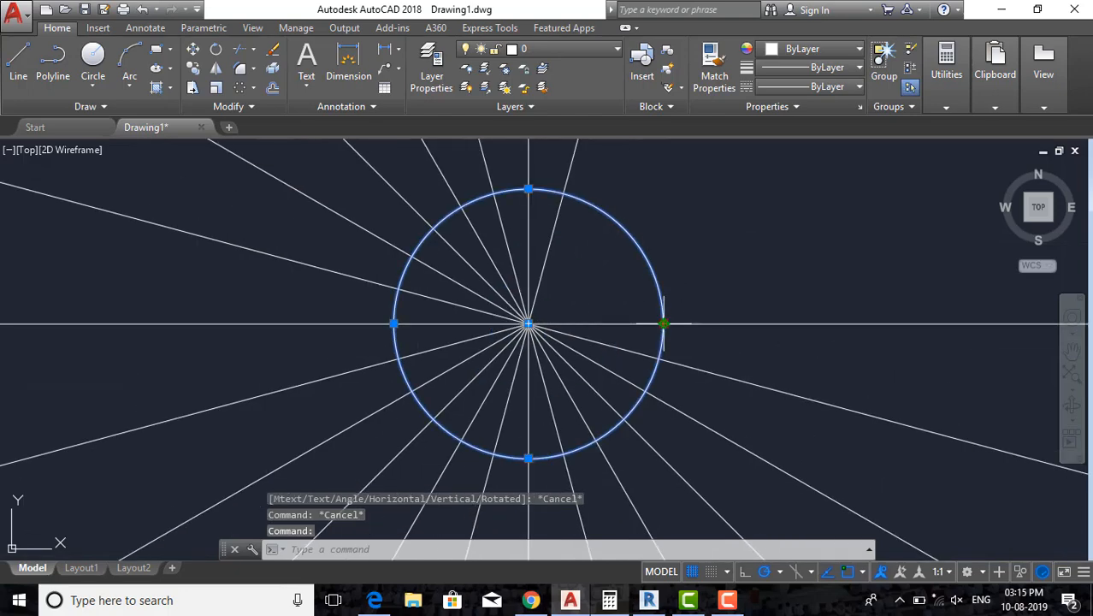
left_click(664, 324)
type("0.05")
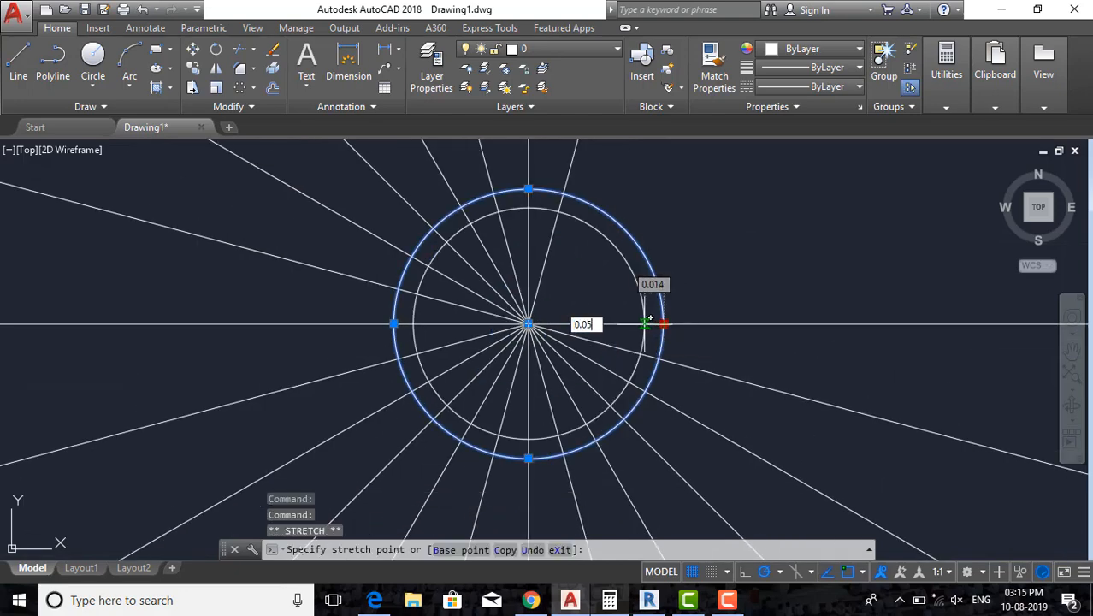
key("Return")
key("Escape")
key("Escape")
key("Escape")
Trim away the portions of all radius lines inside the small centre circle, using all objects as cutting edges.
scroll(645, 323, "down", 5)
scroll(616, 329, "up", 4)
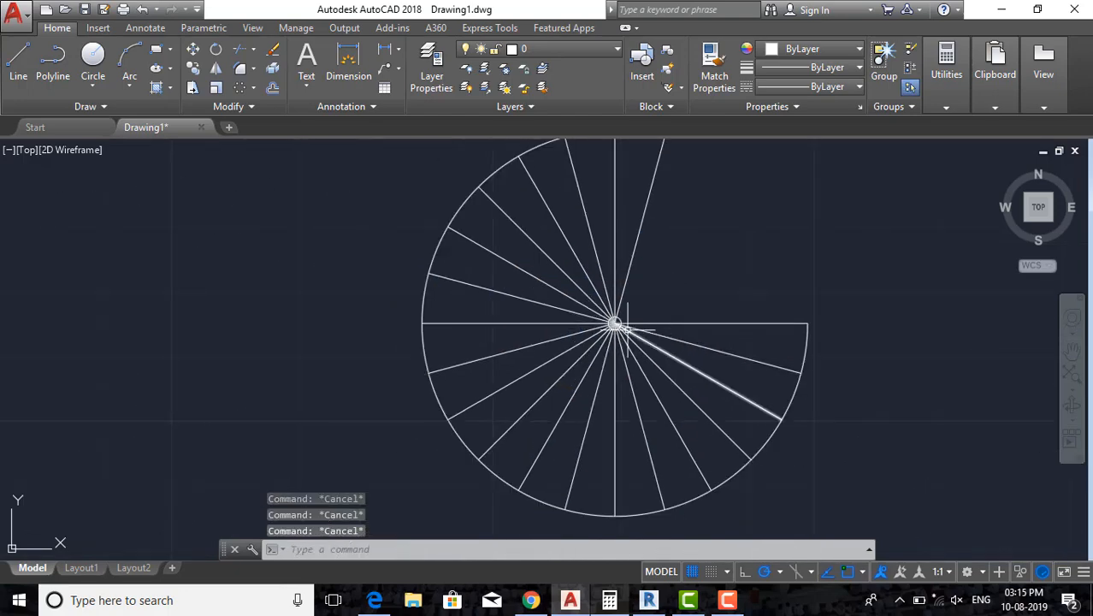
type("tr")
key("Return")
key("Return")
scroll(569, 307, "up", 5)
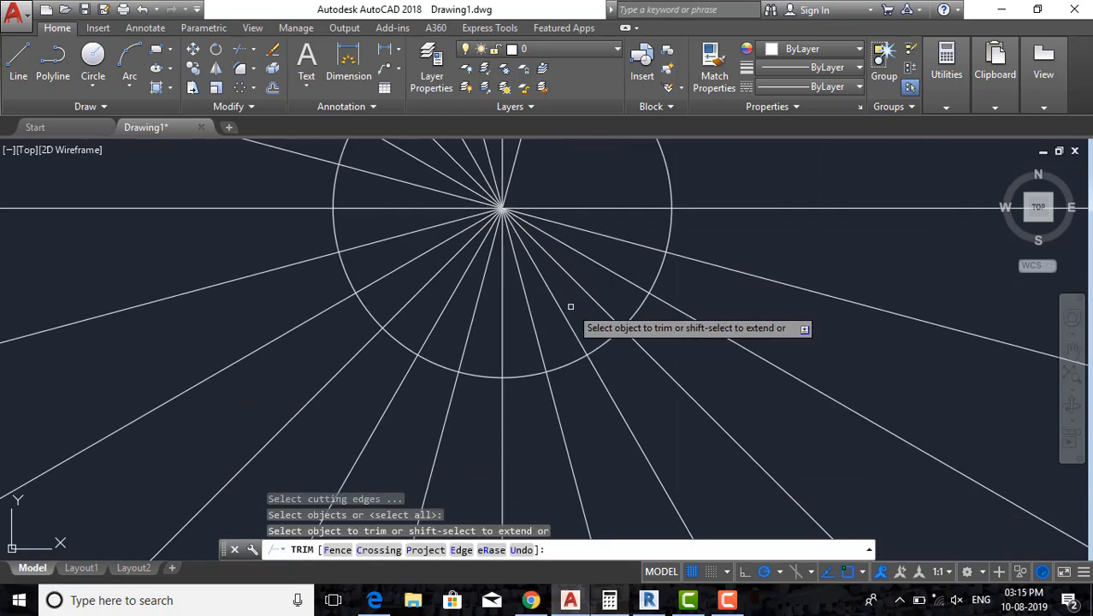
left_click(584, 313)
middle_click_drag(429, 147, 418, 185)
left_click(414, 184)
scroll(474, 232, "down", 5)
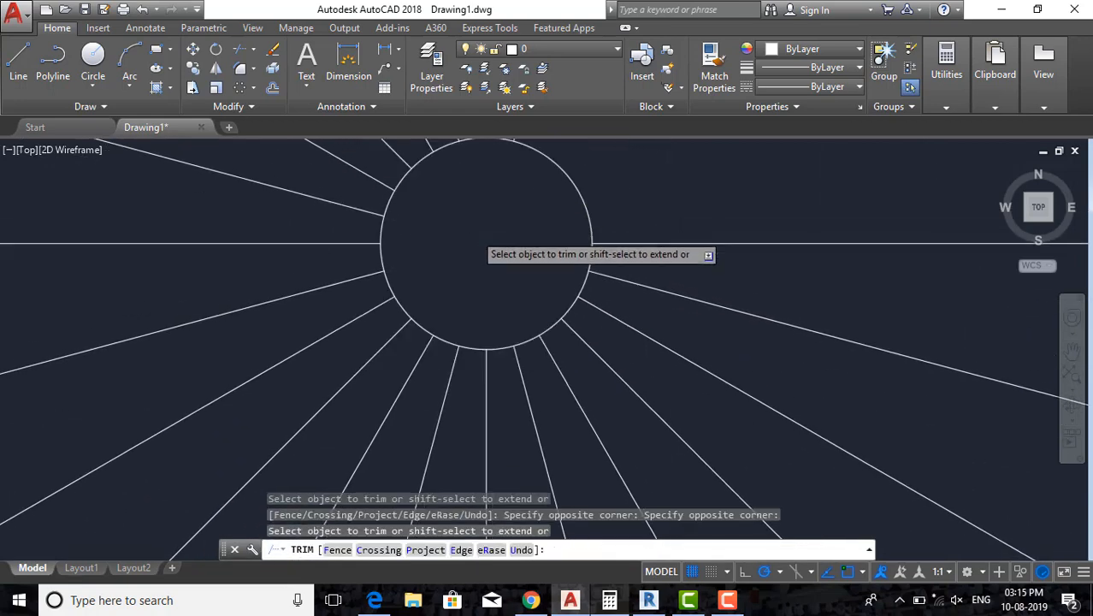
key("Escape")
key("Escape")
key("Escape")
scroll(599, 281, "down", 5)
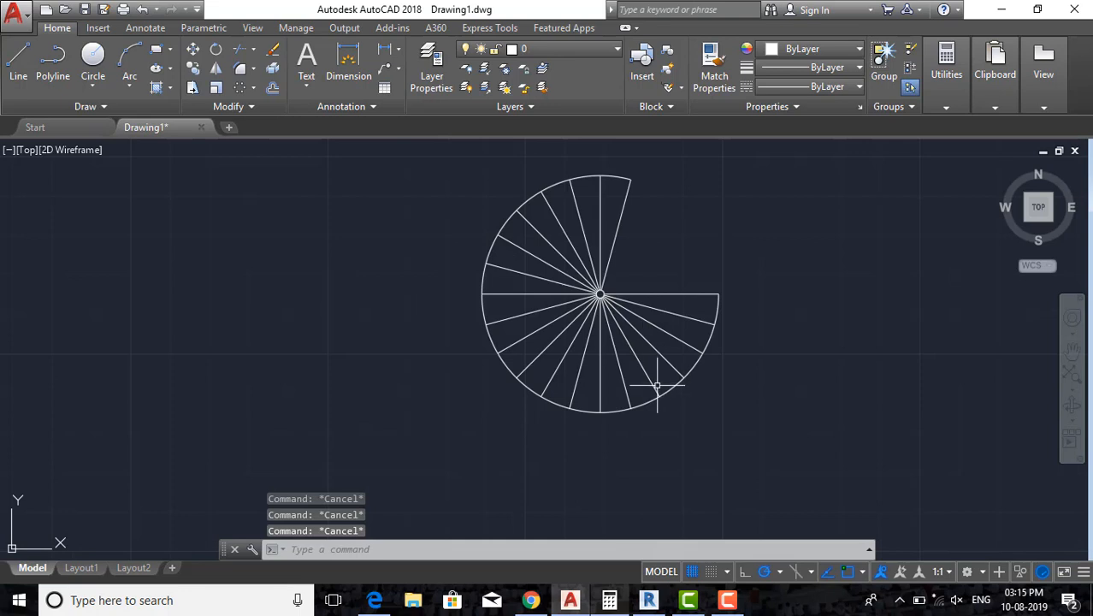
Enlarge the small centre circle to a radius of 0.1 by stretching its quadrant grip.
scroll(608, 313, "up", 6)
left_click(601, 291)
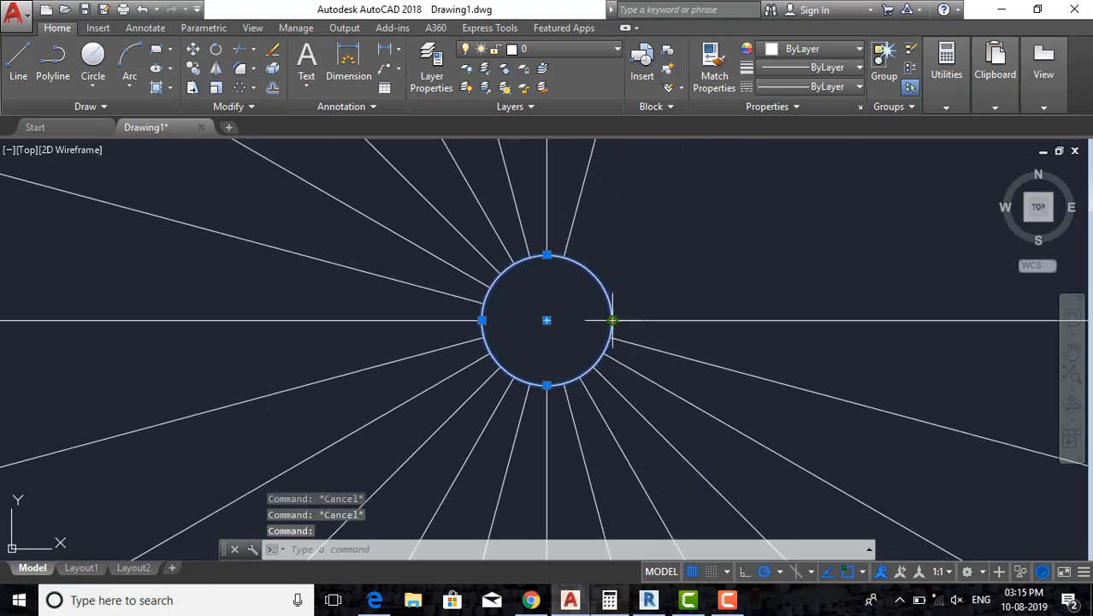
left_click(612, 320)
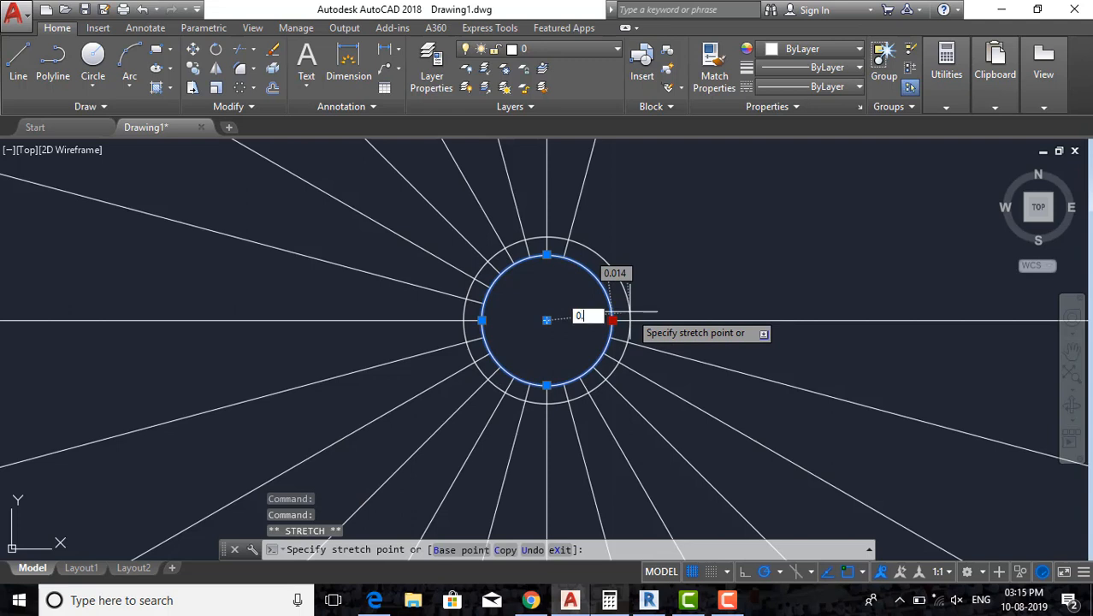
key("Return")
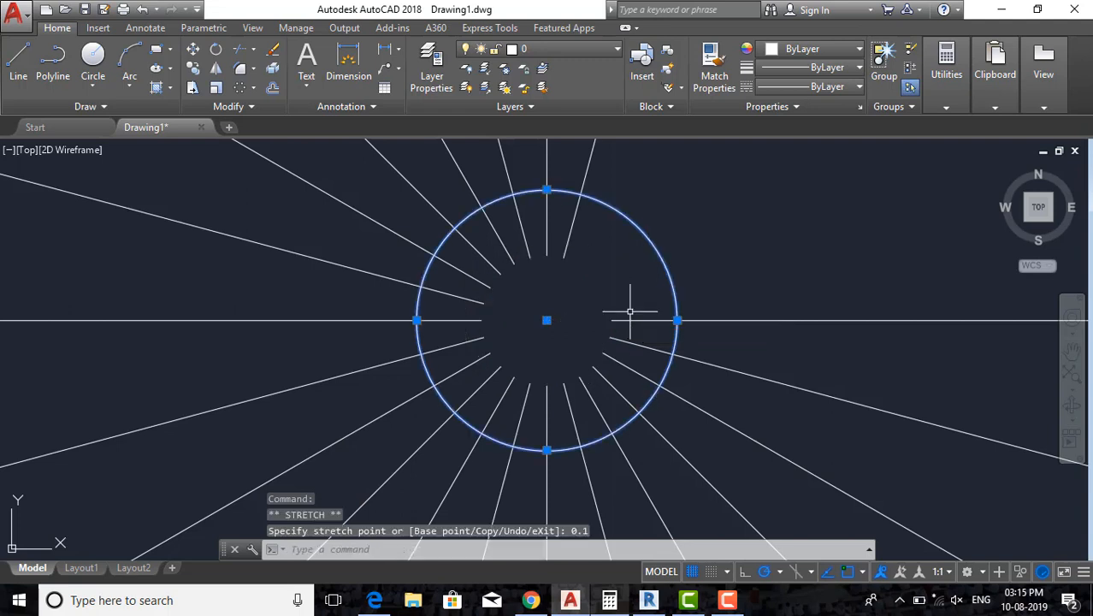
key("Escape")
key("Escape")
Trim the radius line ends that project inside the enlarged centre circle, using all objects as cutting edges.
type("tr")
key("Return")
key("Return")
left_click(626, 420)
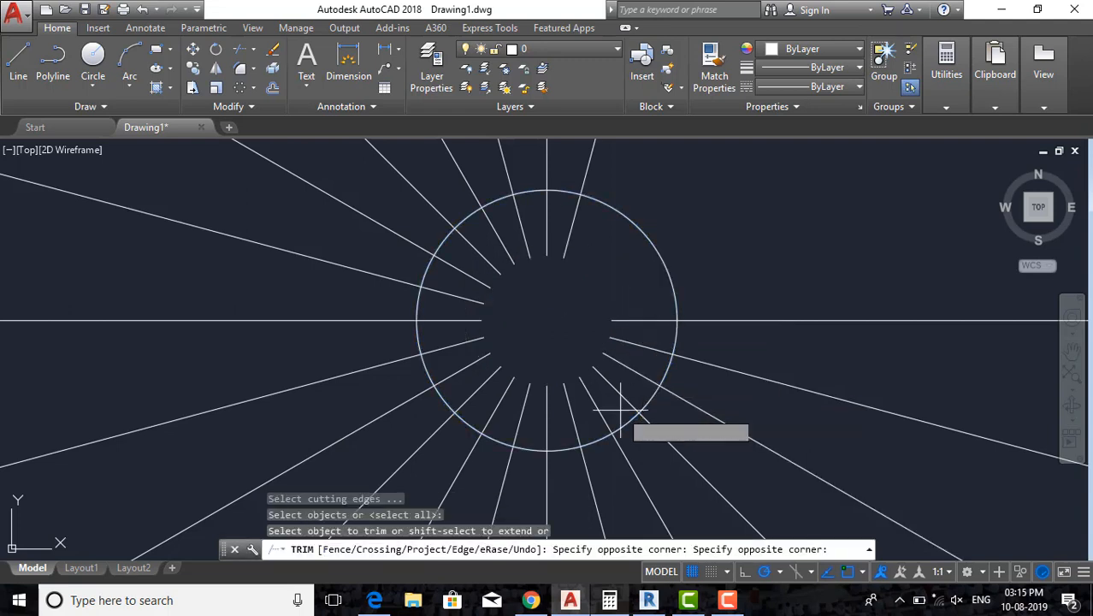
left_click(490, 251)
scroll(552, 269, "down", 8)
key("Escape")
scroll(598, 368, "down", 6)
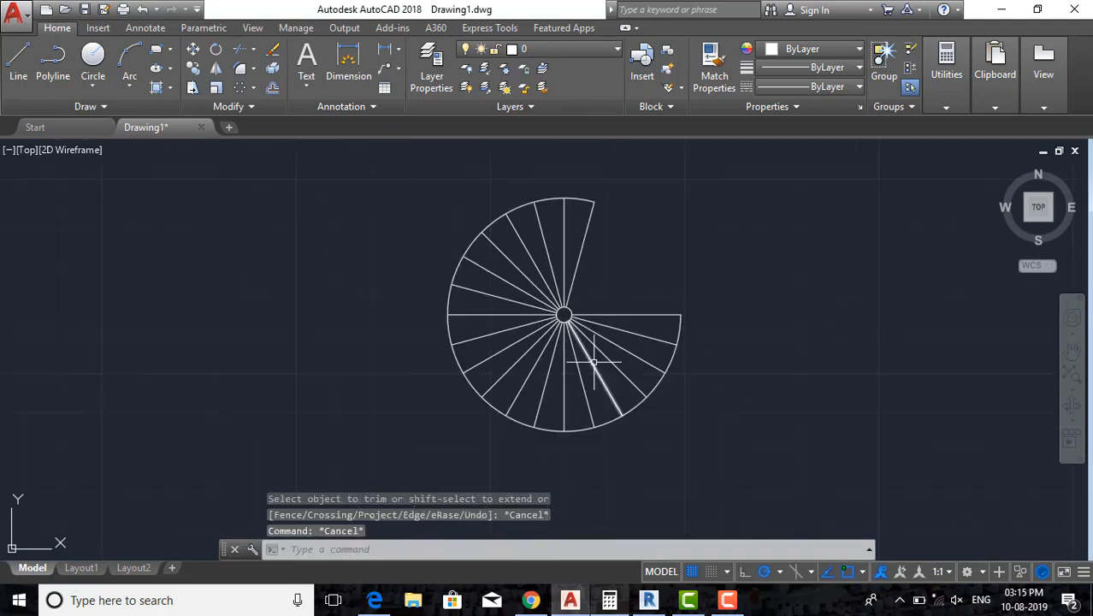
Examine the stair plan's open sector, radius lines and centre circle from near and far.
scroll(611, 354, "up", 4)
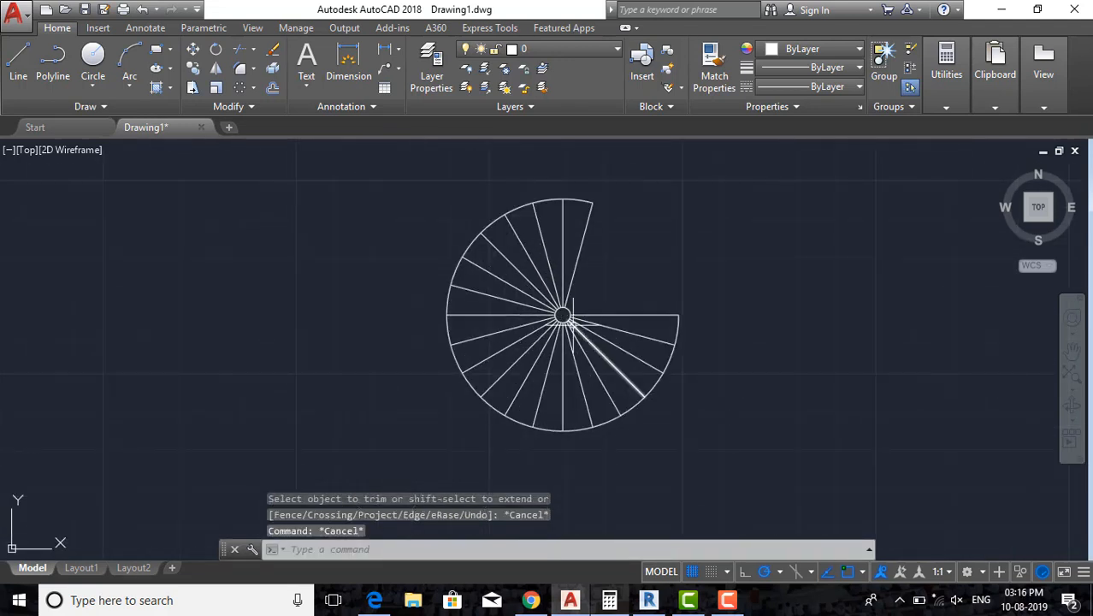
scroll(590, 346, "up", 1)
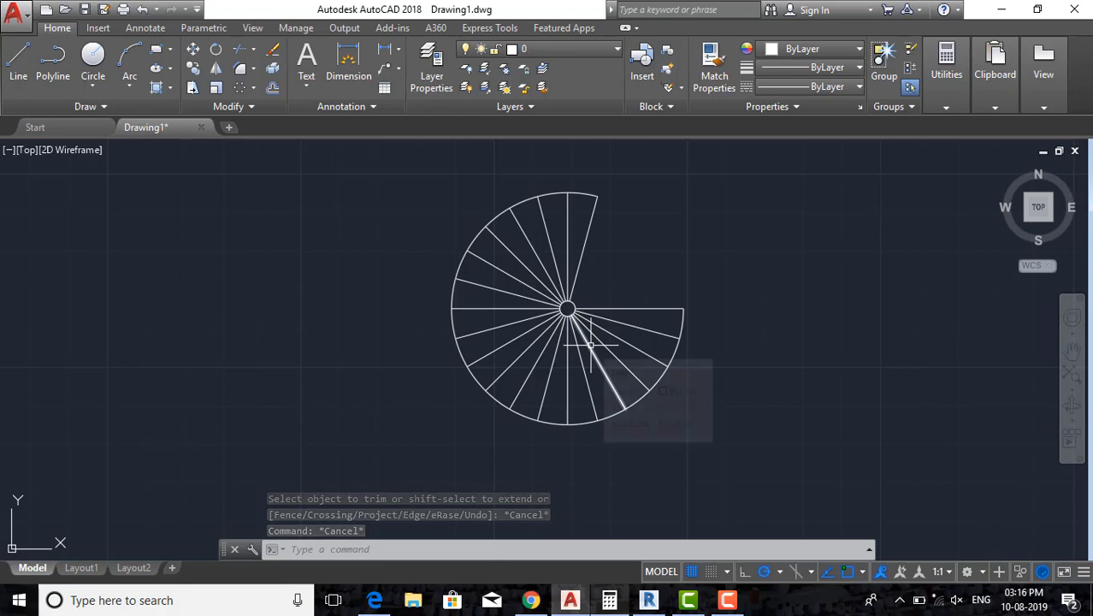
middle_click_drag(537, 388, 537, 358)
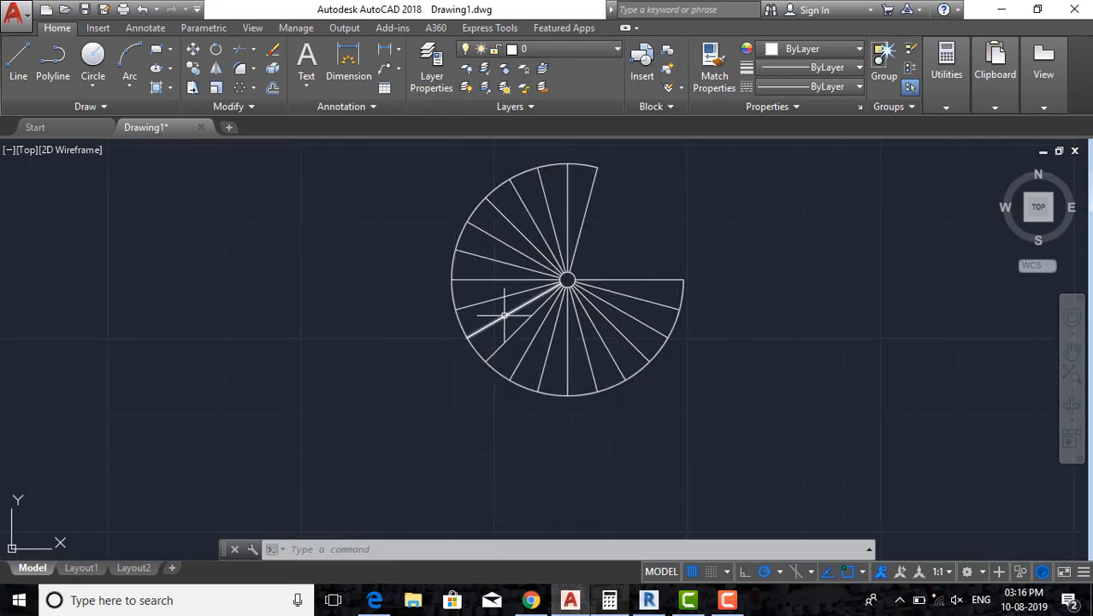
scroll(504, 317, "down", 4)
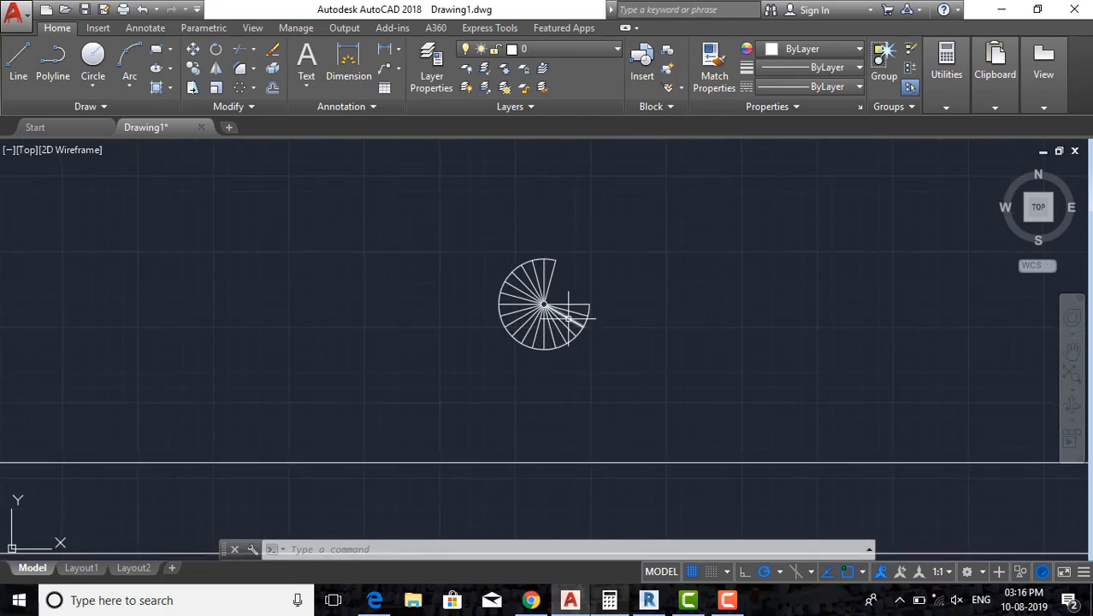
scroll(565, 312, "up", 4)
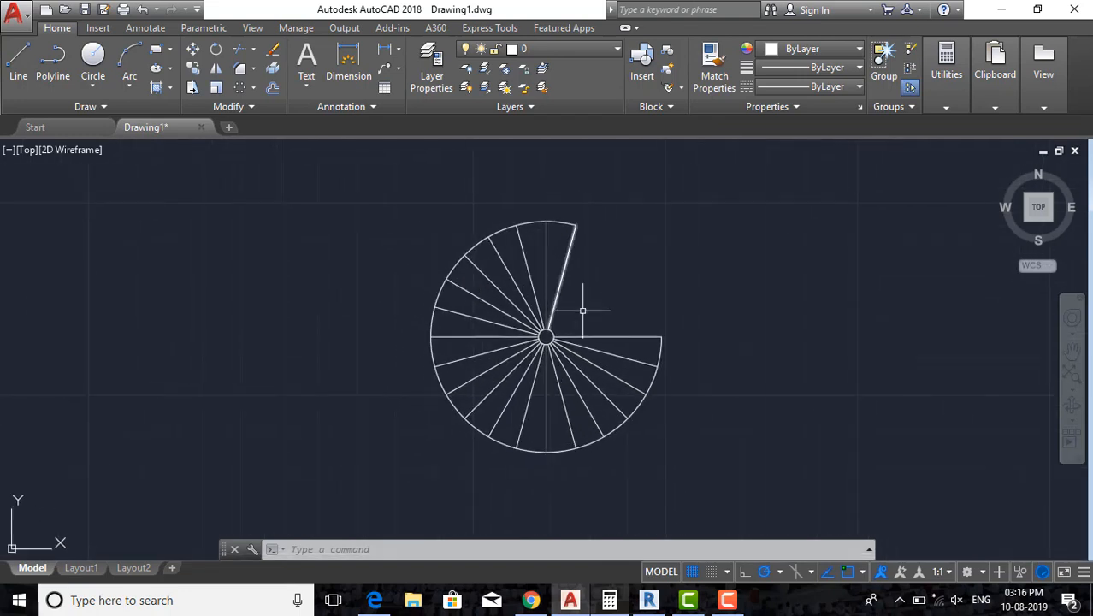
scroll(578, 279, "up", 2)
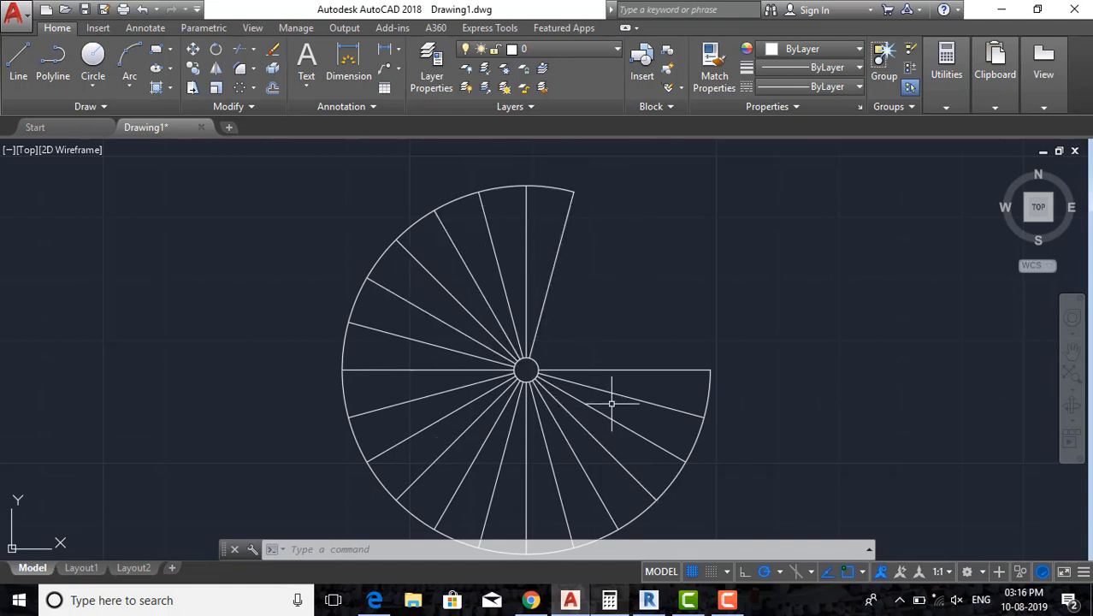
middle_click_drag(610, 400, 619, 346)
key("Escape")
key("Escape")
key("Escape")
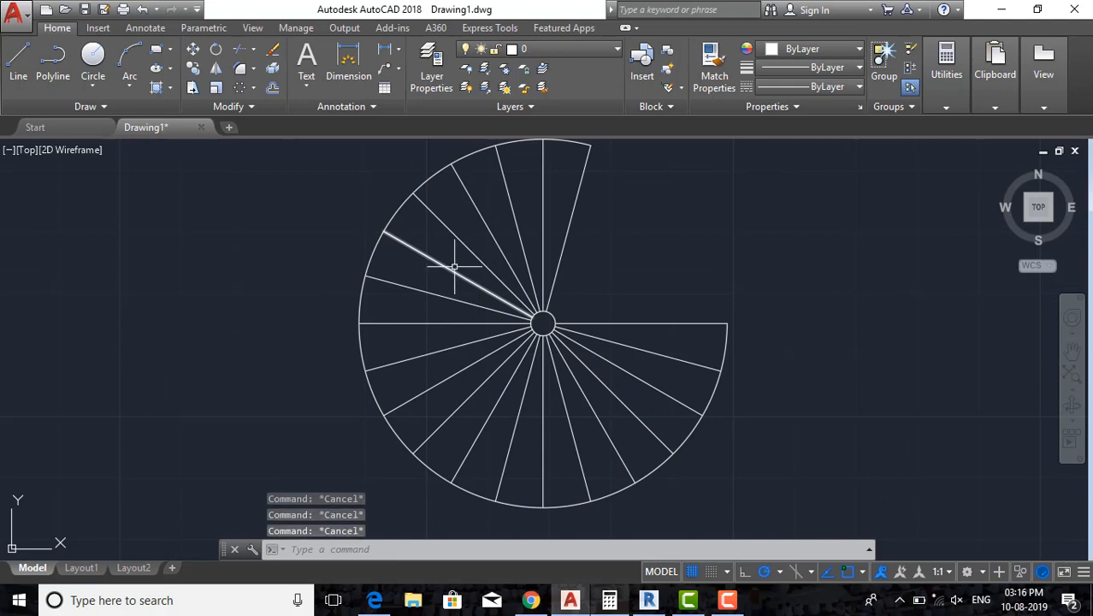
Select the fifteen consecutive radius lines running clockwise from the right-hand horizontal line through the lower half to the upper-left quadrant.
left_click(451, 256)
left_click(432, 376)
left_click(649, 313)
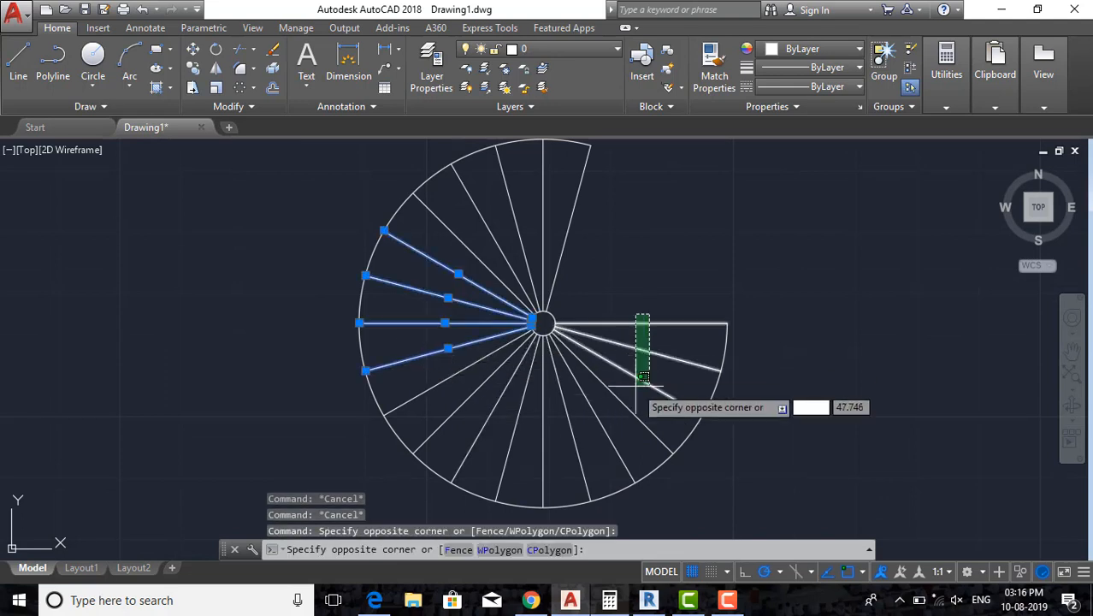
left_click(596, 419)
left_click(617, 436)
left_click(436, 415)
left_click(466, 432)
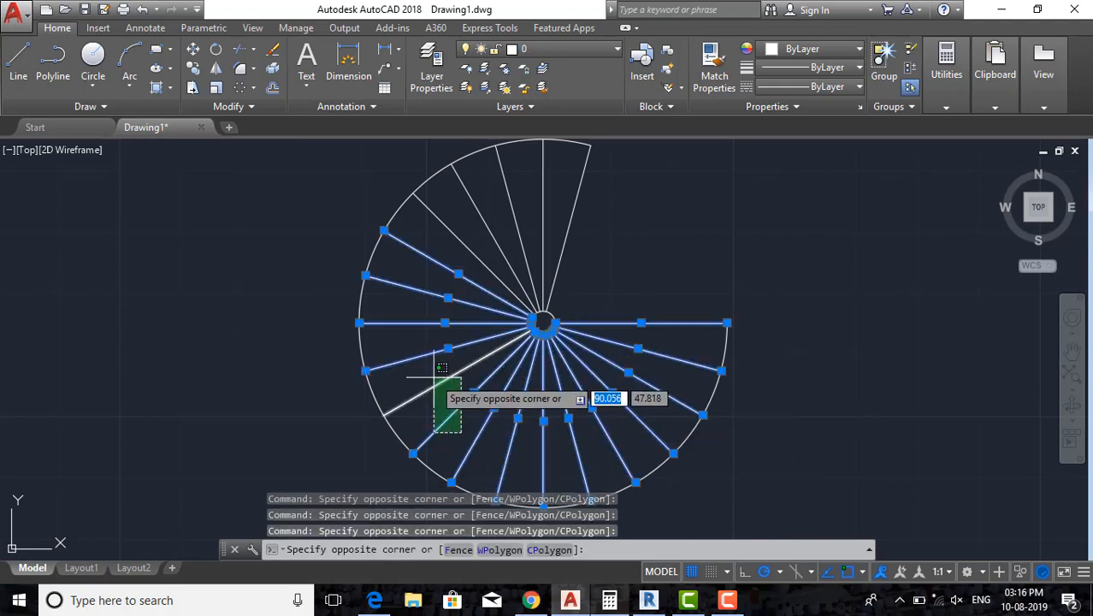
left_click(444, 364)
Load the ACAD_ISO02W100 (ISO dash) linetype from acad.lin into the drawing, and clear the line selection.
left_click(804, 87)
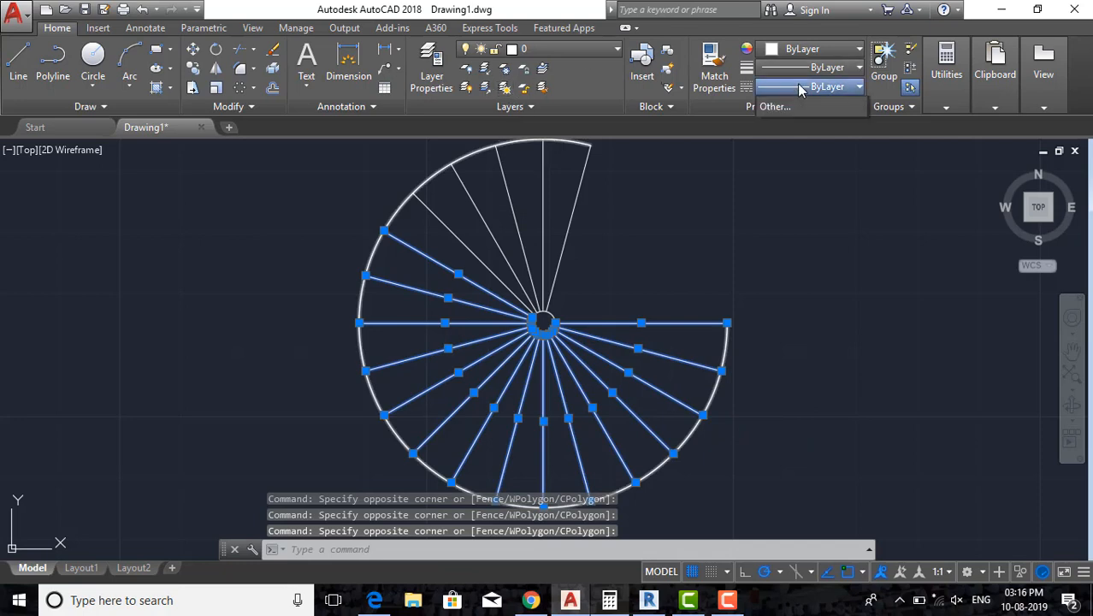
left_click(780, 168)
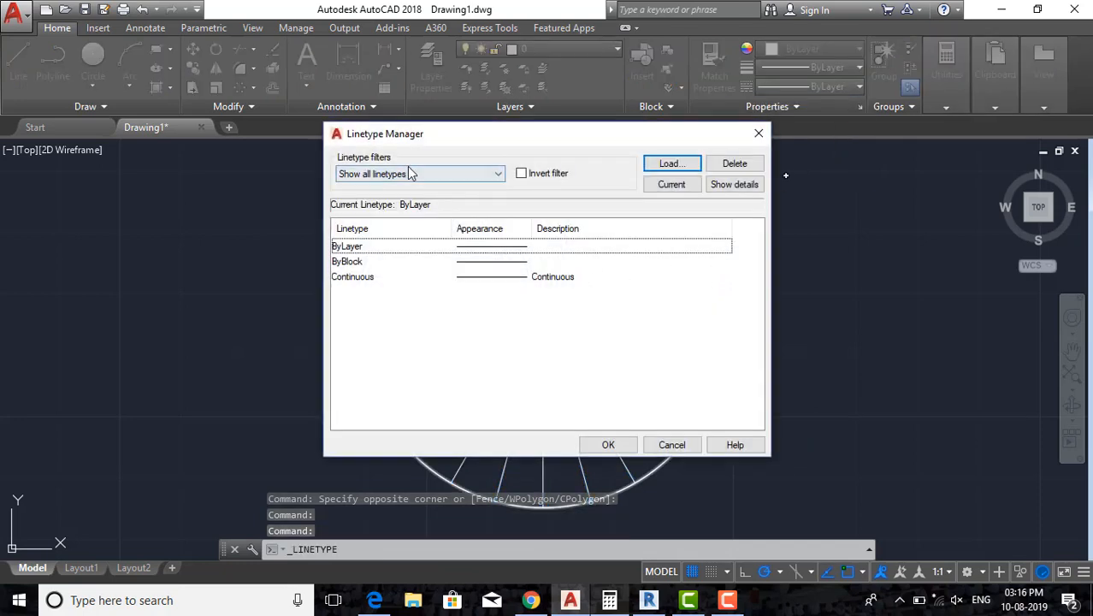
left_click(671, 164)
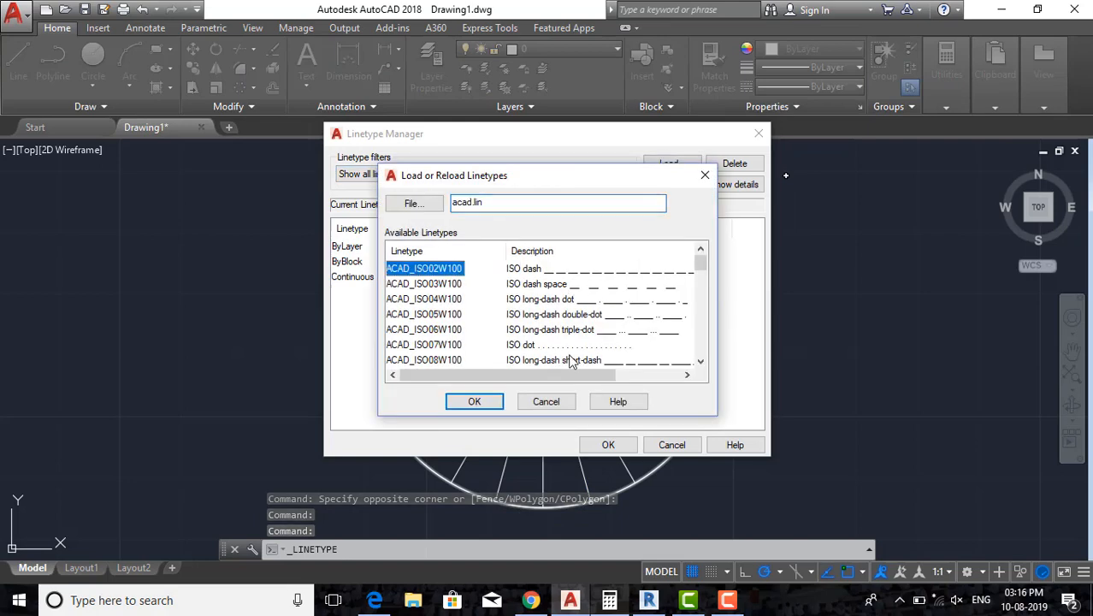
left_click(475, 401)
left_click(587, 292)
left_click(582, 276)
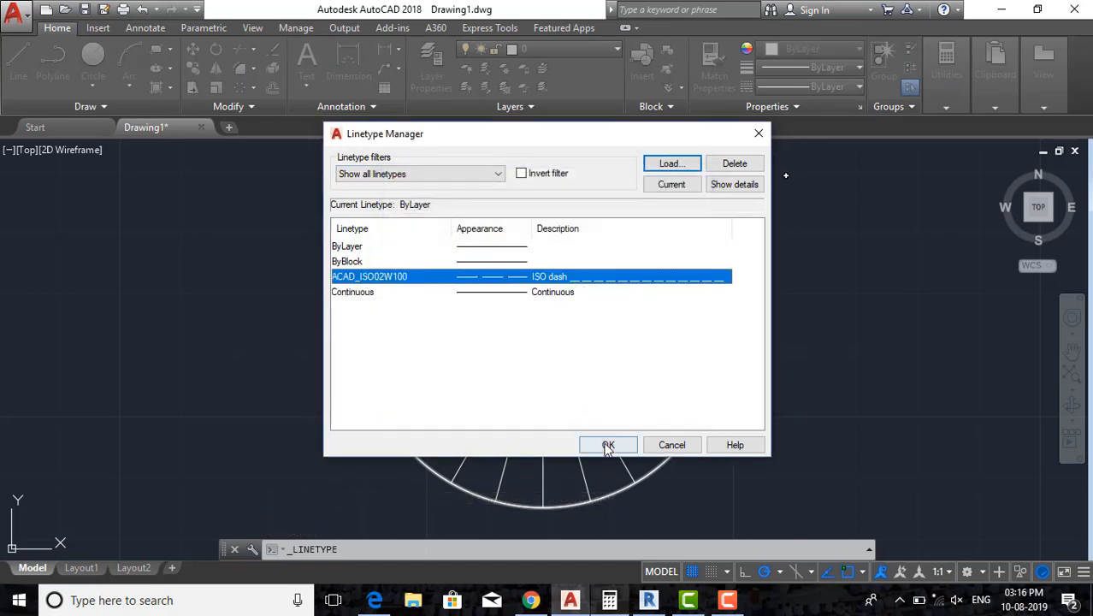
left_click(608, 444)
key("Escape")
key("Escape")
key("Escape")
middle_click_drag(635, 395, 639, 384)
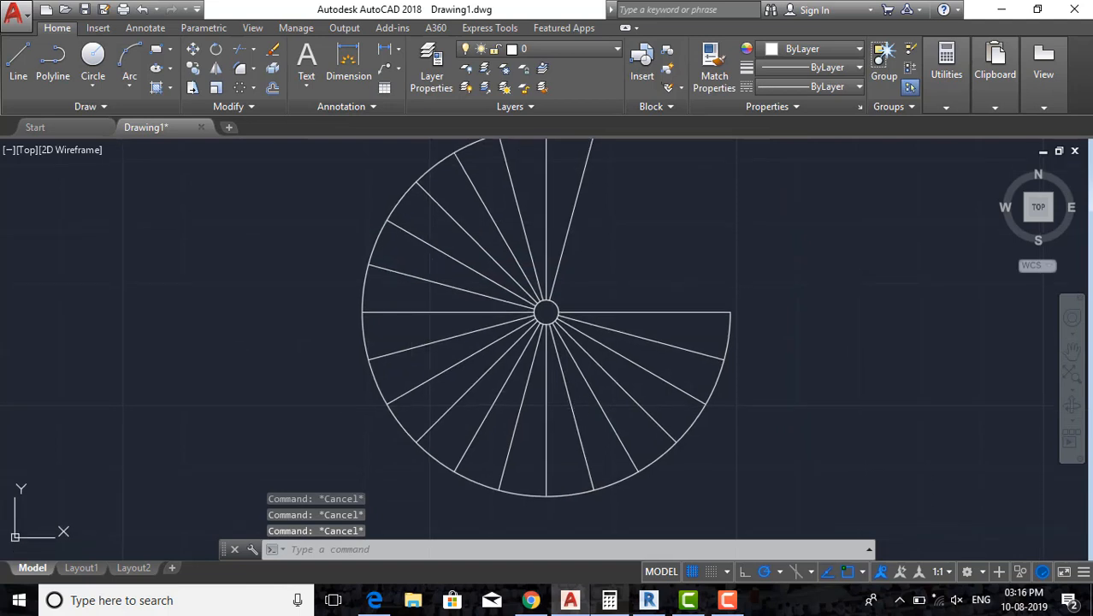
Select the four consecutive radius lines clockwise from the right-hand horizontal line and show their properties in a wider palette.
scroll(642, 346, "up", 2)
scroll(643, 347, "down", 2)
left_click(660, 302)
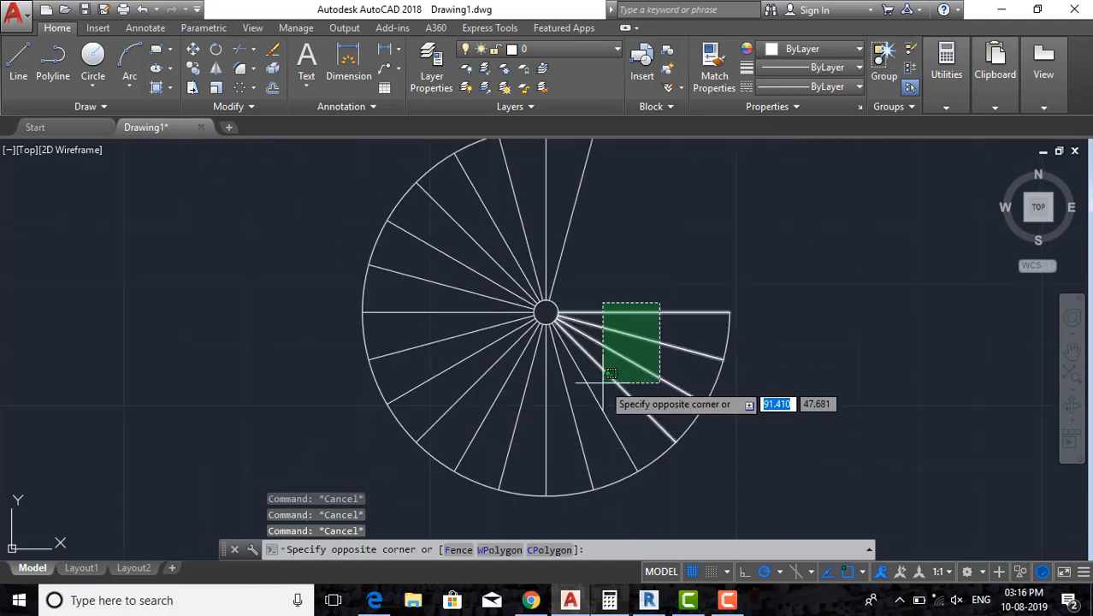
left_click(603, 383)
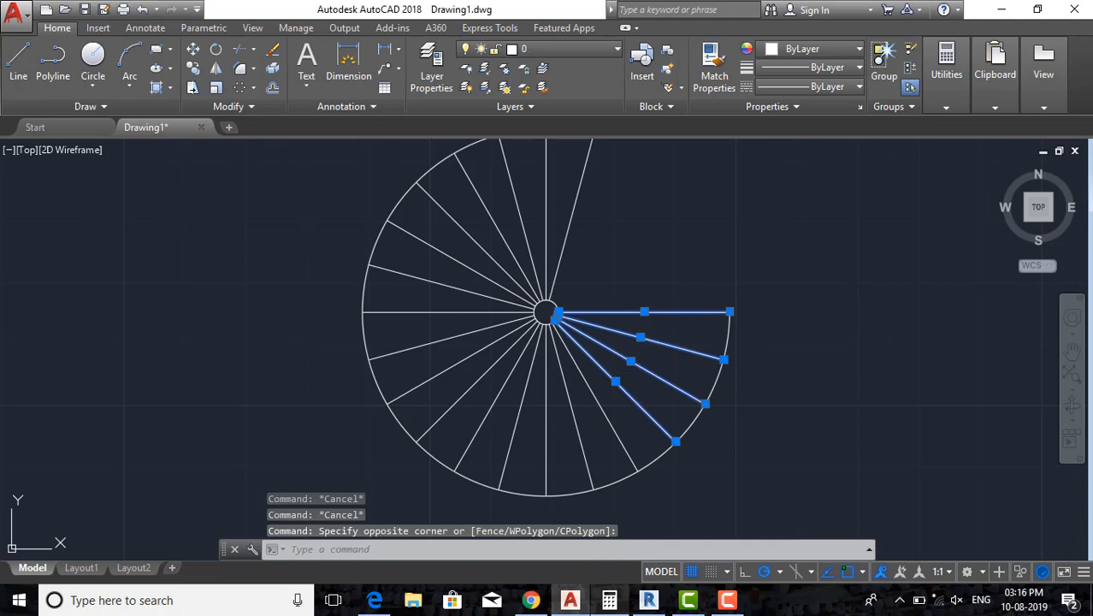
key("ctrl+1")
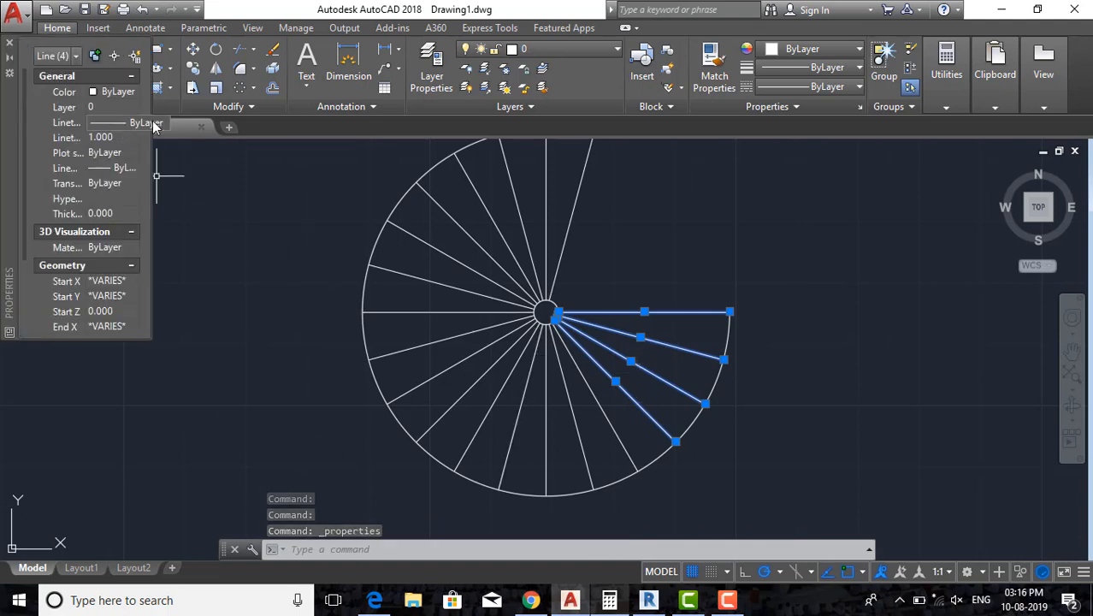
left_click_drag(152, 102, 286, 103)
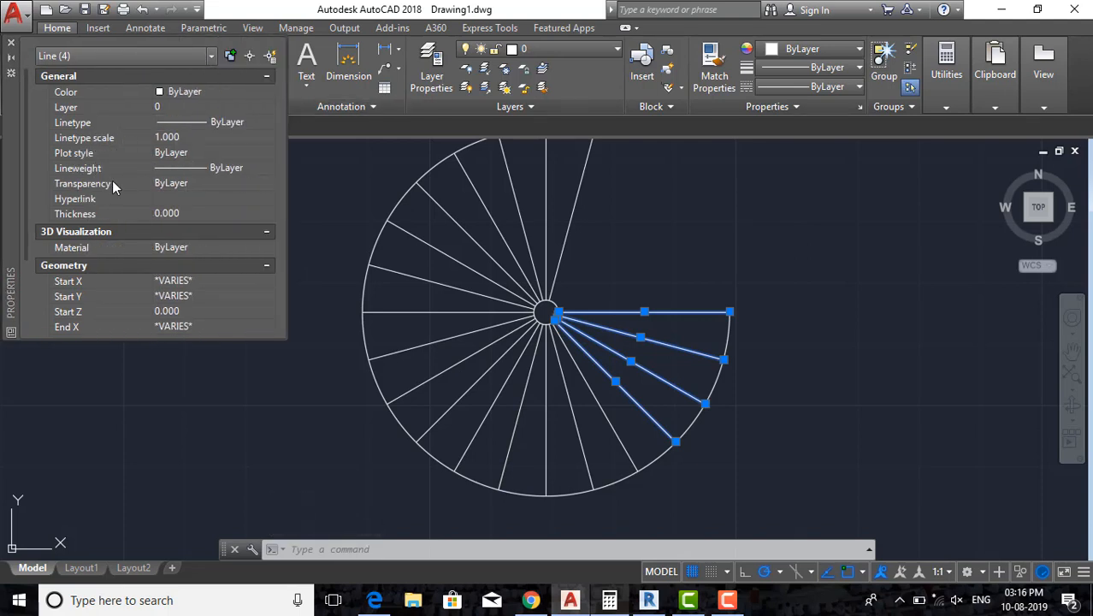
Try linetype scales of 20 and 0.1 on the four selected radius lines.
left_click(194, 139)
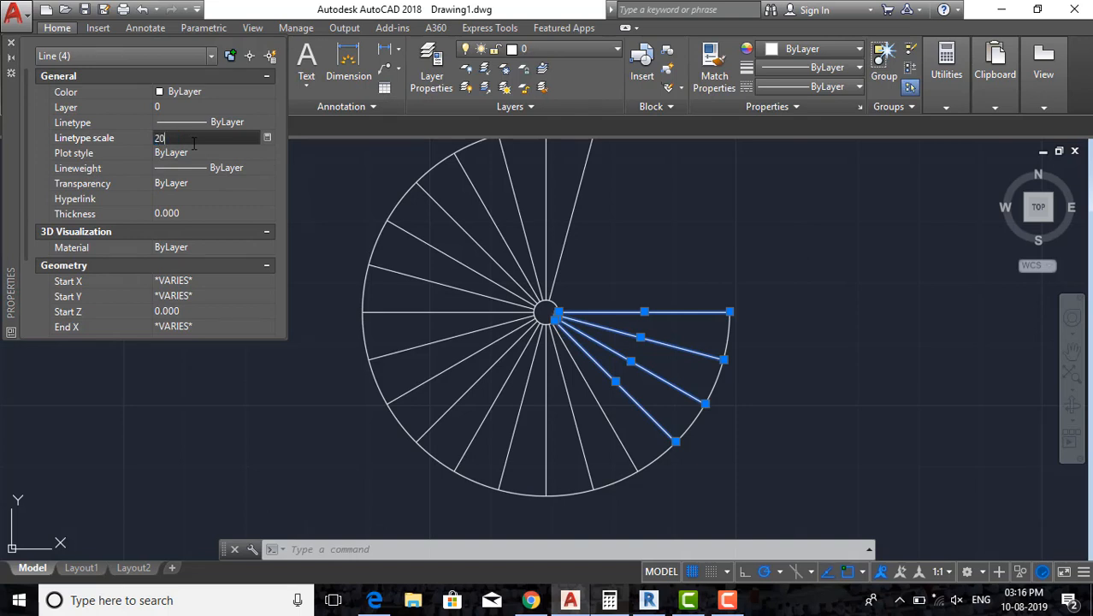
type("20")
key("Tab")
left_click(194, 142)
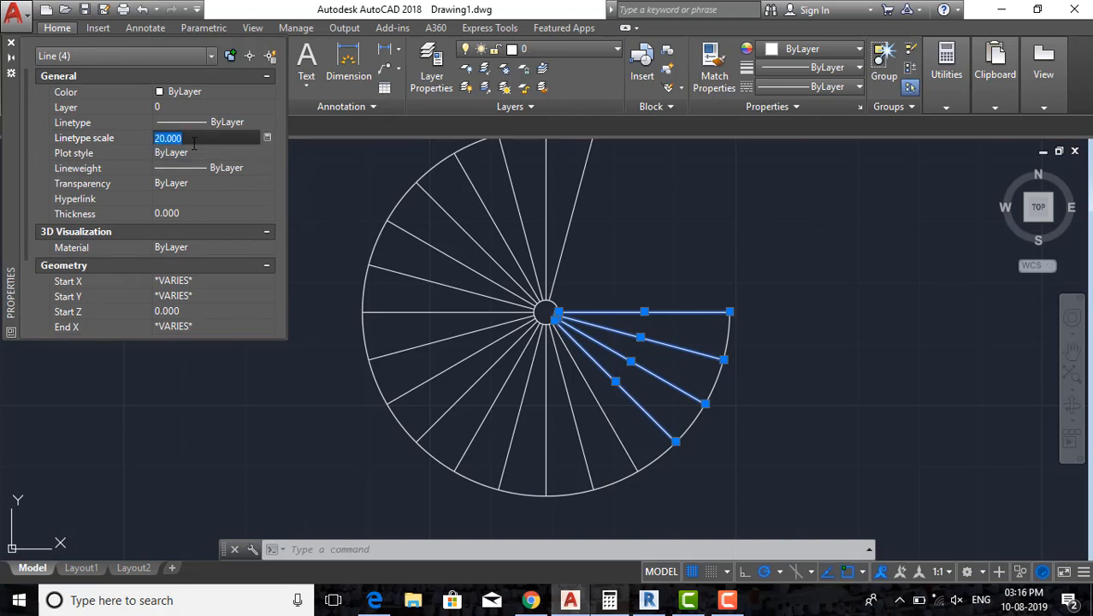
type("100")
key("Tab")
left_click(194, 138)
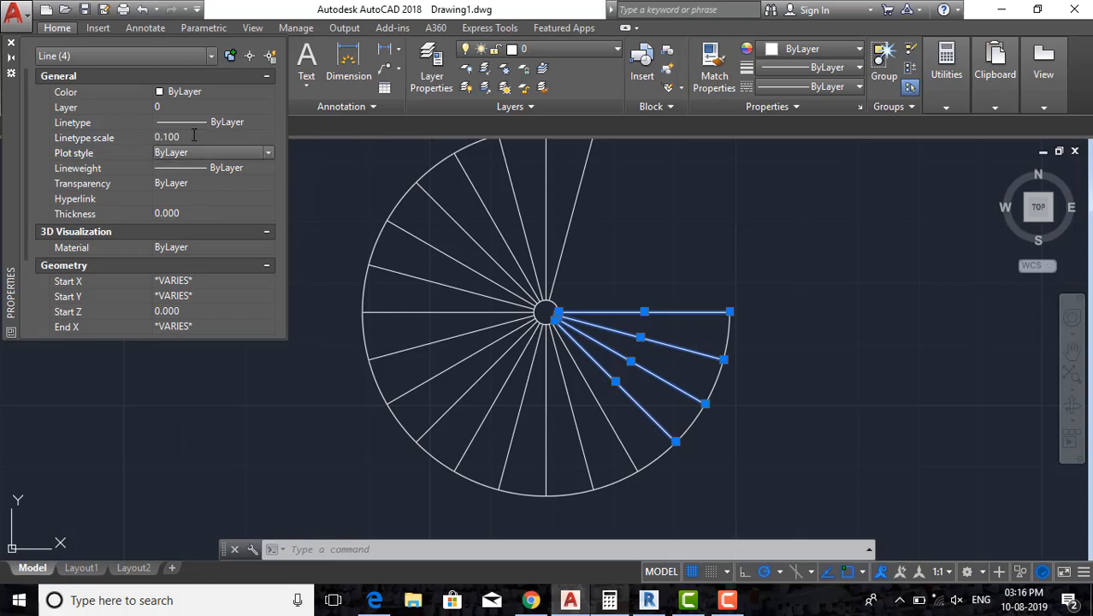
Set the four selected radius lines' linetype scale to 0.010, close their properties and clear the selection.
left_click(194, 137)
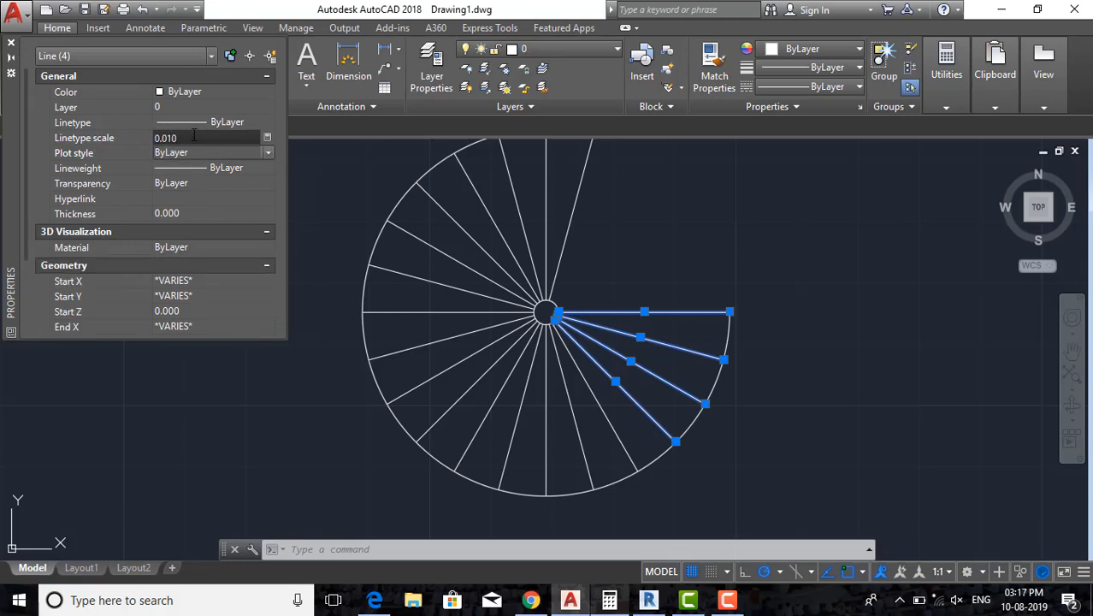
type("0.010")
key("Tab")
left_click(9, 45)
key("Escape")
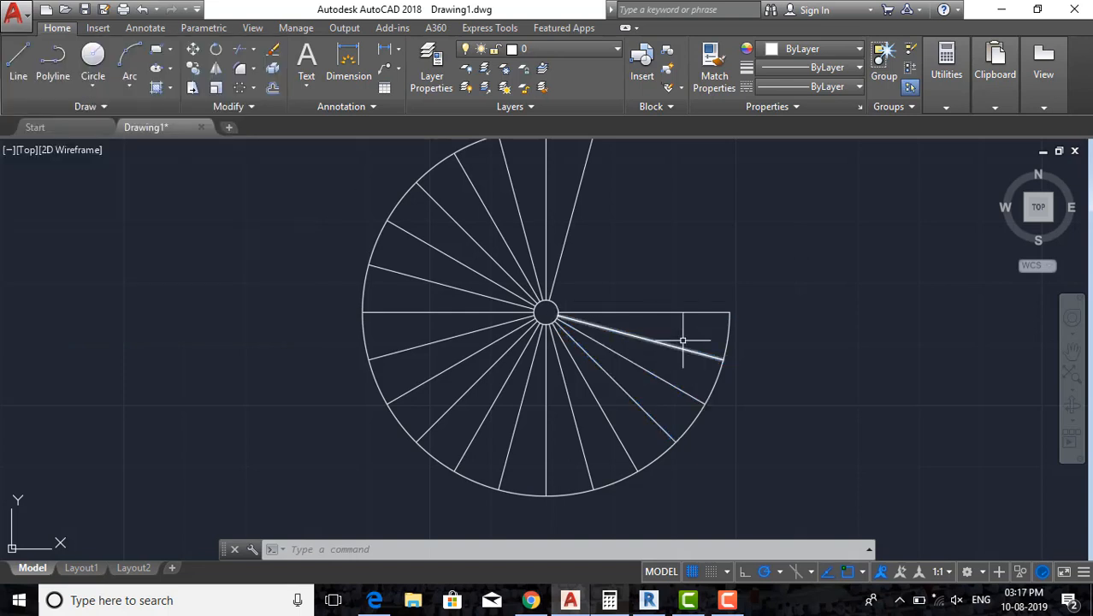
Apply the ACAD_ISO02W100 linetype to the first three radius lines clockwise from the right-hand horizontal line, and clear the selection.
left_click(684, 265)
left_click(649, 394)
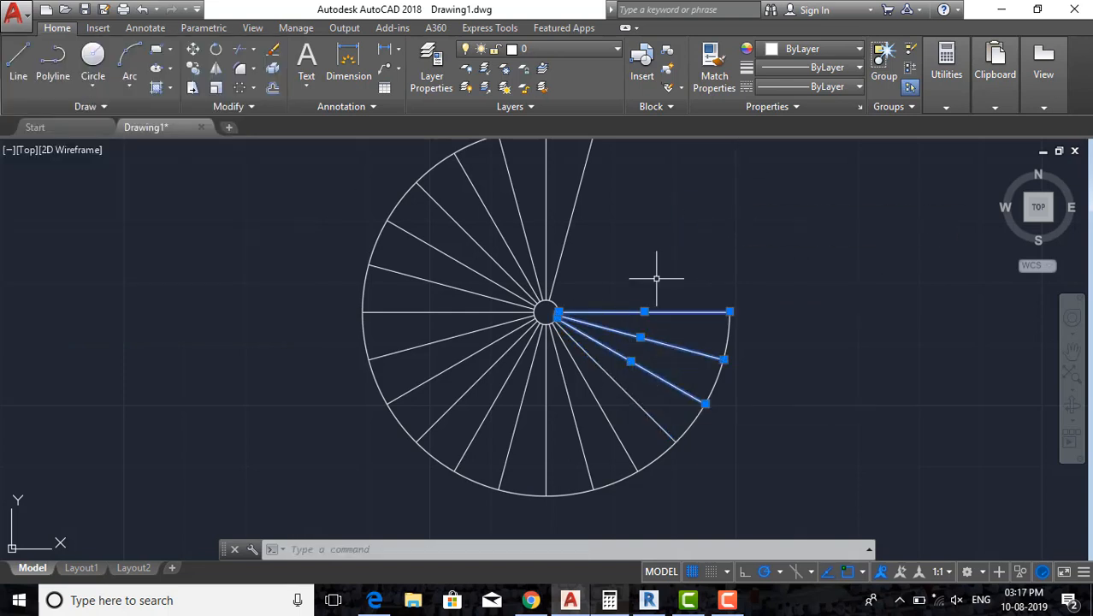
left_click(778, 87)
left_click(815, 147)
key("Escape")
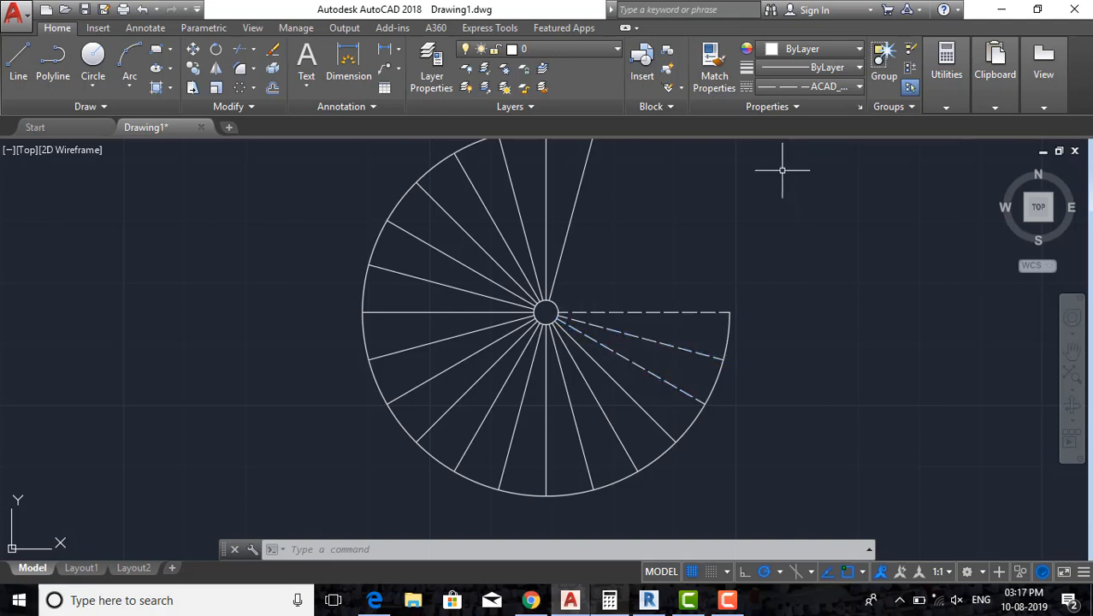
Match the third dashed radius line's properties onto the solid radius lines clockwise through the lower half, including the left-hand horizontal line.
middle_click_drag(657, 363, 669, 354)
type("ma")
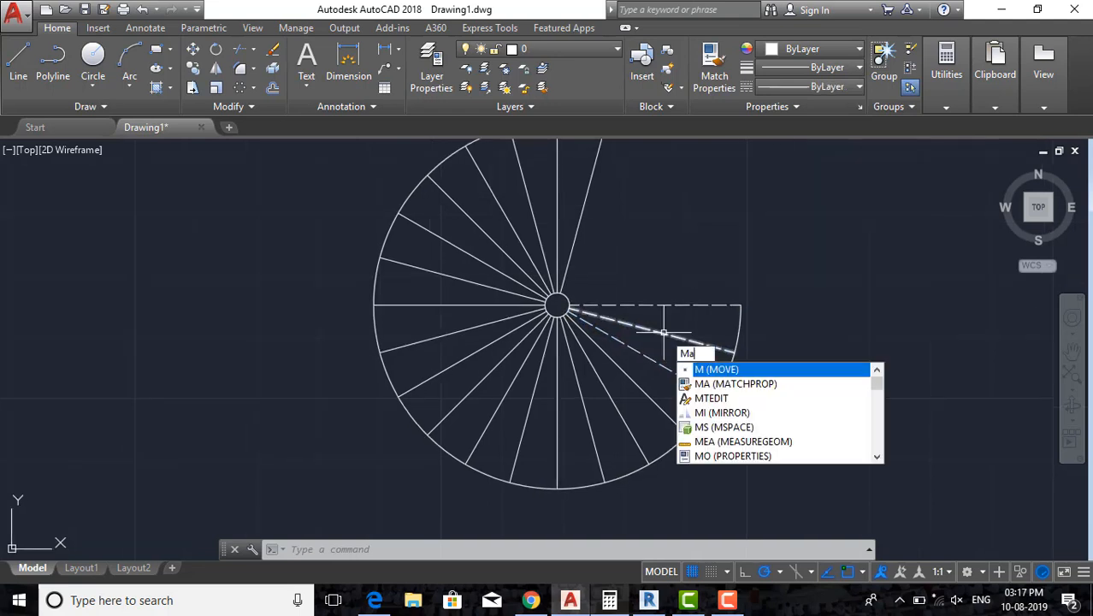
key("Return")
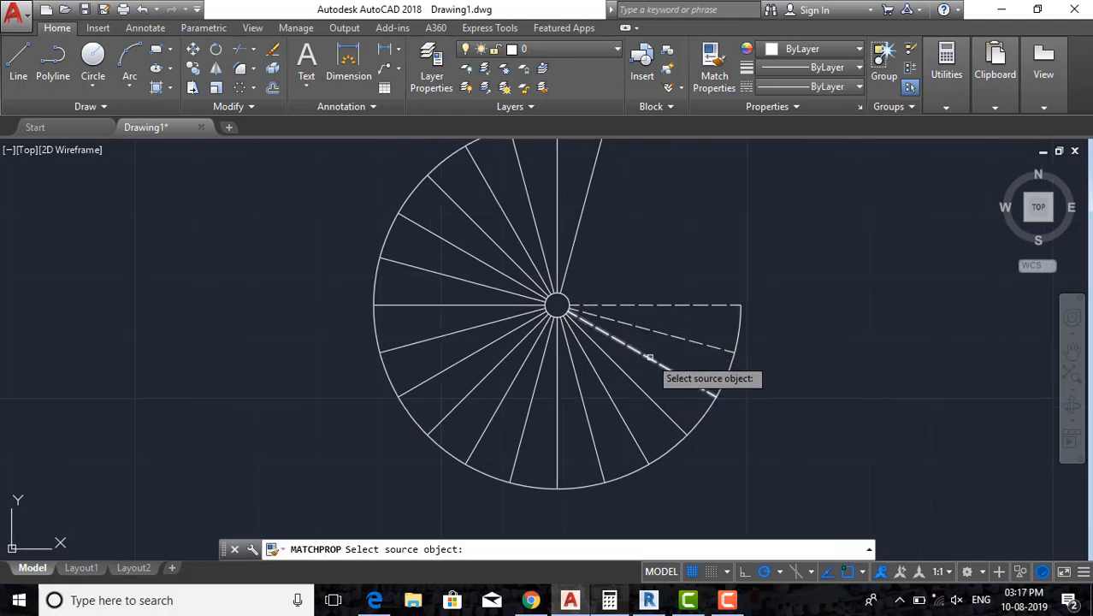
left_click(649, 357)
left_click(647, 369)
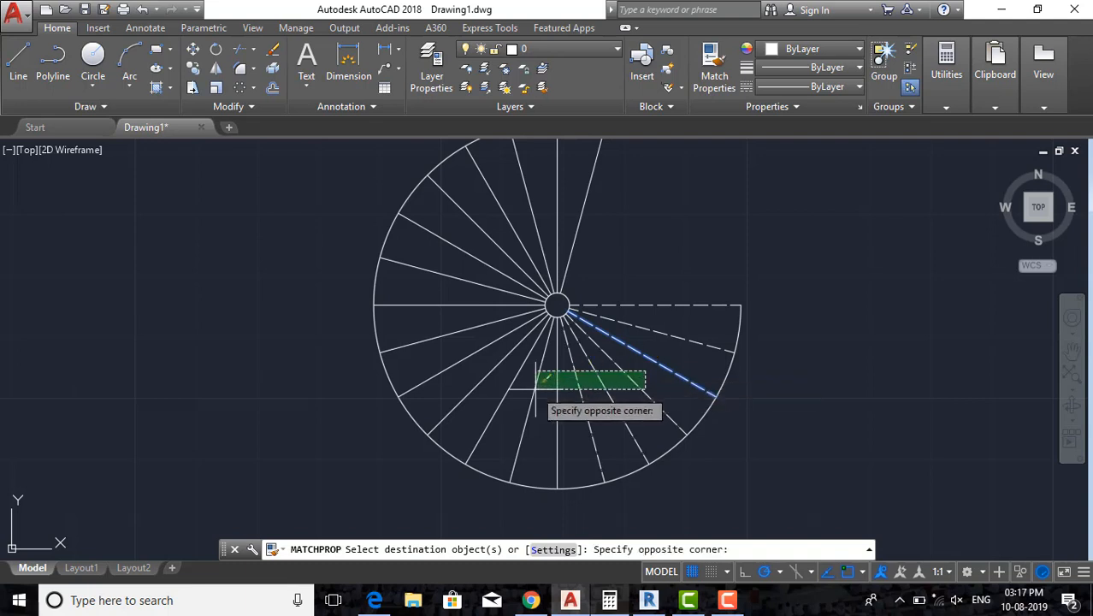
left_click(471, 400)
left_click(454, 383)
left_click(435, 297)
middle_click_drag(484, 235, 474, 295)
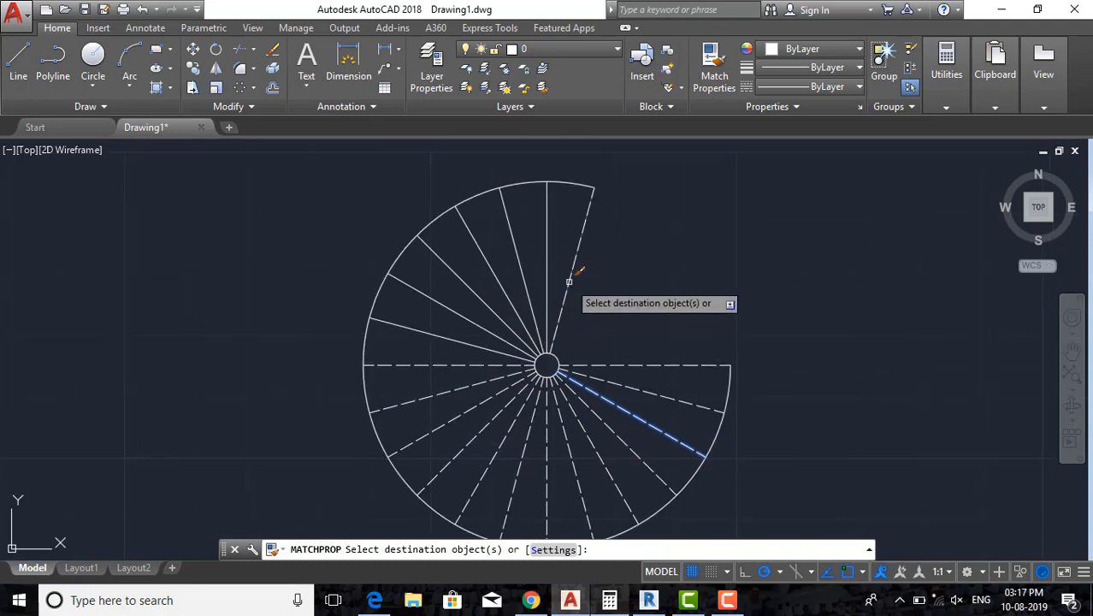
key("Return")
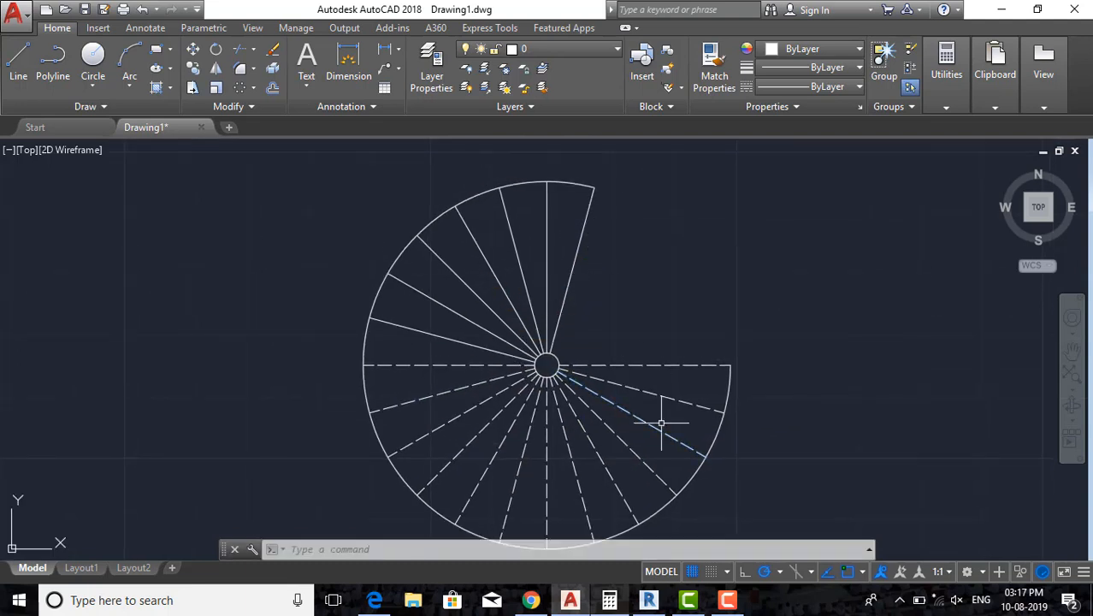
Switch to the Calculator, add up eight increments of 0.15, and minimise it to return to the drawing.
left_click(612, 601)
left_click(742, 310)
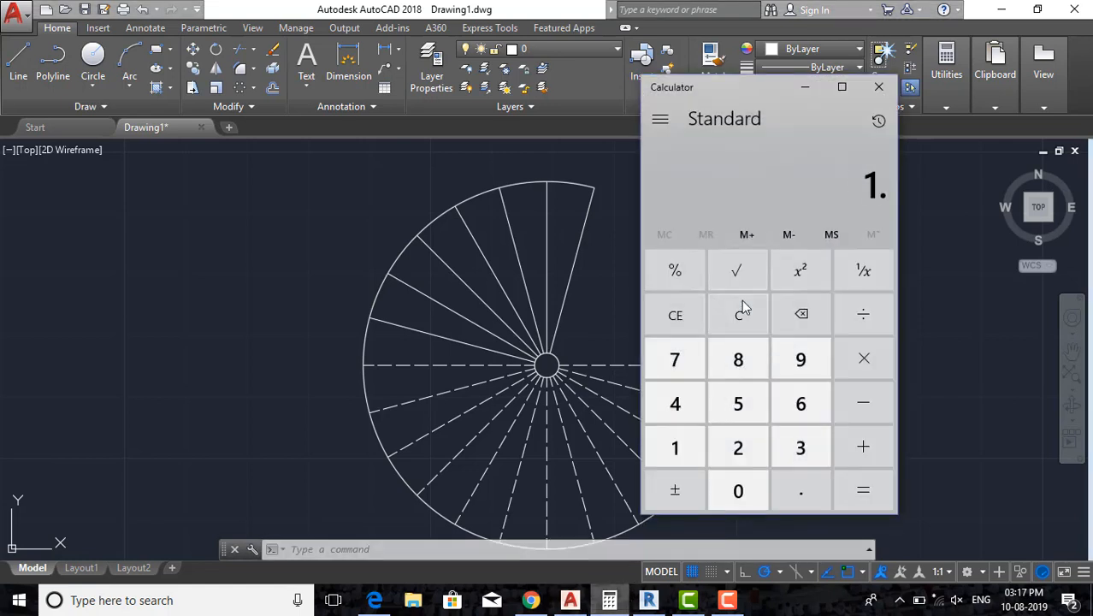
type("0.15")
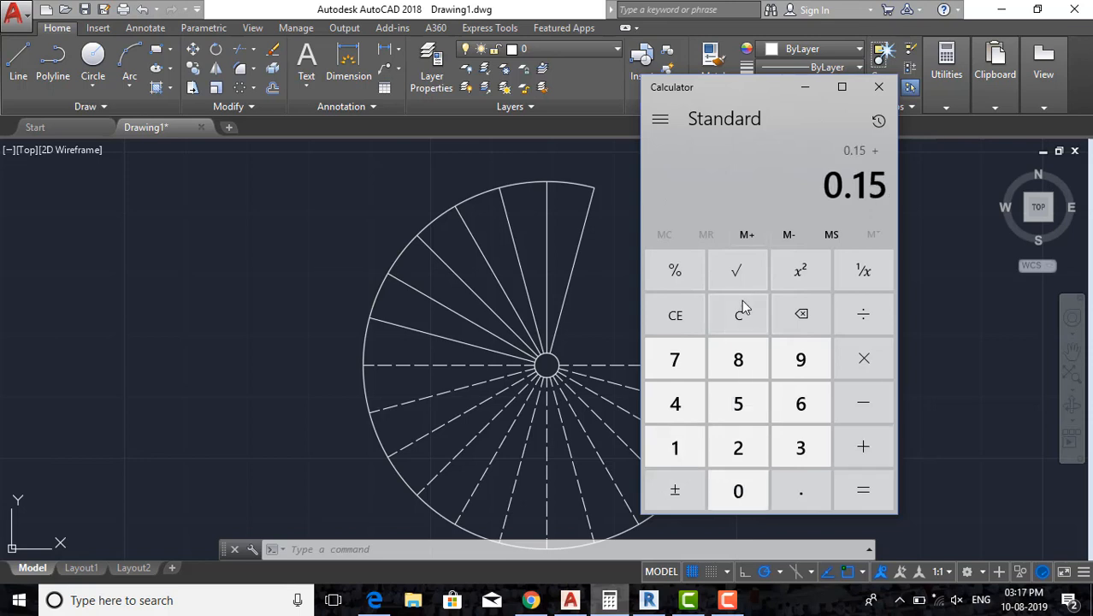
left_click(743, 307)
type(".15")
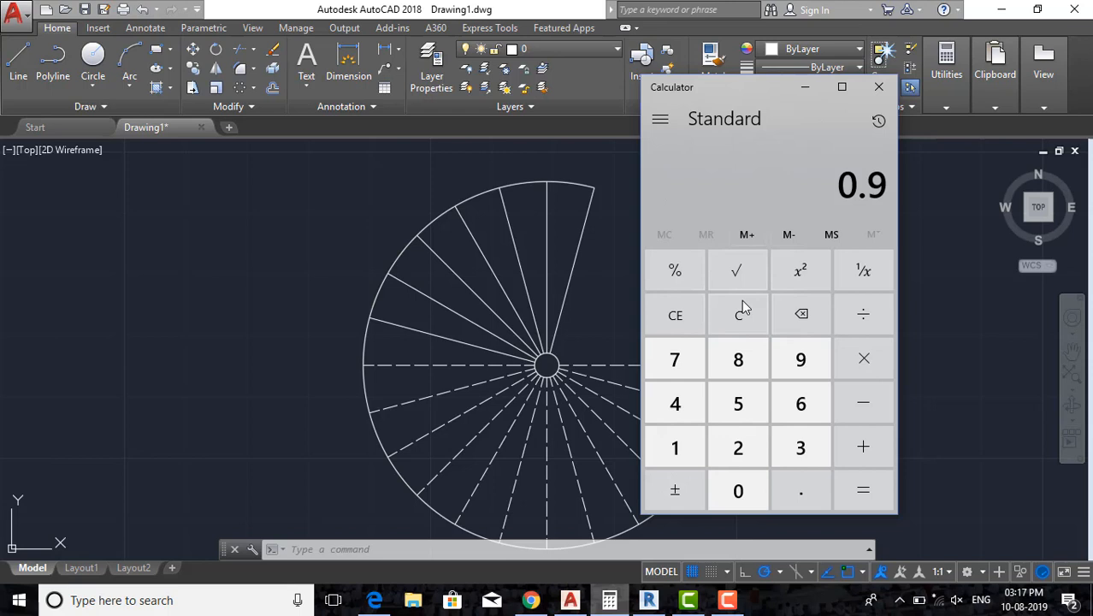
type(".15")
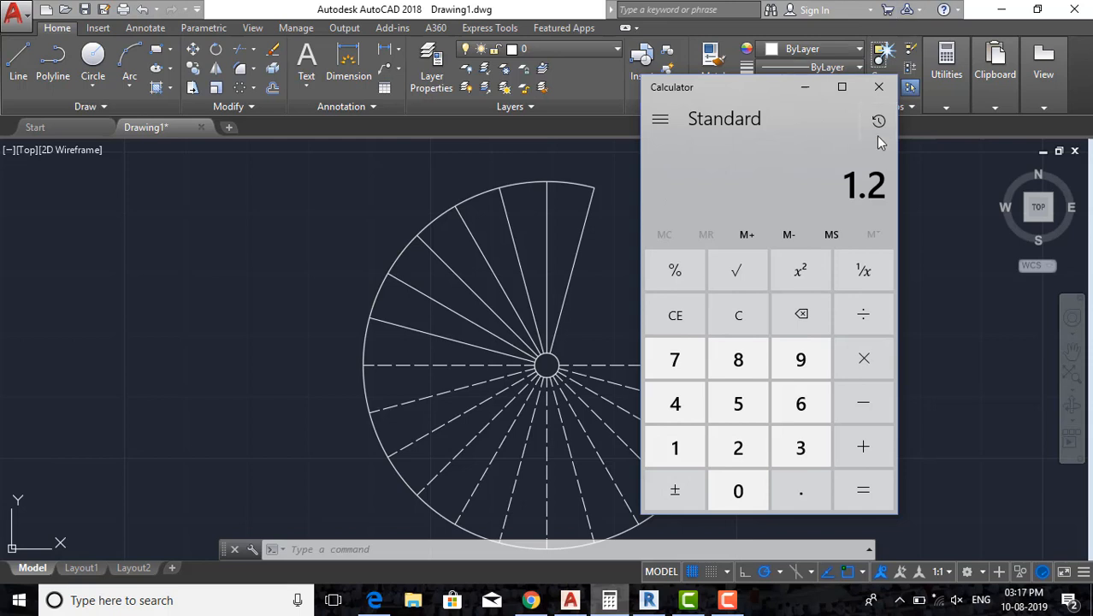
left_click(805, 88)
Count off the first four solid radius lines counter-clockwise from the upper open edge by selecting them, and clear the selection.
middle_click_drag(595, 242, 603, 237)
left_click(584, 242)
left_click(565, 241)
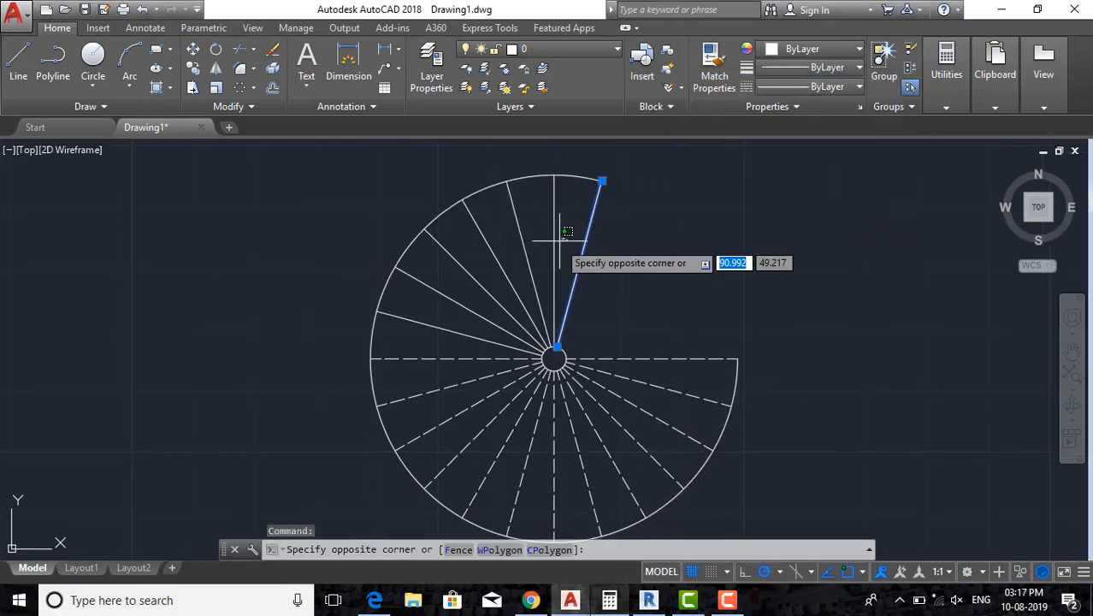
left_click(545, 239)
left_click(539, 237)
left_click(515, 249)
left_click(508, 243)
left_click(481, 249)
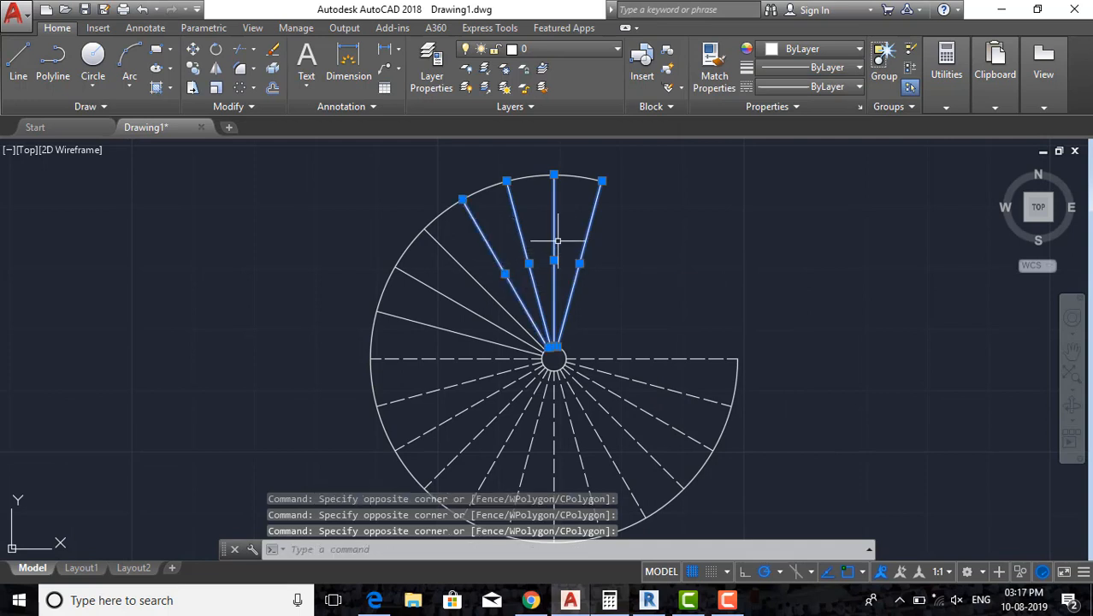
key("Escape")
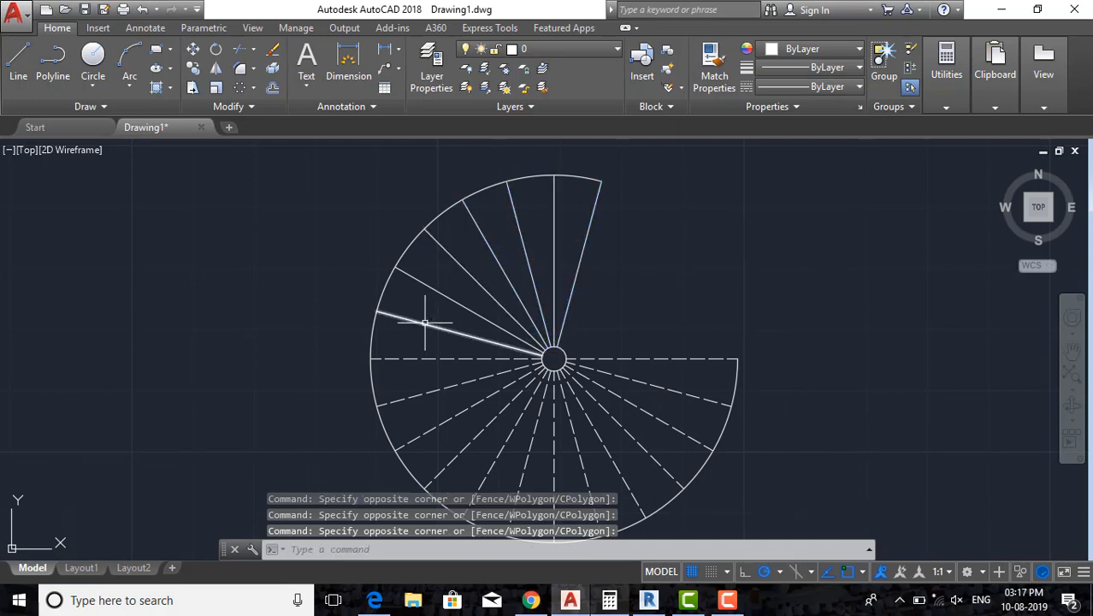
Match the properties of the solid radius line just above the left-hand horizontal line onto that horizontal line.
type("ma")
key("Return")
left_click(422, 325)
left_click(420, 323)
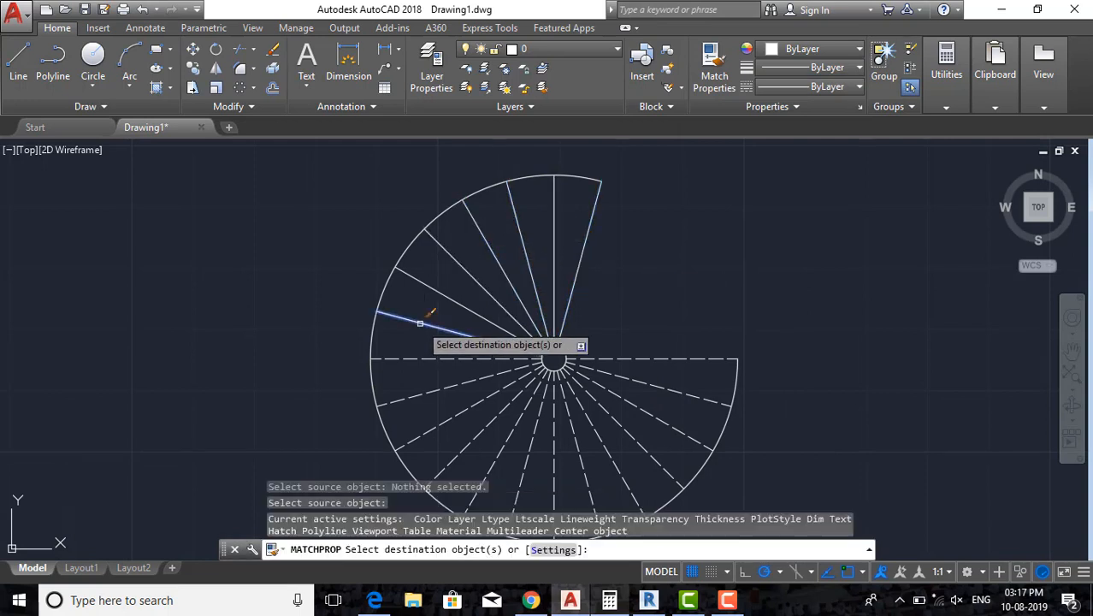
left_click(421, 357)
scroll(444, 339, "down", 5)
key("Escape")
key("Escape")
key("Escape")
scroll(462, 348, "up", 5)
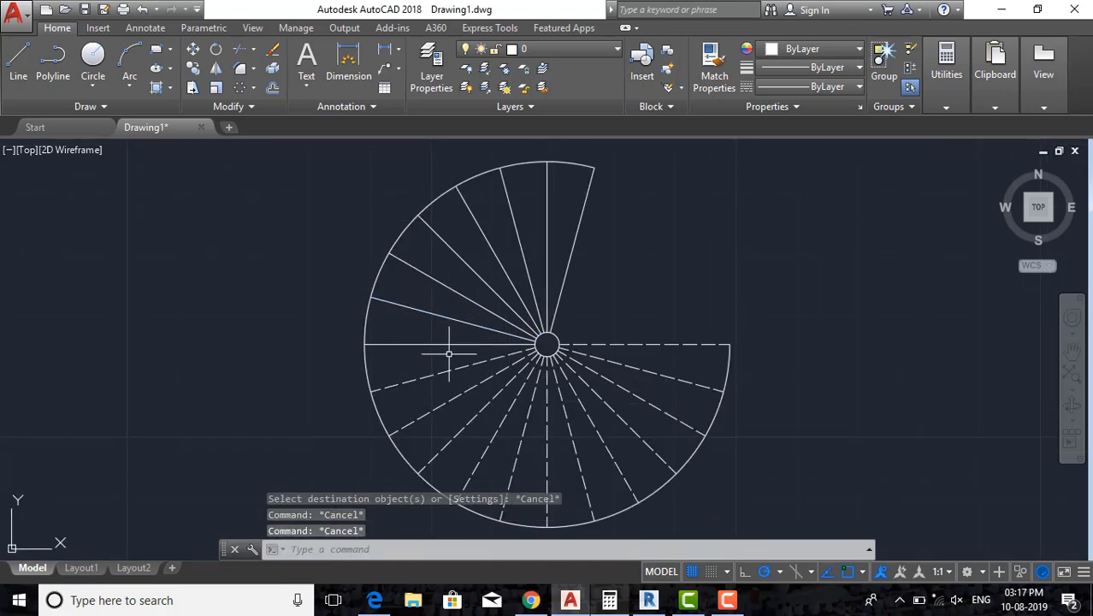
Highlight all solid radius lines from the left-hand horizontal line to the upper open edge to check them, and clear the selection.
left_click(458, 352)
left_click(452, 264)
left_click(601, 247)
left_click(459, 272)
scroll(502, 258, "down", 2)
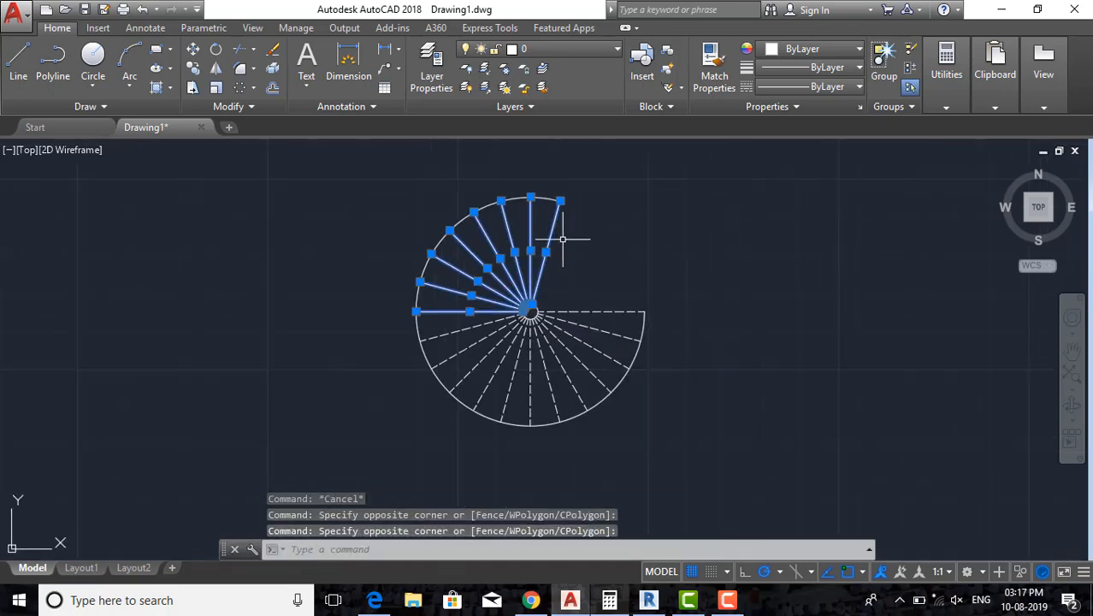
key("Escape")
scroll(551, 214, "up", 3)
key("Escape")
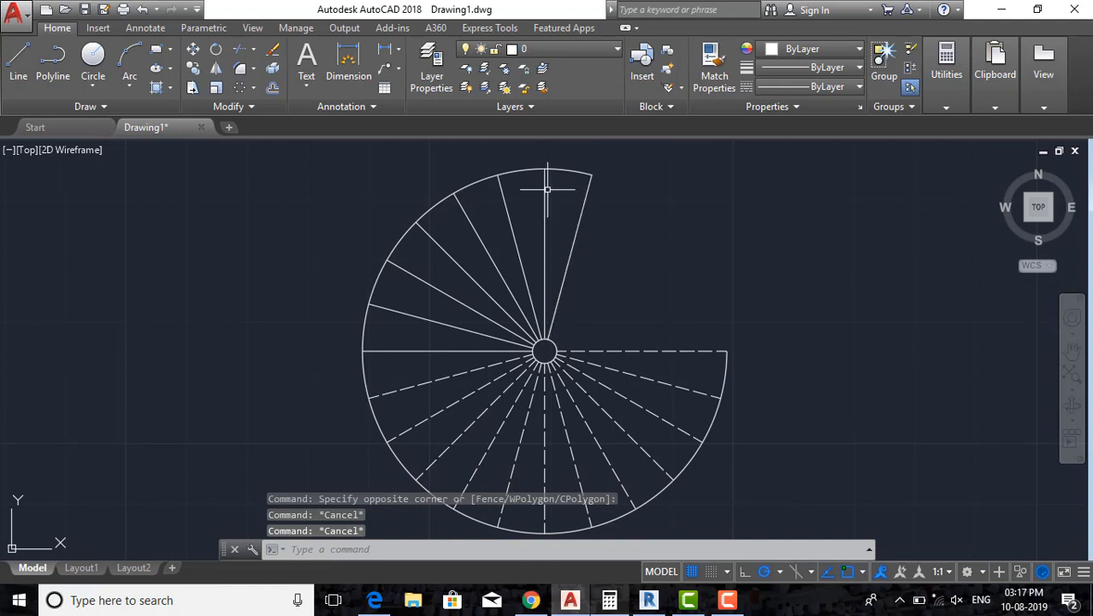
Place two vertical construction lines through the left and right edges of the small central circle in the stair plan.
middle_click_drag(509, 349, 503, 298)
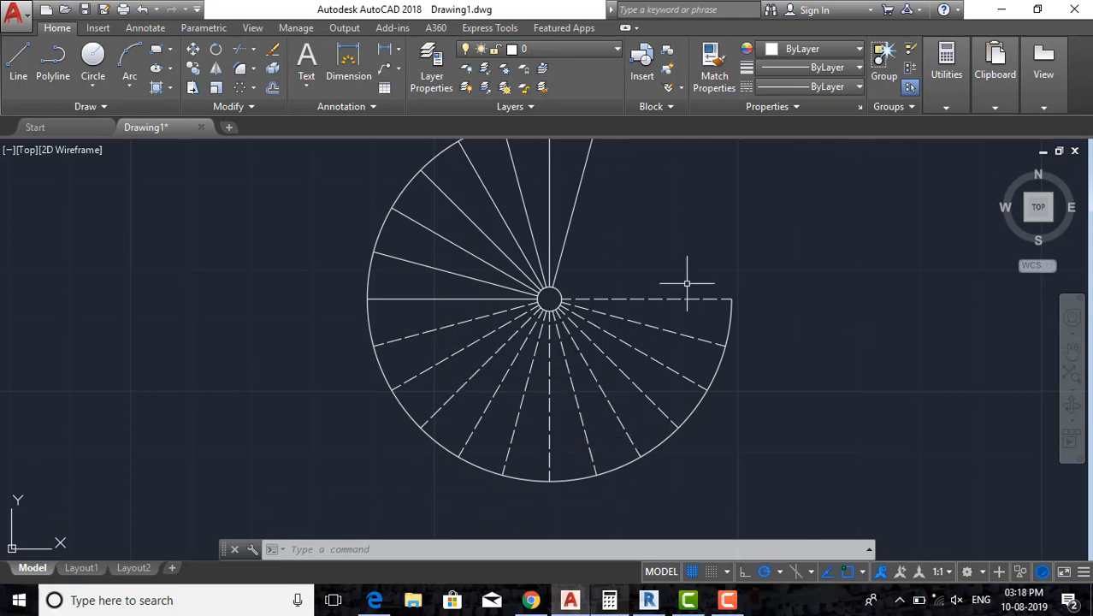
scroll(570, 312, "down", 6)
middle_click_drag(591, 374, 600, 330)
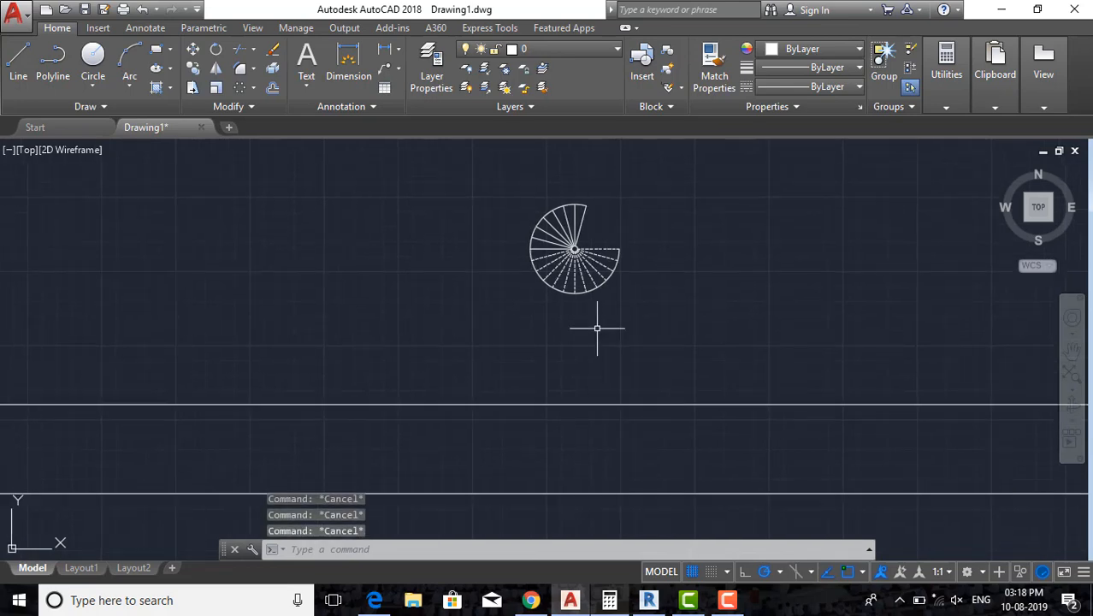
type("l")
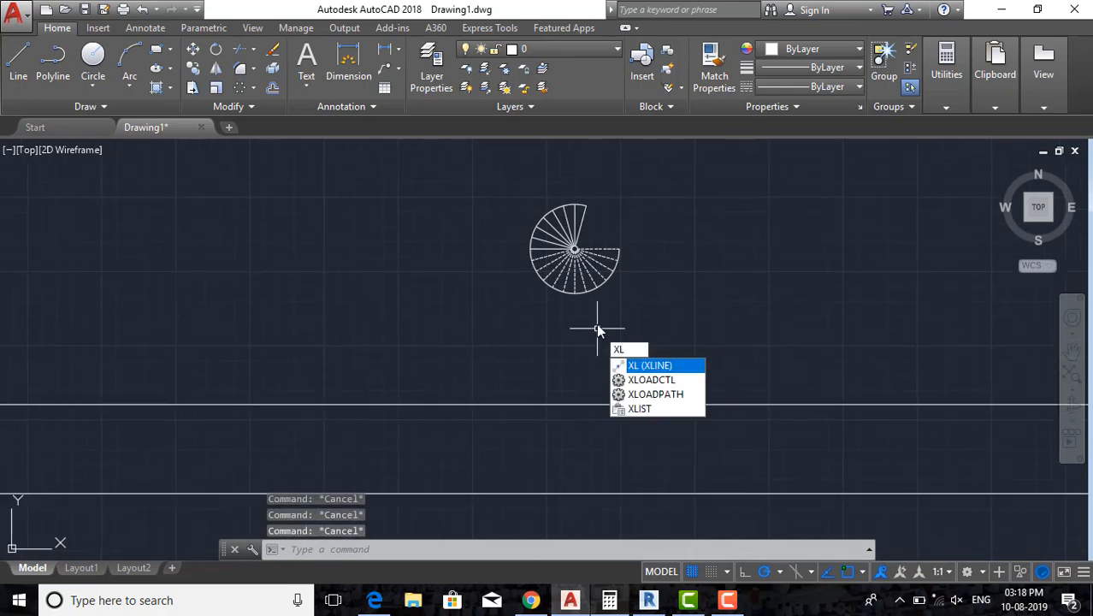
key("Return")
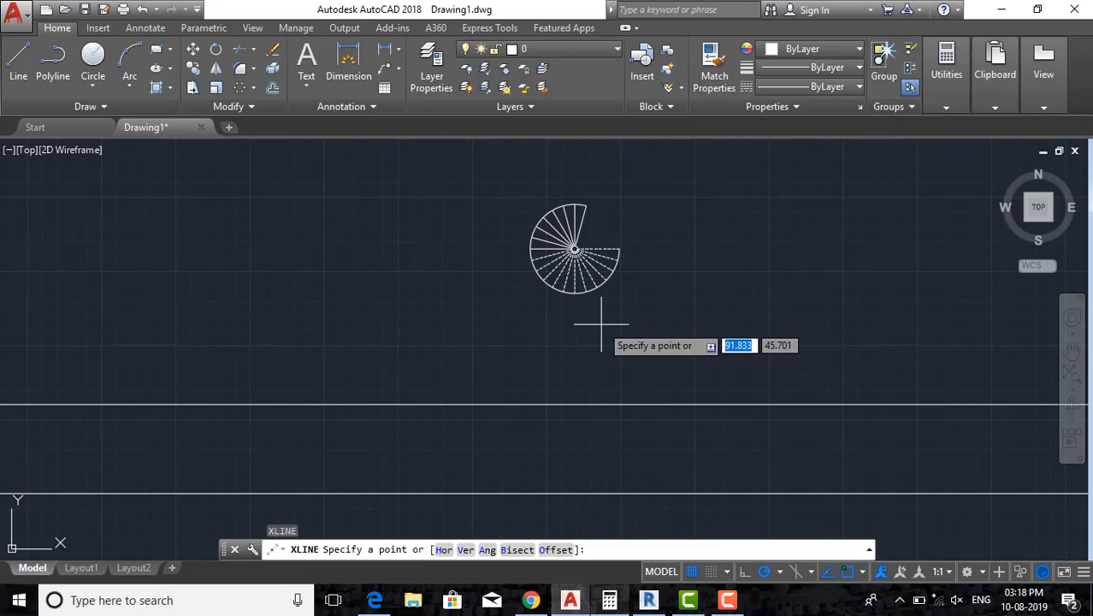
type("v")
key("Return")
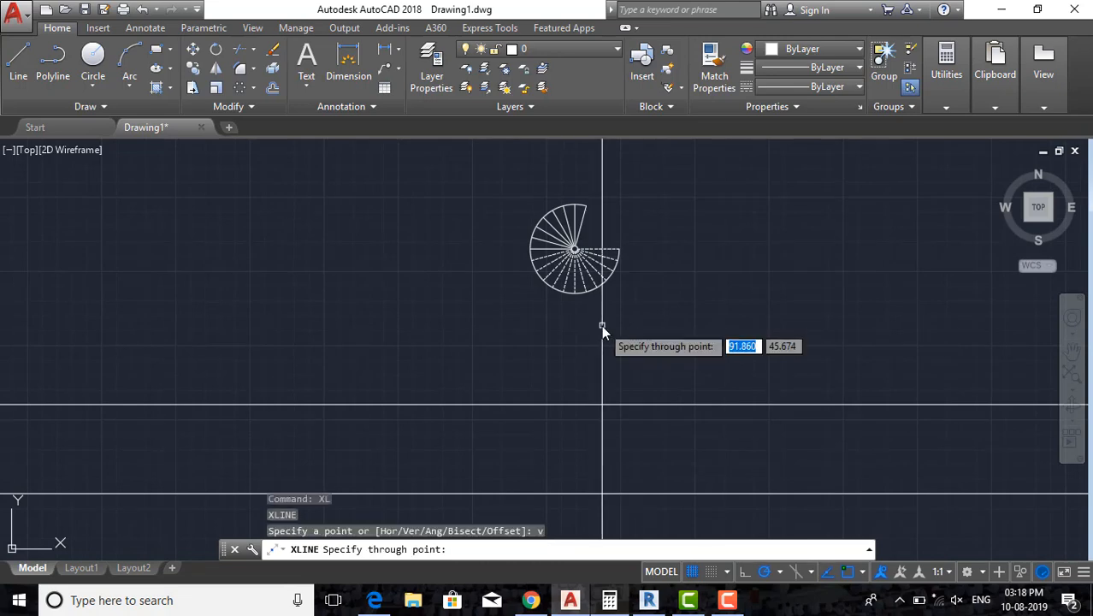
scroll(614, 346, "down", 2)
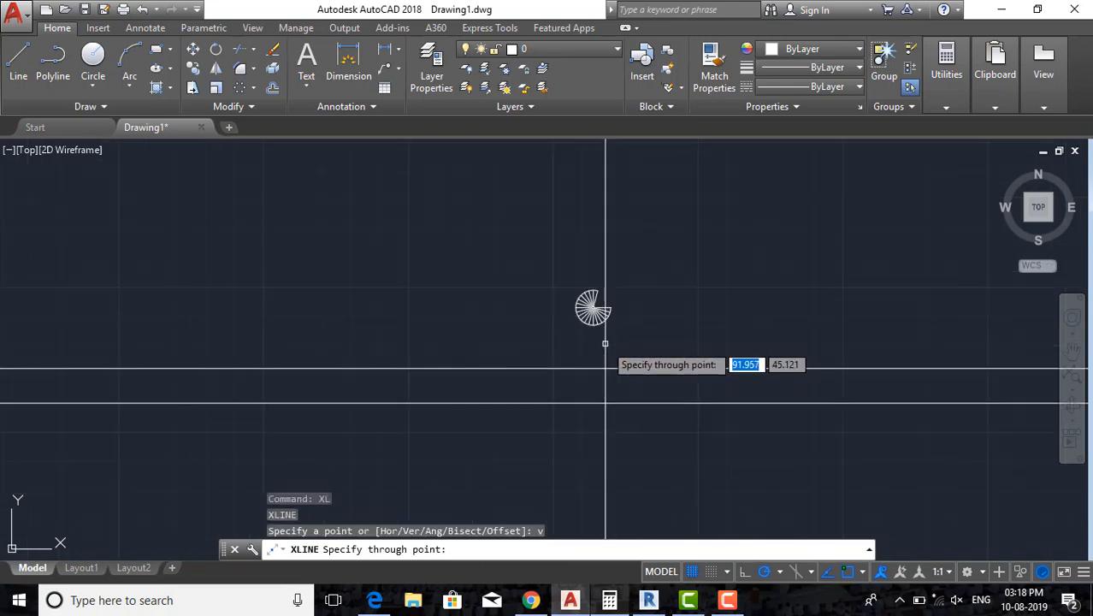
scroll(605, 335, "up", 2)
scroll(602, 331, "down", 1)
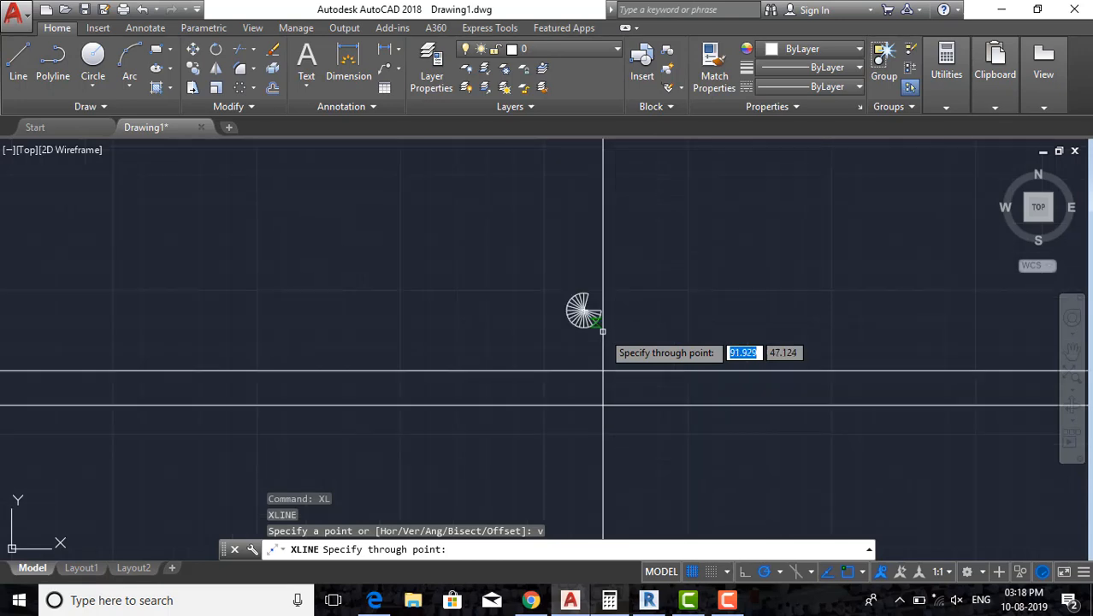
scroll(606, 342, "up", 8)
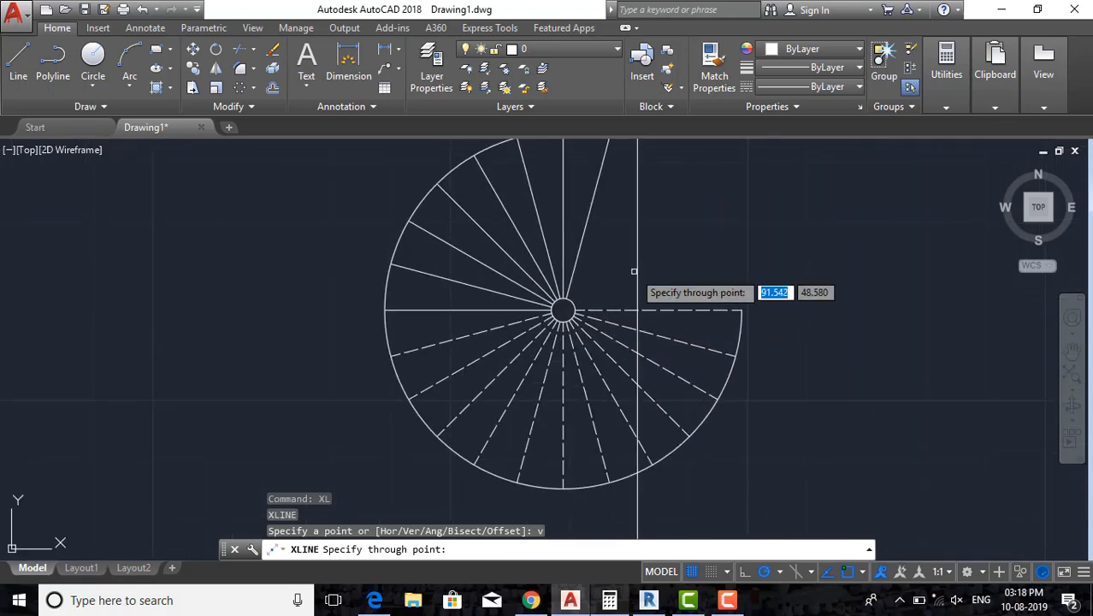
scroll(633, 267, "down", 8)
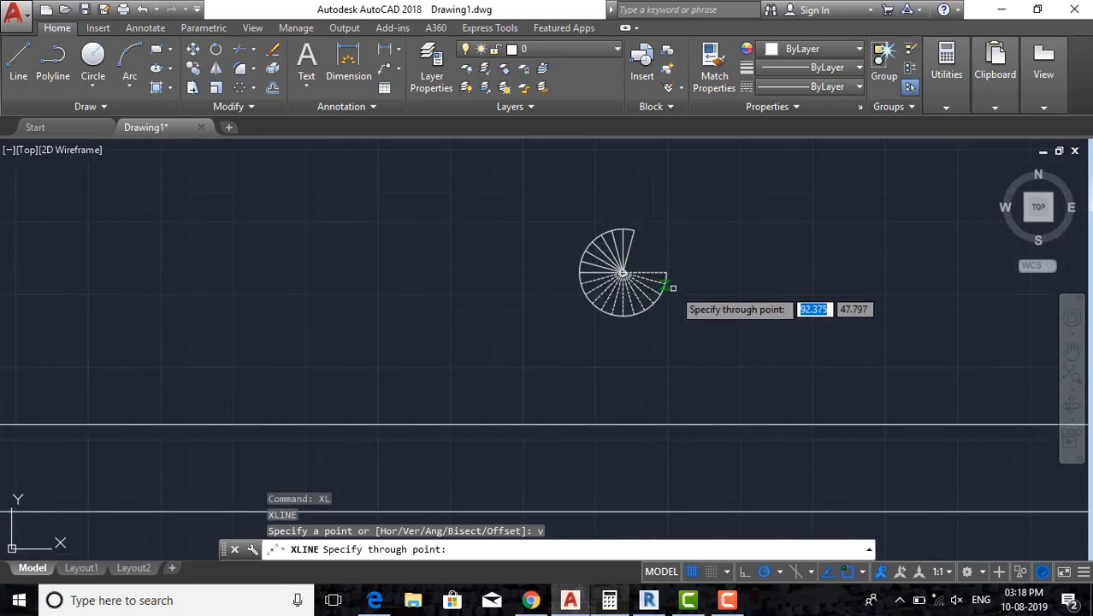
scroll(634, 276, "up", 8)
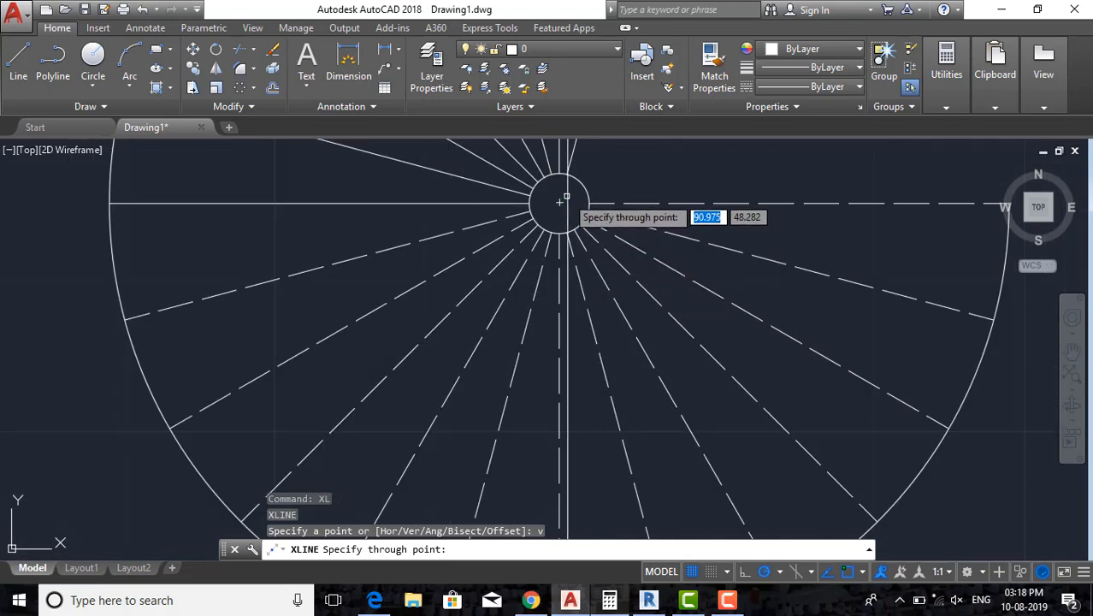
middle_click_drag(559, 203, 557, 276)
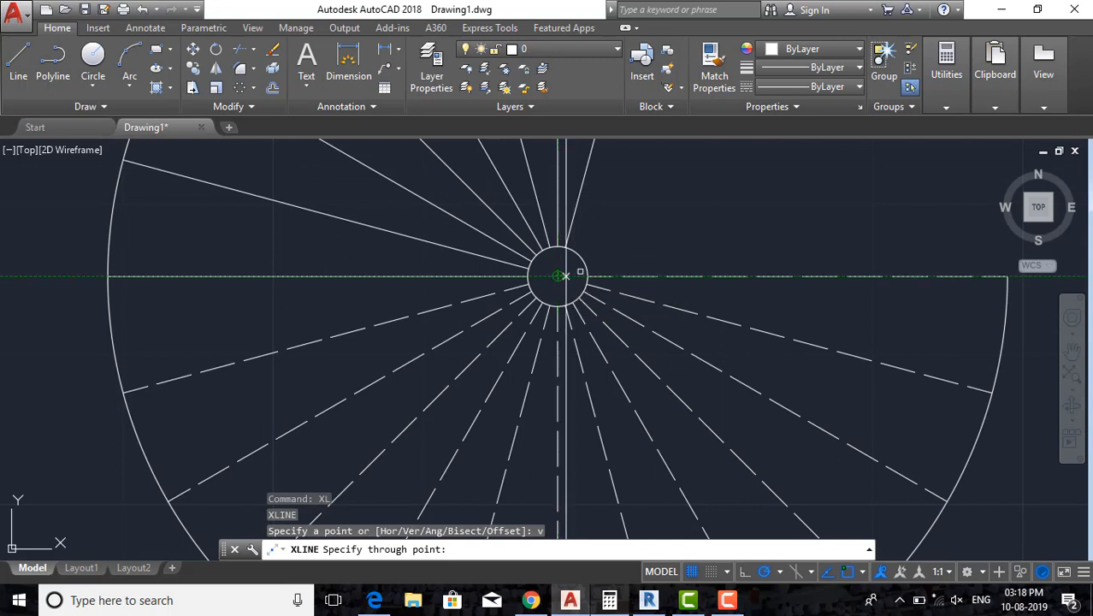
scroll(588, 275, "up", 2)
left_click(587, 275)
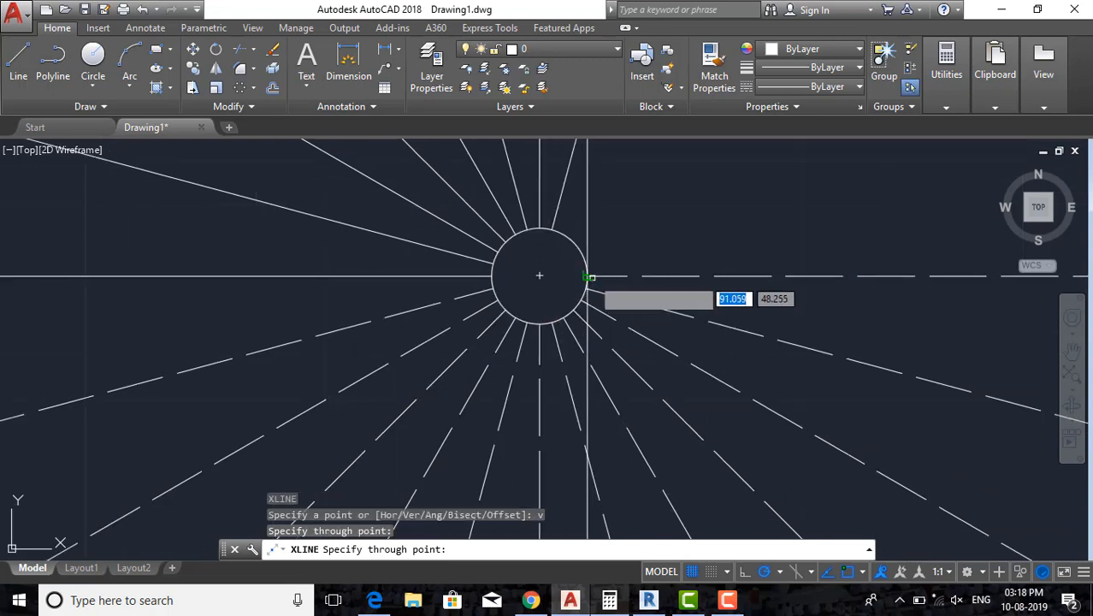
scroll(581, 270, "down", 5)
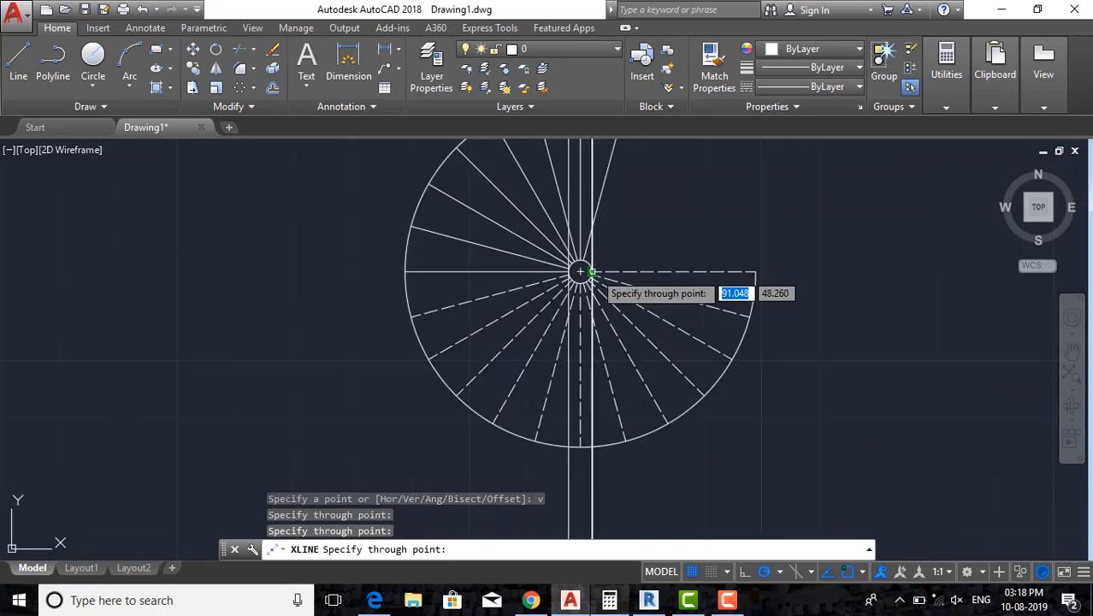
key("Escape")
scroll(605, 317, "up", 3)
scroll(604, 317, "up", 2)
key("Escape")
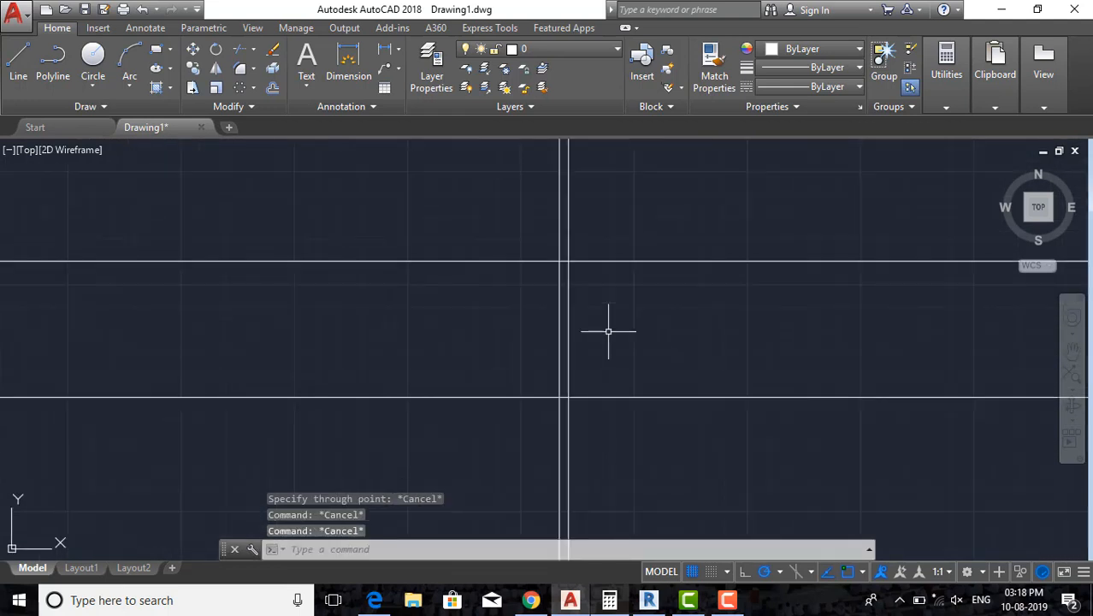
Draw the central pole as a rectangle between the two vertical construction lines, spanning from the upper to the lower horizontal line.
key("Escape")
type("re")
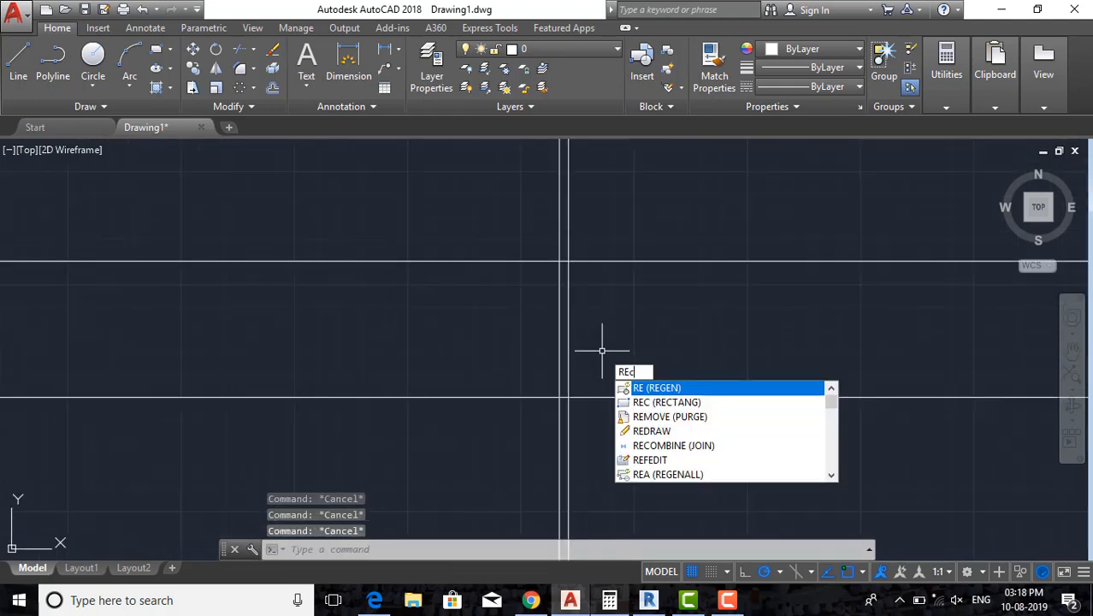
type("c")
key("Return")
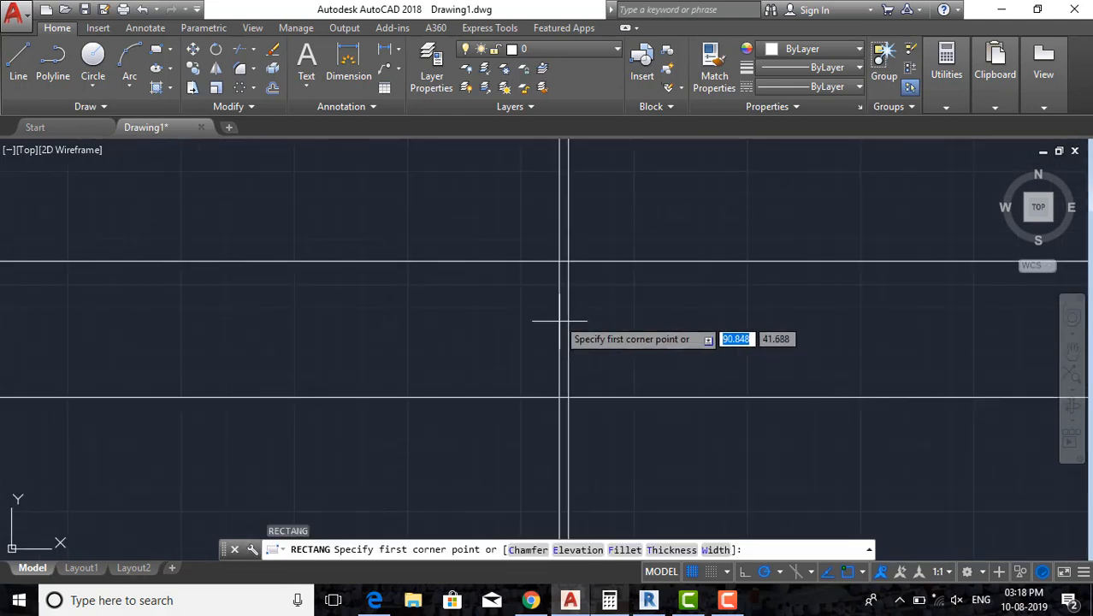
left_click(564, 261)
key("Escape")
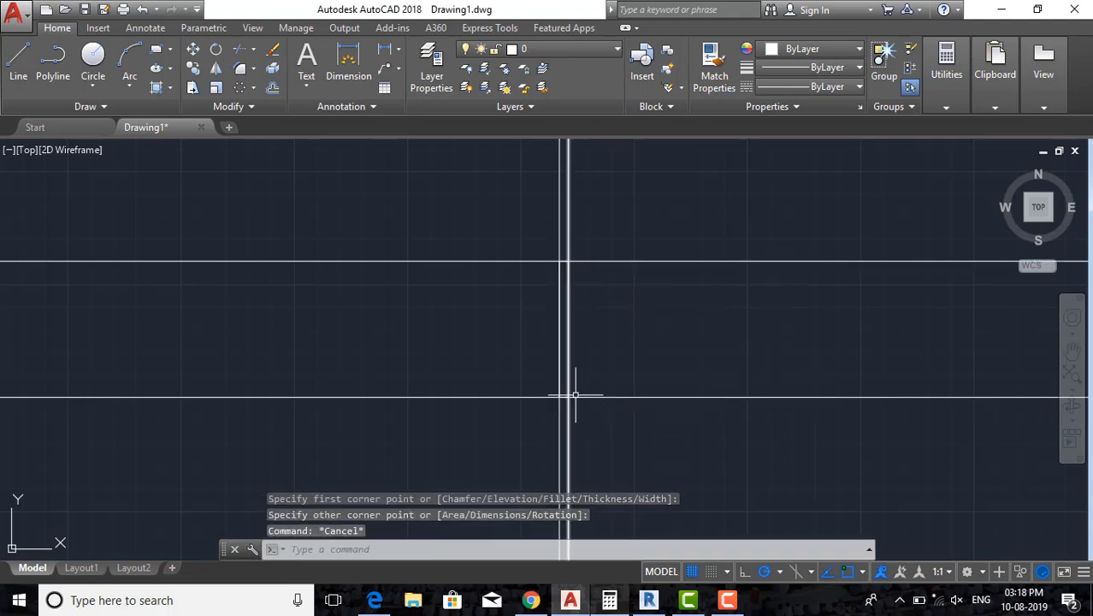
Erase the two vertical construction lines running along the sides of the pole rectangle.
scroll(575, 389, "down", 2)
left_click(596, 384)
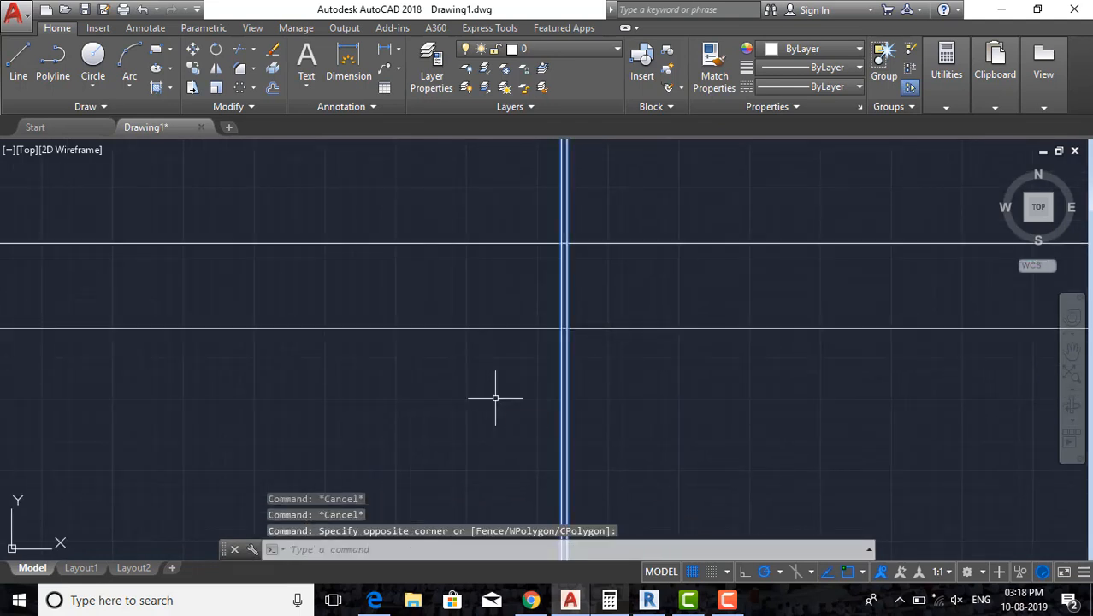
left_click(495, 398)
type("e")
key("Return")
Place vertical construction lines through the outer and inner ends of the radius line at the plan's upper open edge.
middle_click_drag(598, 265, 587, 373)
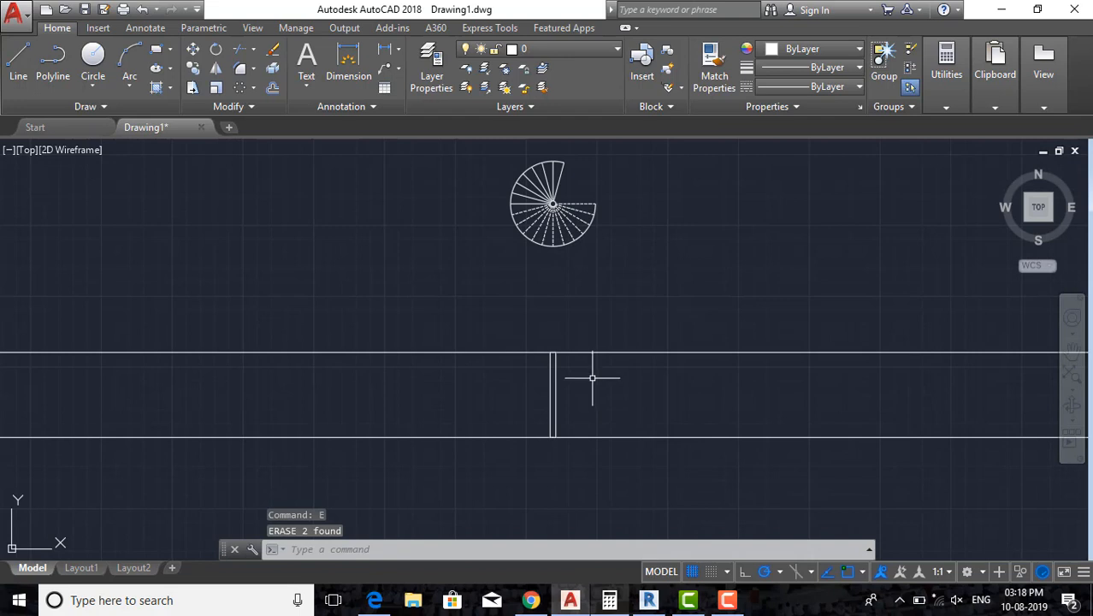
middle_click_drag(596, 293, 597, 315)
type("x")
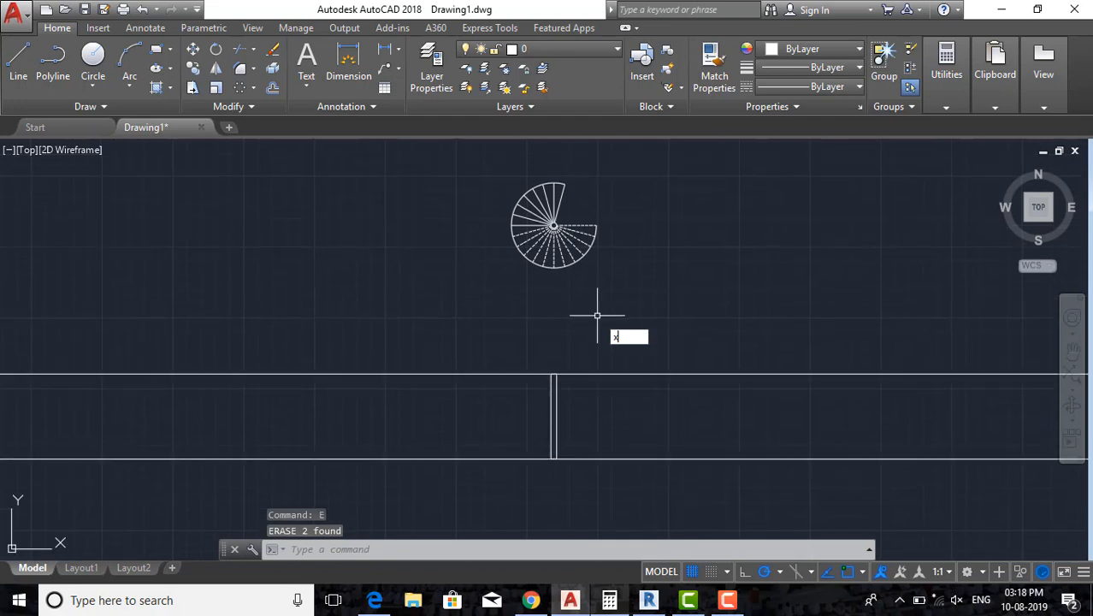
type("l")
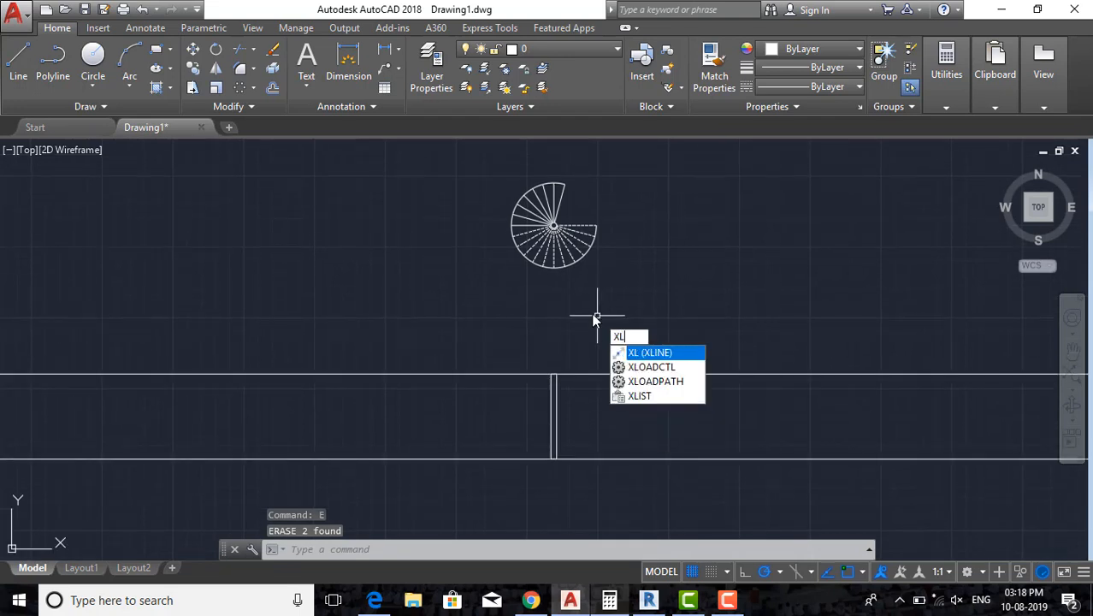
key("Return")
type("v")
key("Return")
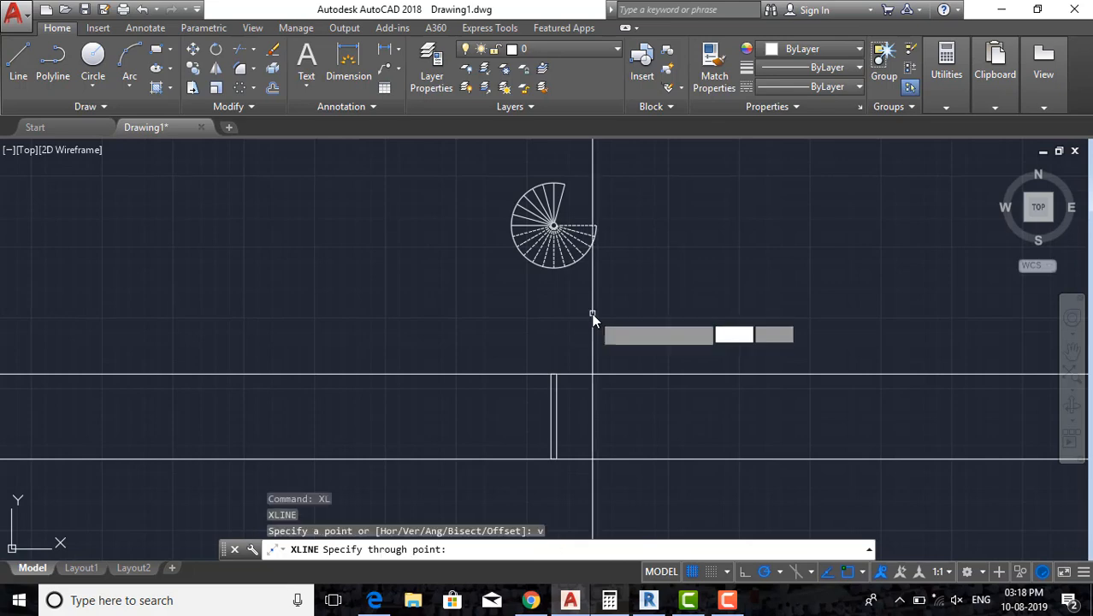
scroll(561, 185, "up", 8)
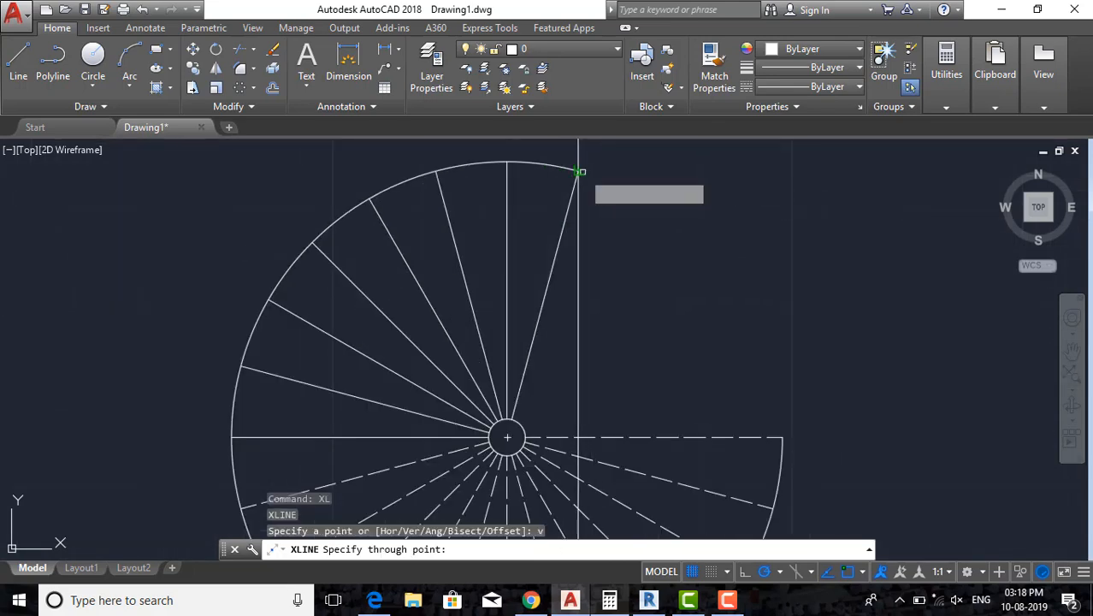
left_click(578, 171)
scroll(513, 422, "up", 4)
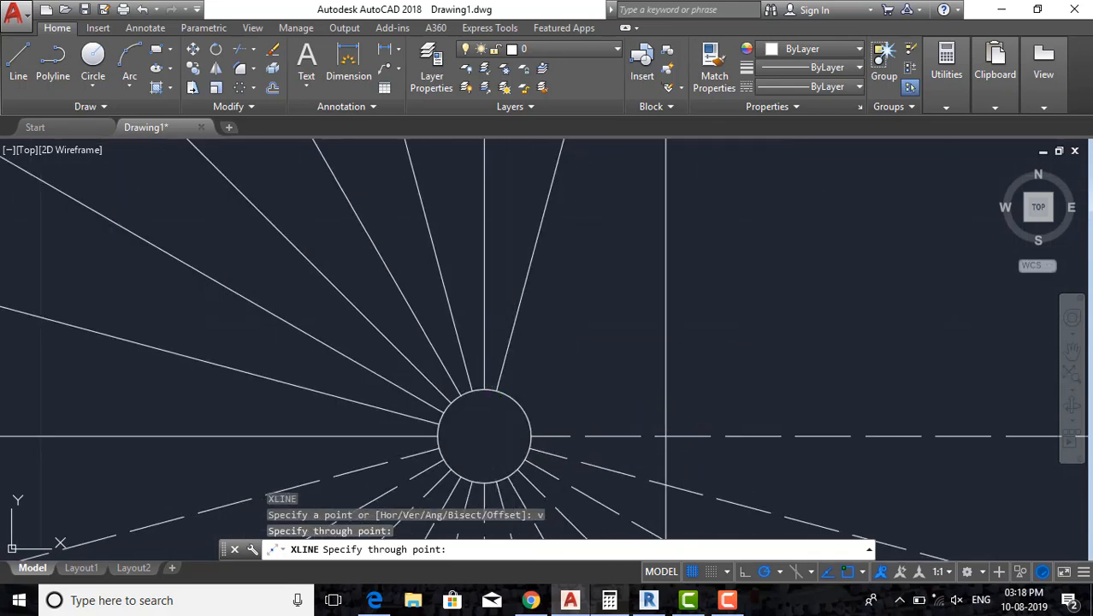
left_click(497, 384)
scroll(547, 313, "down", 4)
scroll(566, 317, "down", 2)
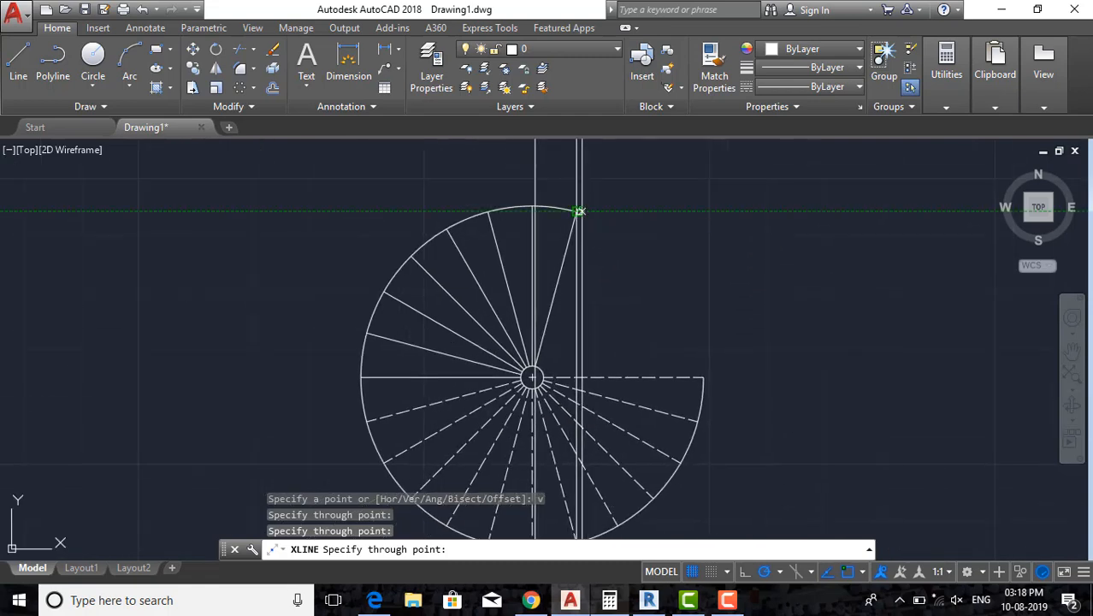
scroll(556, 301, "up", 2)
scroll(585, 308, "down", 8)
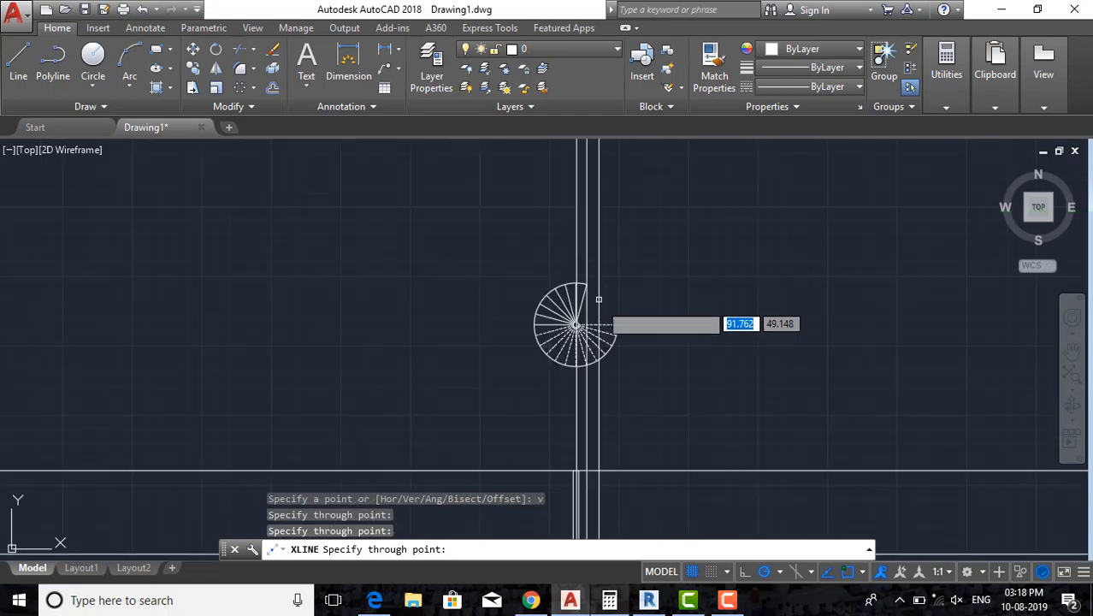
middle_click_drag(602, 415, 592, 278)
scroll(579, 395, "up", 2)
key("Escape")
scroll(580, 439, "down", 2)
key("Escape")
key("Escape")
key("Escape")
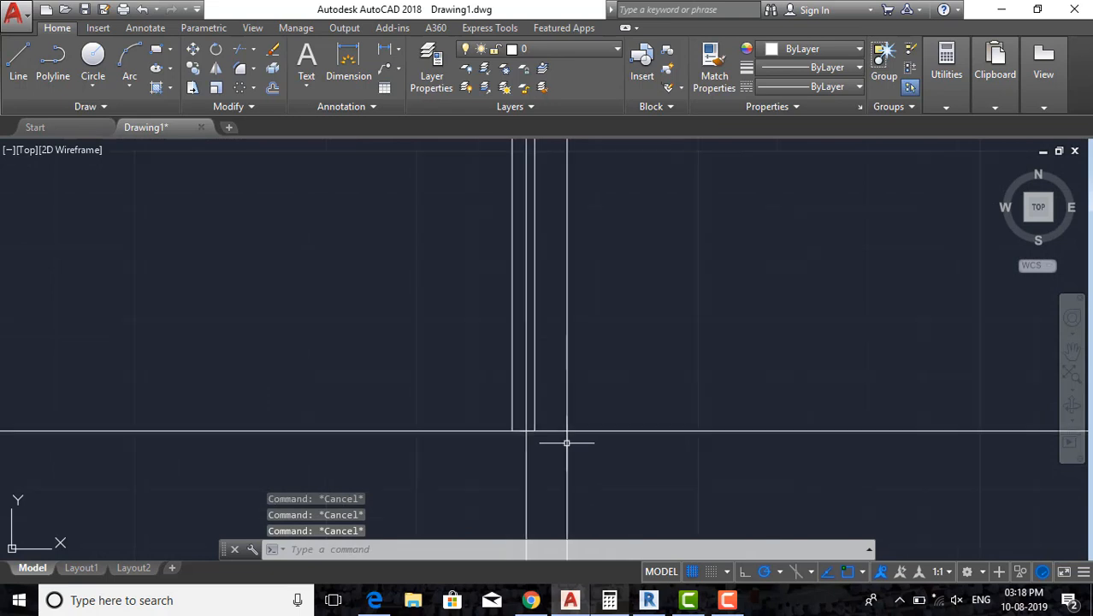
Offset the lower horizontal line upward by 0.15.
left_click(601, 432)
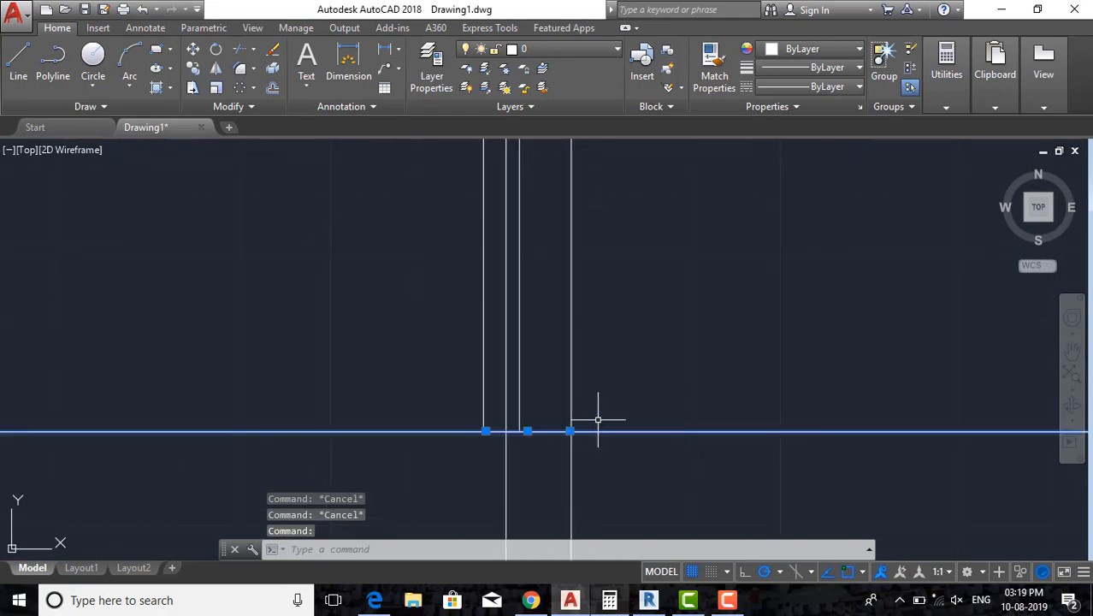
key("Escape")
key("Return")
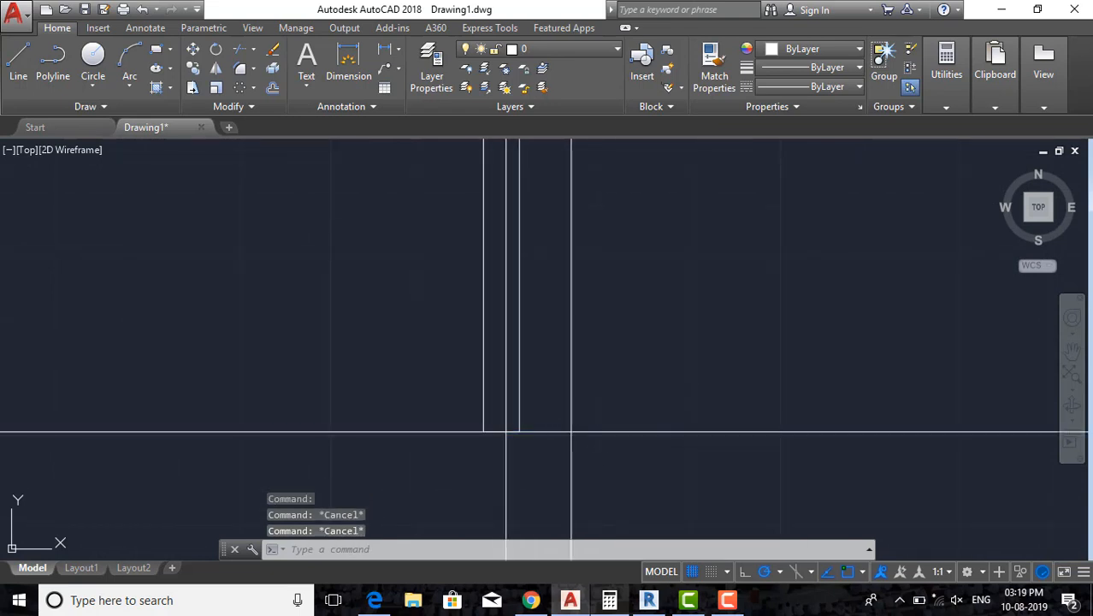
type("0.15")
key("Return")
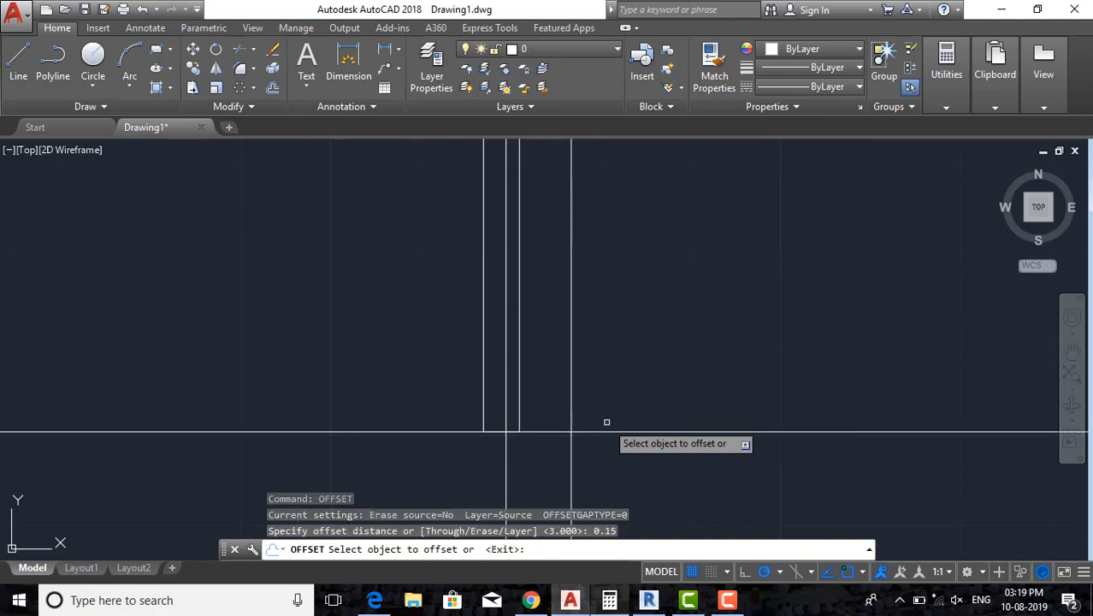
key("Escape")
key("Escape")
key("Escape")
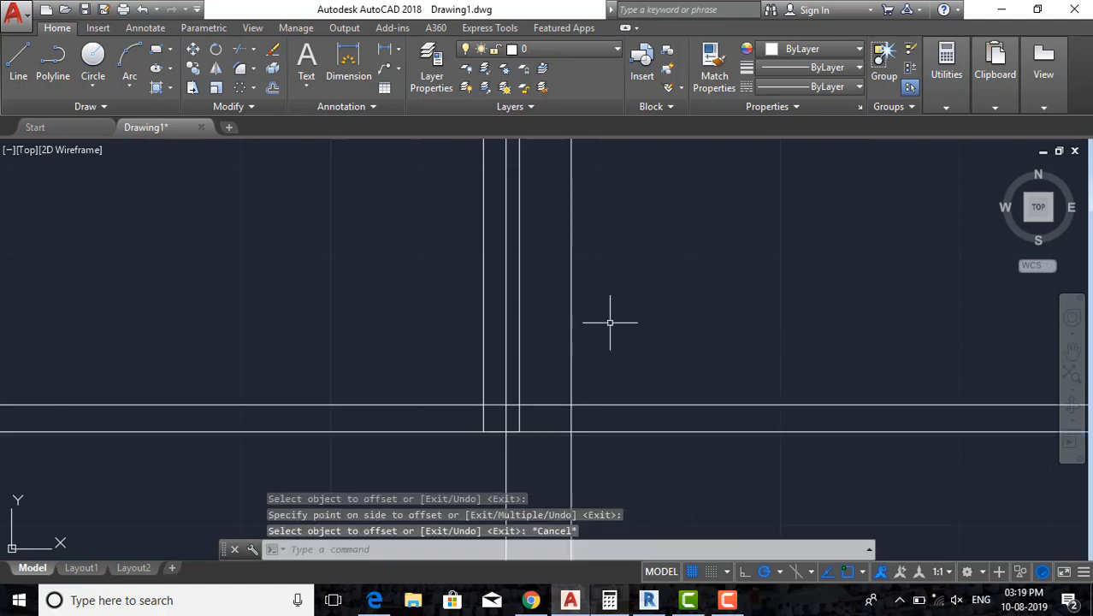
Draw the first tread rectangle between the lower horizontal line and its offset, from the outer vertical construction line to the pole.
type("rec")
key("Return")
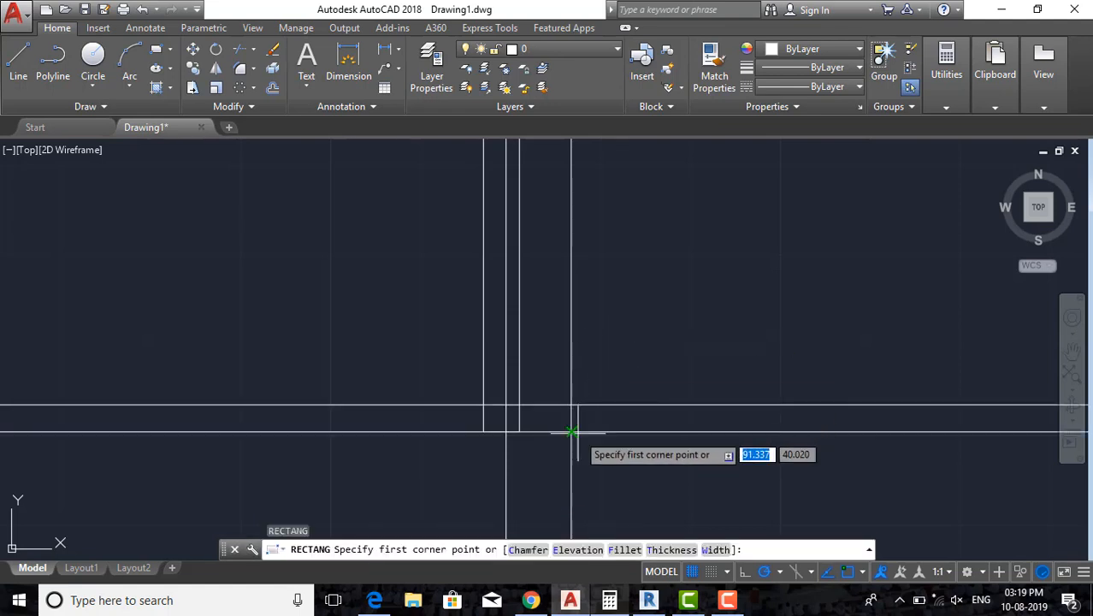
left_click(571, 431)
key("Escape")
key("Escape")
key("Escape")
Move the outer vertical construction line from the open edge's outer end to the outer end of the first radius left of the plan's vertical radius.
scroll(617, 381, "down", 2)
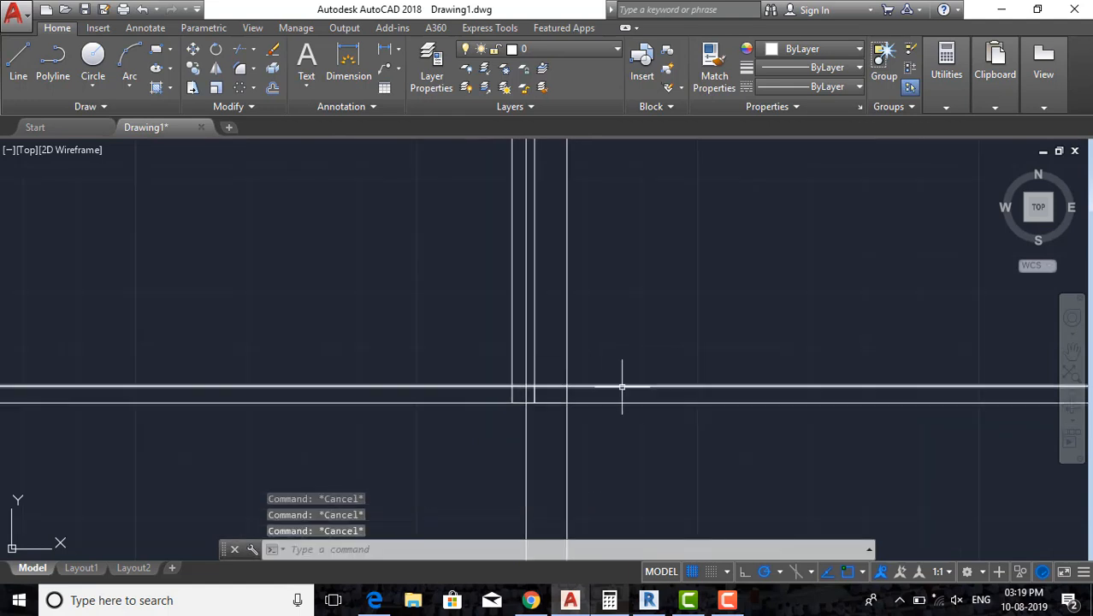
scroll(591, 397, "up", 8)
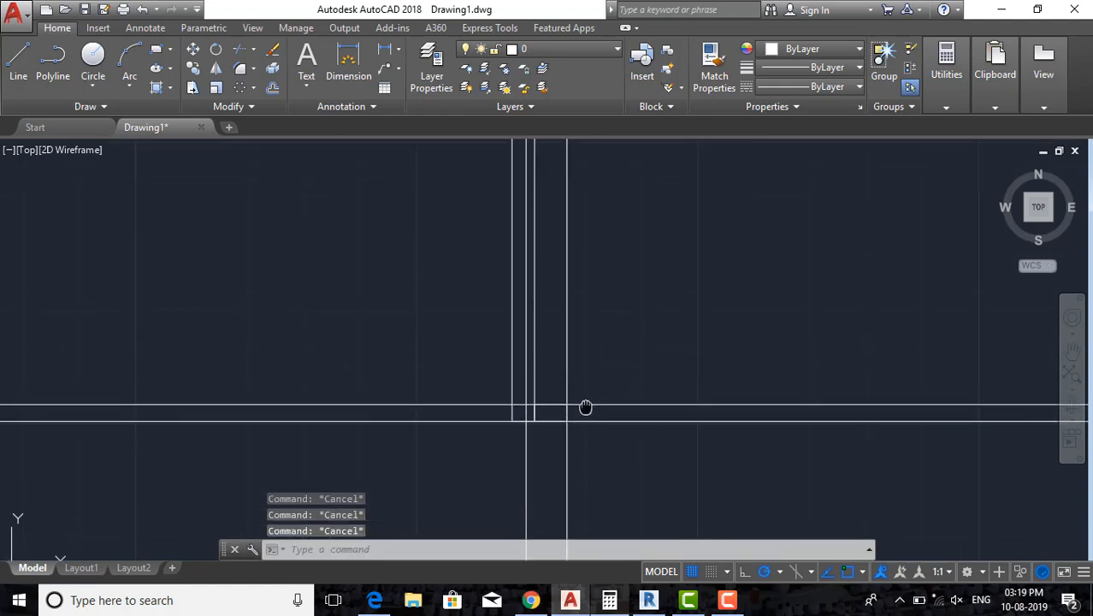
left_click(598, 446)
scroll(598, 248, "down", 5)
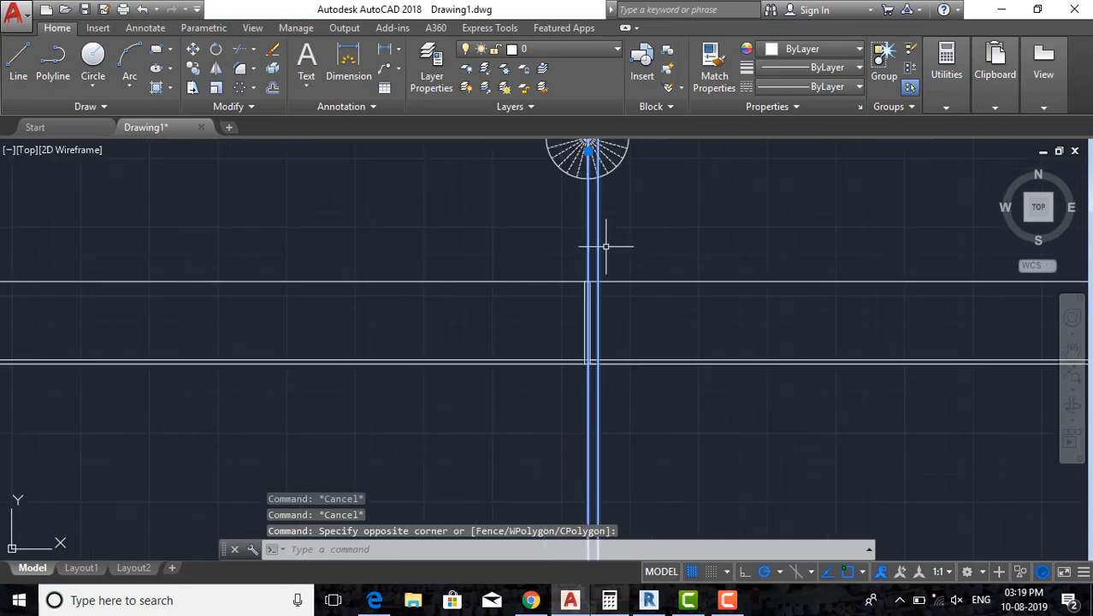
scroll(556, 237, "up", 6)
key("Escape")
left_click(550, 257)
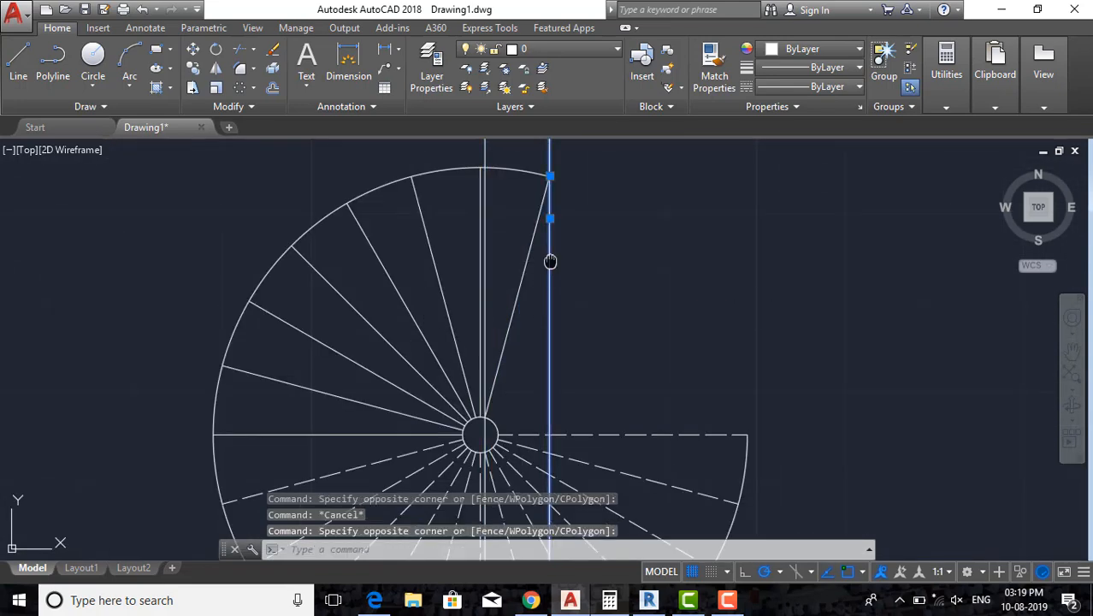
middle_click_drag(556, 265, 560, 304)
type("M")
key("Return")
left_click(560, 217)
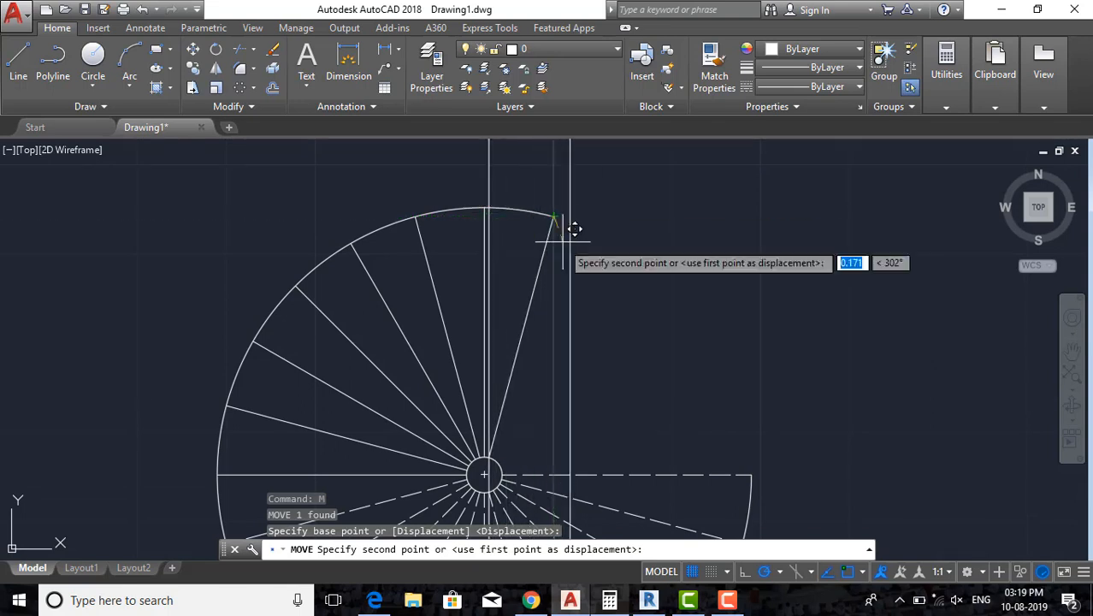
scroll(510, 201, "up", 2)
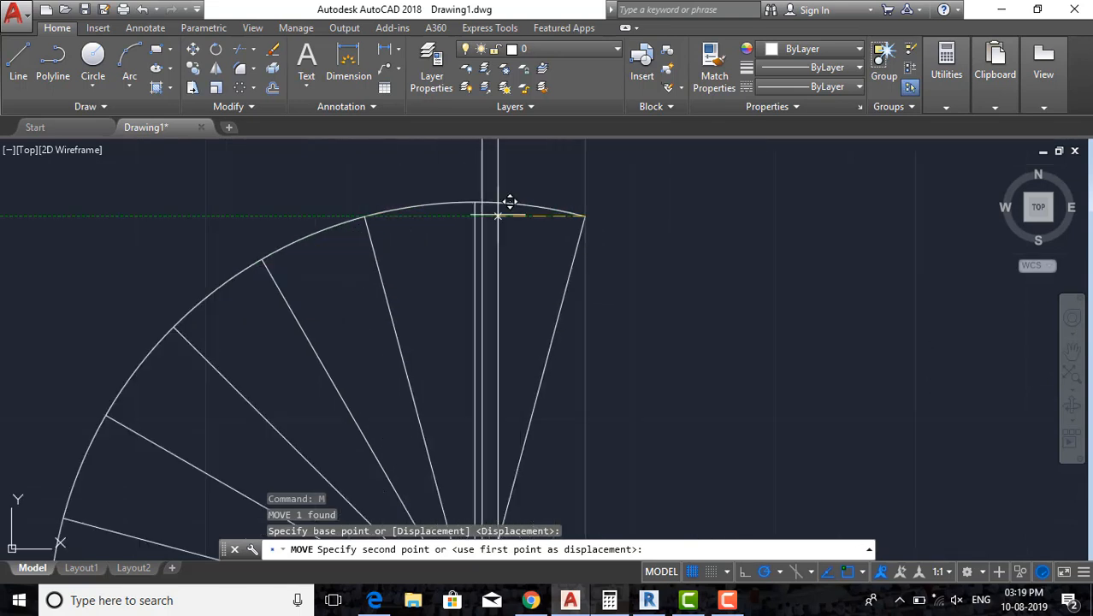
scroll(483, 194, "down", 3)
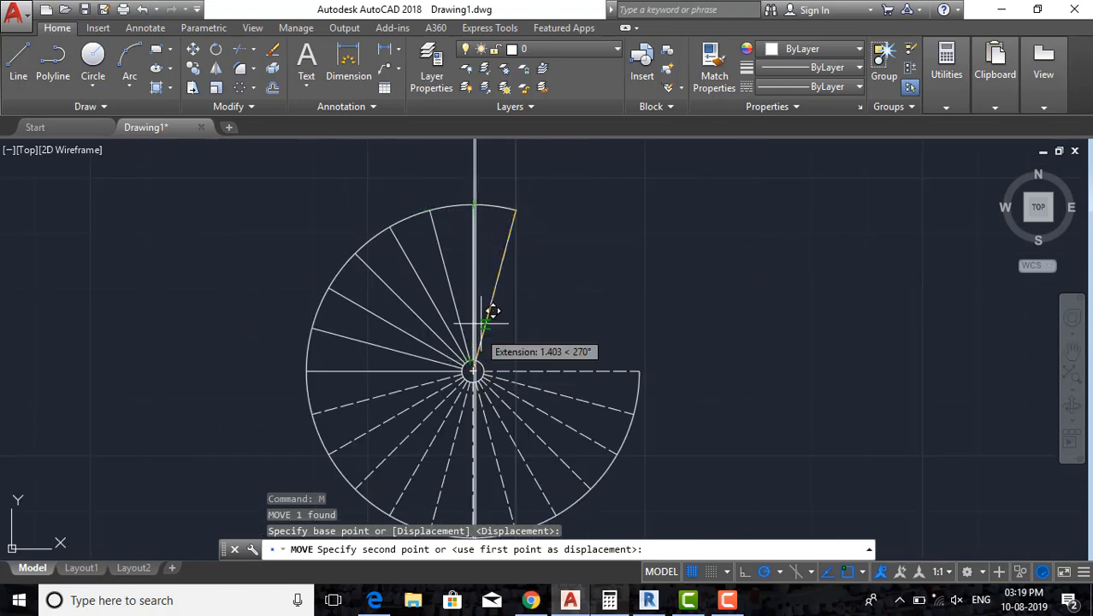
scroll(487, 165, "up", 3)
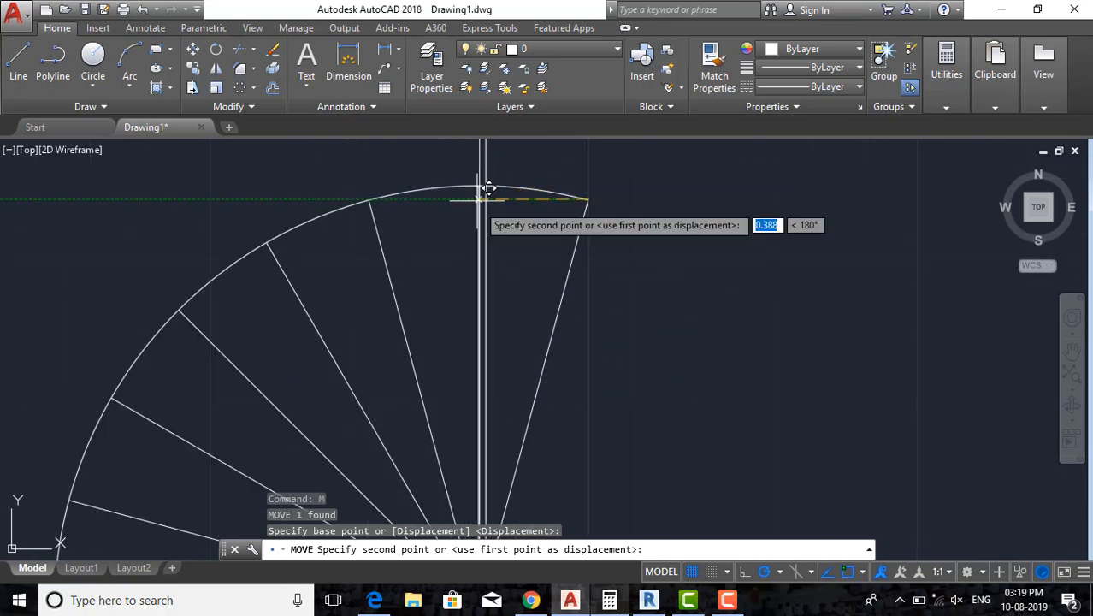
scroll(487, 371, "down", 3)
scroll(479, 357, "up", 4)
scroll(497, 377, "down", 2)
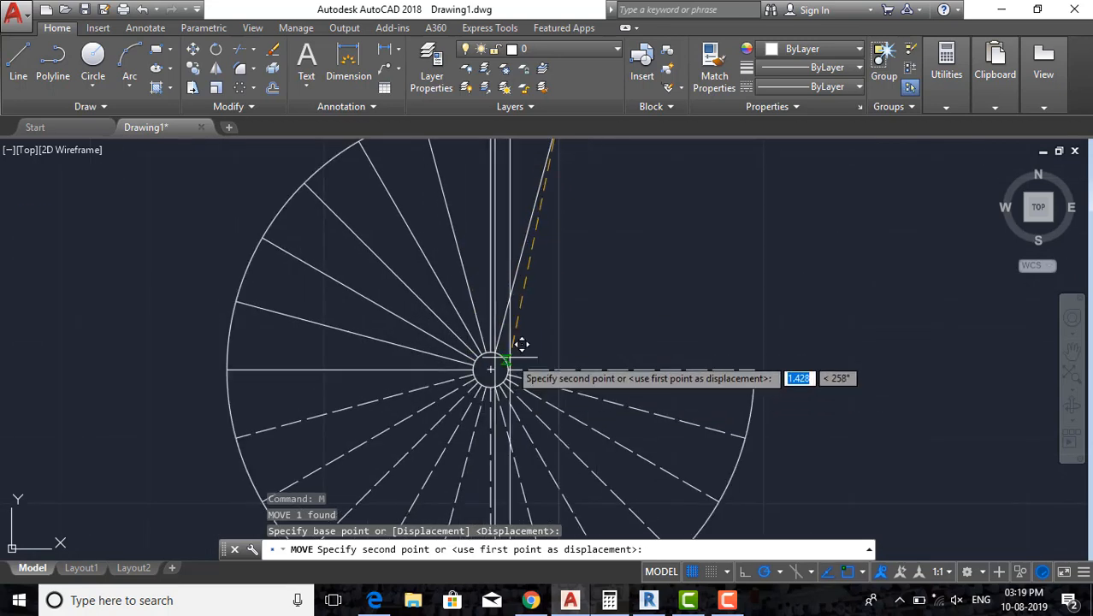
middle_click_drag(510, 368, 520, 376)
middle_click_drag(514, 303, 503, 425)
middle_click_drag(487, 503, 547, 465)
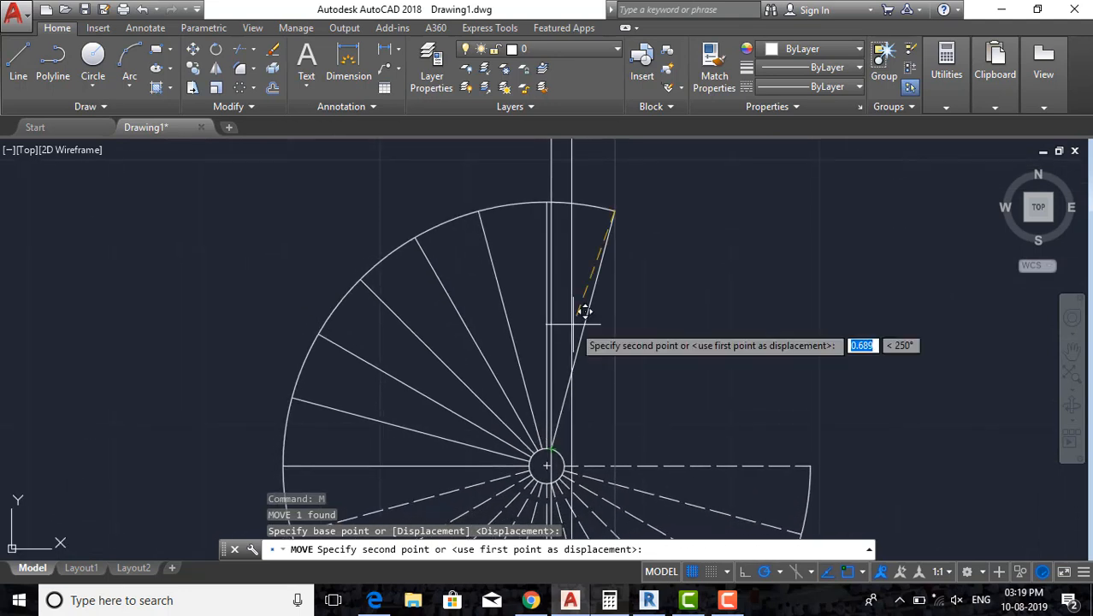
left_click(489, 206)
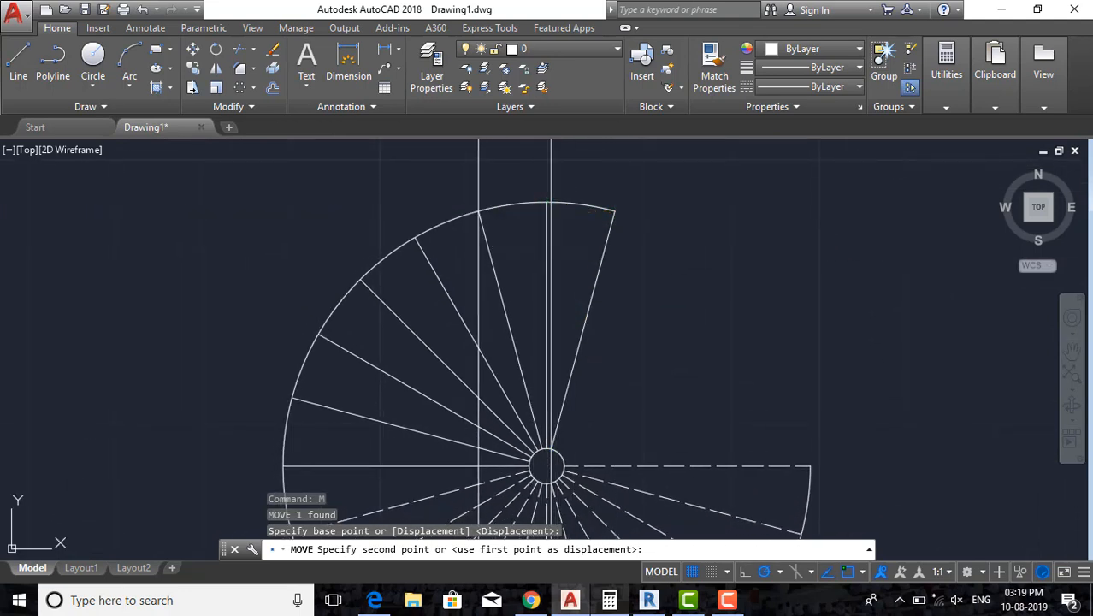
key("Escape")
key("Escape")
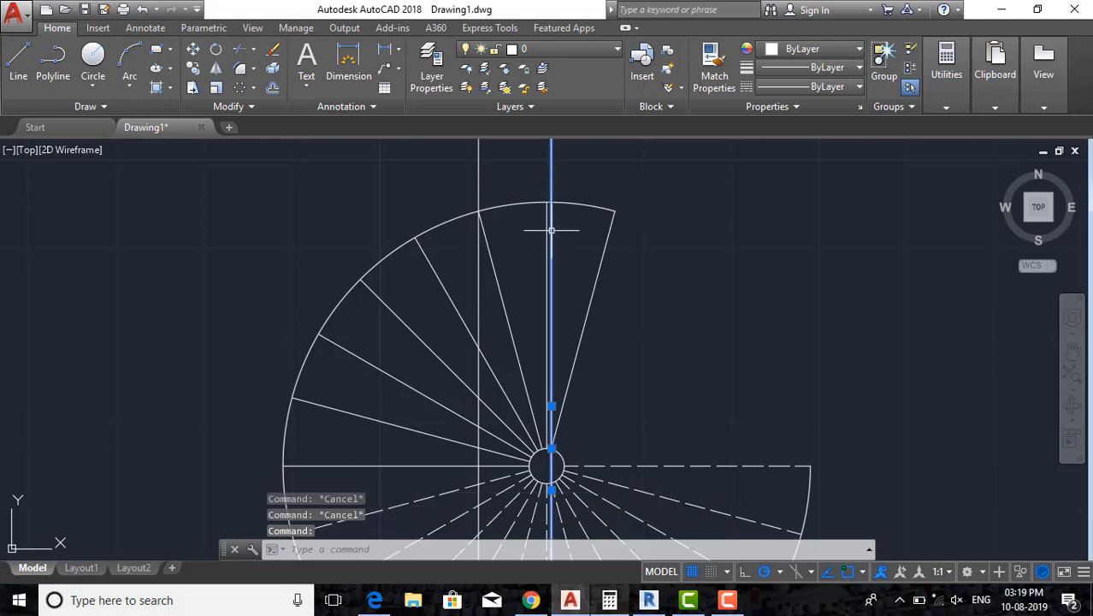
Move the inner vertical construction line to the inner end of the first radius left of the plan's vertical radius.
scroll(552, 229, "up", 2)
type("m")
key("Return")
scroll(571, 421, "up", 2)
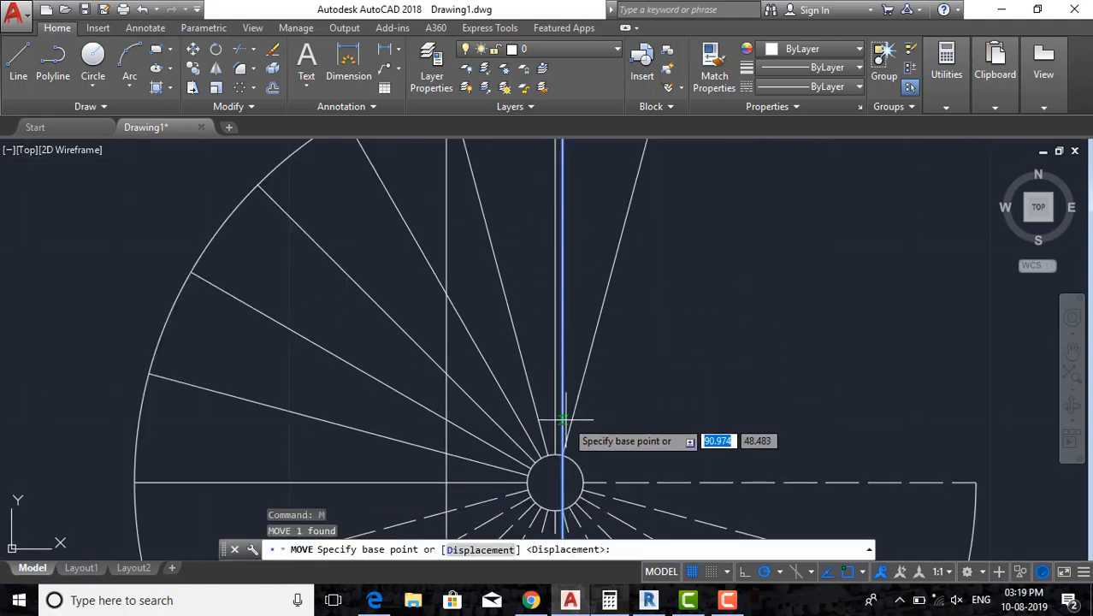
left_click(564, 419)
scroll(557, 478, "up", 4)
left_click(533, 422)
scroll(494, 406, "down", 4)
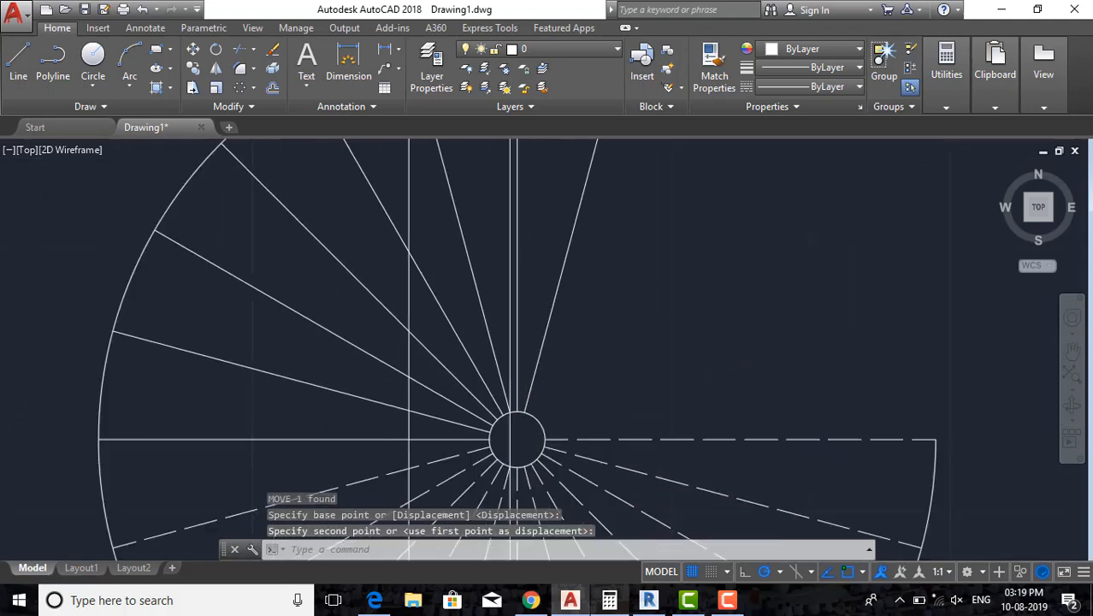
scroll(516, 408, "down", 2)
key("Escape")
Offset the horizontal line along the first tread's top edge upward by 0.15.
scroll(539, 215, "down", 4)
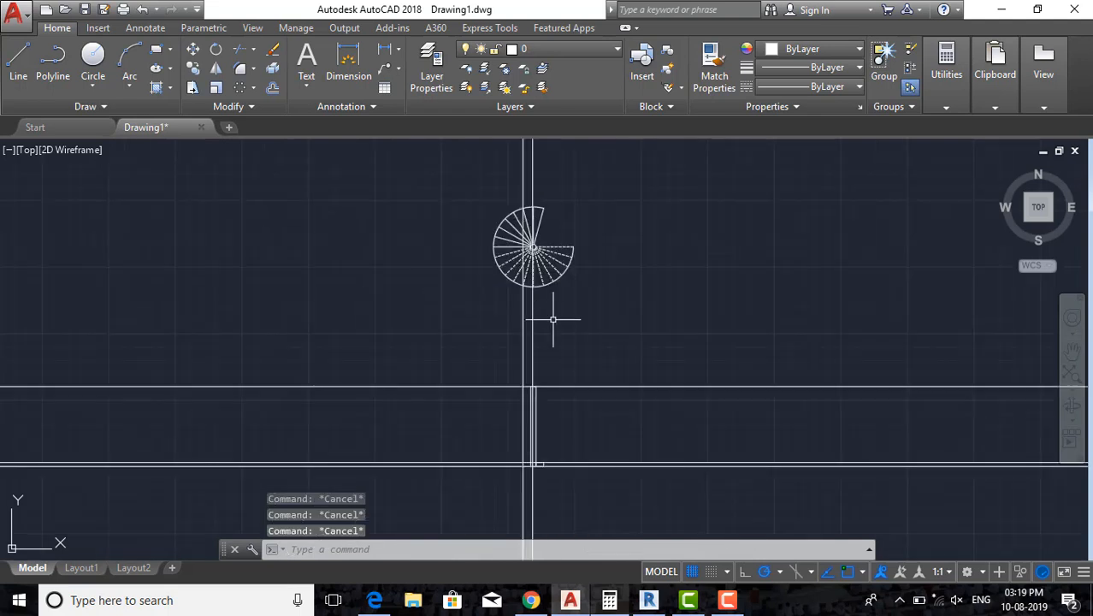
middle_click_drag(529, 390, 520, 237)
scroll(515, 280, "up", 2)
scroll(557, 343, "up", 2)
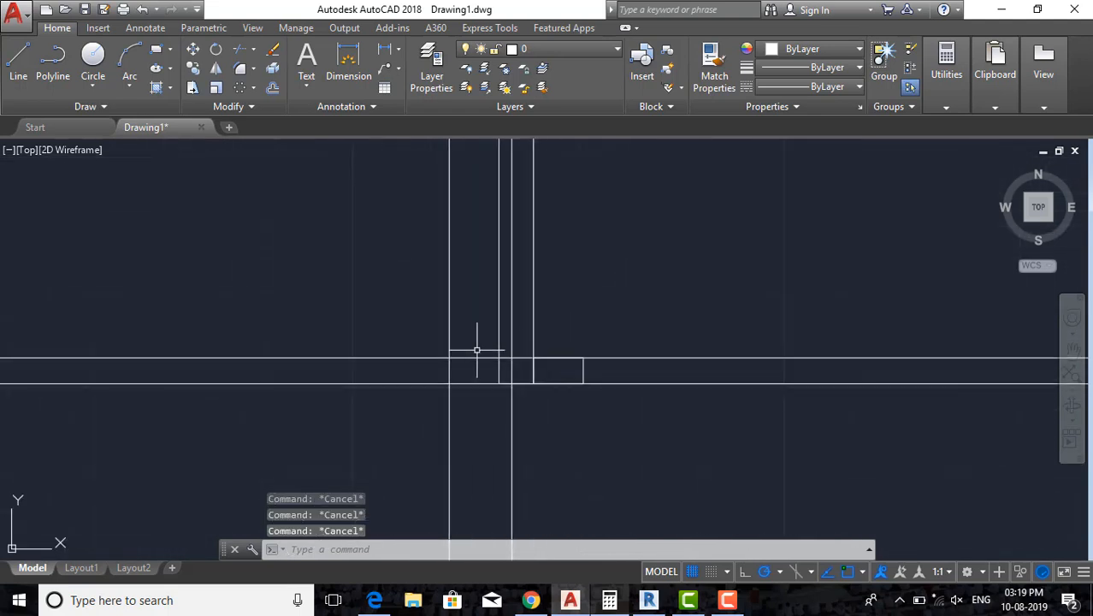
type("o")
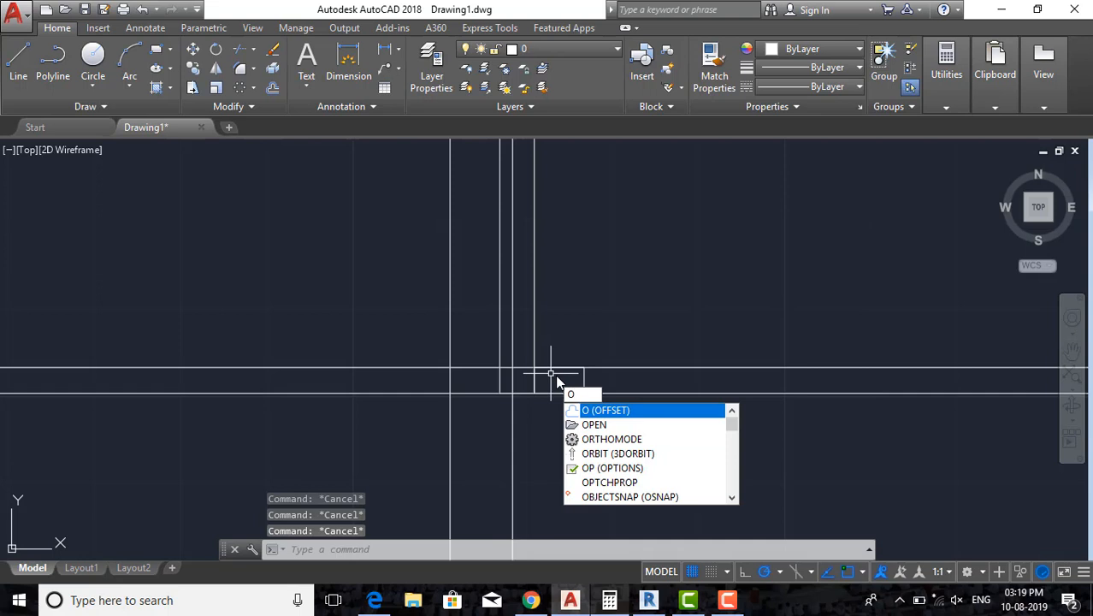
key("Return")
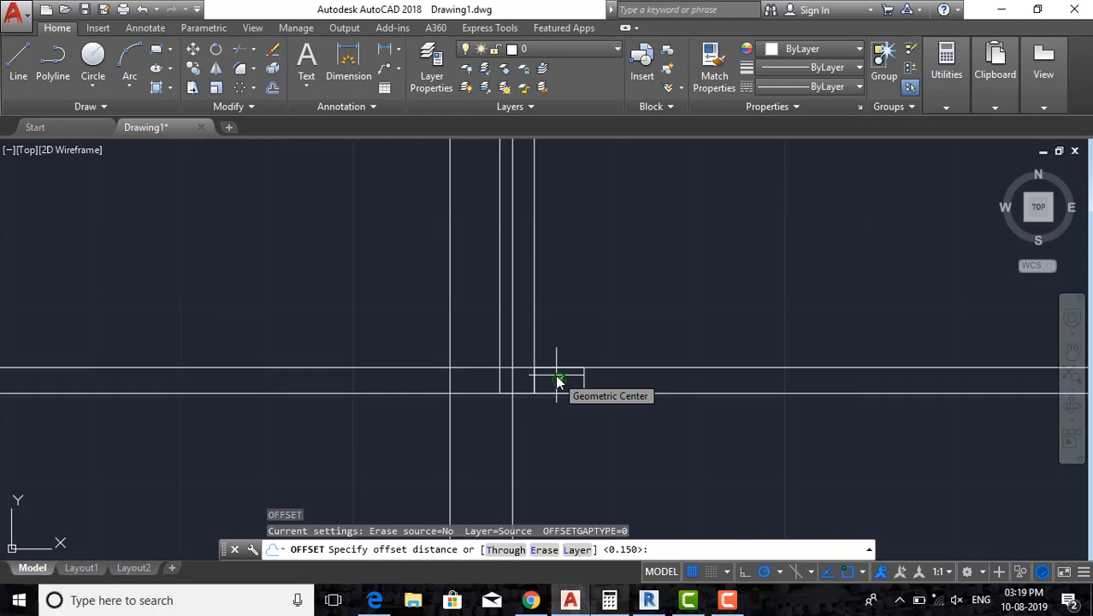
key("Return")
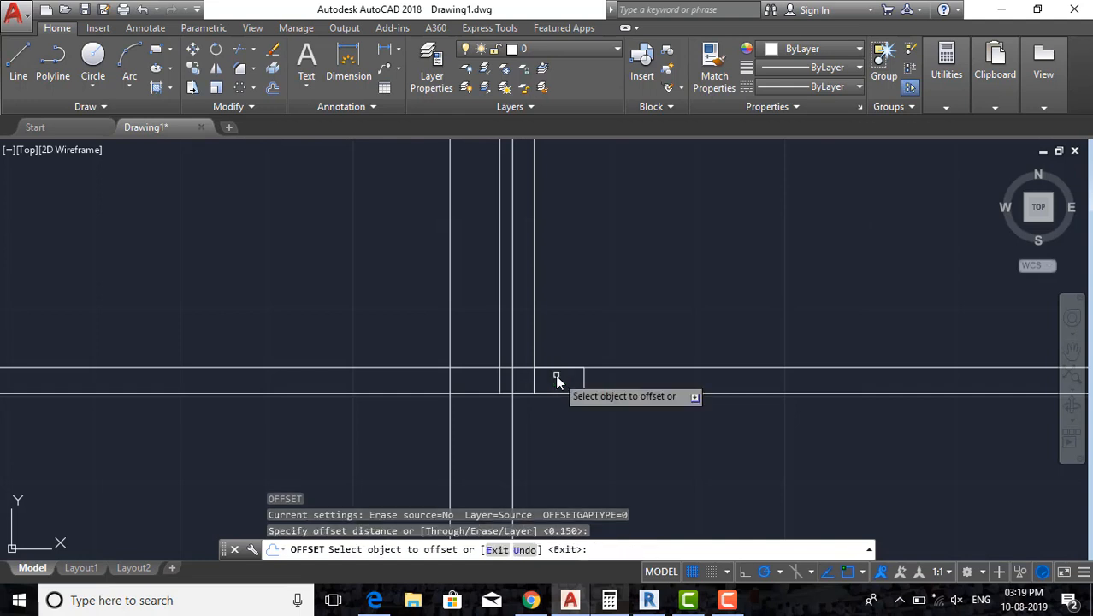
left_click(620, 370)
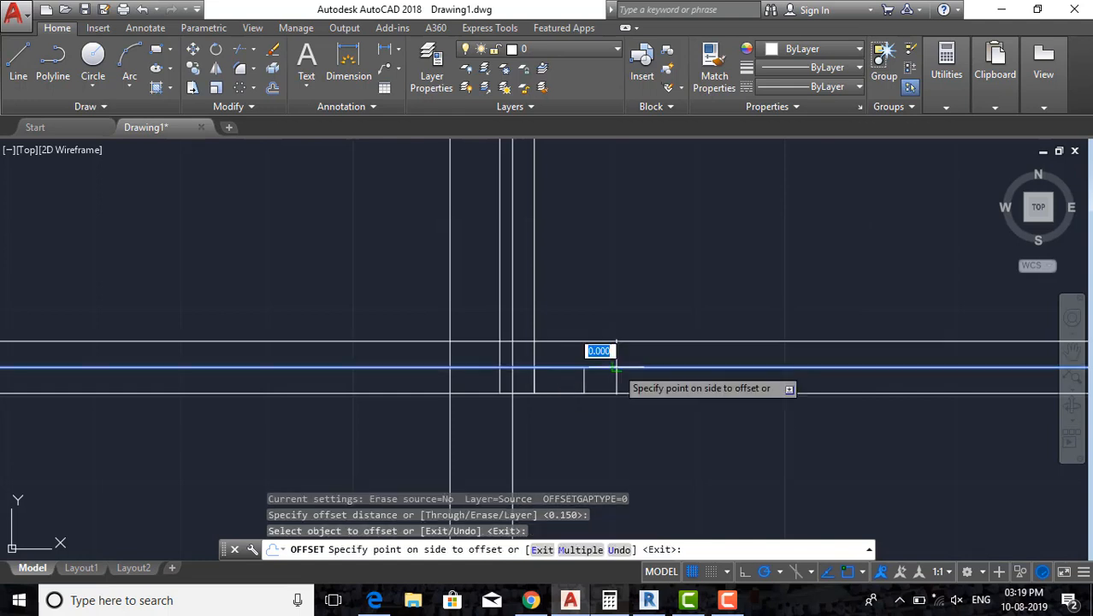
left_click(610, 263)
key("Escape")
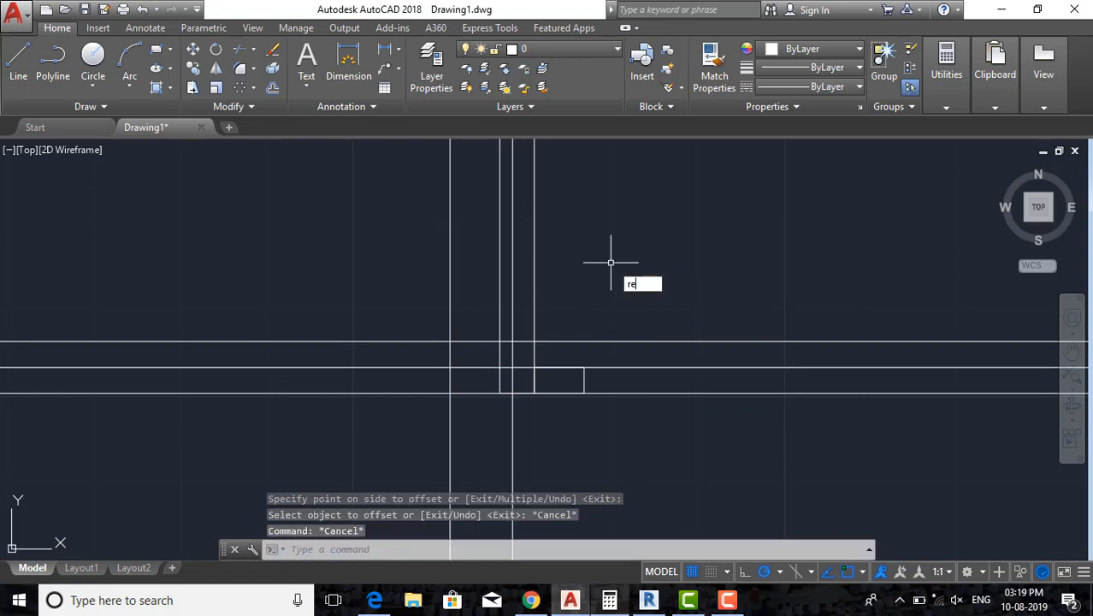
Draw the second tread rectangle between the two upper tread-level lines, from the outer vertical construction line to the pole's left side.
type("rec")
key("Return")
left_click(489, 366)
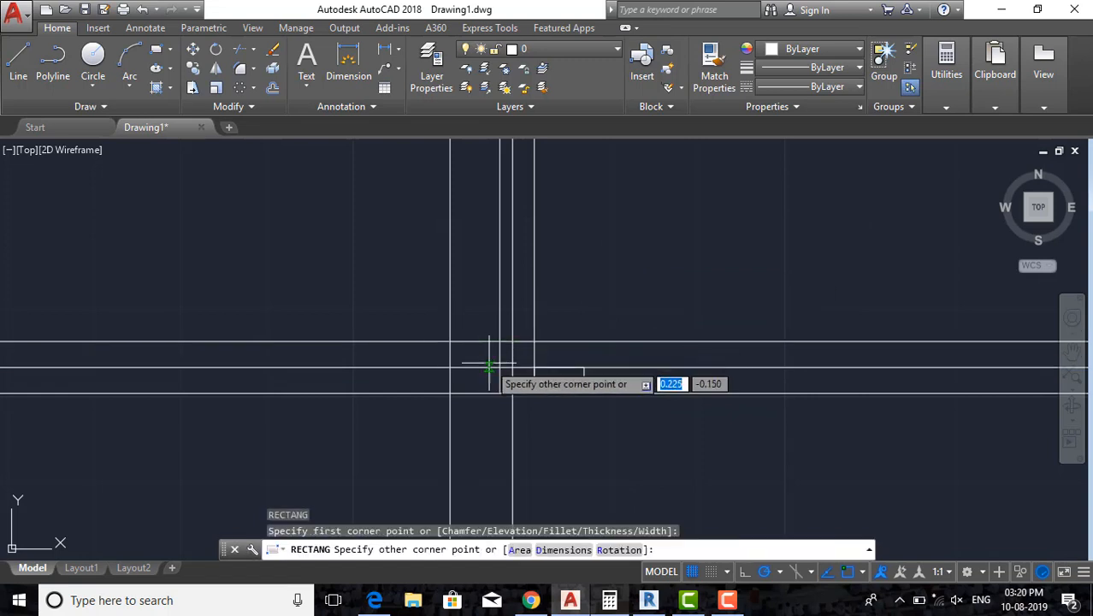
key("Escape")
key("Return")
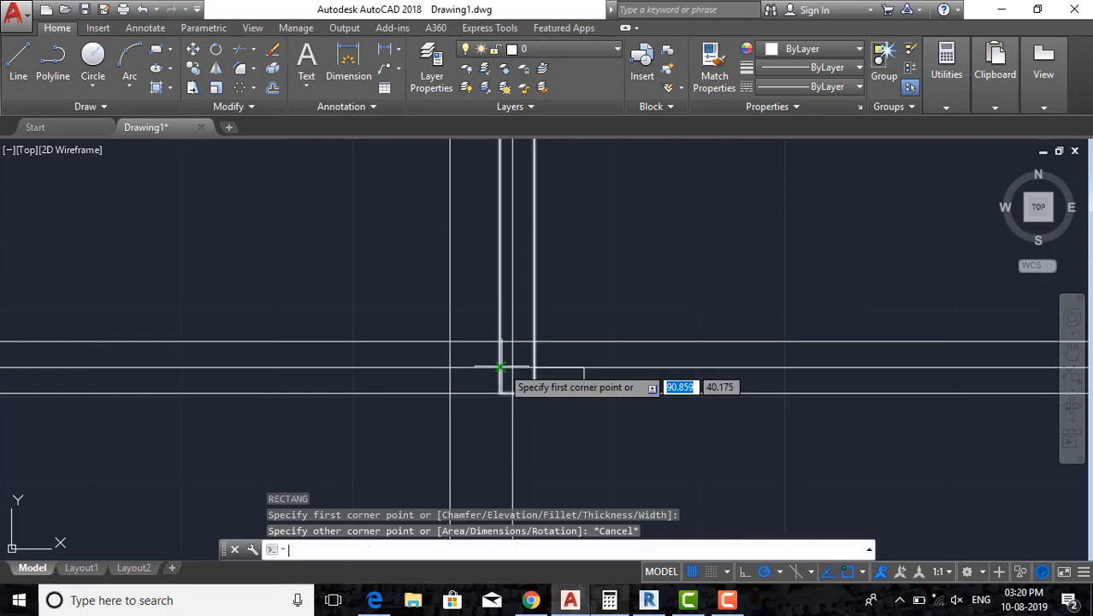
left_click(500, 369)
key("Escape")
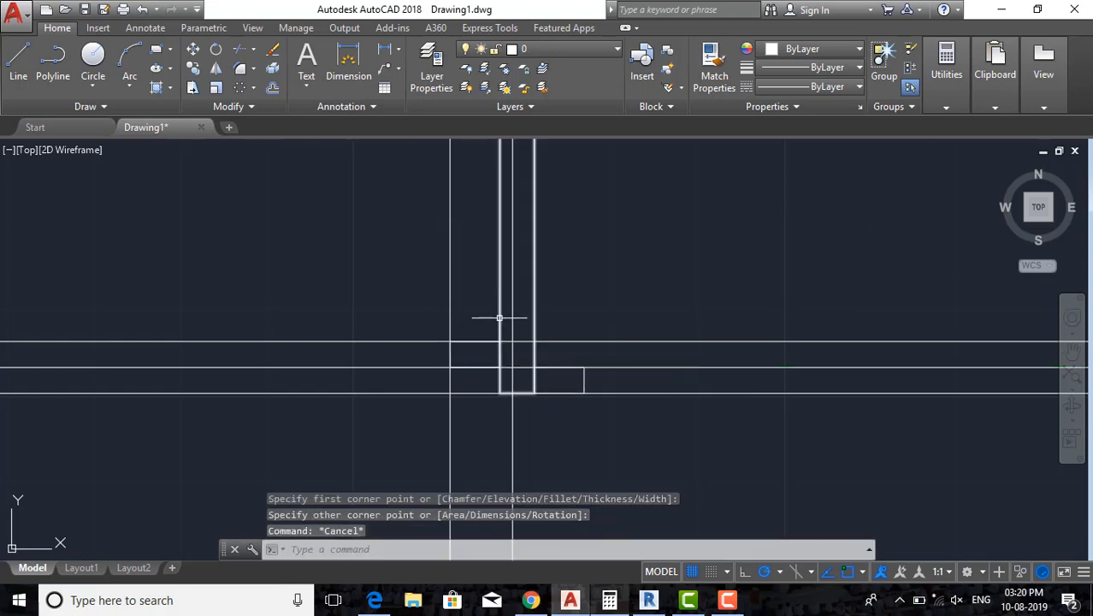
scroll(500, 318, "down", 4)
key("Escape")
key("Escape")
Move the outer vertical construction line to the outer end of the next radius counterclockwise in the plan.
middle_click_drag(551, 358, 537, 434)
scroll(542, 376, "down", 4)
middle_click_drag(541, 376, 532, 431)
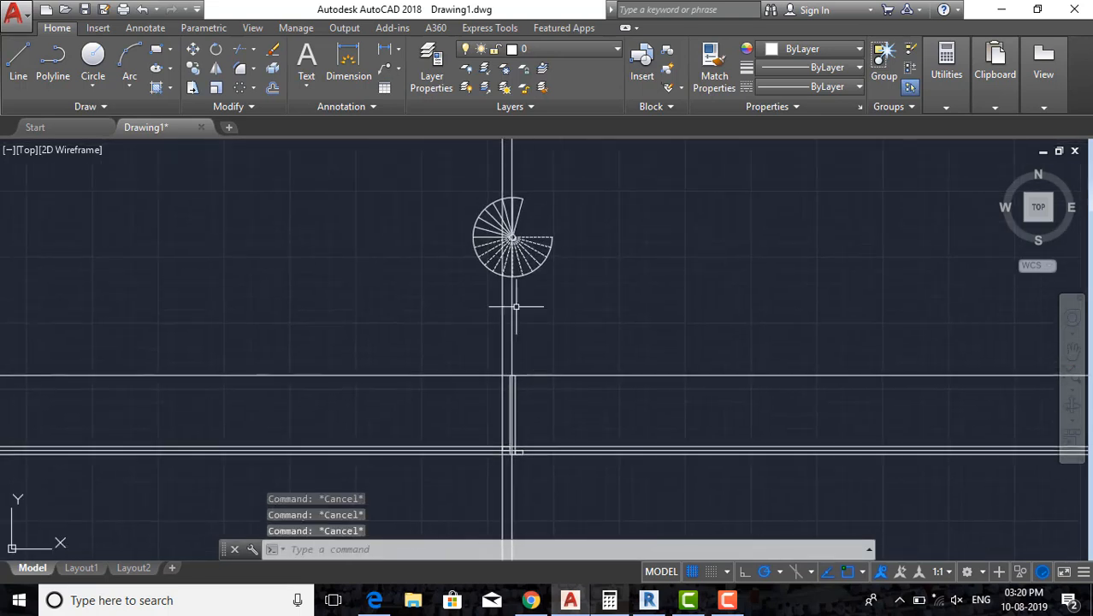
scroll(502, 224, "up", 6)
middle_click_drag(501, 183, 495, 326)
left_click(487, 325)
scroll(513, 329, "up", 2)
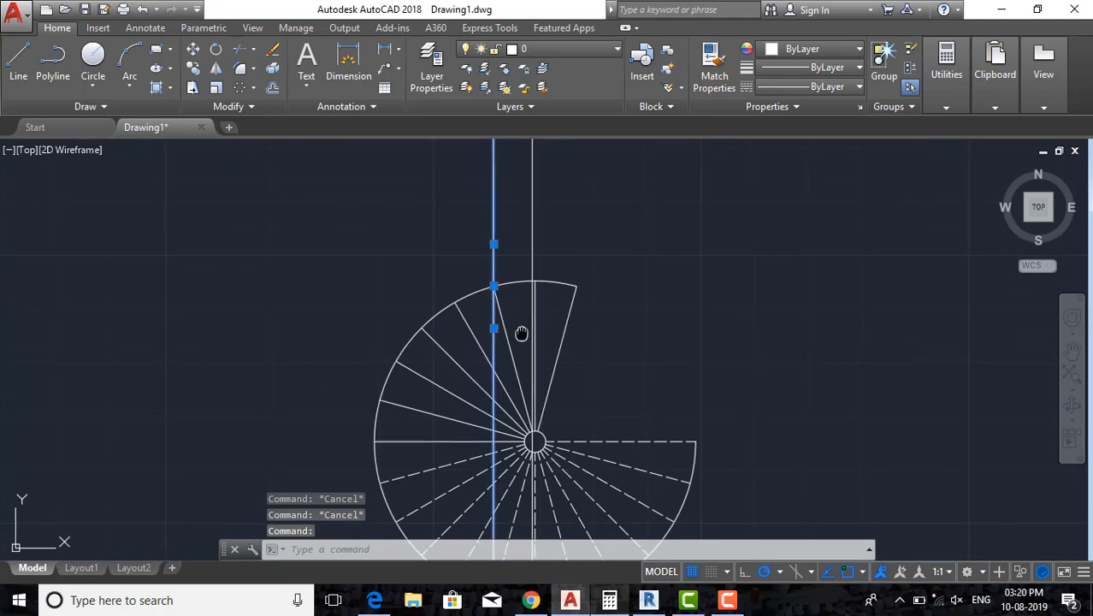
type("m")
key("Return")
scroll(507, 257, "up", 2)
left_click(487, 249)
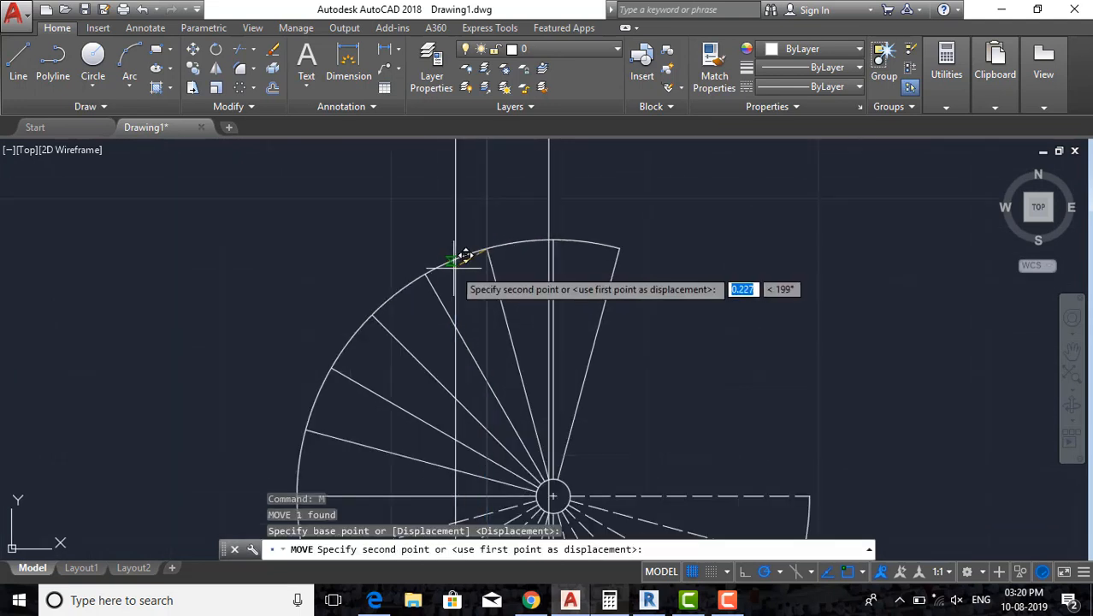
left_click(425, 275)
Move the inner vertical construction line to the inner end of the second radius left of the plan's vertical radius.
left_click(549, 205)
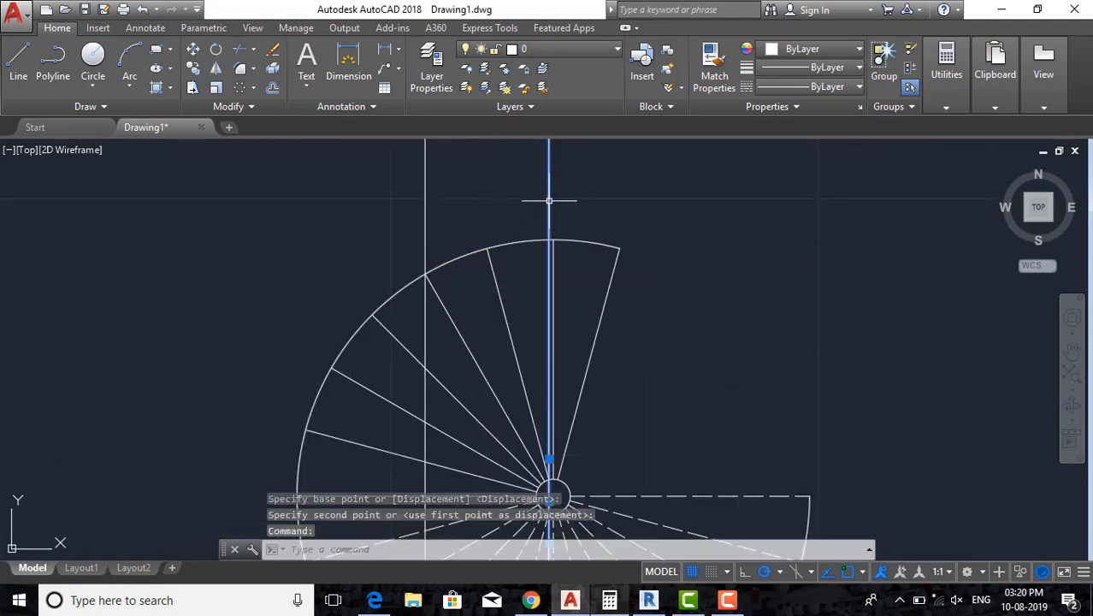
key("Return")
left_click(548, 234)
scroll(549, 478, "up", 5)
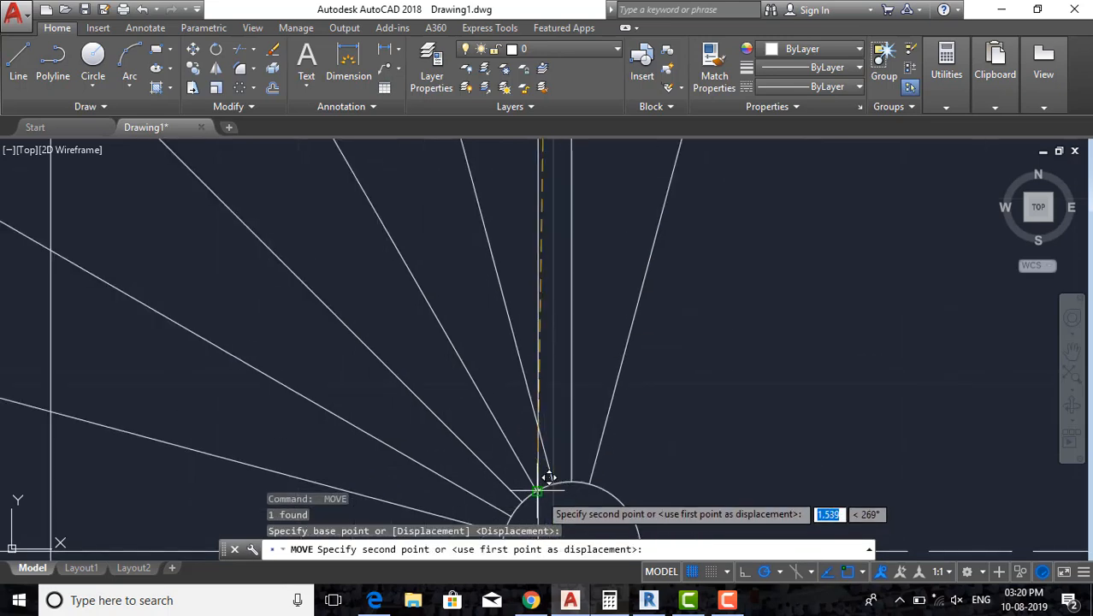
left_click(537, 490)
key("Escape")
key("Escape")
key("Escape")
Offset the horizontal line along the second tread's top edge upward by 0.15.
scroll(558, 344, "down", 5)
middle_click_drag(564, 399, 572, 289)
scroll(572, 290, "down", 2)
middle_click_drag(586, 393, 588, 392)
scroll(558, 424, "up", 3)
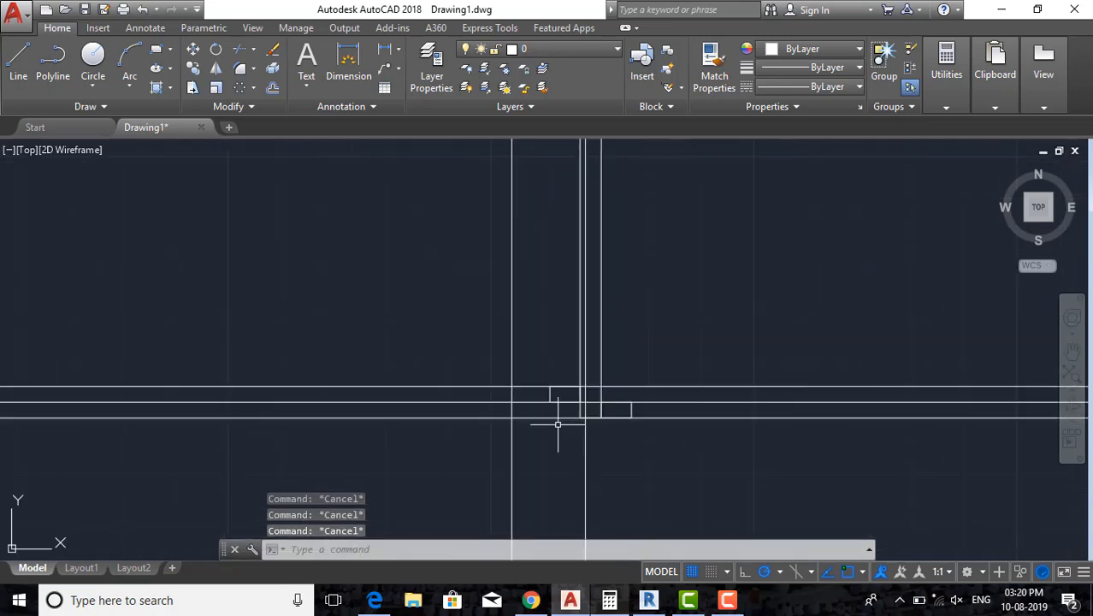
type("o")
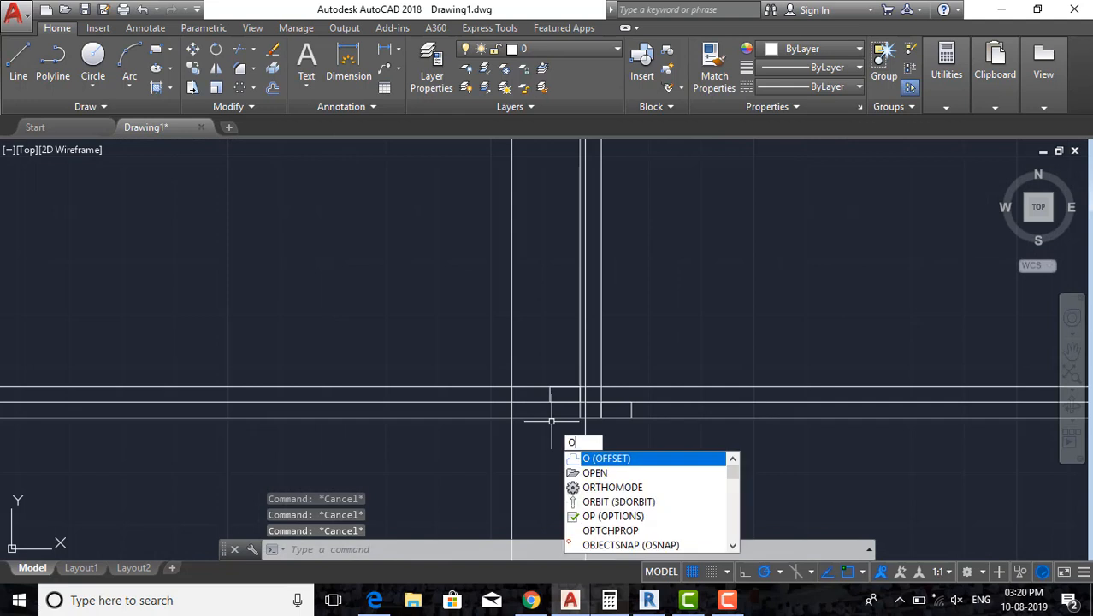
key("Return")
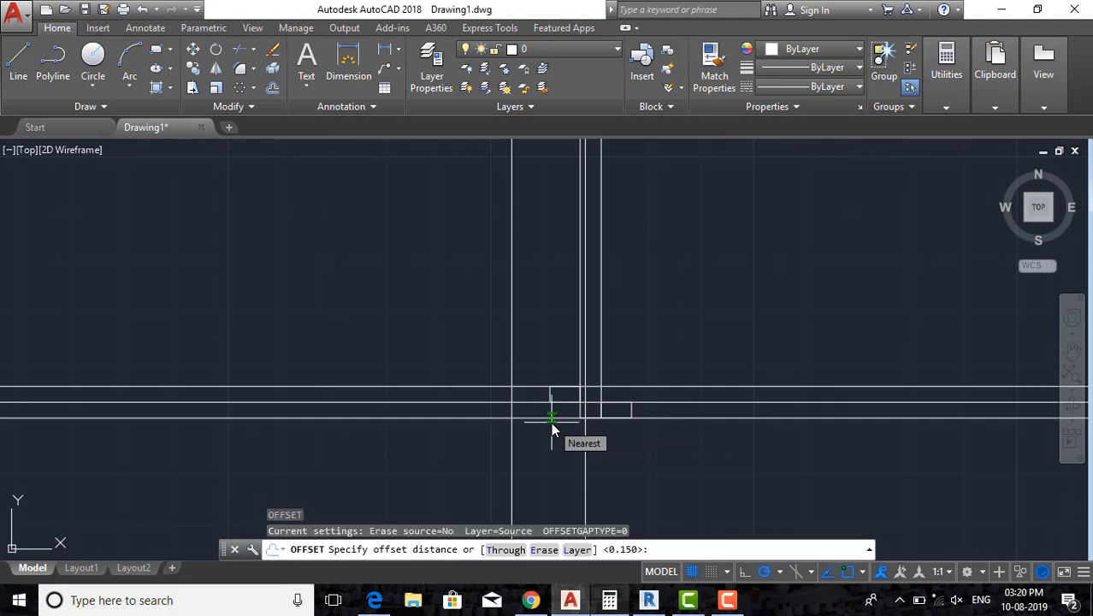
key("Return")
scroll(530, 393, "up", 2)
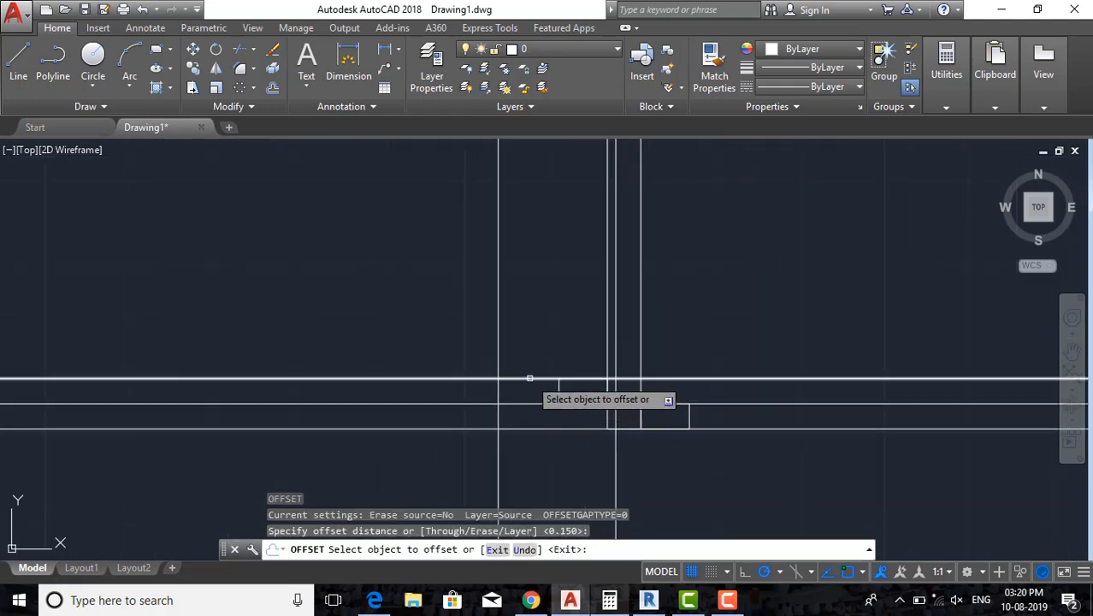
left_click(530, 379)
key("Escape")
key("Escape")
key("Escape")
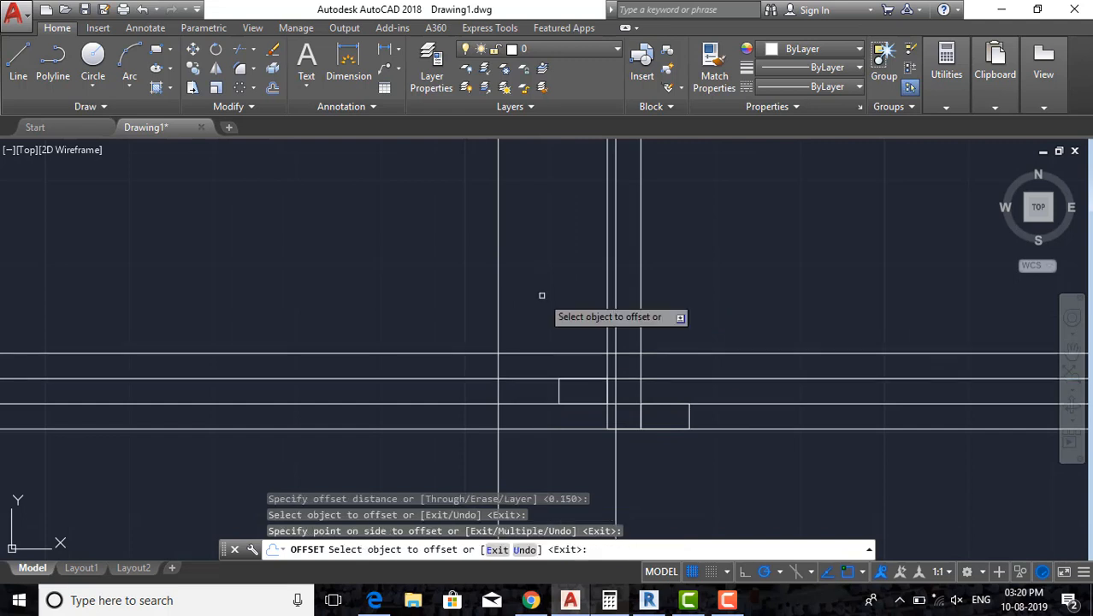
Draw the third tread rectangle between the two uppermost tread-level lines, from the outer vertical construction line to the pole's left side.
key("Return")
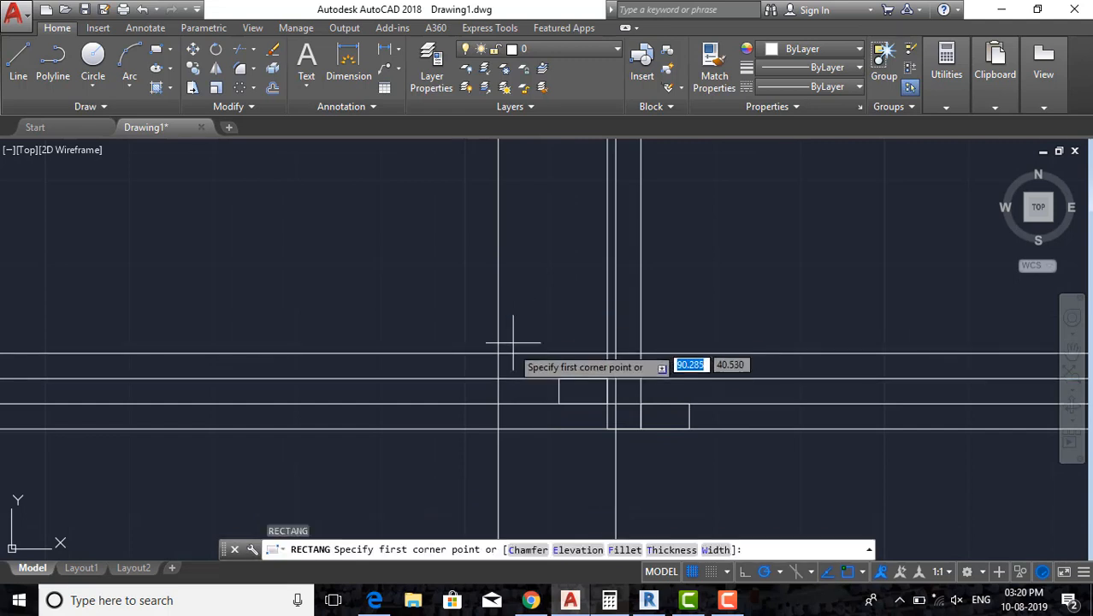
left_click(499, 352)
key("Escape")
key("Escape")
key("Escape")
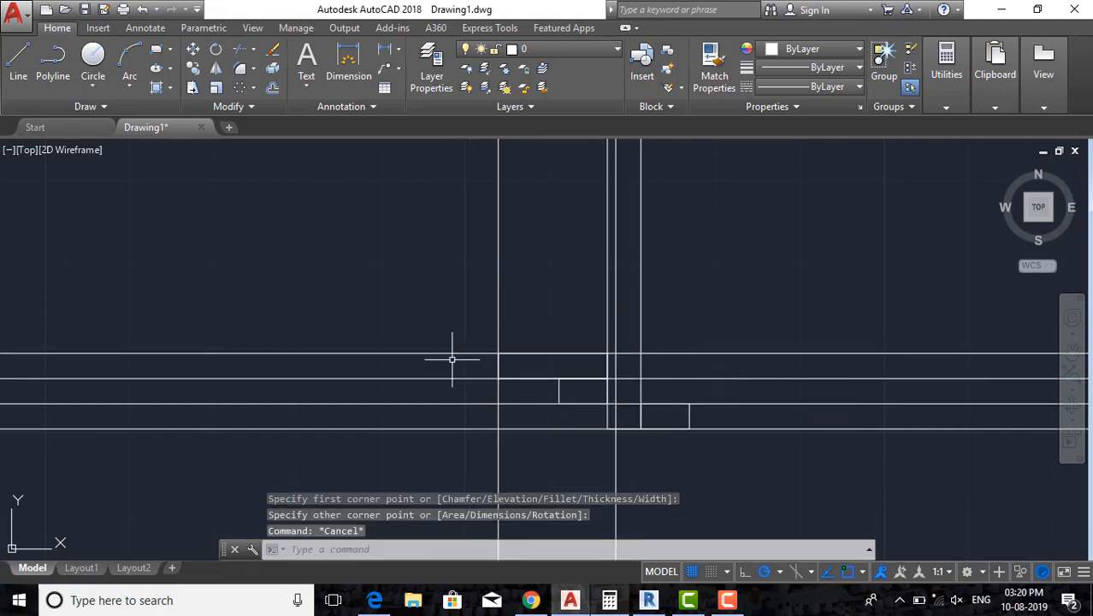
Move the outer vertical construction line to the outer end of the third radius left of the plan's vertical radius.
scroll(451, 359, "down", 3)
middle_click_drag(524, 278, 539, 385)
scroll(544, 374, "down", 2)
middle_click_drag(566, 258, 571, 377)
scroll(542, 221, "up", 2)
middle_click_drag(521, 197, 532, 288)
scroll(525, 281, "up", 2)
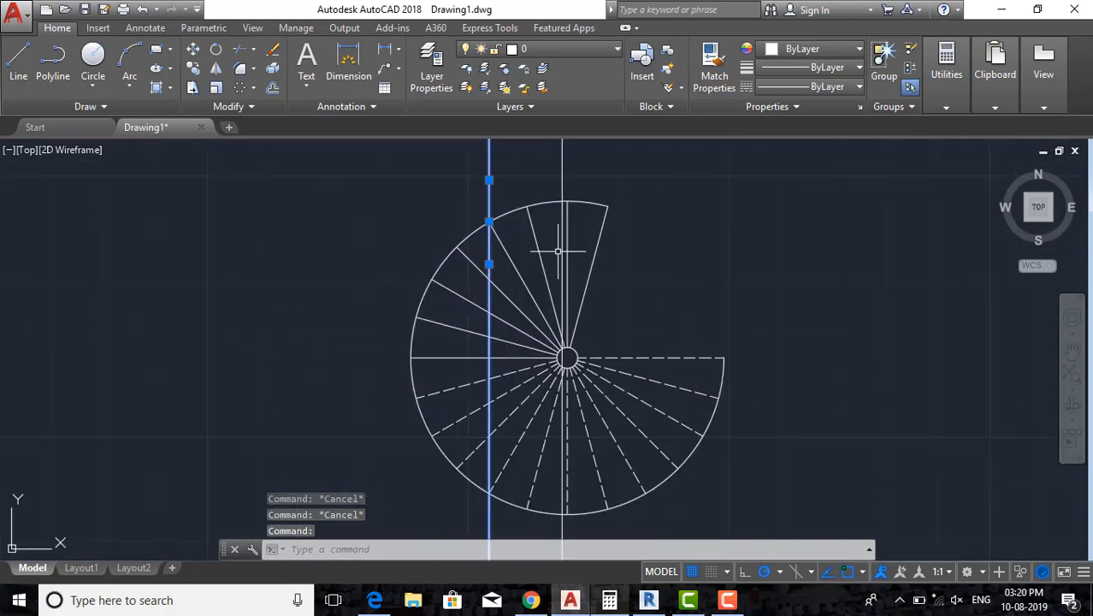
type("m")
key("Return")
scroll(498, 255, "up", 2)
left_click(483, 205)
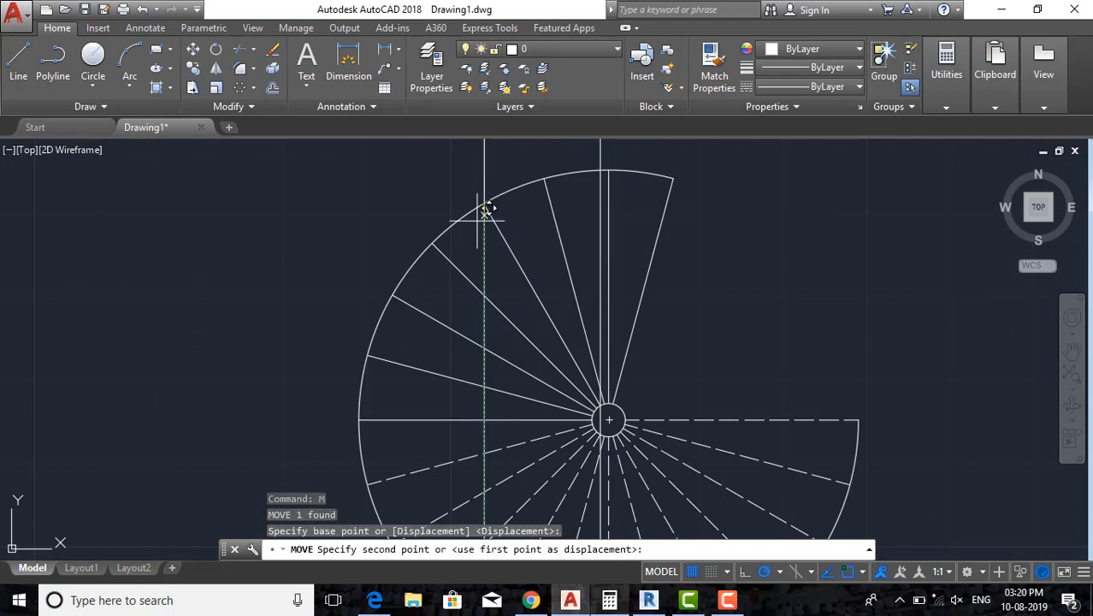
left_click(432, 243)
key("Escape")
left_click(597, 212)
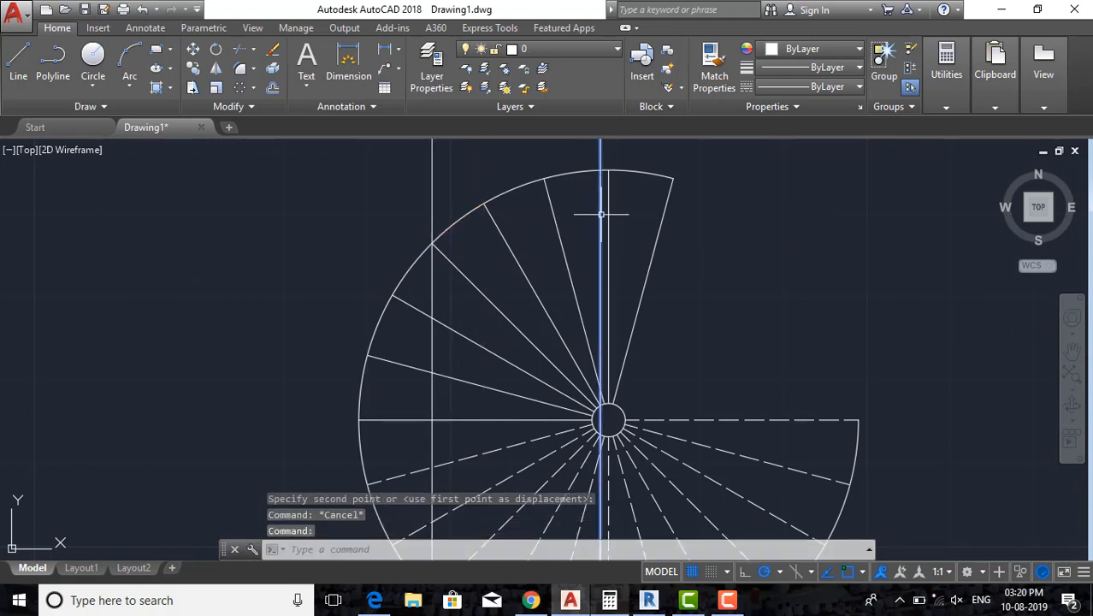
type("m")
key("Return")
left_click(599, 224)
scroll(596, 386, "up", 2)
key("Escape")
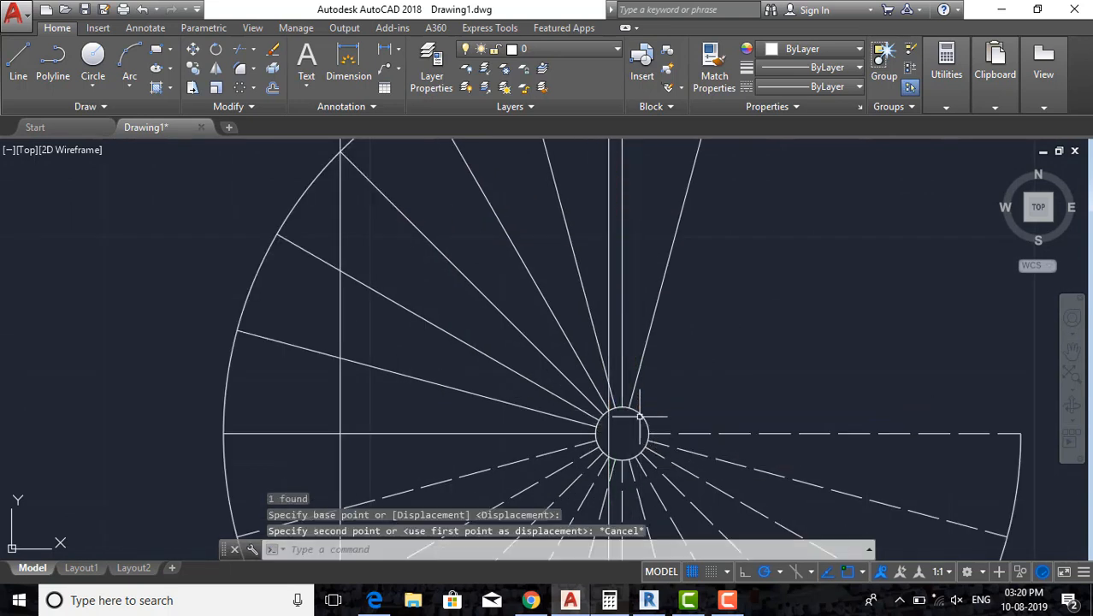
Move the inner vertical construction line leftward to near the inner end of the third radius left of the plan's vertical radius.
scroll(603, 391, "up", 2)
scroll(608, 413, "up", 3)
type("m")
key("Return")
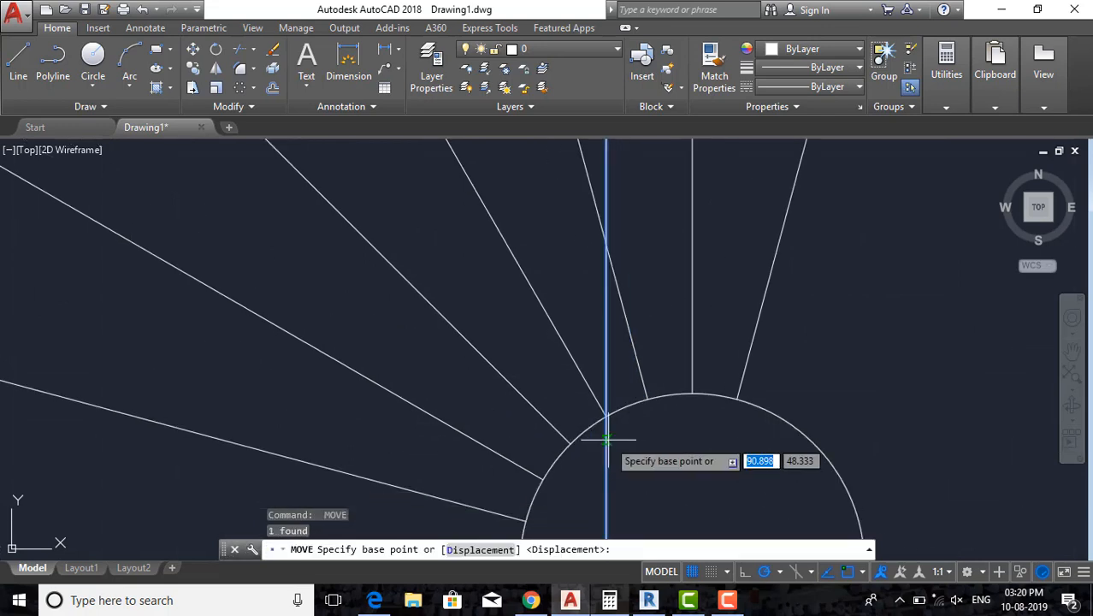
left_click(607, 439)
left_click(571, 440)
Align the inner vertical construction line exactly with the point where the third radius meets the central pole circle.
scroll(607, 388, "down", 4)
scroll(612, 386, "up", 4)
left_click(580, 371)
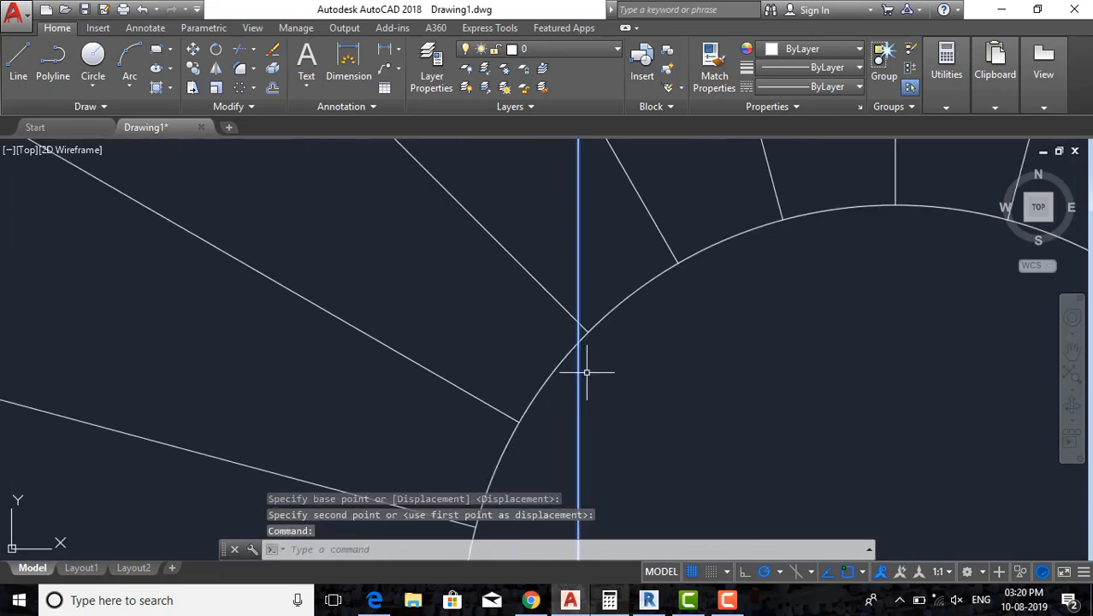
type("m")
key("Return")
left_click(580, 372)
left_click(588, 332)
key("Escape")
key("Escape")
key("Escape")
scroll(603, 325, "down", 10)
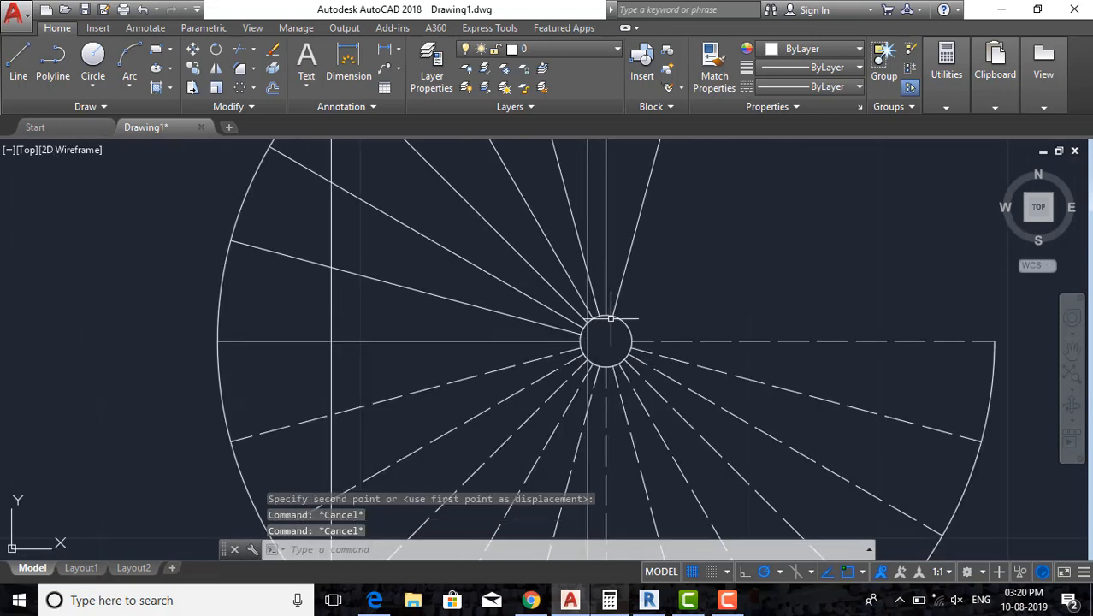
Offset the horizontal line along the third tread's top edge upward by 0.15.
middle_click_drag(595, 487, 589, 377)
scroll(622, 409, "up", 4)
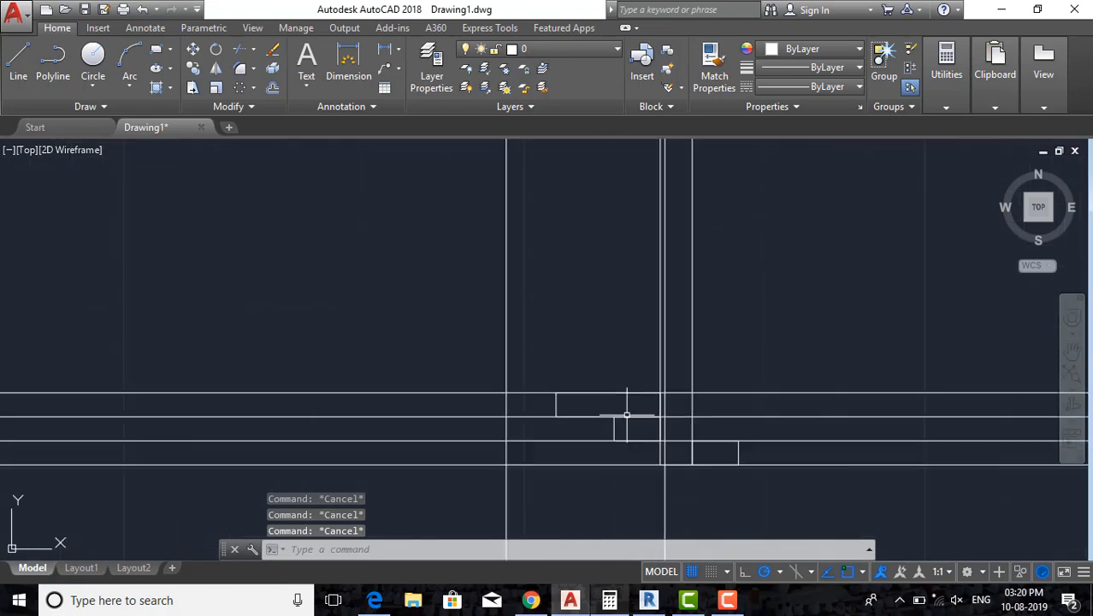
type("o")
key("Return")
key("Return")
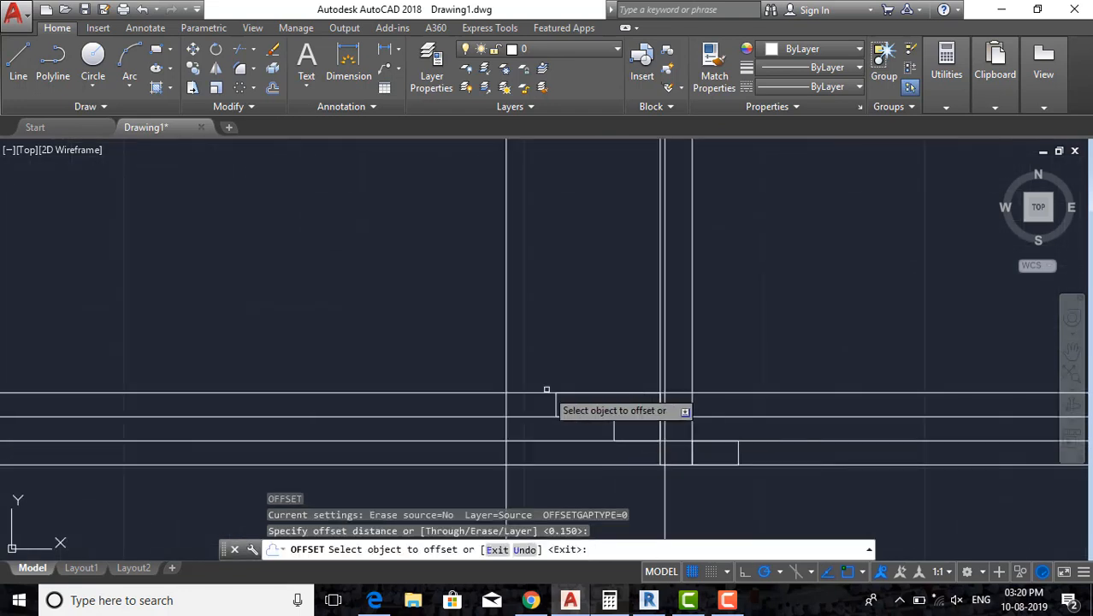
left_click(537, 393)
left_click(549, 338)
key("Escape")
key("Escape")
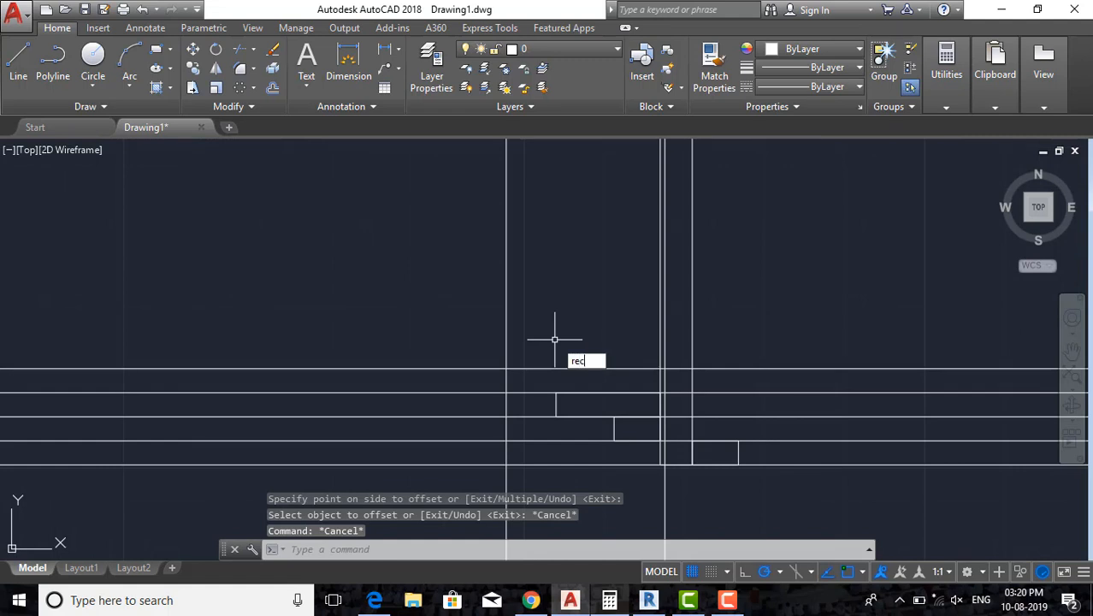
Draw the fourth tread rectangle between the two uppermost tread-level lines, from the outer vertical construction line to the pole's left side.
type("rec")
key("Return")
left_click(507, 369)
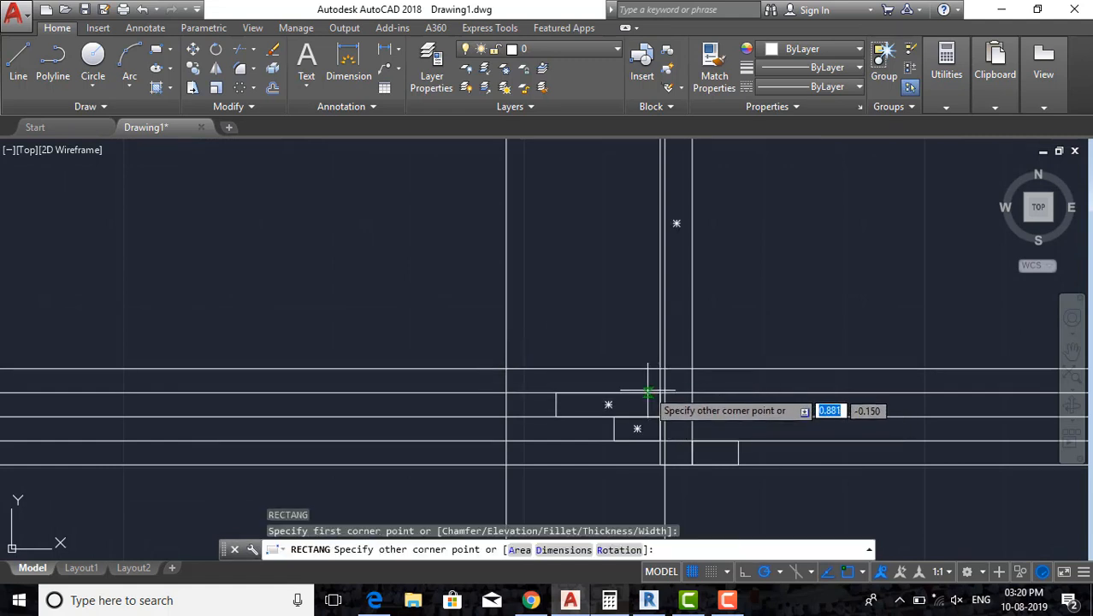
scroll(660, 392, "up", 2)
key("Escape")
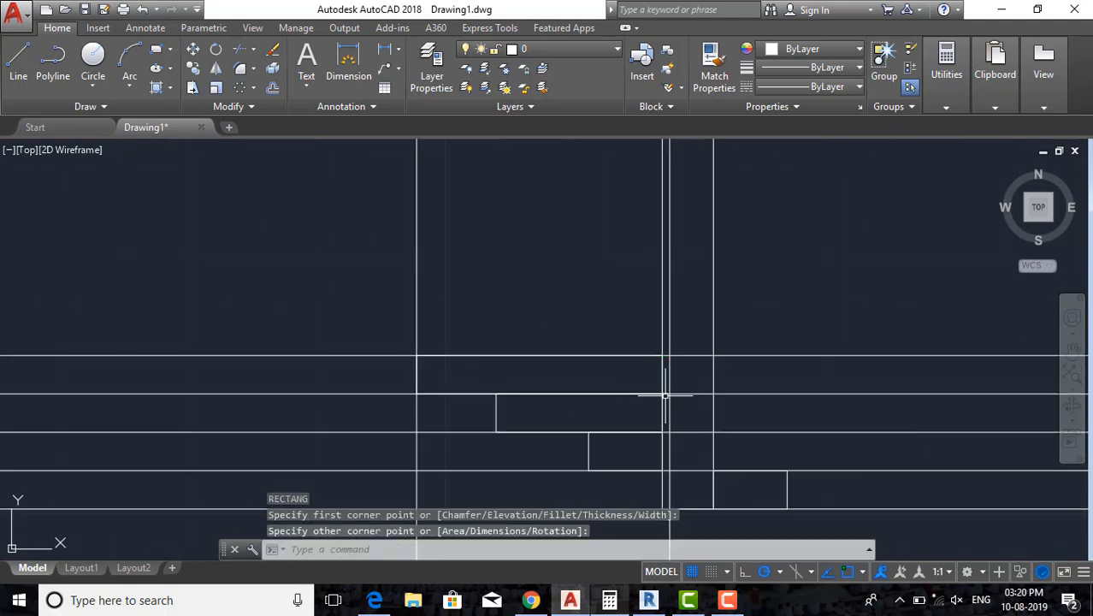
scroll(609, 378, "down", 6)
key("Escape")
key("Escape")
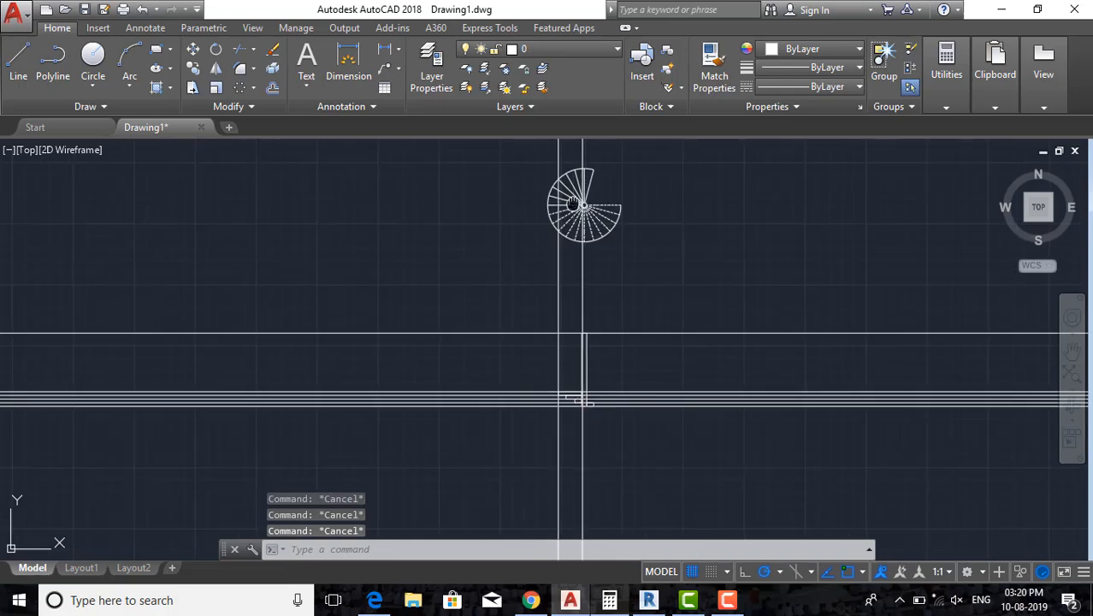
Move the outer vertical construction line to the outer end of the fourth radius left of the plan's vertical radius.
scroll(573, 202, "up", 5)
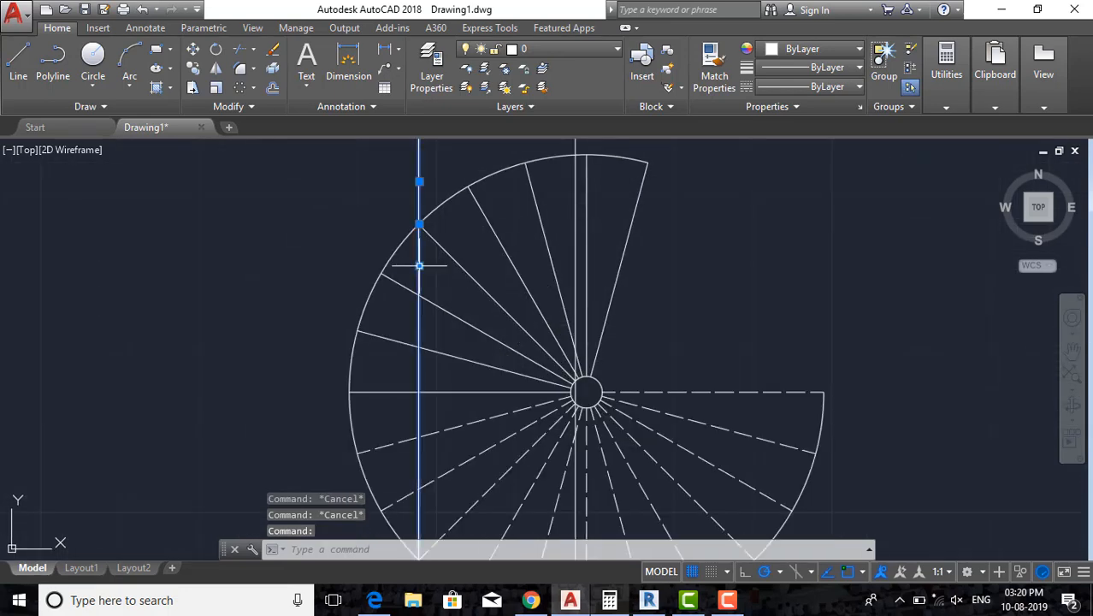
middle_click_drag(474, 304, 524, 290)
type("m")
key("Return")
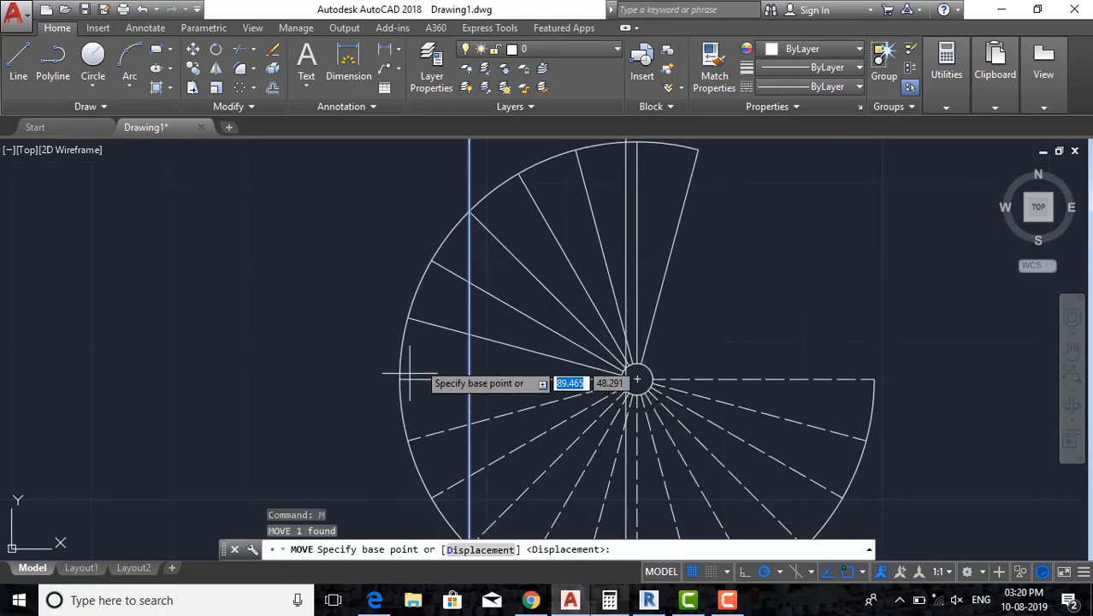
left_click(469, 212)
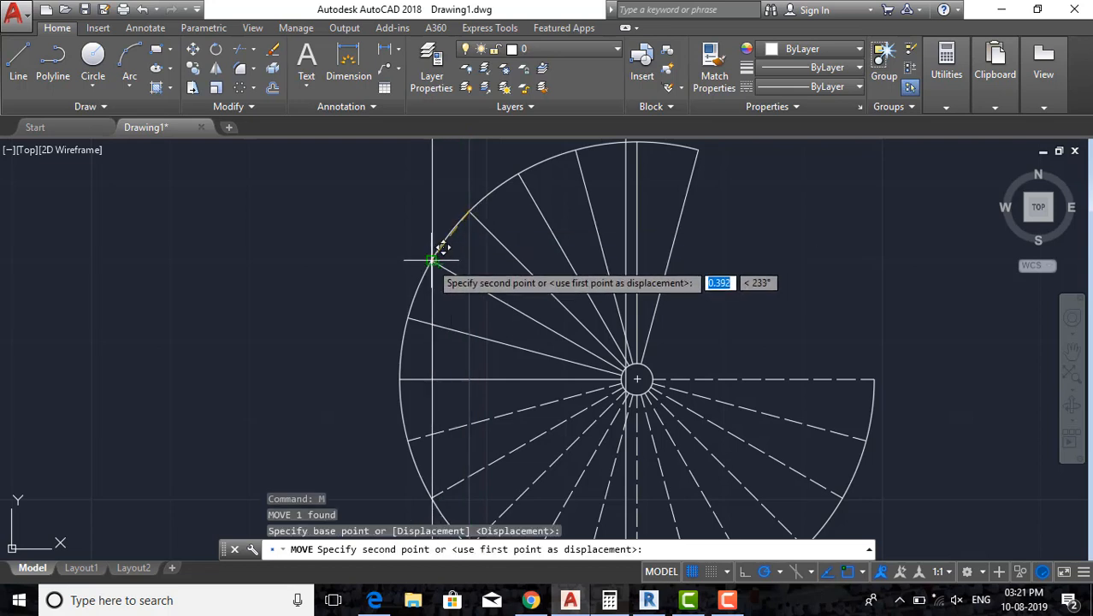
key("Escape")
key("Escape")
key("Escape")
key("Escape")
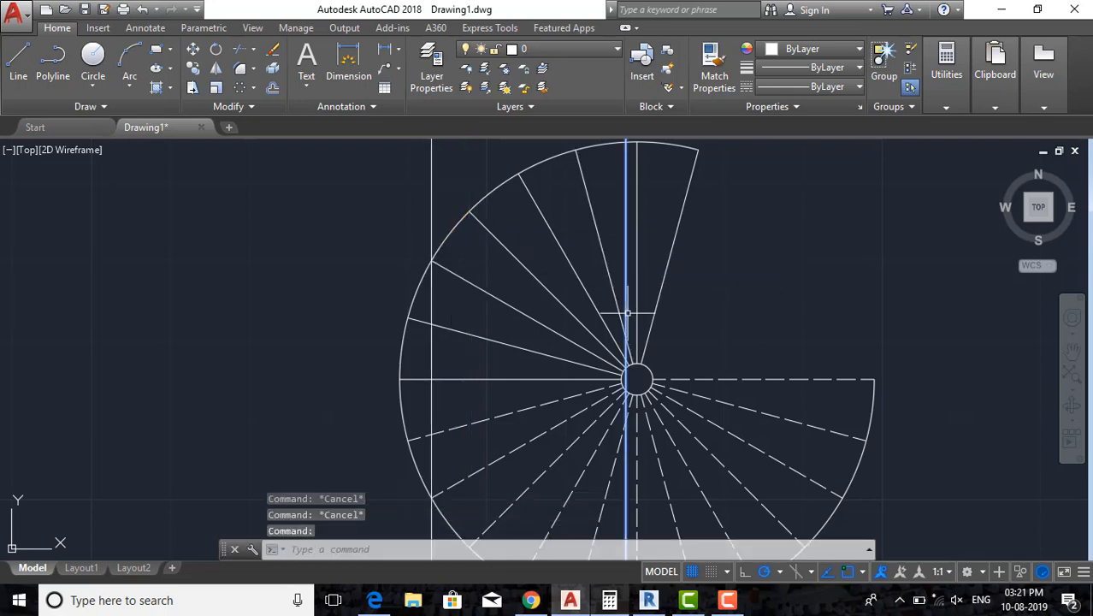
Move the inner vertical construction line to the inner end of the fourth radius left of the plan's vertical radius.
scroll(628, 367, "up", 5)
key("Return")
scroll(633, 366, "up", 2)
left_click(622, 380)
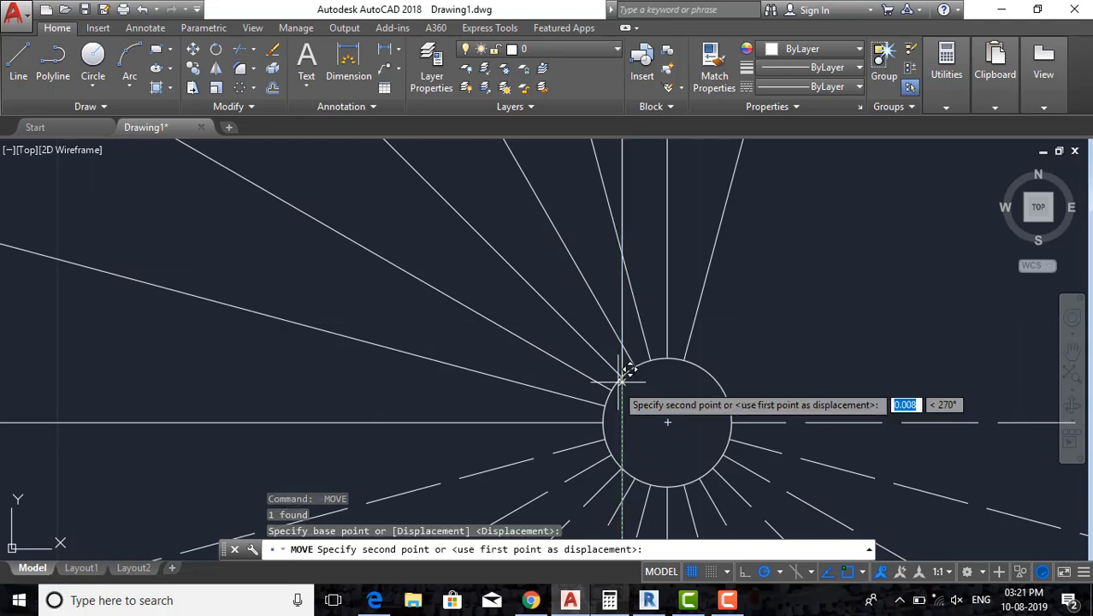
left_click(611, 388)
key("Escape")
key("Escape")
key("Escape")
Offset the horizontal line along the fourth tread's top edge upward by 0.15.
scroll(610, 299, "down", 9)
middle_click_drag(608, 416, 617, 270)
middle_click_drag(617, 399, 622, 218)
key("Return")
key("Return")
scroll(568, 470, "up", 5)
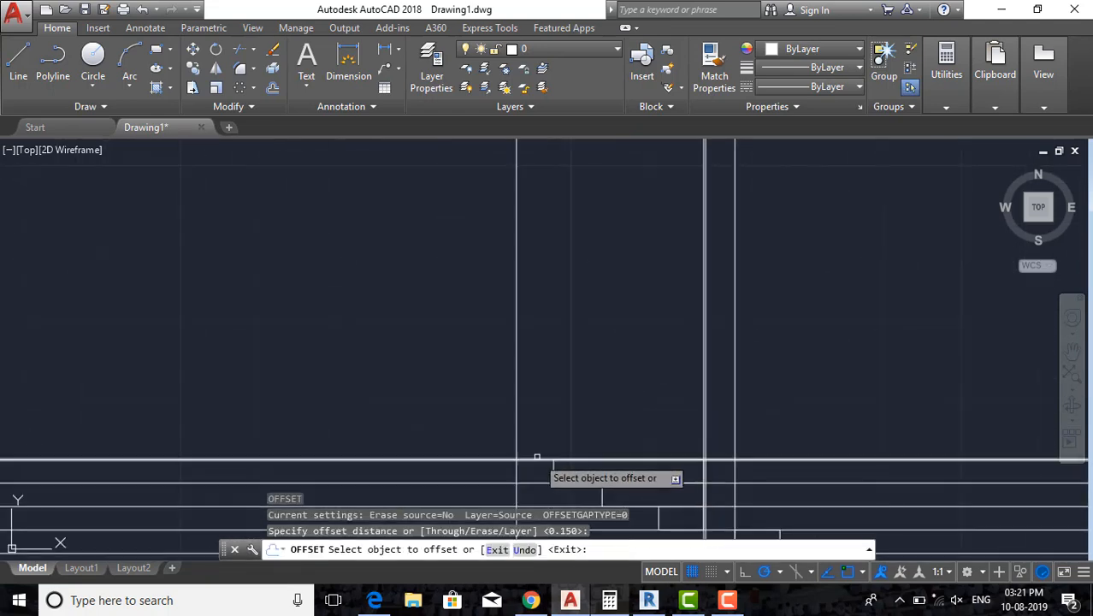
left_click(536, 458)
left_click(542, 412)
key("Escape")
key("Escape")
middle_click_drag(564, 425, 568, 351)
type("rec")
key("Return")
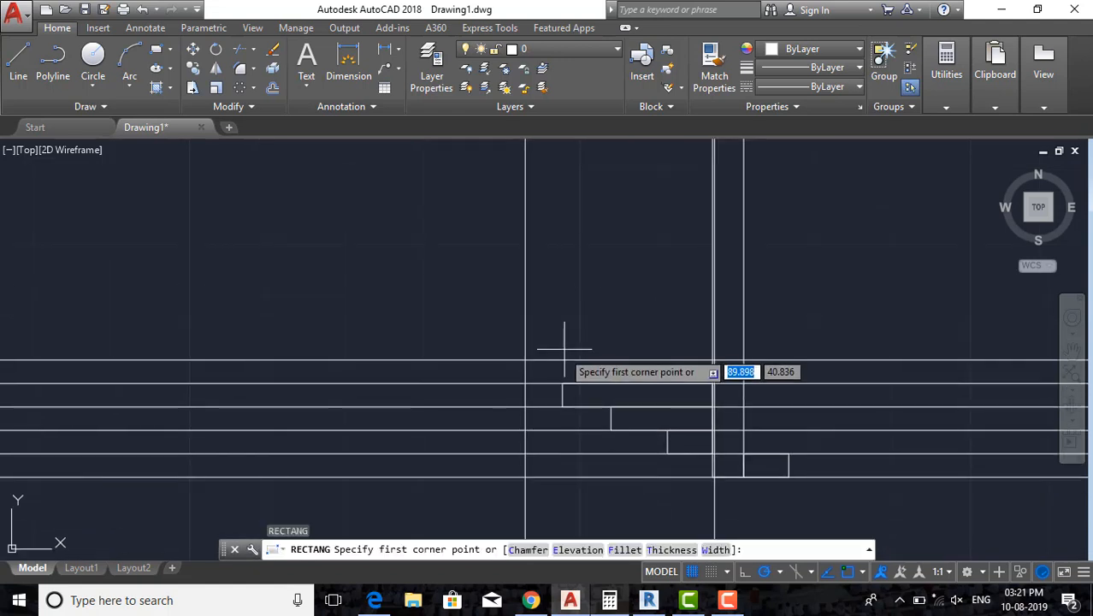
left_click(525, 360)
scroll(736, 432, "up", 3)
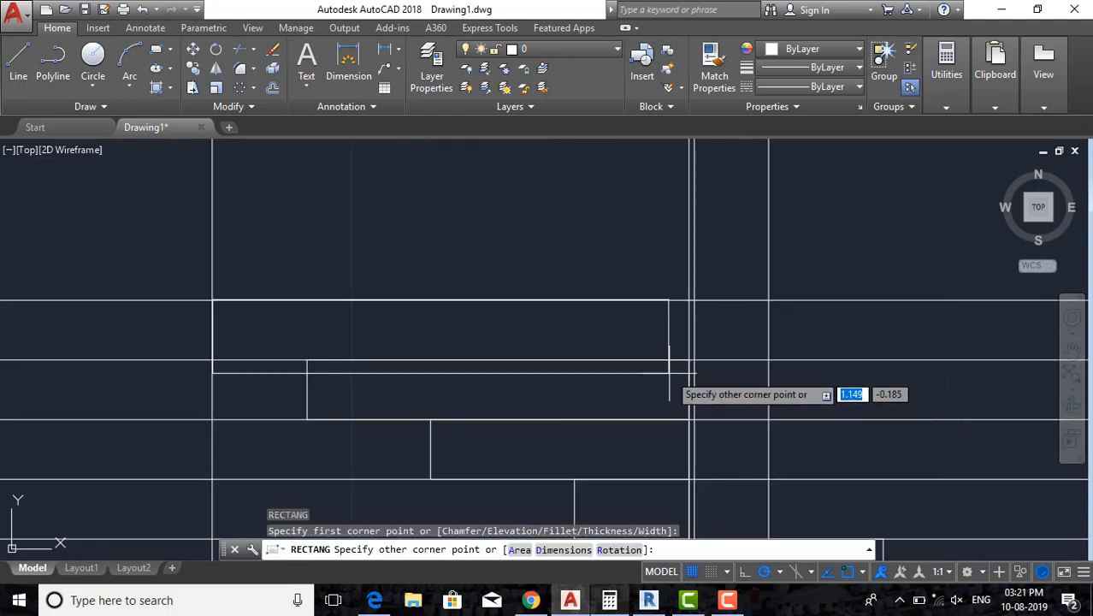
scroll(692, 380, "down", 2)
scroll(696, 367, "down", 2)
key("Escape")
key("Escape")
Select the inner vertical construction line just inside the pole's left side in the elevation.
left_click(702, 468)
left_click(690, 478)
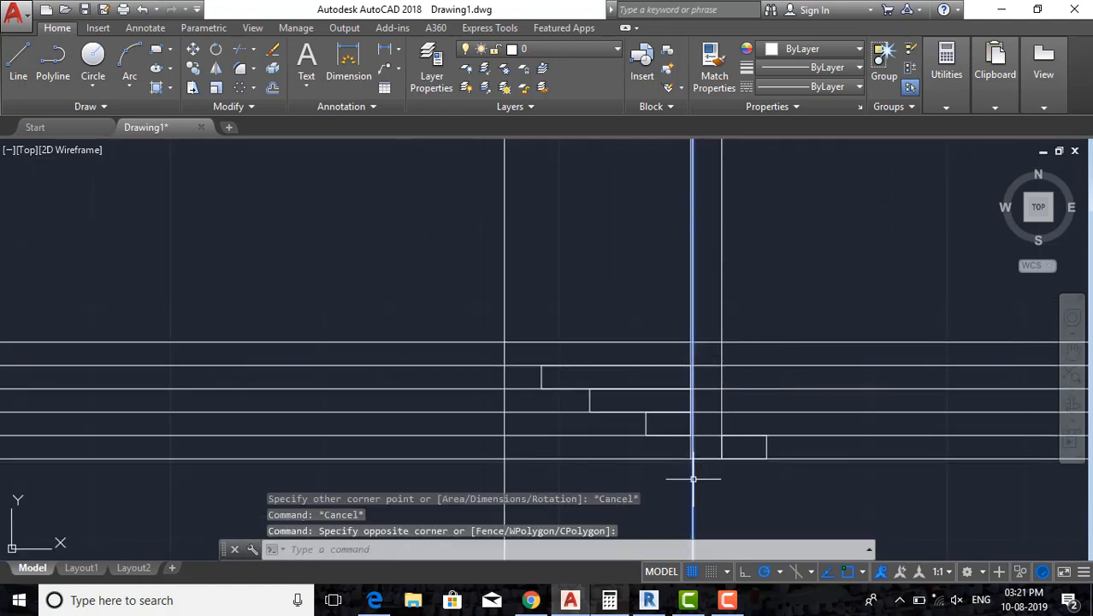
Draw the next tread rectangle in the elevation, from the outer vertical construction line to the central pole between the top two horizontal lines.
scroll(709, 436, "down", 6)
scroll(718, 421, "down", 2)
scroll(721, 419, "up", 6)
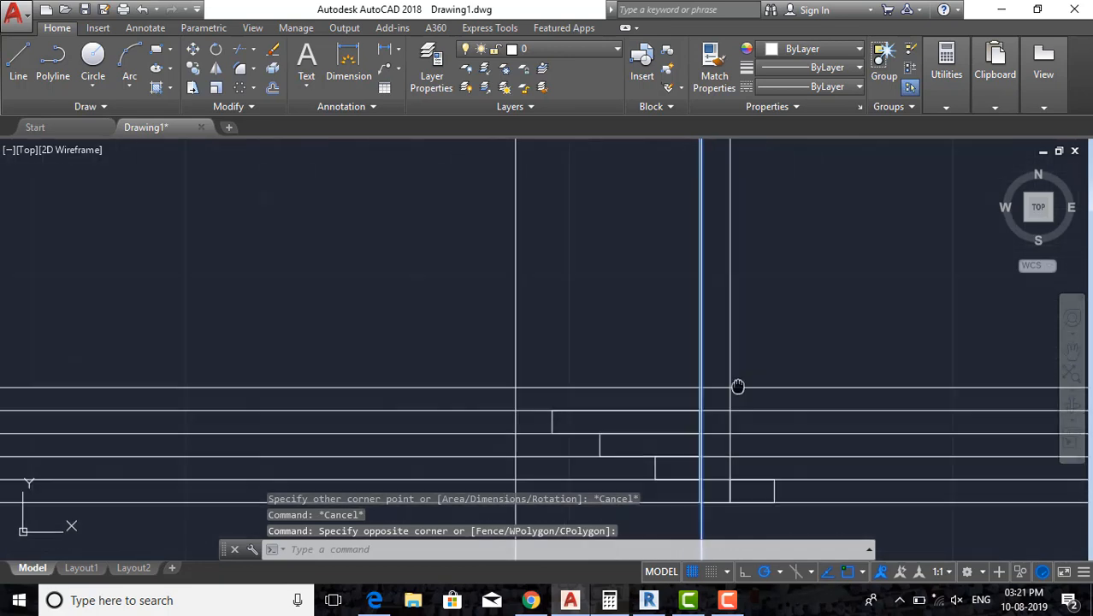
key("Escape")
scroll(703, 398, "up", 2)
type("rec")
key("Return")
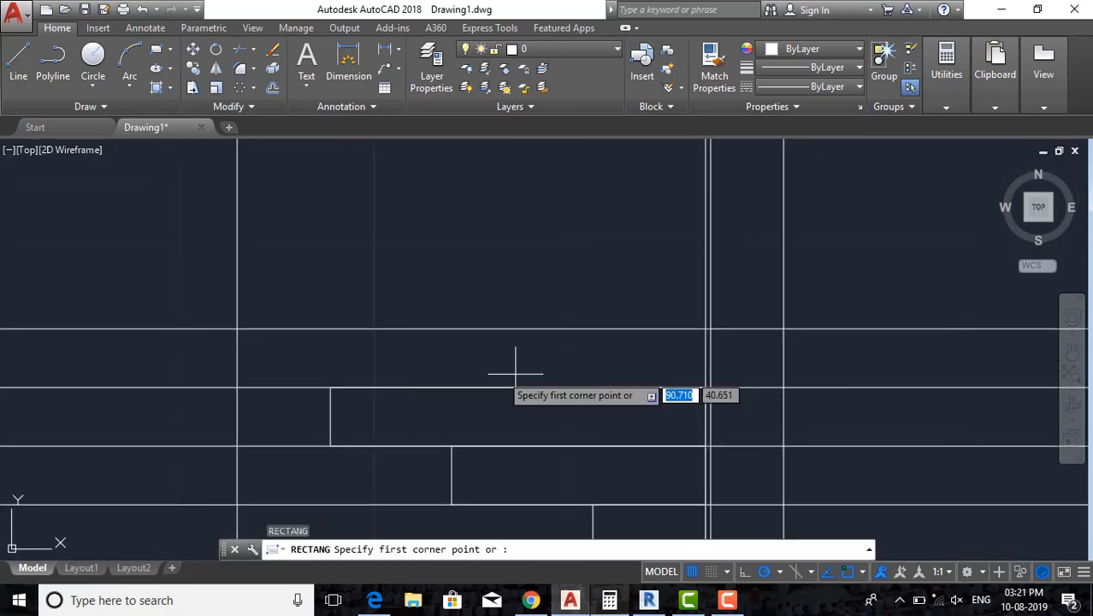
left_click(240, 329)
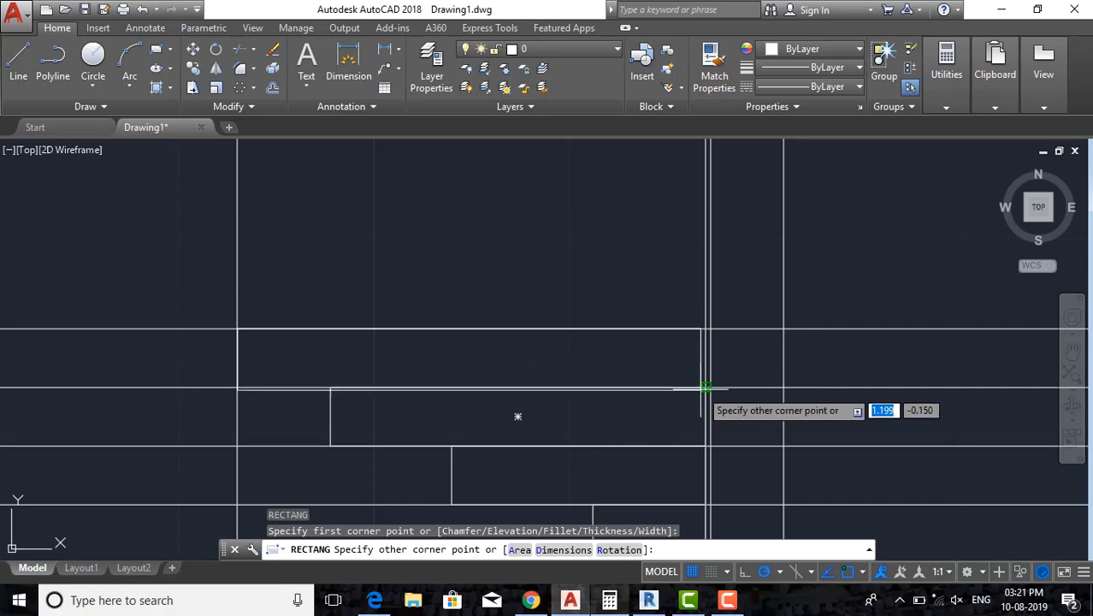
key("Escape")
key("Escape")
key("Escape")
scroll(629, 378, "down", 8)
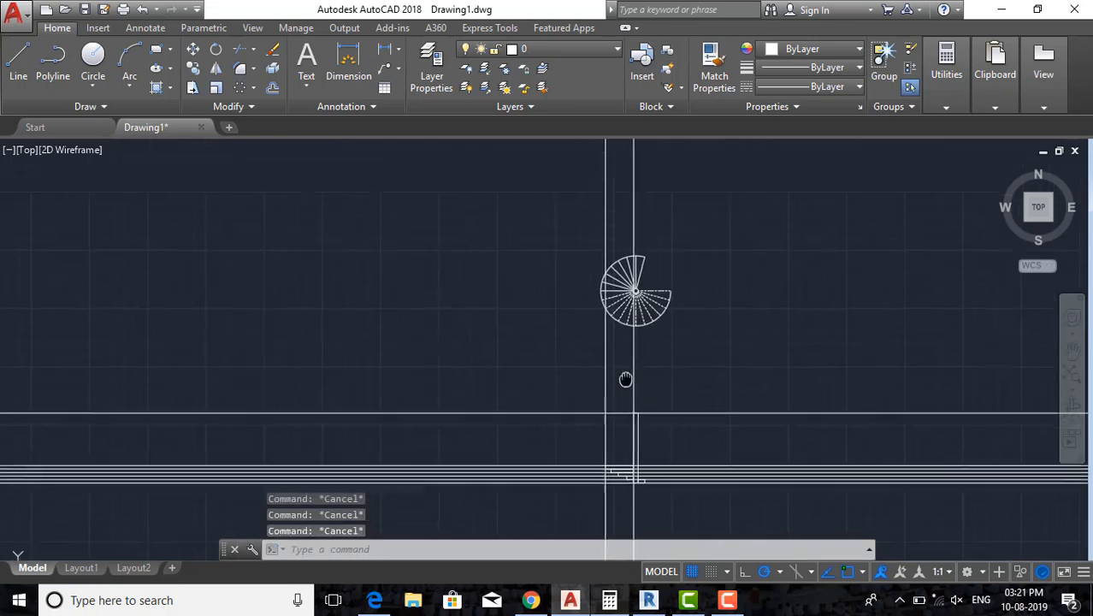
Move the outer vertical construction line to the outer endpoint of the plan's tread line just above the horizontal radius.
scroll(568, 280, "up", 4)
left_click(569, 243)
scroll(572, 224, "up", 3)
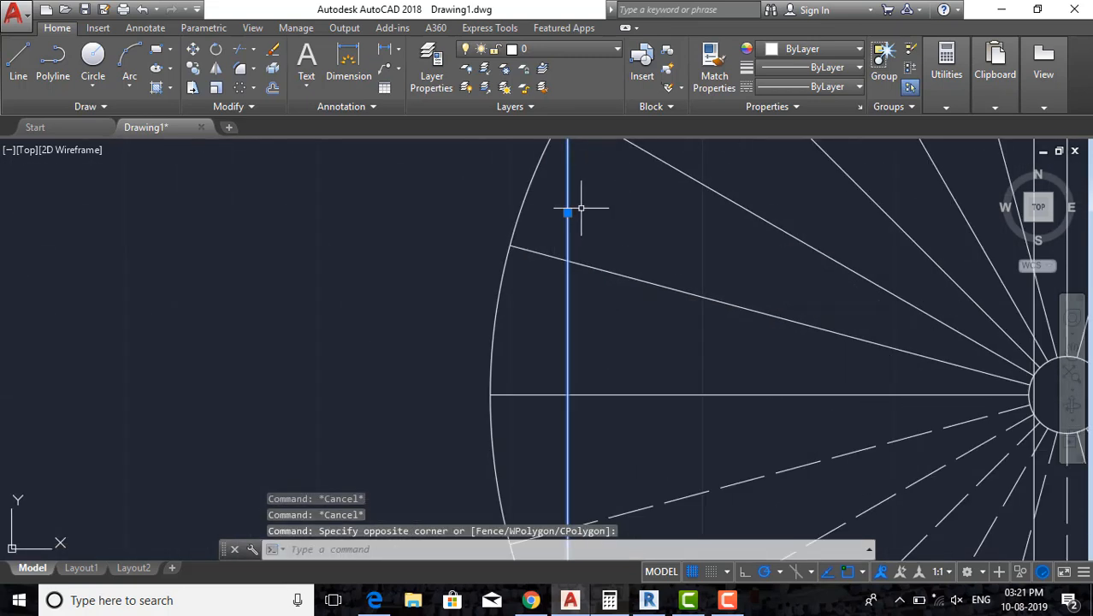
type("m")
key("Return")
left_click(569, 241)
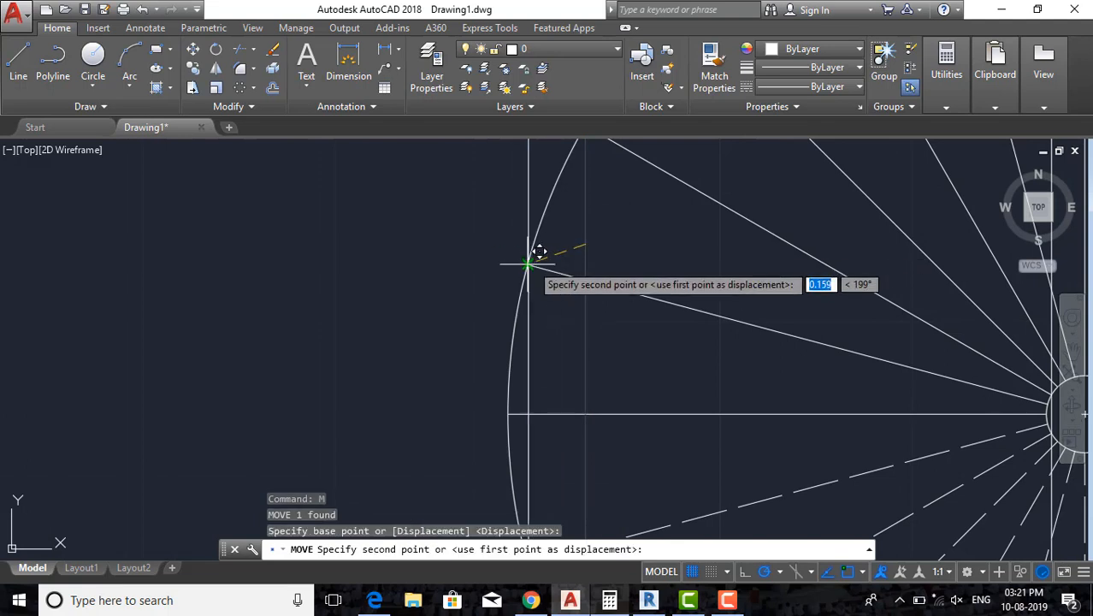
left_click(528, 264)
Move the inner vertical construction line to the inner-circle endpoint of the tread line just above the horizontal radius.
scroll(623, 288, "down", 3)
middle_click_drag(915, 335, 868, 348)
scroll(836, 323, "up", 4)
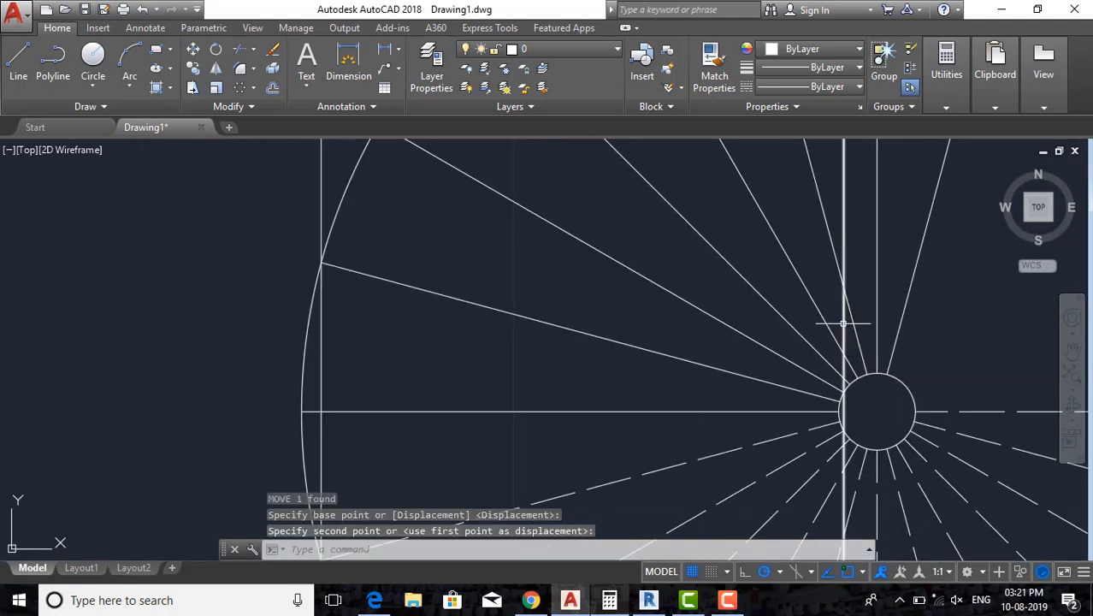
left_click(842, 390)
type("m")
key("Return")
left_click(844, 411)
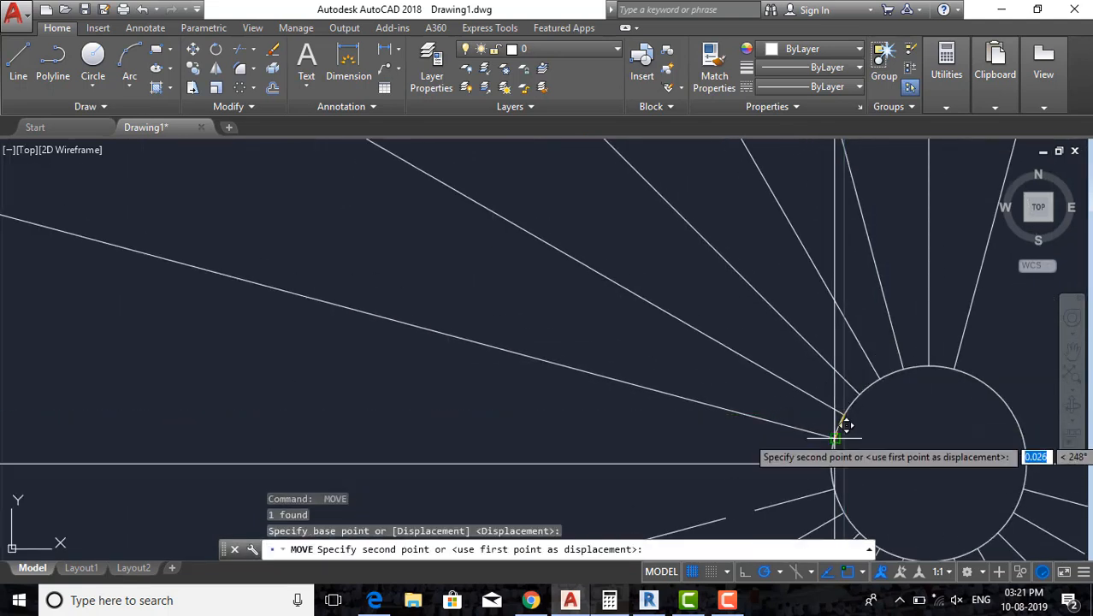
left_click(835, 438)
Offset the topmost of the closely spaced horizontal riser lines upward by 0.150.
scroll(678, 394, "down", 8)
middle_click_drag(672, 432, 704, 371)
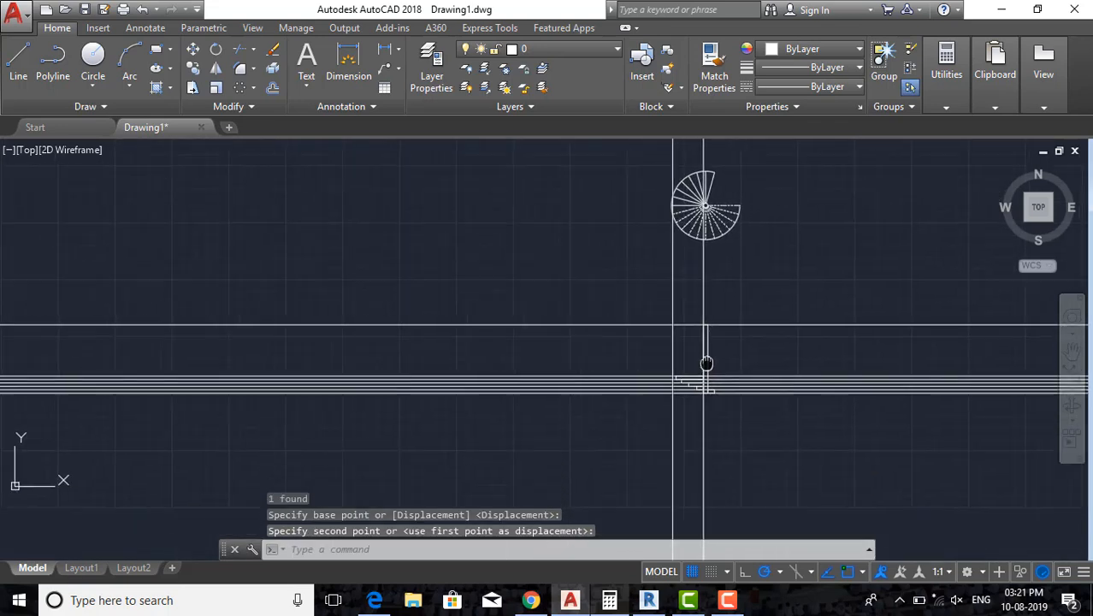
key("Escape")
key("Escape")
scroll(701, 373, "up", 3)
type("o")
key("Return")
key("Return")
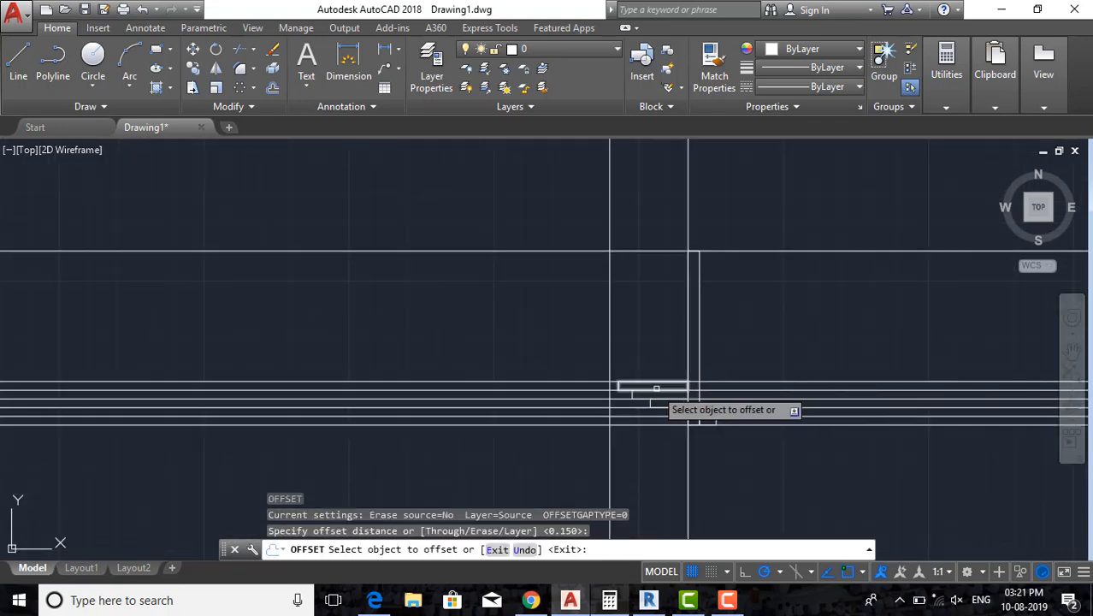
scroll(656, 389, "up", 2)
left_click(566, 379)
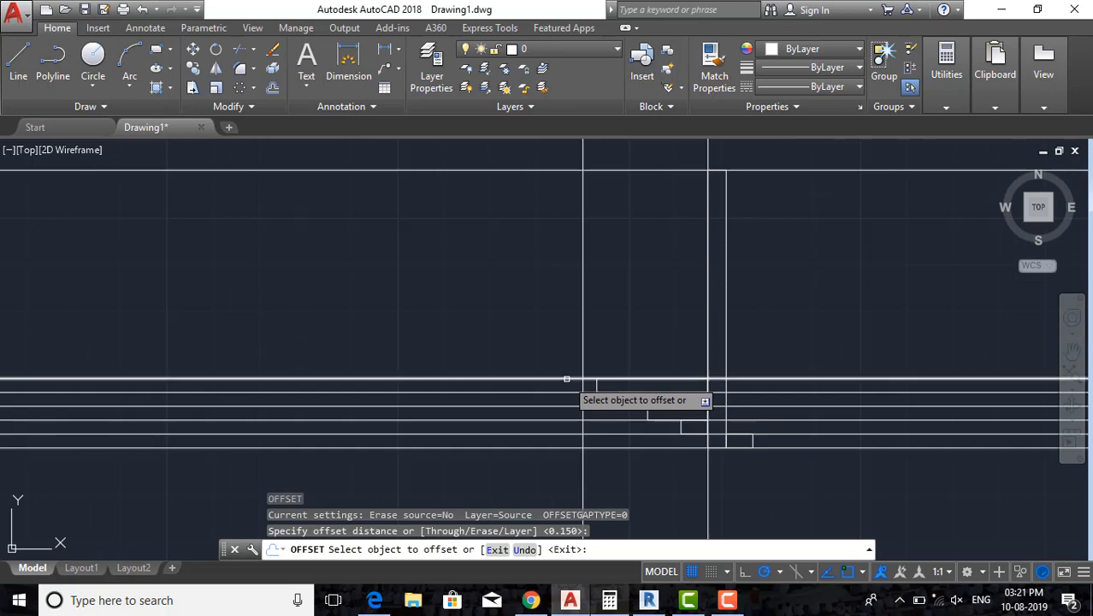
left_click(566, 344)
key("Escape")
key("Escape")
Draw a tread rectangle between the new top riser line and the one below, from the outer construction line to the pole.
type("rec")
key("Return")
scroll(567, 362, "up", 6)
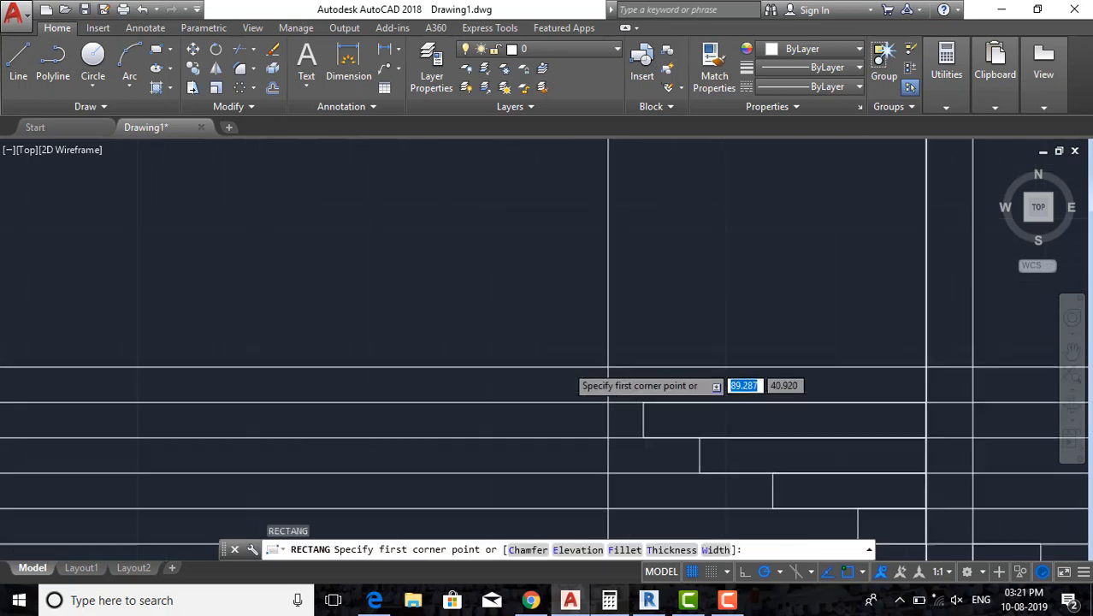
left_click(631, 369)
scroll(641, 373, "down", 4)
middle_click_drag(755, 378, 606, 355)
scroll(715, 374, "up", 5)
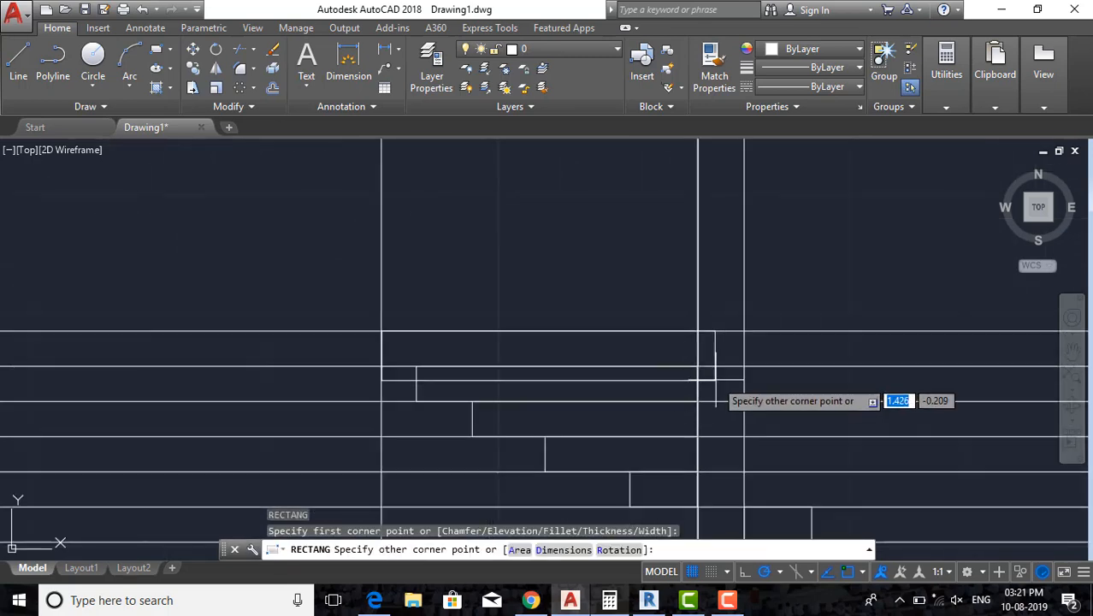
key("Escape")
key("Escape")
key("Escape")
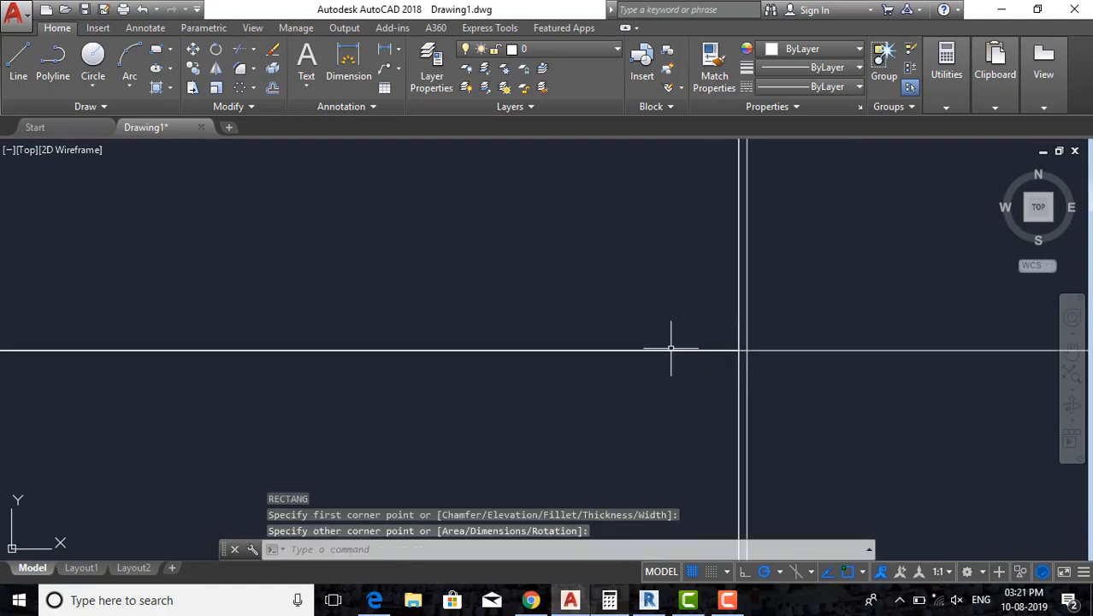
scroll(673, 349, "down", 4)
middle_click_drag(695, 358, 679, 403)
middle_click_drag(649, 289, 639, 329)
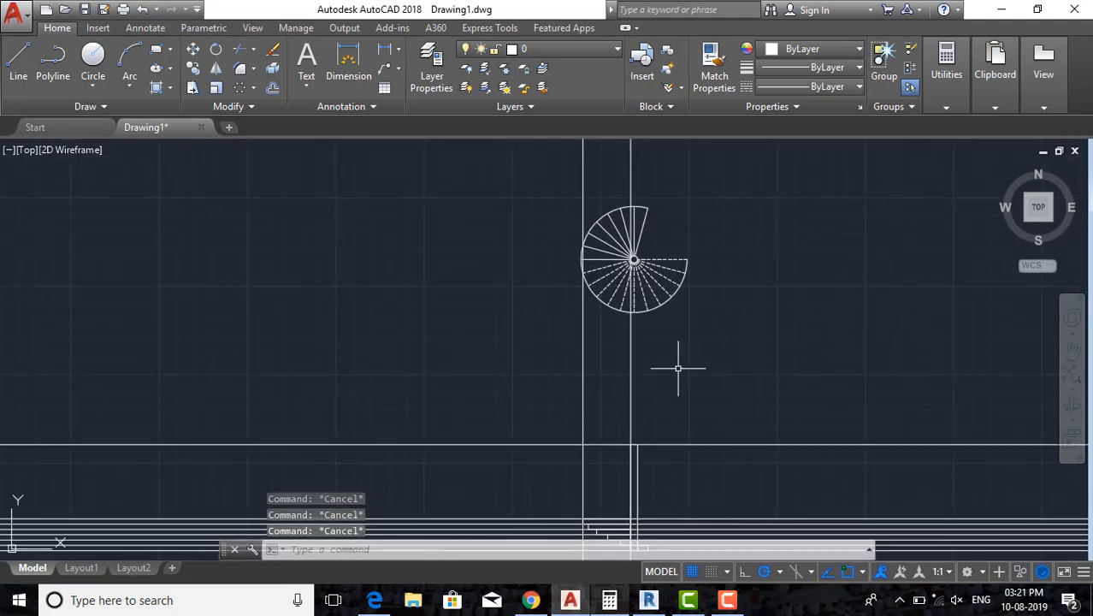
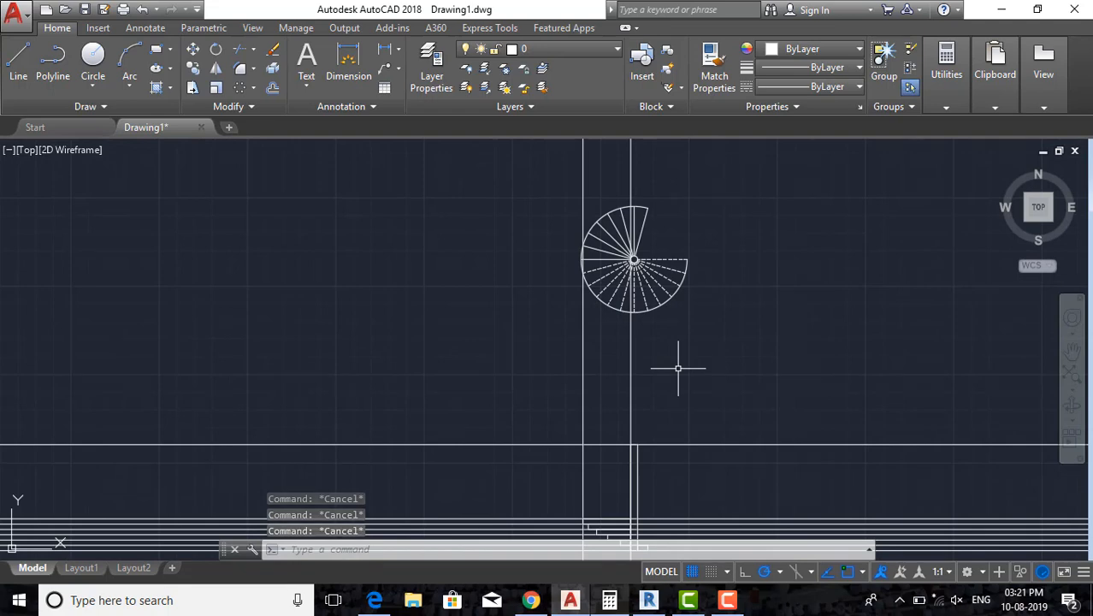
left_click(704, 370)
left_click(490, 367)
middle_click_drag(476, 364, 485, 300)
left_click(471, 297)
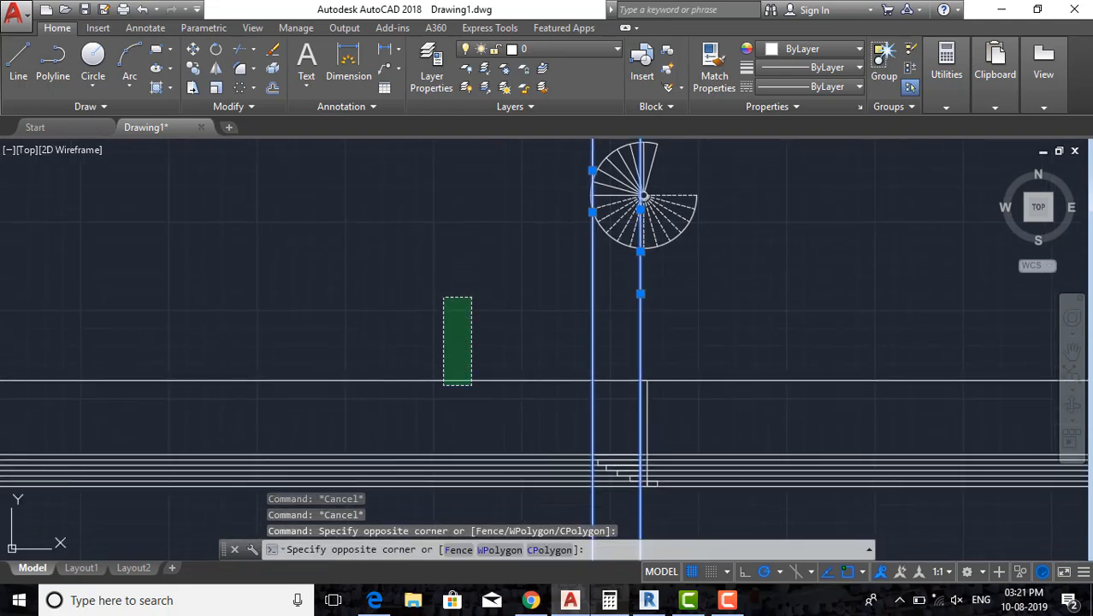
left_click(448, 490)
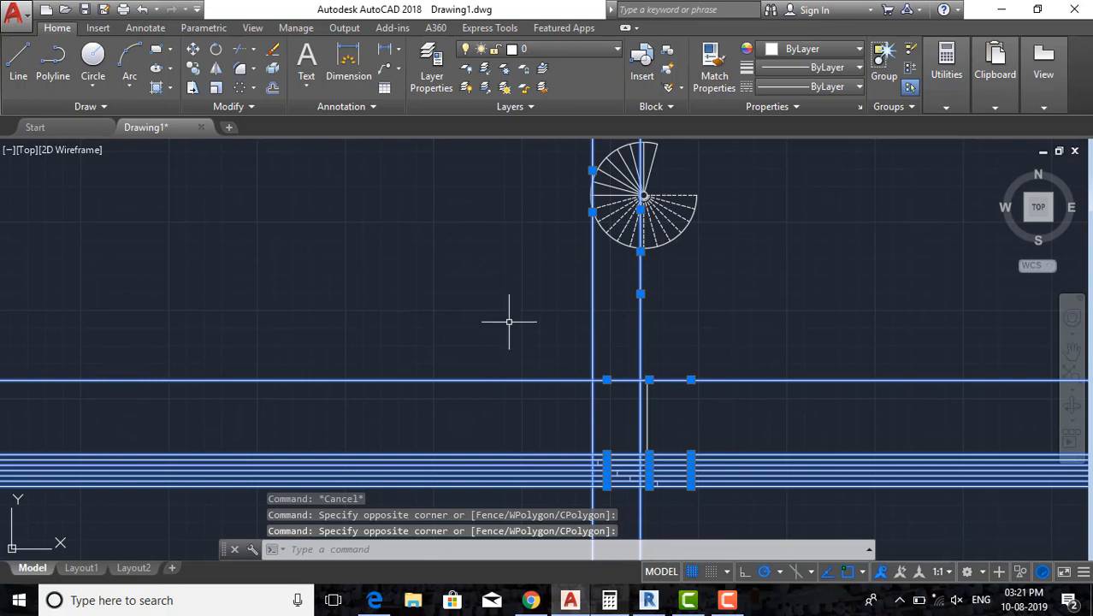
key("Escape")
key("Escape")
scroll(500, 309, "down", 4)
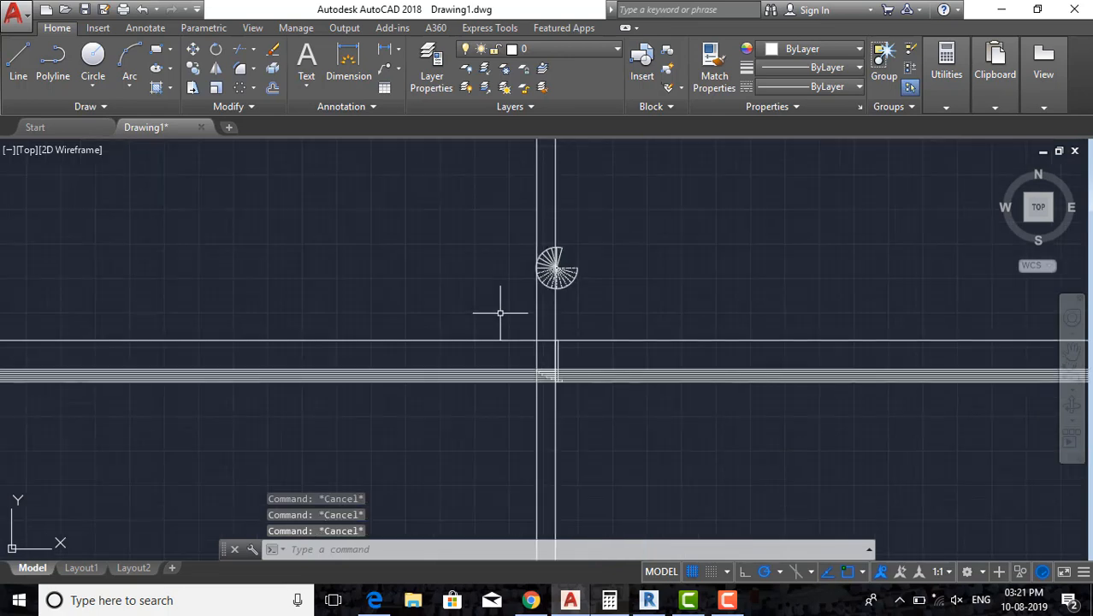
Draw a trial vertical line to the right of the spiral staircase plan and erase it.
type("l")
key("Return")
left_click(652, 157)
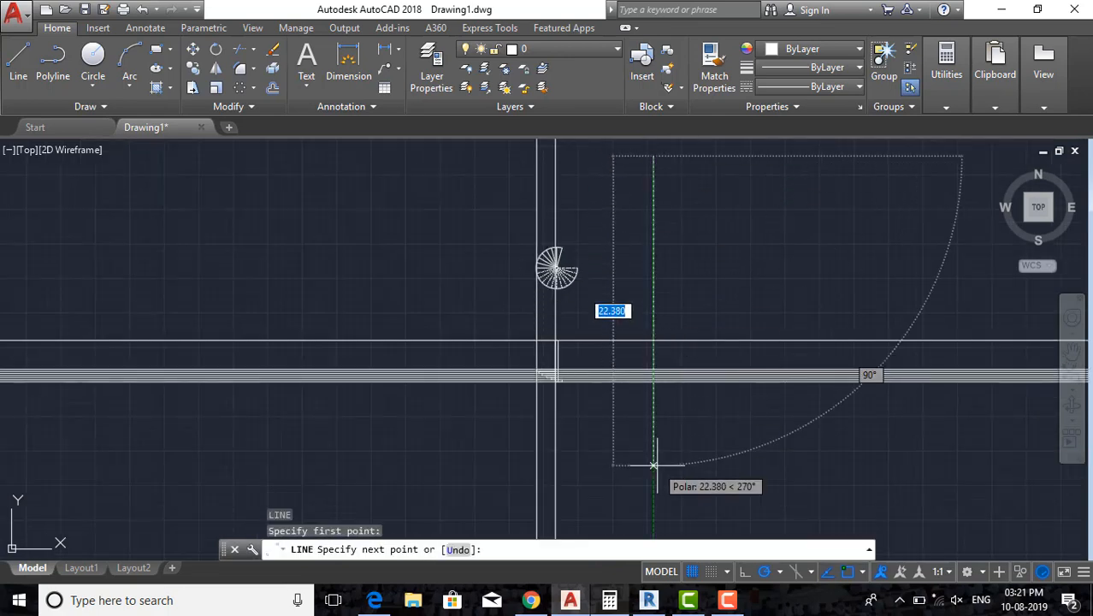
left_click(652, 495)
key("Escape")
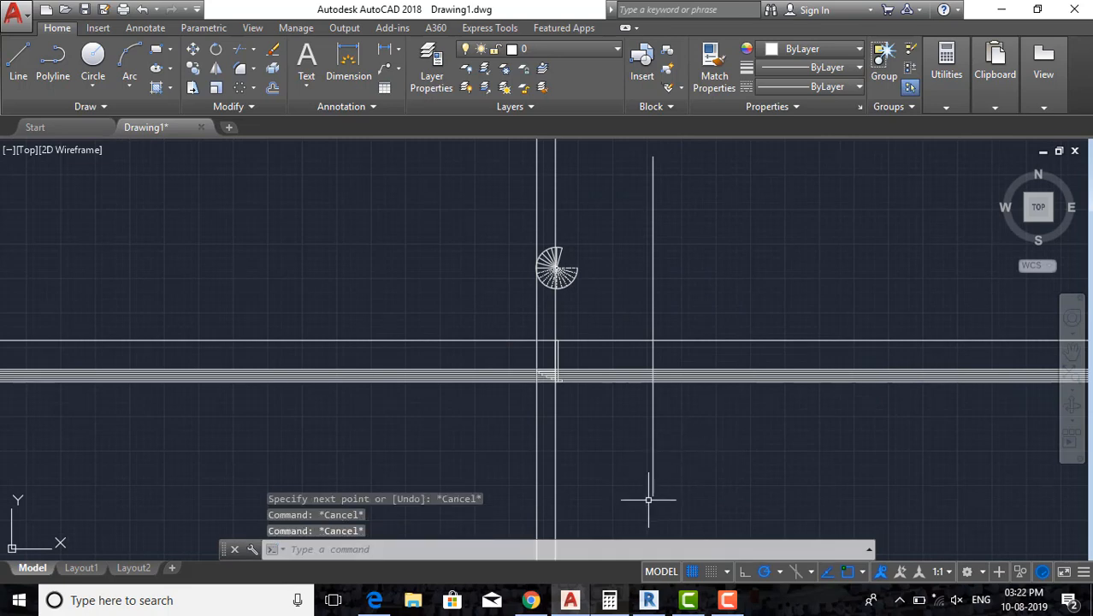
left_click(677, 492)
left_click(650, 486)
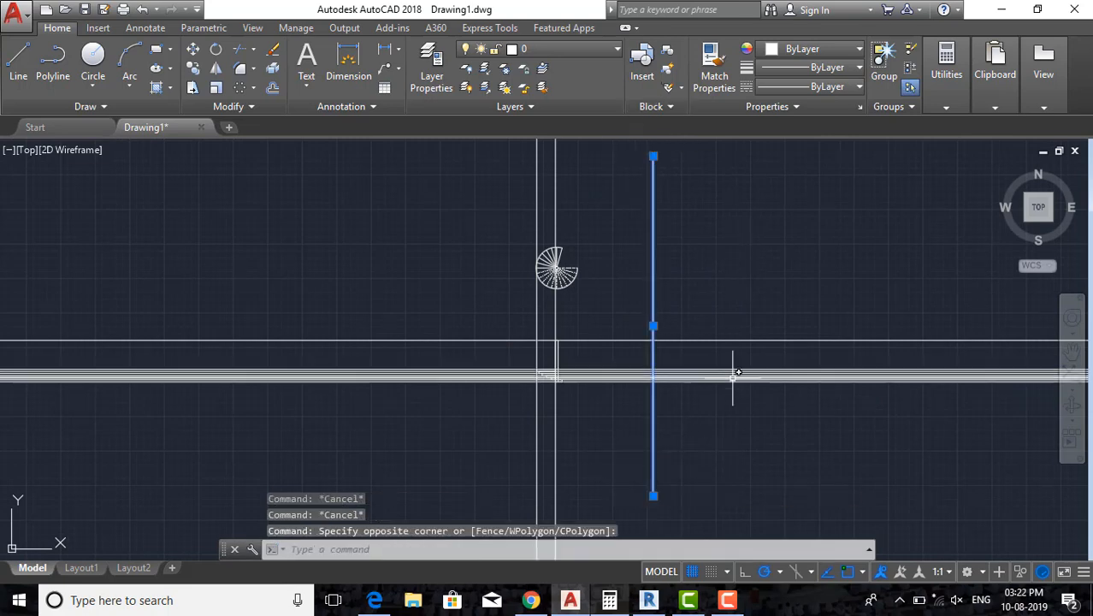
key("Delete")
scroll(719, 368, "down", 5)
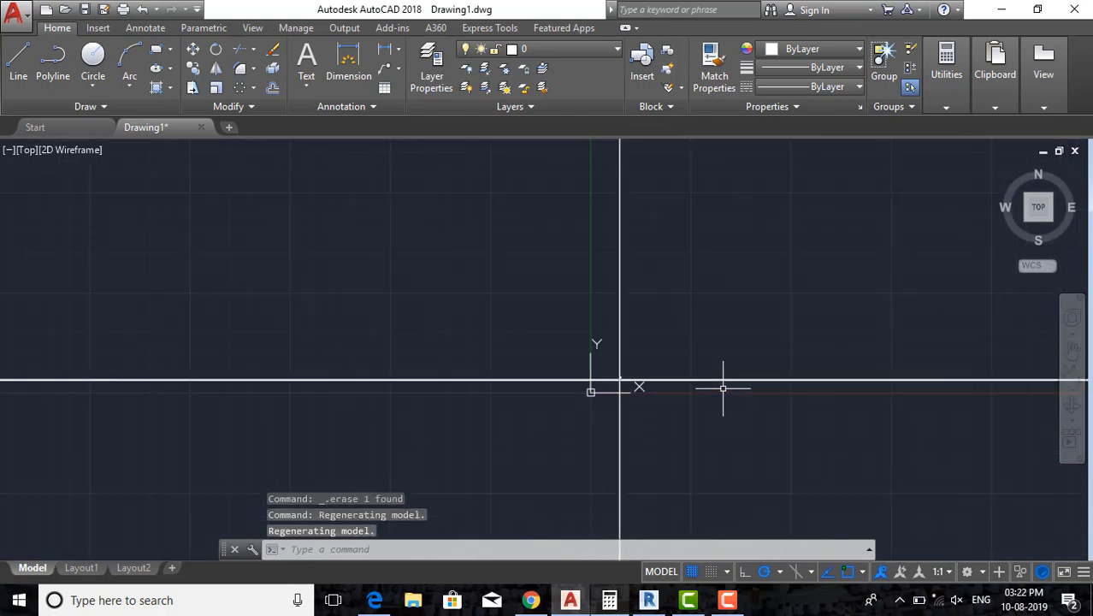
Move the outer vertical construction line to the outer endpoint of the plan's left horizontal tread line.
scroll(700, 390, "up", 5)
middle_click_drag(690, 371, 635, 385)
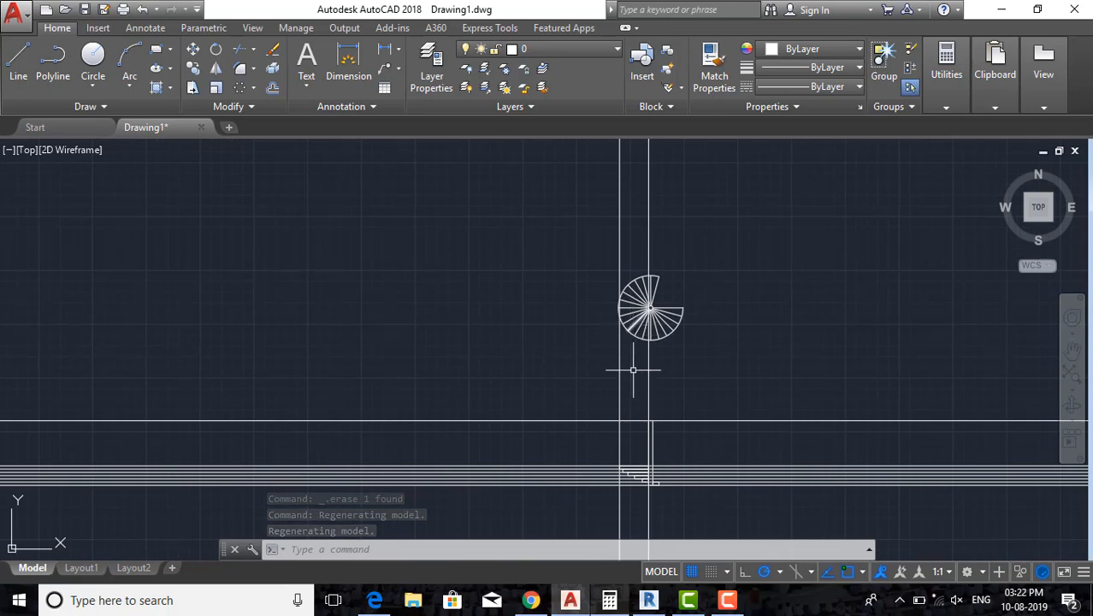
scroll(644, 473, "up", 2)
scroll(614, 256, "up", 6)
middle_click_drag(613, 261, 604, 381)
left_click(602, 388)
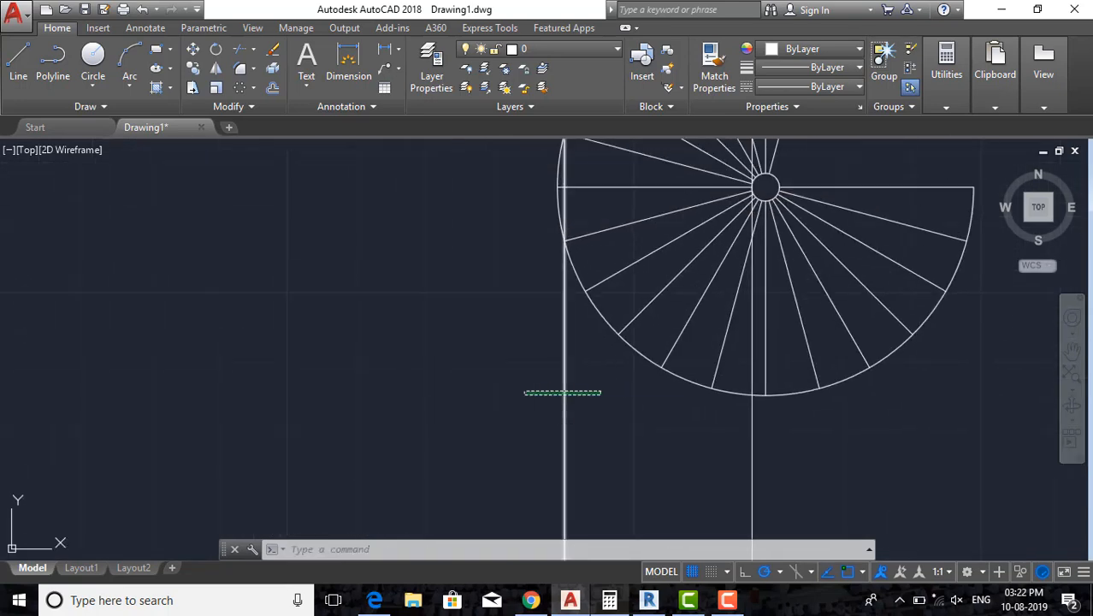
left_click(523, 394)
middle_click_drag(522, 394, 508, 514)
scroll(567, 296, "up", 2)
type("M")
key("Return")
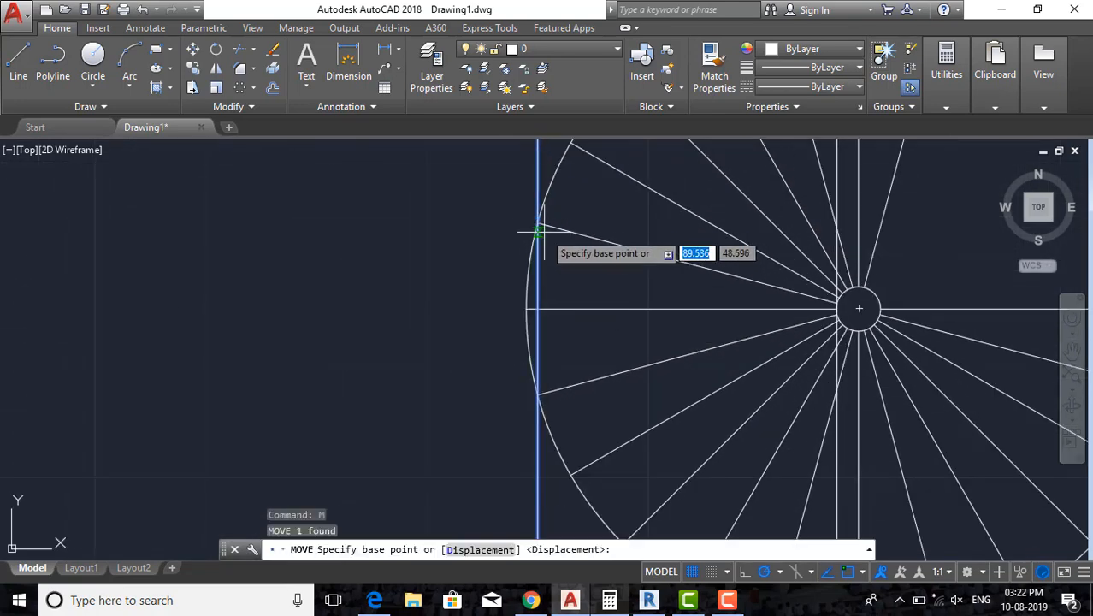
left_click(537, 228)
left_click(524, 304)
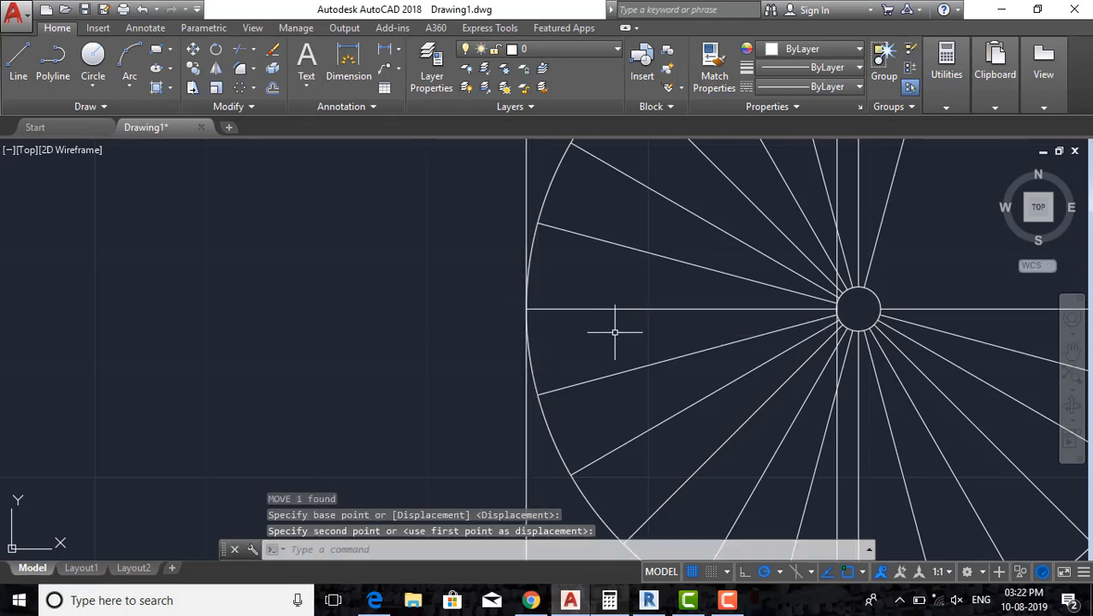
Move the inner vertical construction line to the point where the left horizontal tread line meets the inner circle.
scroll(614, 332, "down", 4)
scroll(741, 344, "up", 8)
key("Escape")
left_click(720, 426)
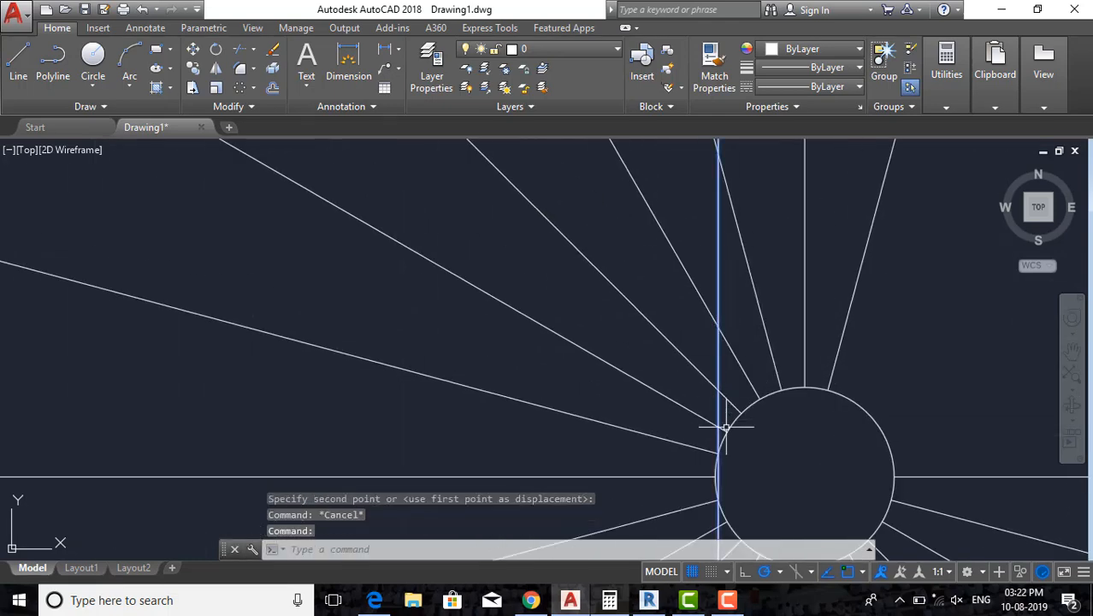
scroll(734, 418, "up", 4)
type("M")
key("Return")
left_click(712, 354)
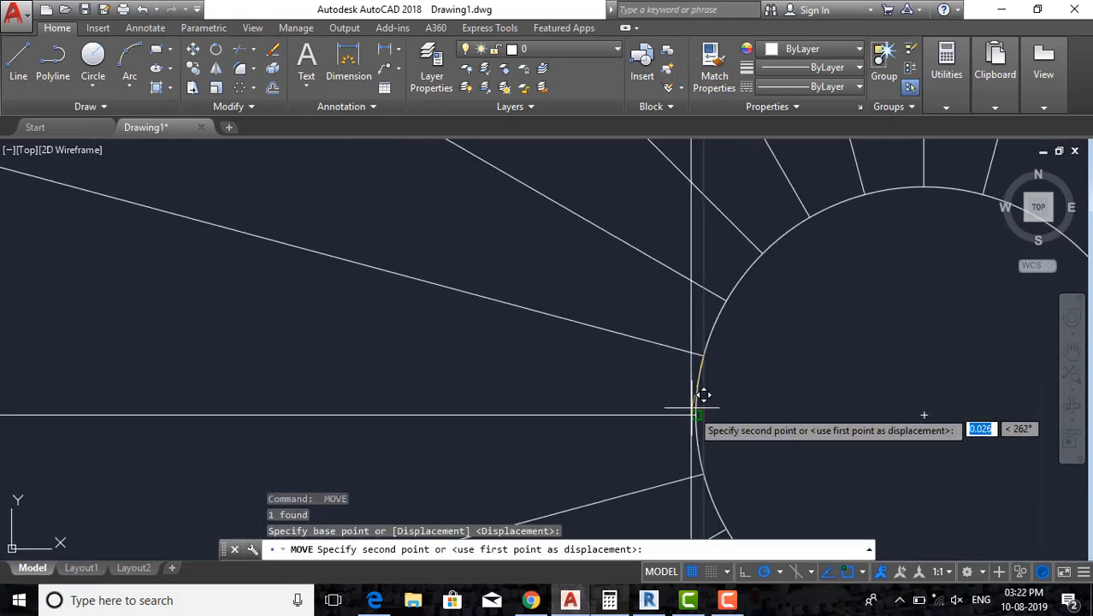
left_click(696, 415)
scroll(701, 417, "down", 5)
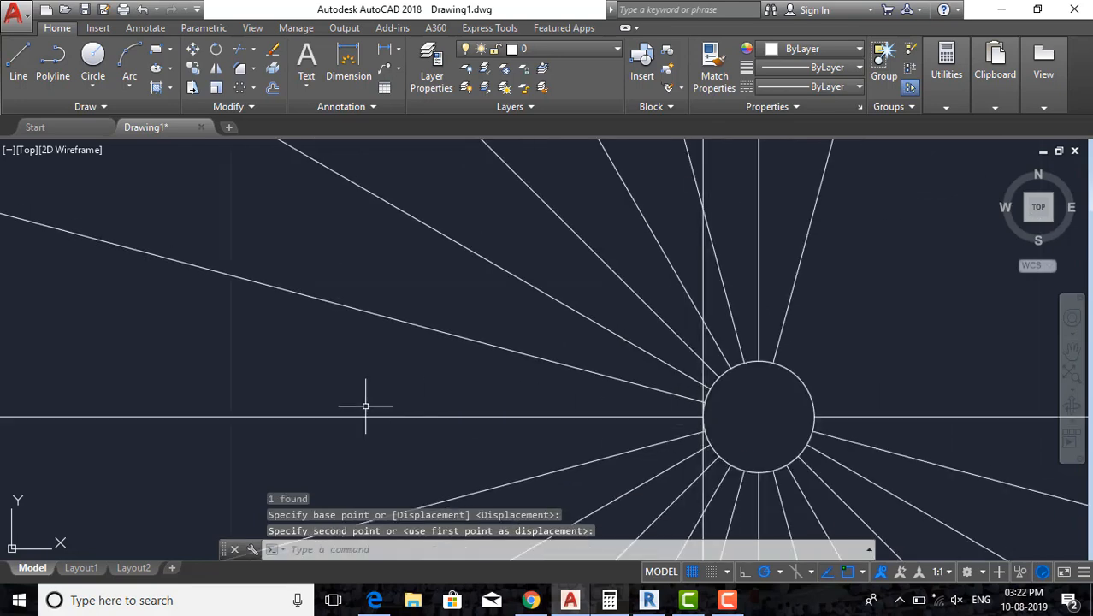
scroll(498, 382, "down", 5)
scroll(609, 401, "down", 8)
middle_click_drag(624, 506, 607, 365)
scroll(589, 352, "up", 7)
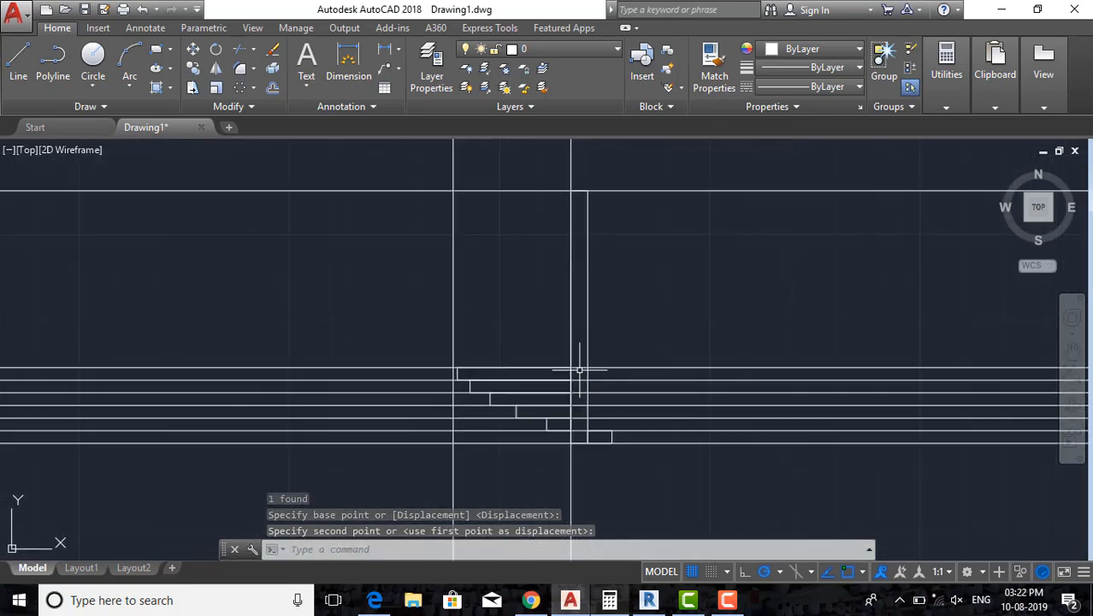
scroll(579, 370, "up", 4)
key("Escape")
key("Return")
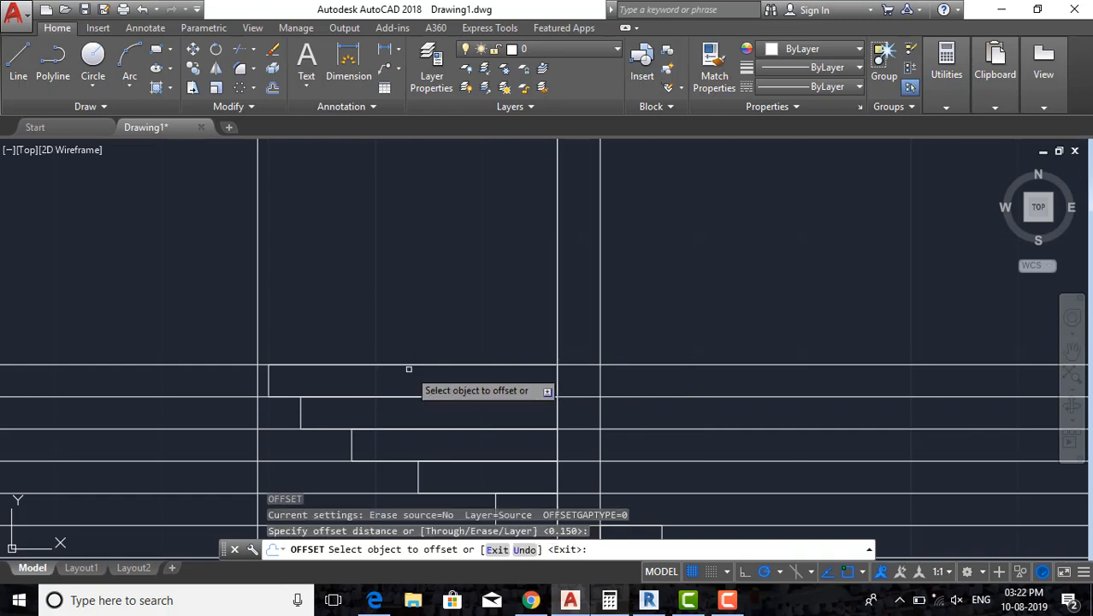
left_click(410, 368)
key("Escape")
Offset the top riser line above the latest tread upward by 0.150.
key("Return")
key("Return")
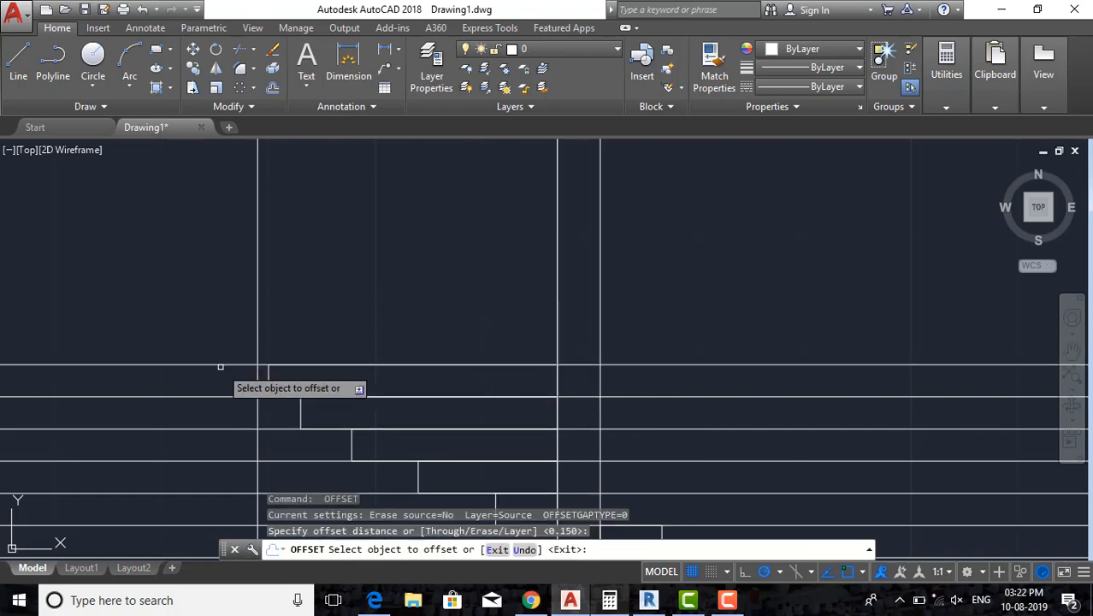
left_click(220, 362)
left_click(269, 305)
middle_click_drag(268, 305, 334, 300)
key("Escape")
Draw the next tread rectangle from the outer construction line to the central pole, between the two topmost riser lines.
type("rec")
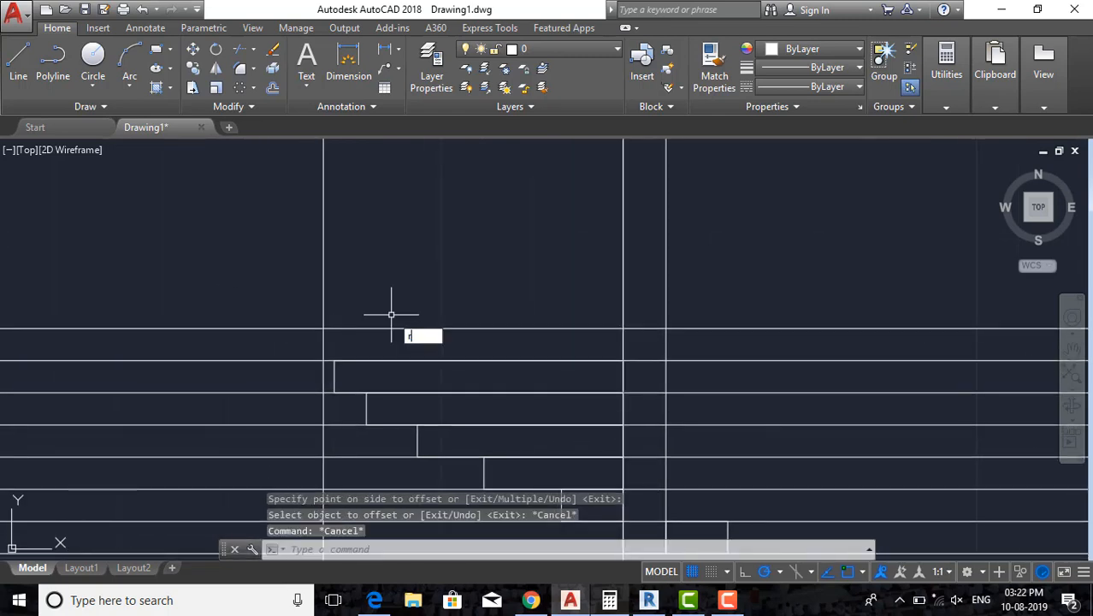
key("Return")
left_click(323, 328)
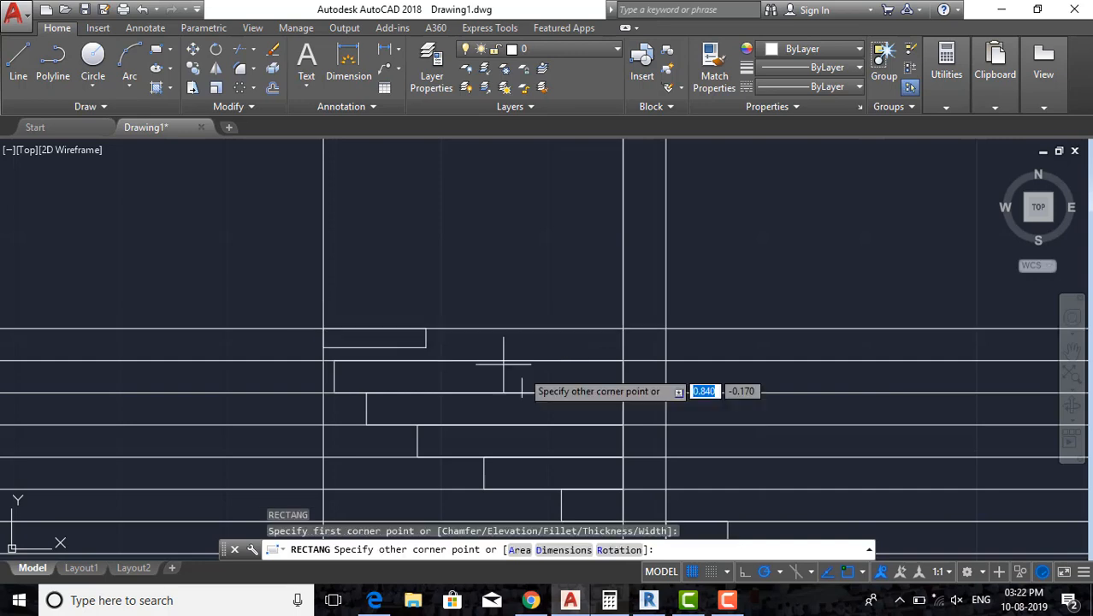
left_click(622, 360)
scroll(541, 306, "down", 6)
key("Escape")
key("Escape")
key("Escape")
scroll(481, 399, "down", 3)
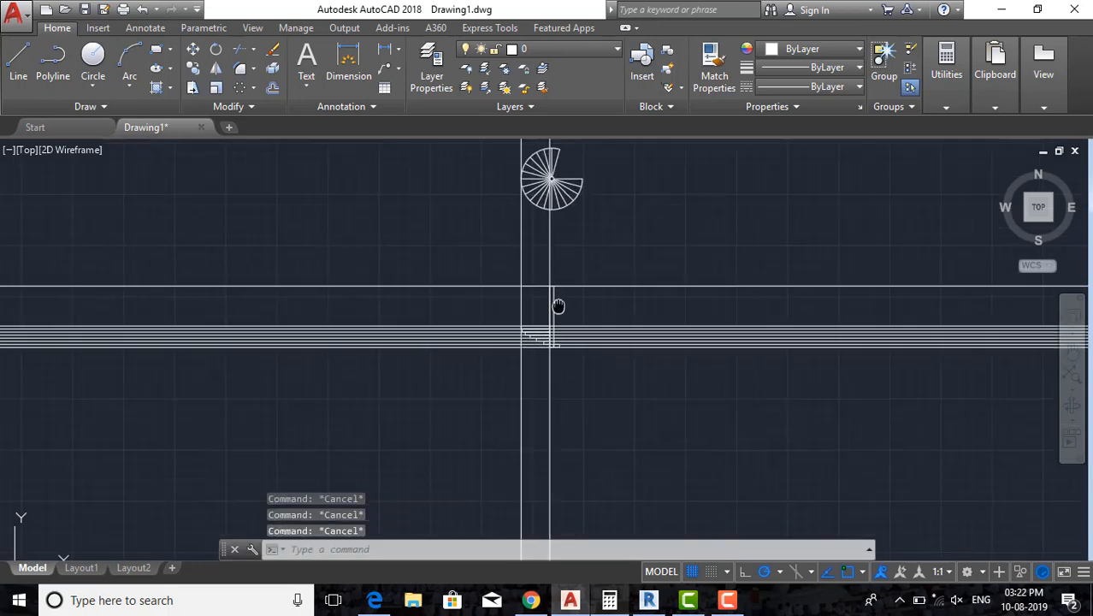
scroll(549, 261, "up", 5)
scroll(540, 243, "down", 4)
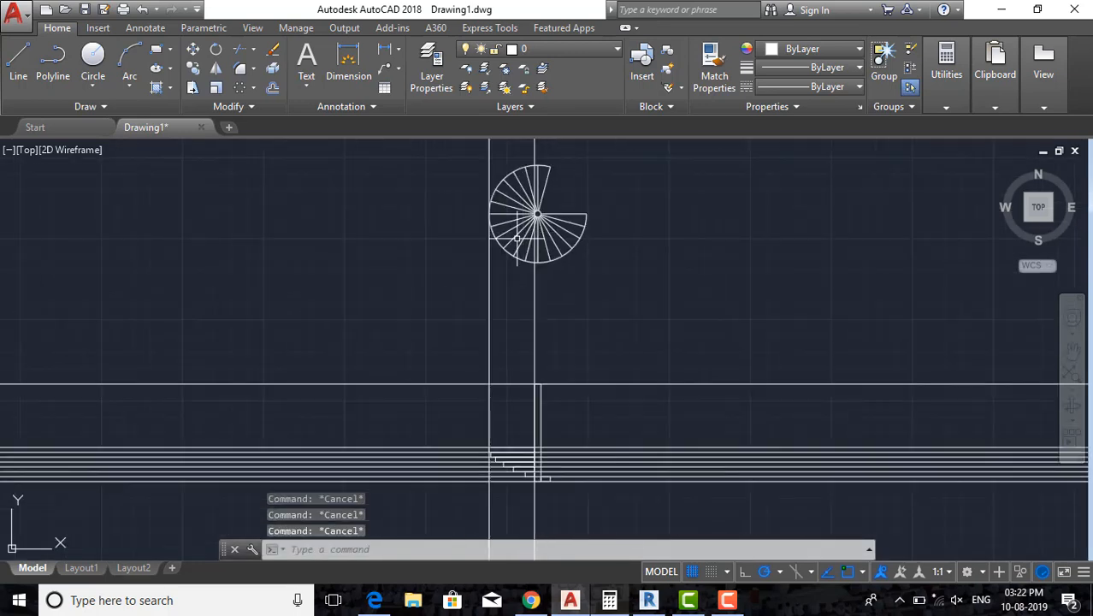
middle_click_drag(539, 404, 555, 379)
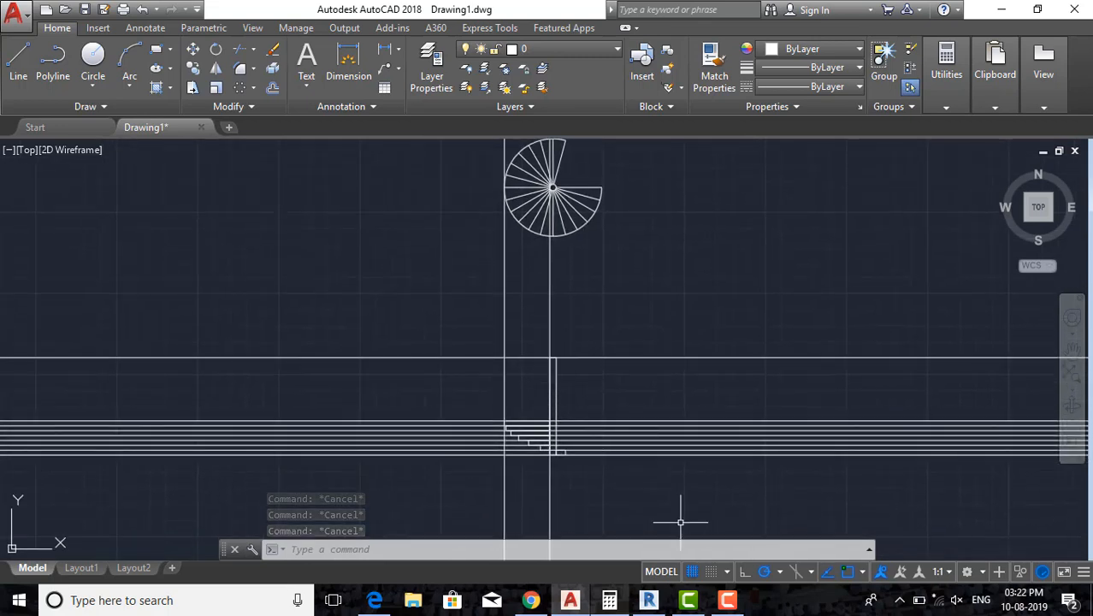
mouse_move(729, 605)
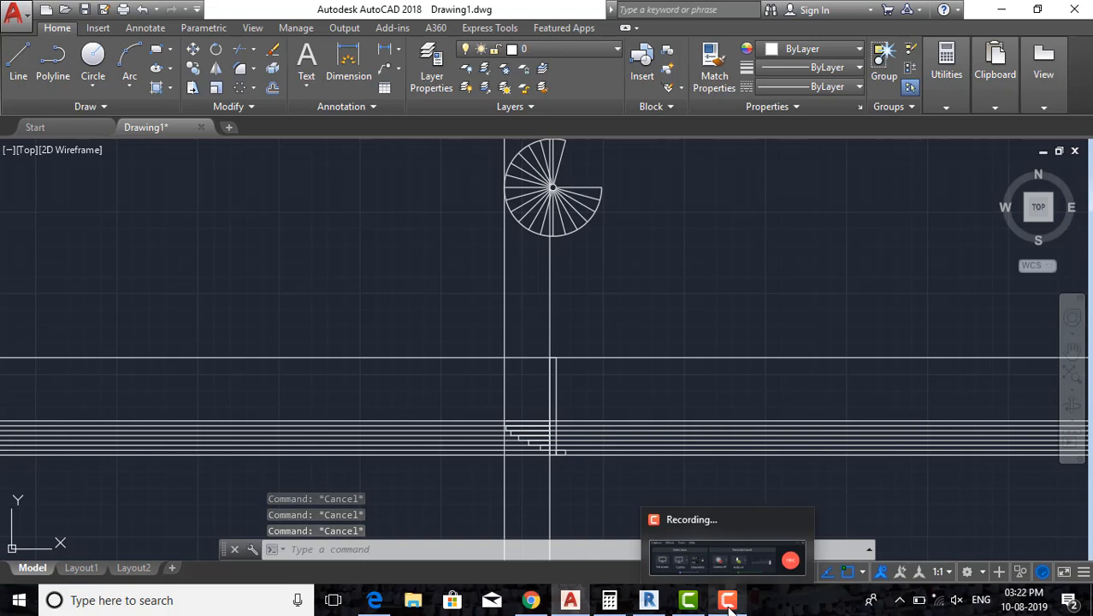
left_click(729, 603)
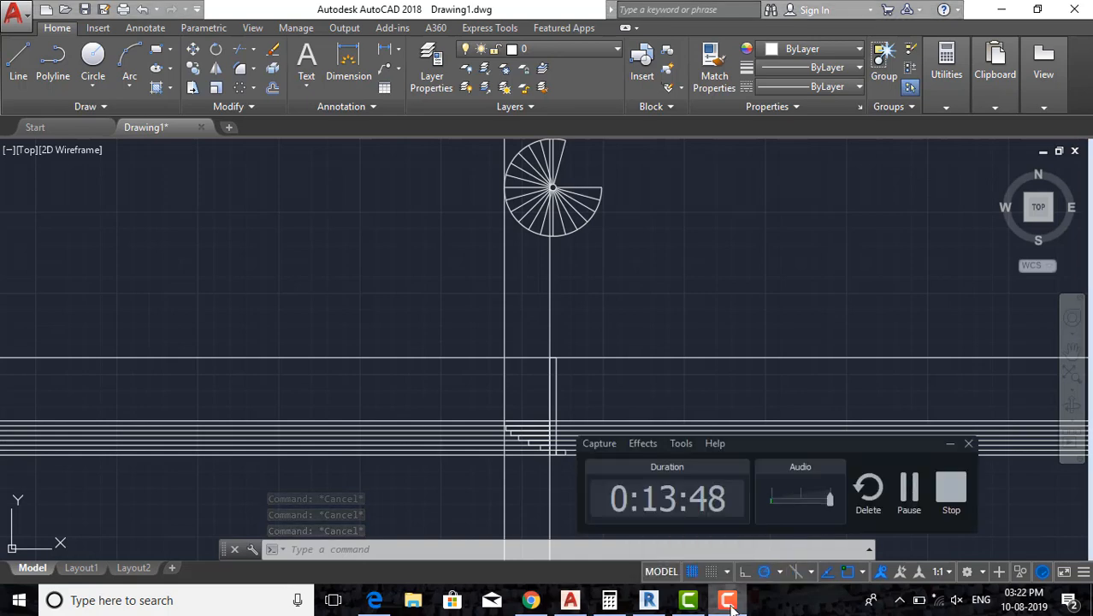
left_click(909, 489)
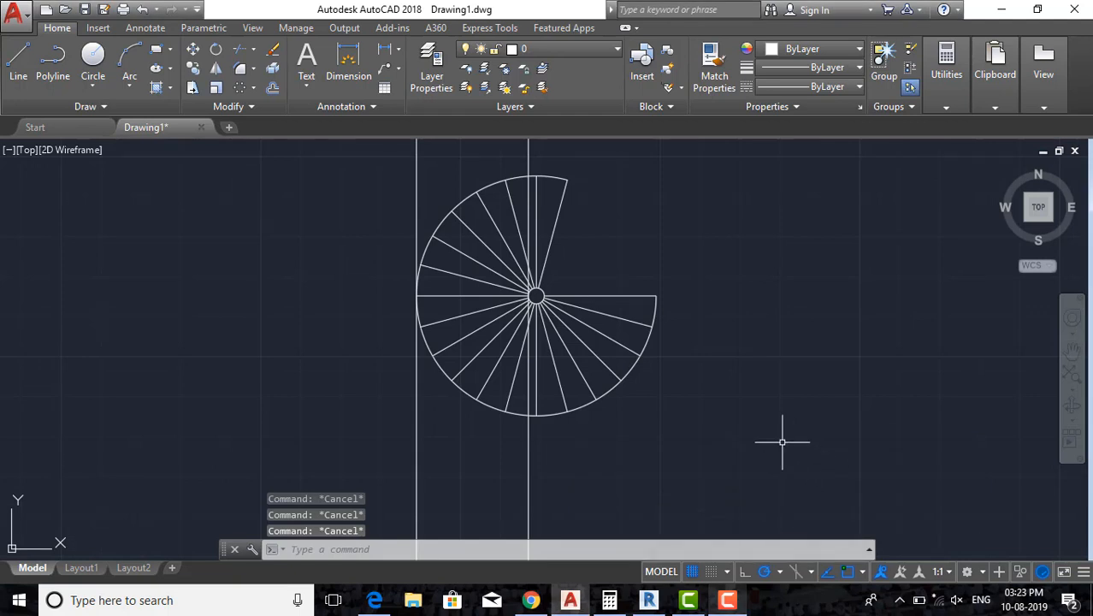
Compare the plan's mirrored tread lines by highlighting the end tread, the two beside the left horizontal tread, and the matching lower tread.
middle_click_drag(577, 429, 564, 416)
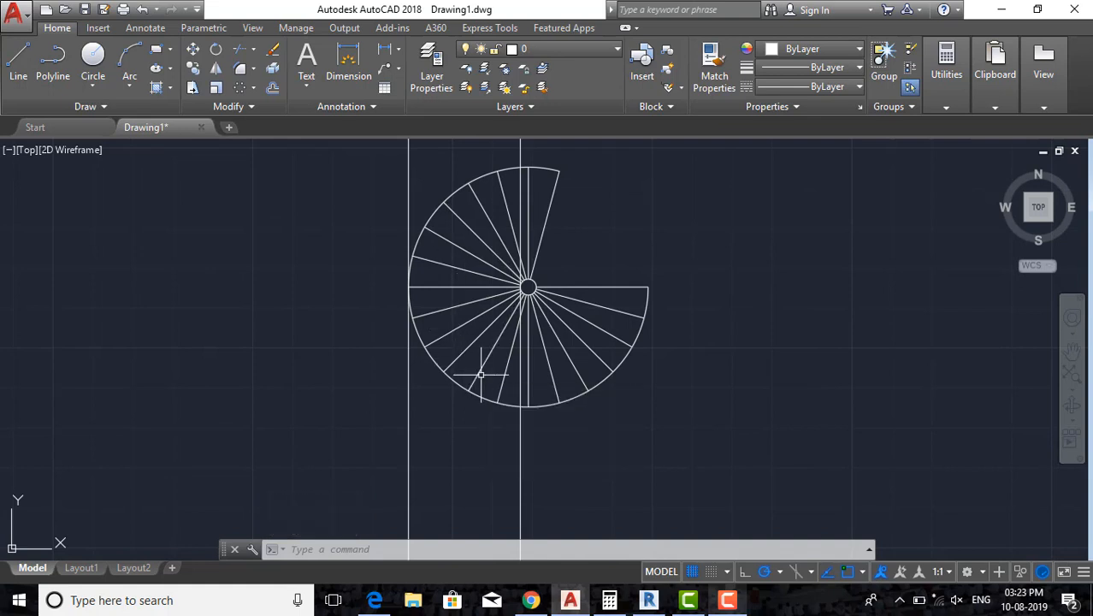
scroll(501, 248, "up", 2)
key("Escape")
key("Escape")
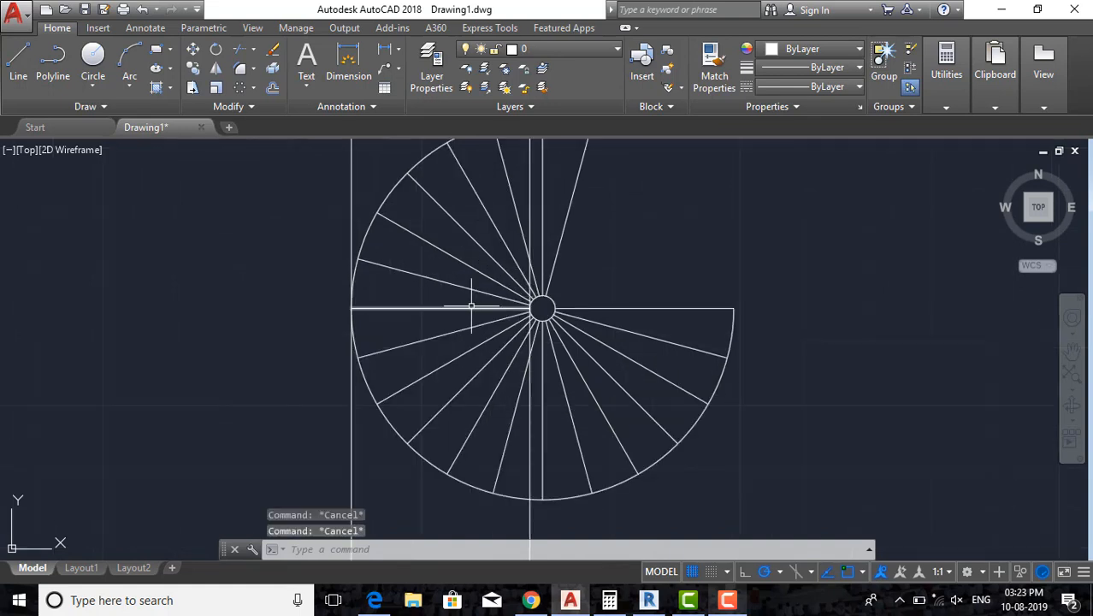
left_click(480, 308)
middle_click_drag(479, 308, 485, 348)
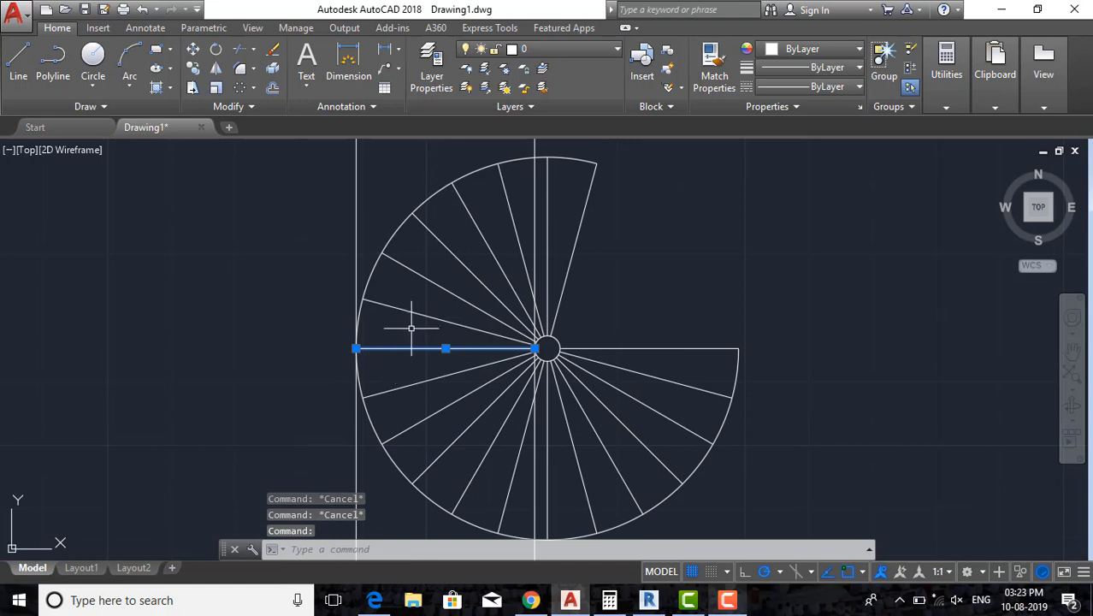
key("Escape")
left_click(570, 207)
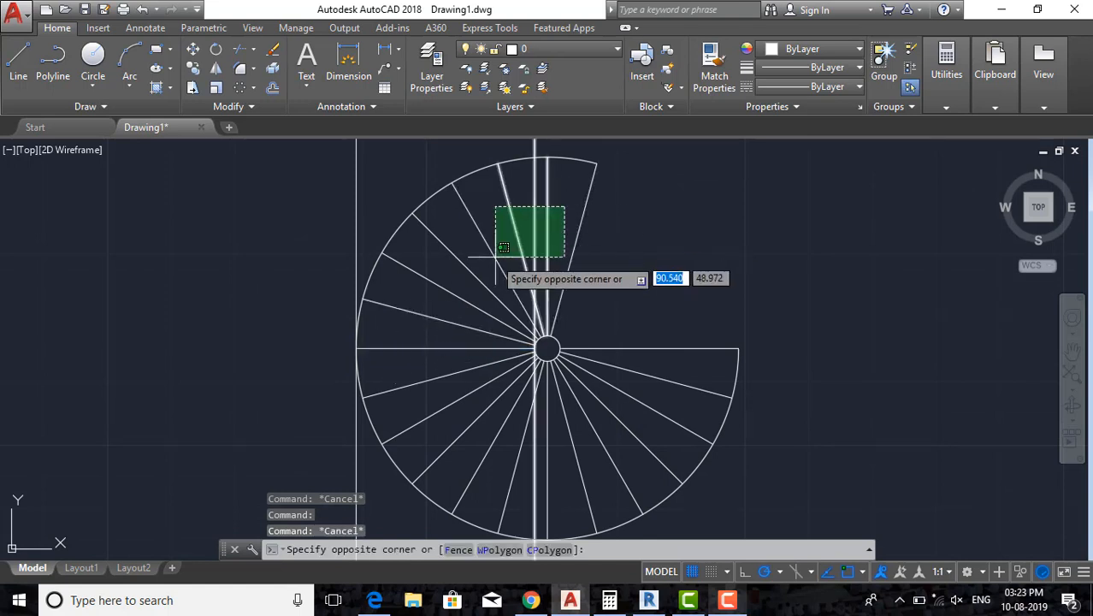
key("Escape")
left_click(580, 234)
left_click(580, 252)
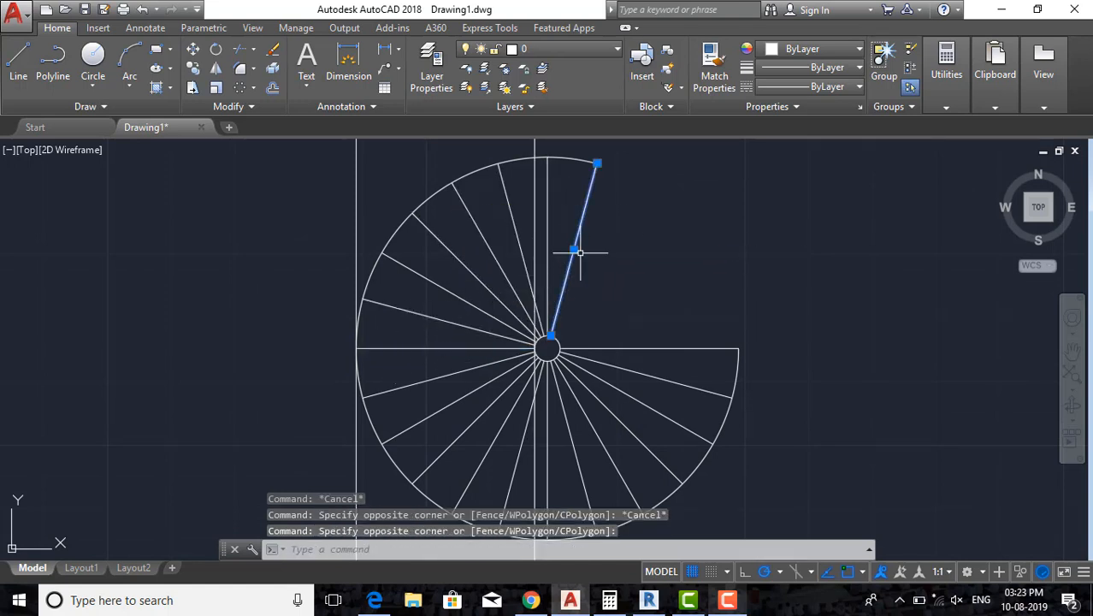
left_click(445, 318)
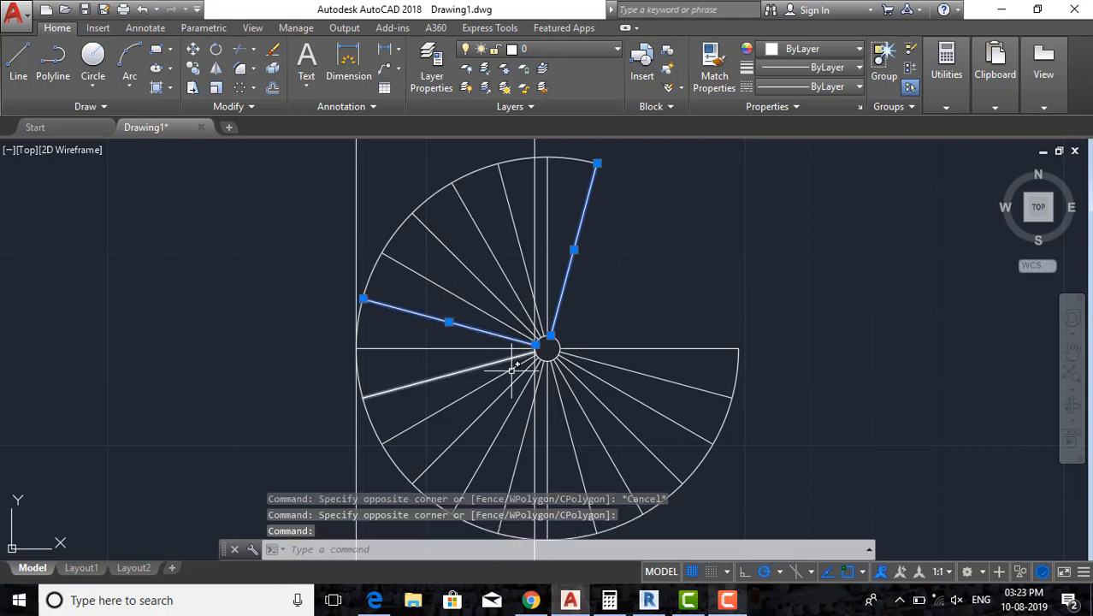
middle_click_drag(493, 381, 490, 351)
left_click(510, 373)
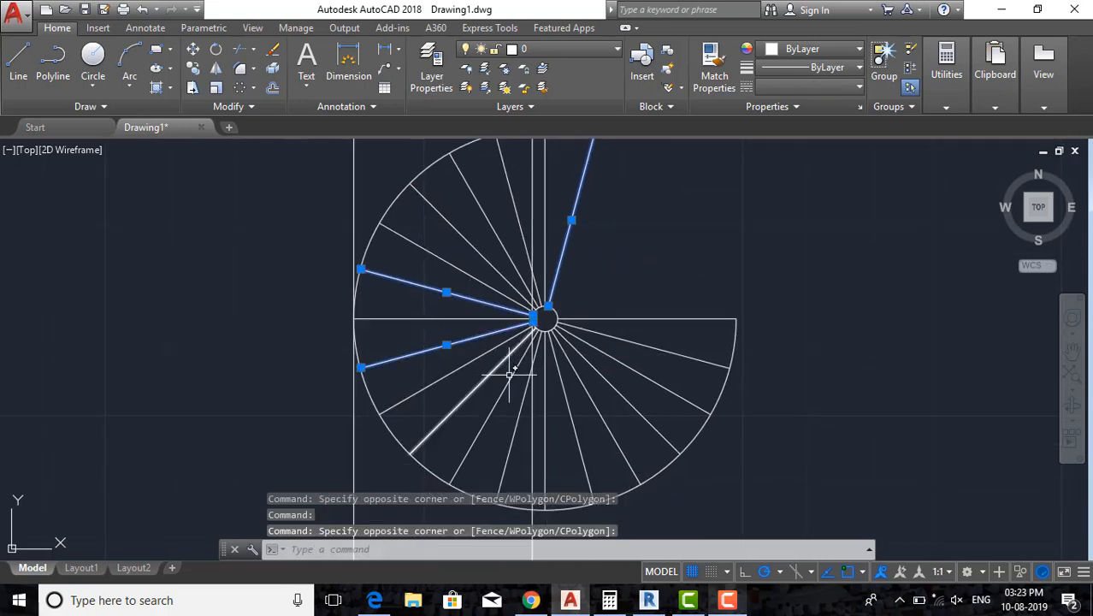
left_click(568, 413)
scroll(571, 411, "down", 1)
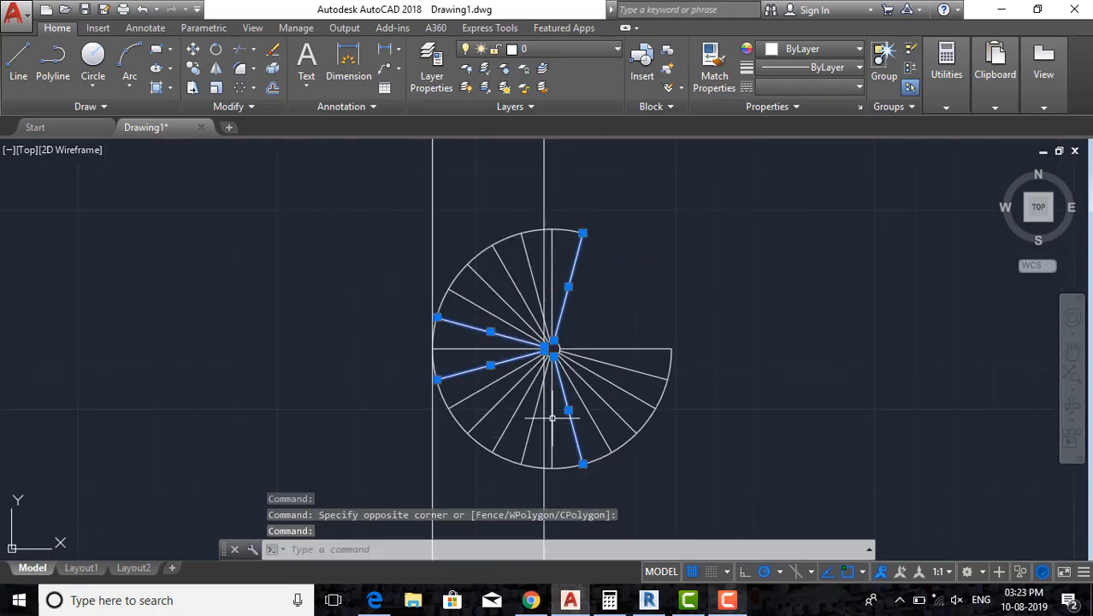
scroll(412, 327, "up", 2)
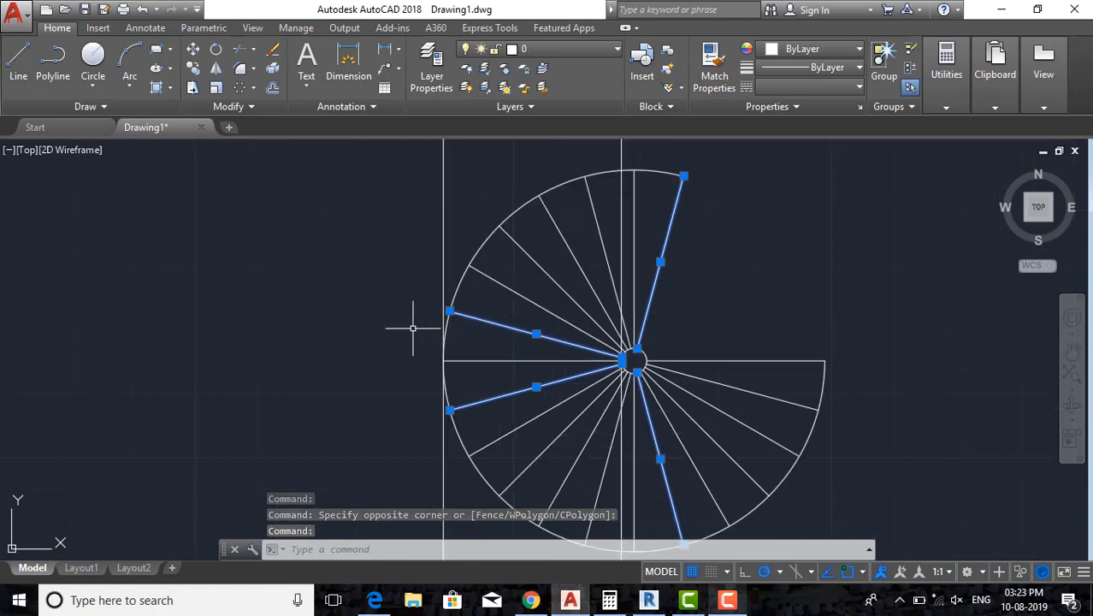
scroll(596, 368, "down", 1)
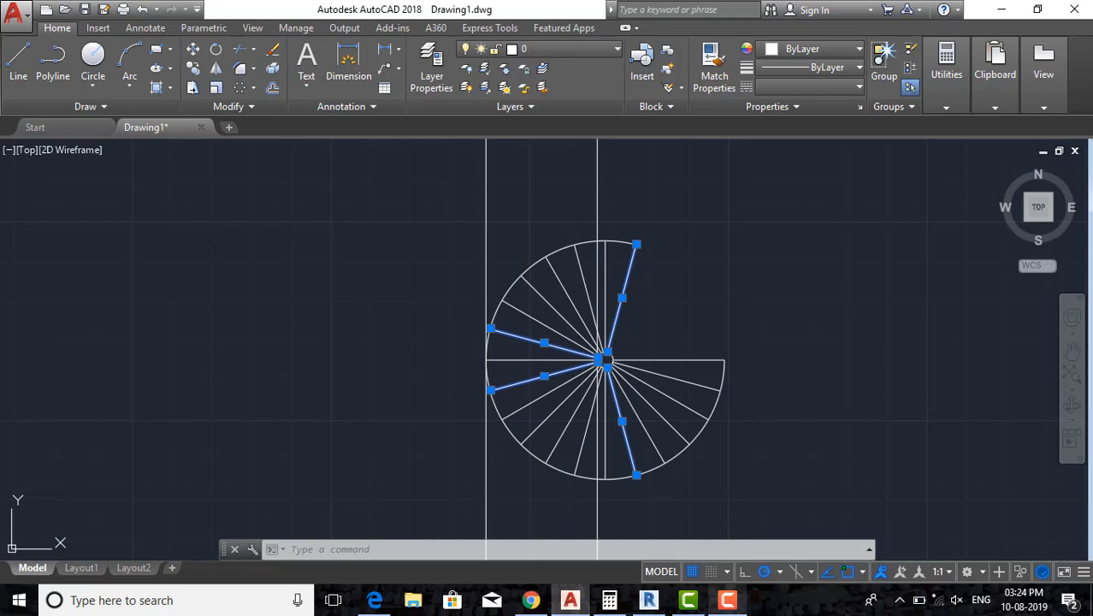
key("Escape")
key("Escape")
key("Escape")
Move the inner vertical construction line to the outer endpoint of the plan's last tread line, beside the gap.
scroll(608, 359, "down", 5)
scroll(598, 402, "up", 3)
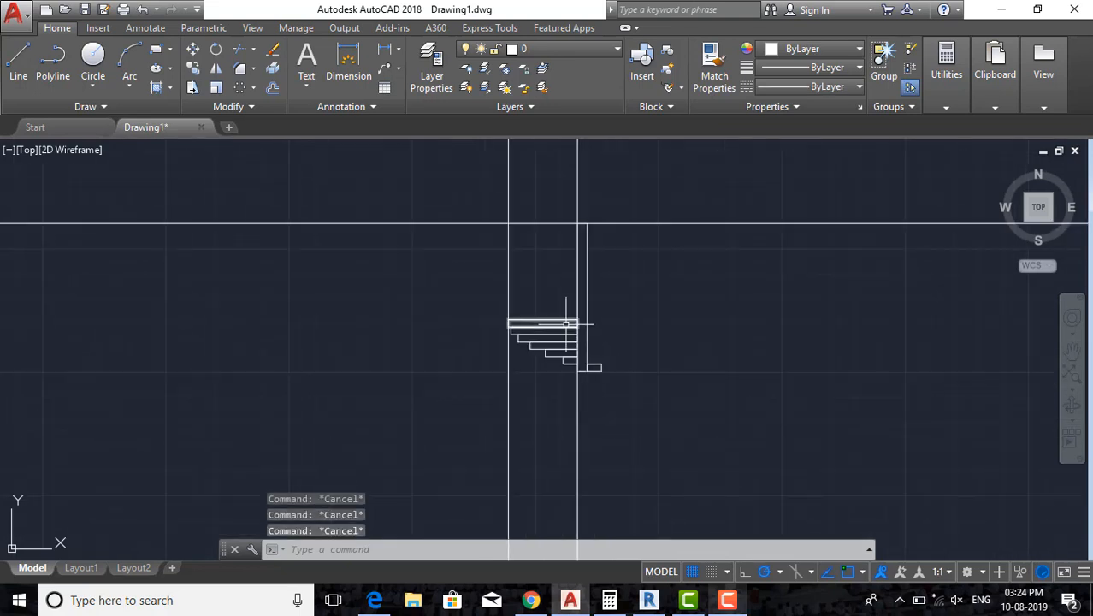
scroll(446, 297, "up", 2)
scroll(547, 387, "down", 2)
middle_click_drag(561, 292, 561, 434)
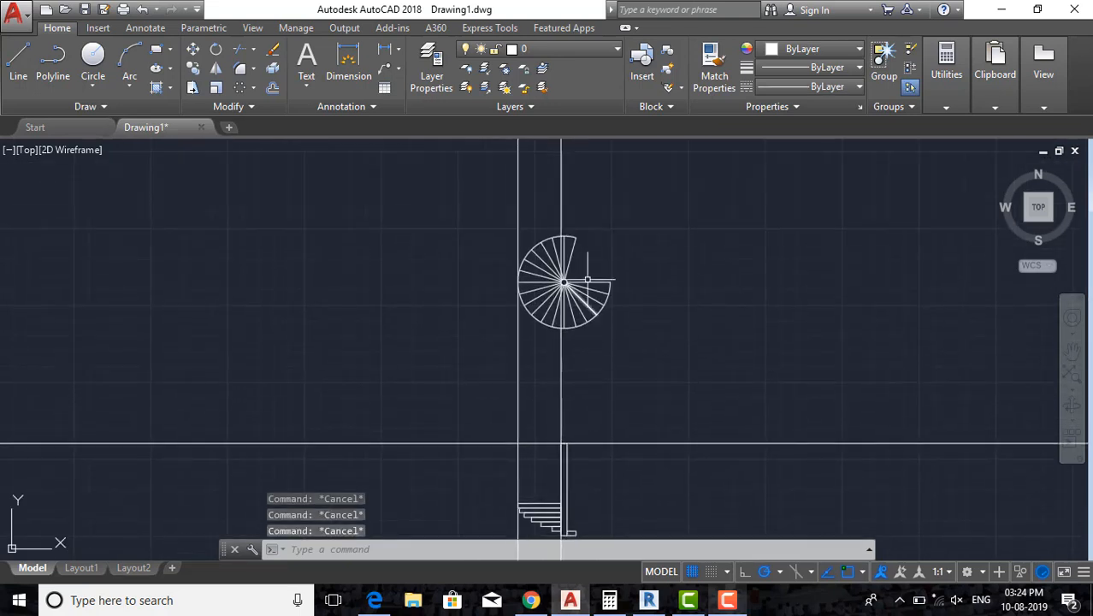
scroll(574, 244, "up", 4)
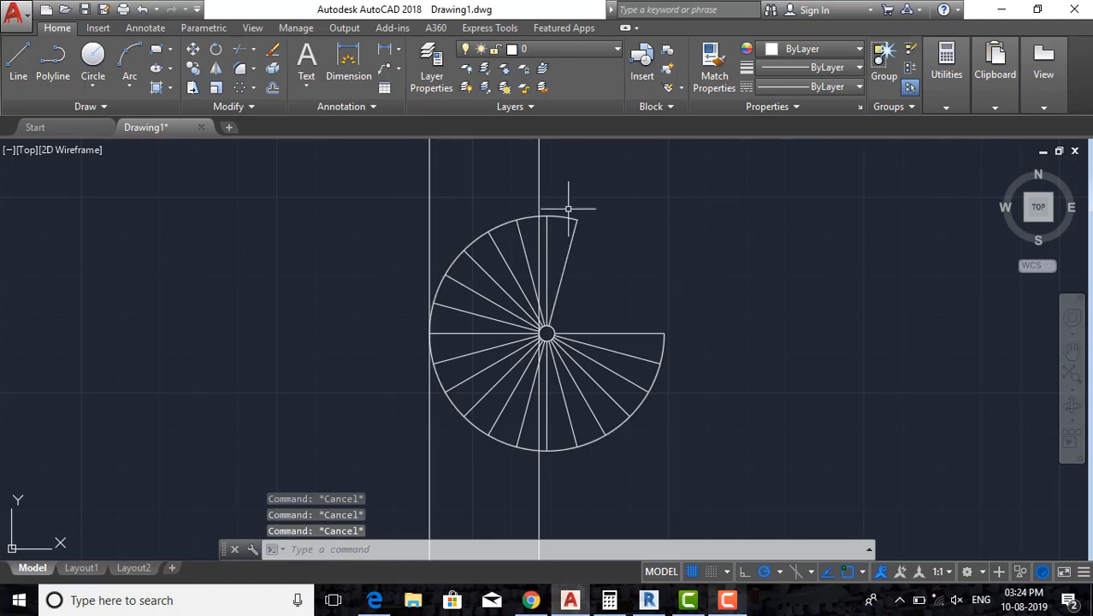
middle_click_drag(561, 417, 569, 281)
left_click(582, 396)
left_click(497, 395)
middle_click_drag(587, 348, 571, 434)
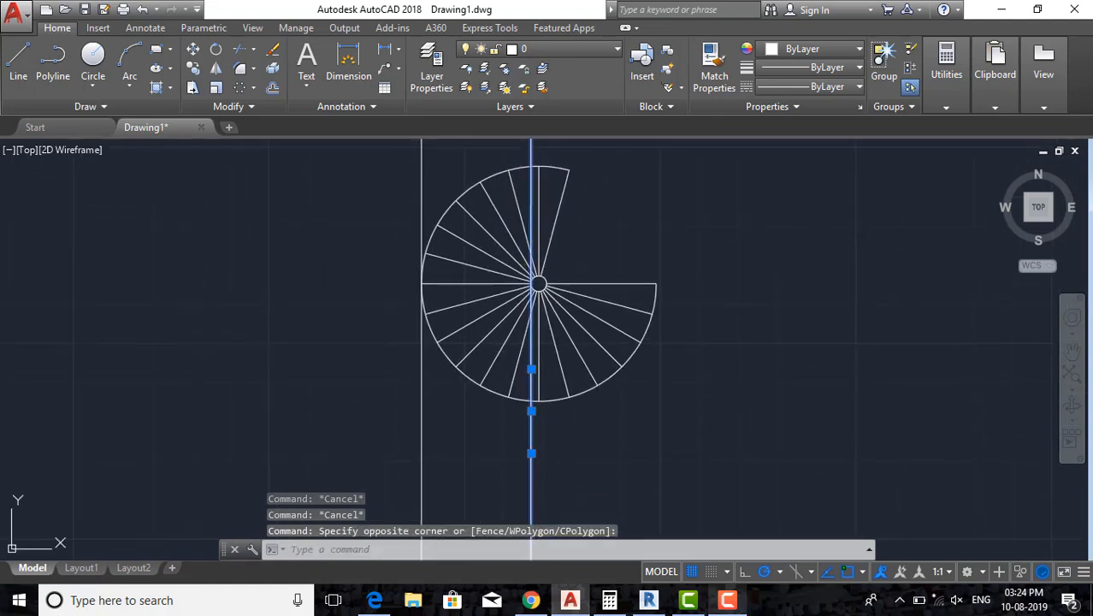
type("m")
key("Return")
scroll(562, 218, "up", 2)
left_click(512, 190)
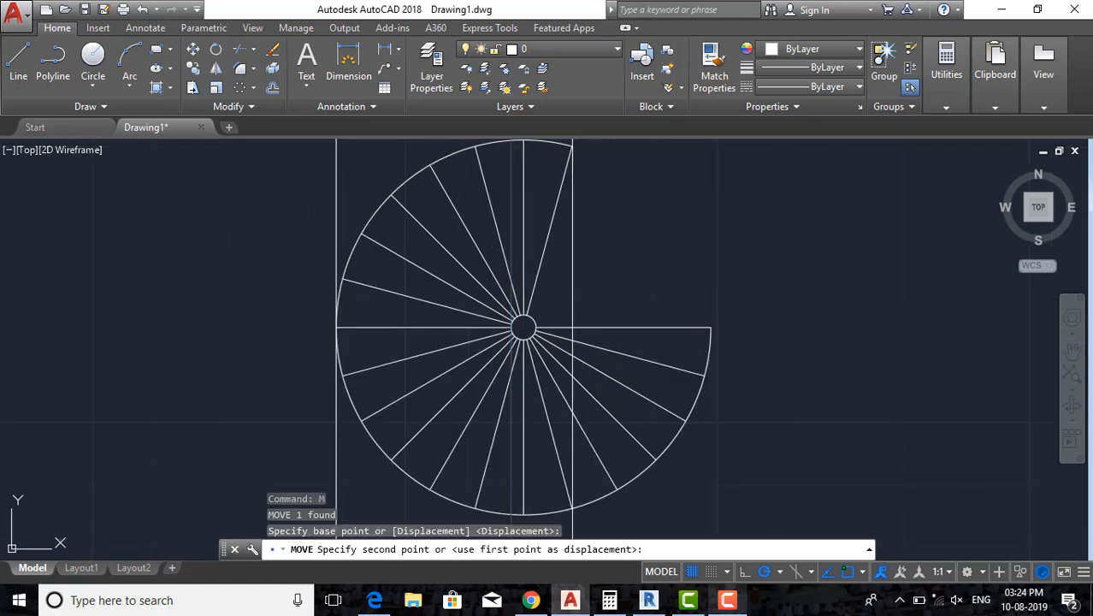
left_click(572, 147)
scroll(514, 358, "down", 8)
key("Escape")
key("Escape")
middle_click_drag(517, 436, 547, 317)
scroll(520, 392, "up", 8)
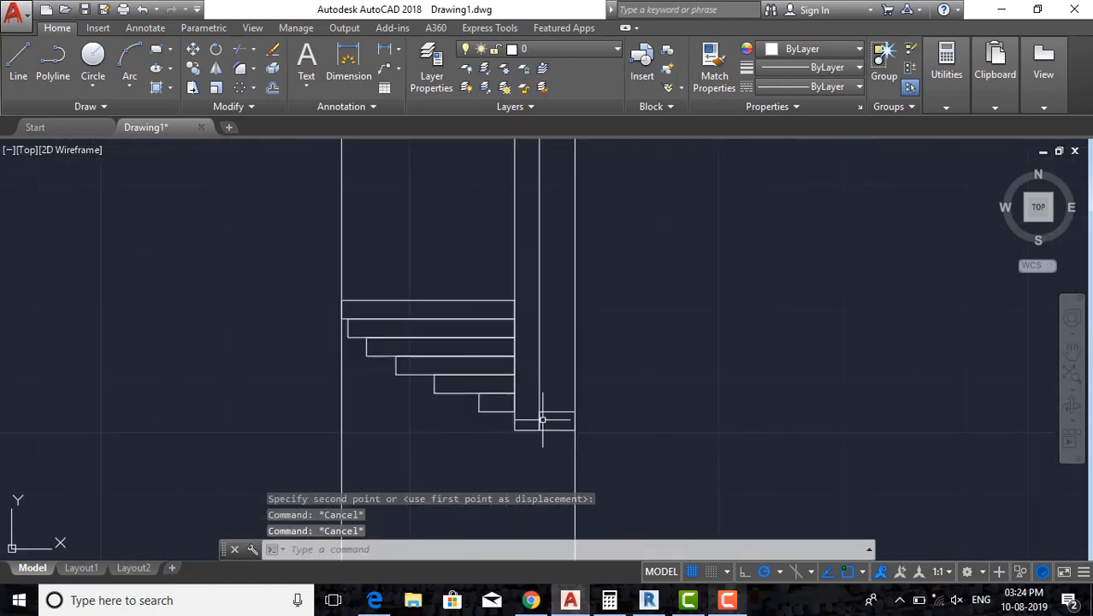
Draw a short vertical line across the top tread of the elevation, near the central pole.
scroll(568, 424, "down", 4)
key("Escape")
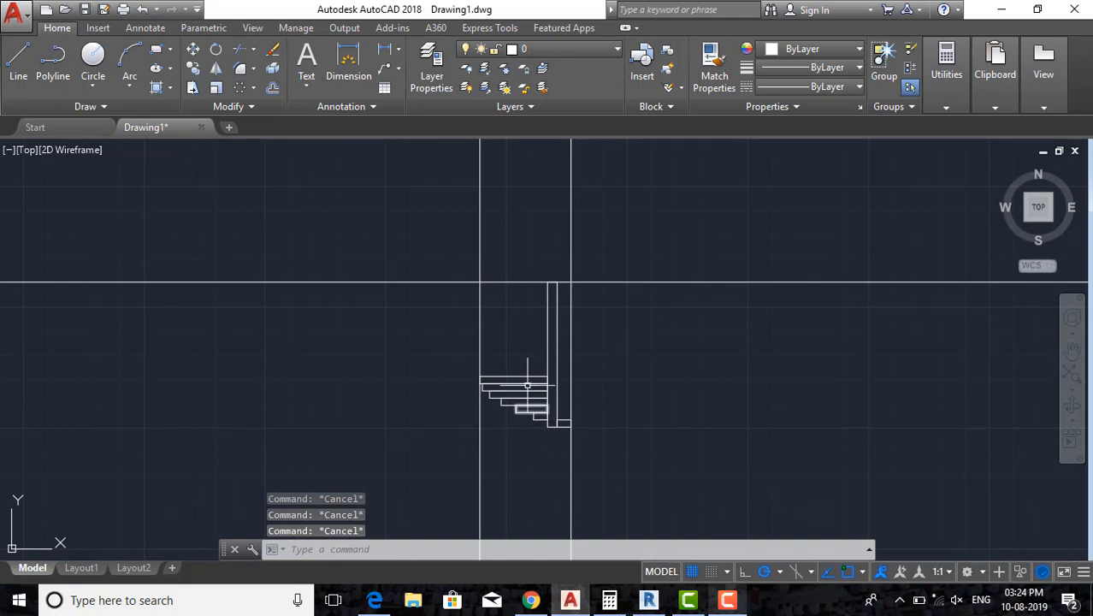
scroll(527, 385, "up", 5)
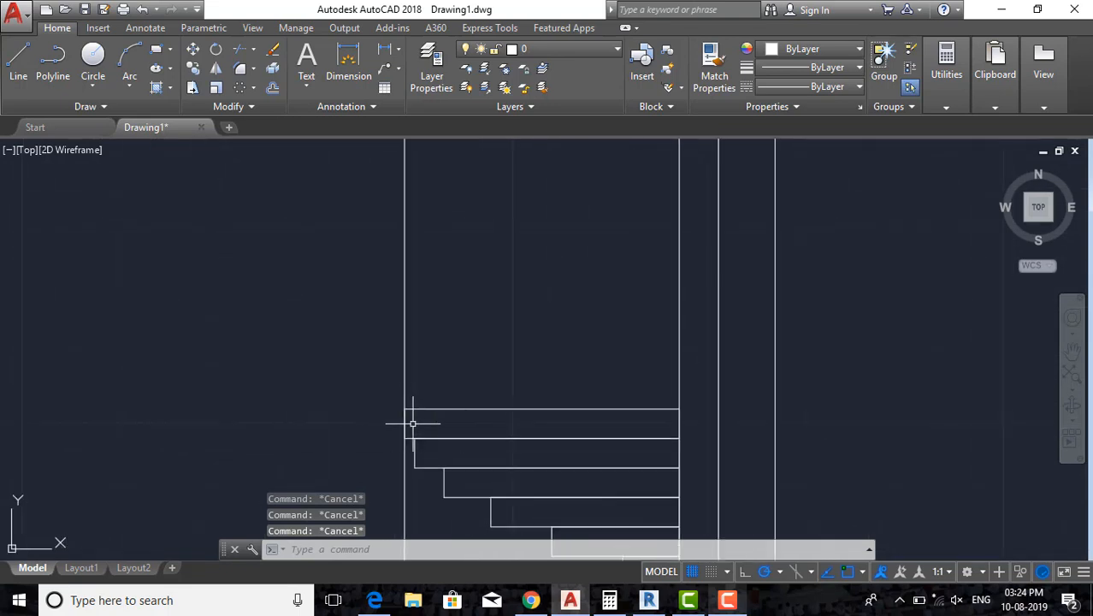
middle_click_drag(432, 428, 459, 396)
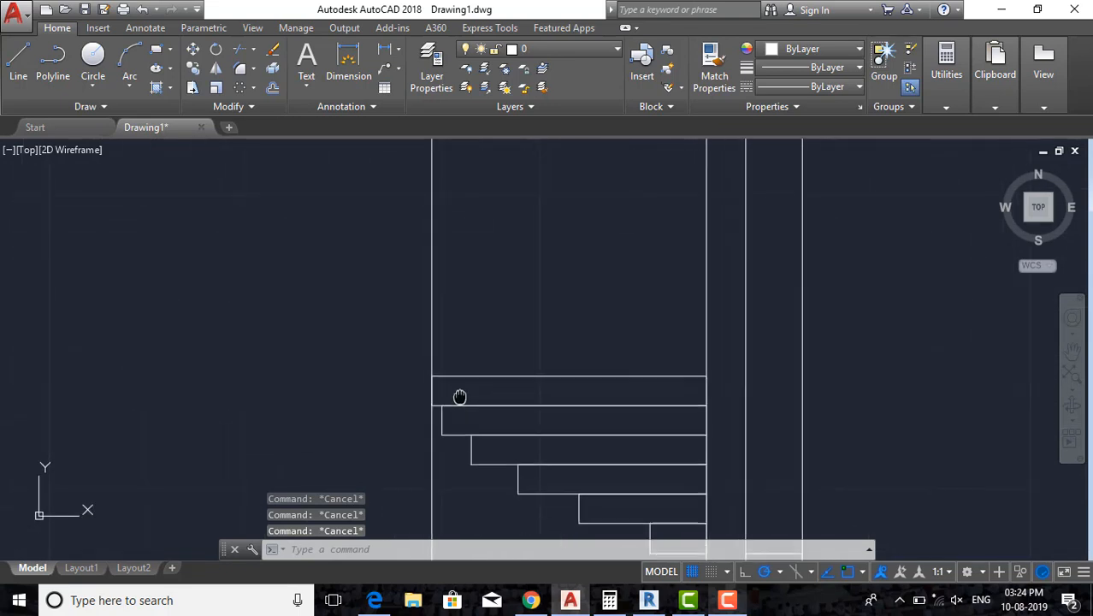
type("l")
key("Return")
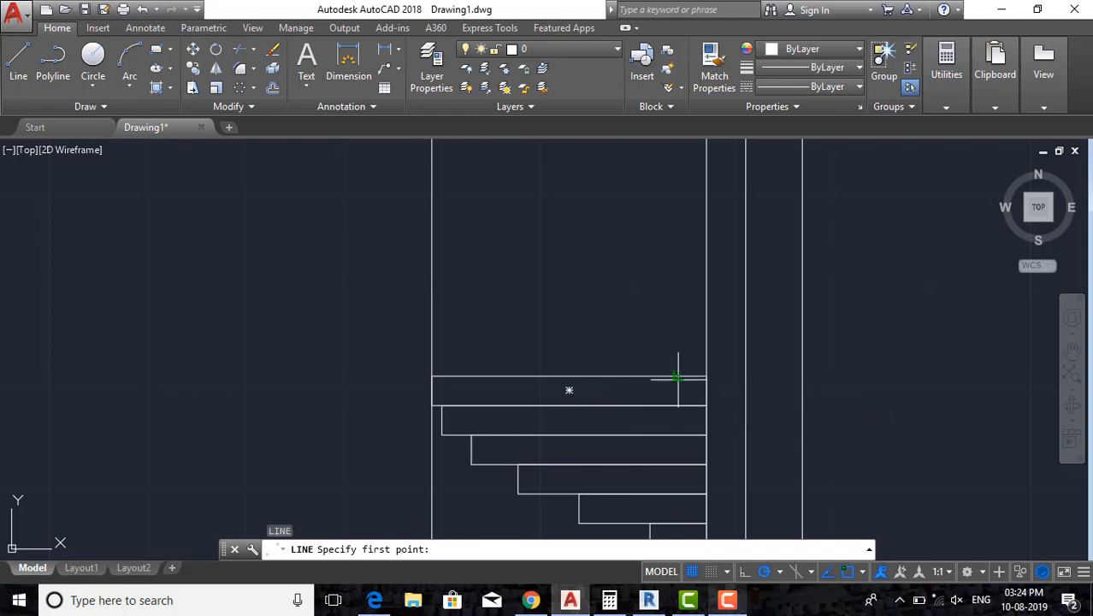
left_click(676, 377)
key("Escape")
Check which object snap modes are enabled.
key("Return")
scroll(676, 383, "up", 4)
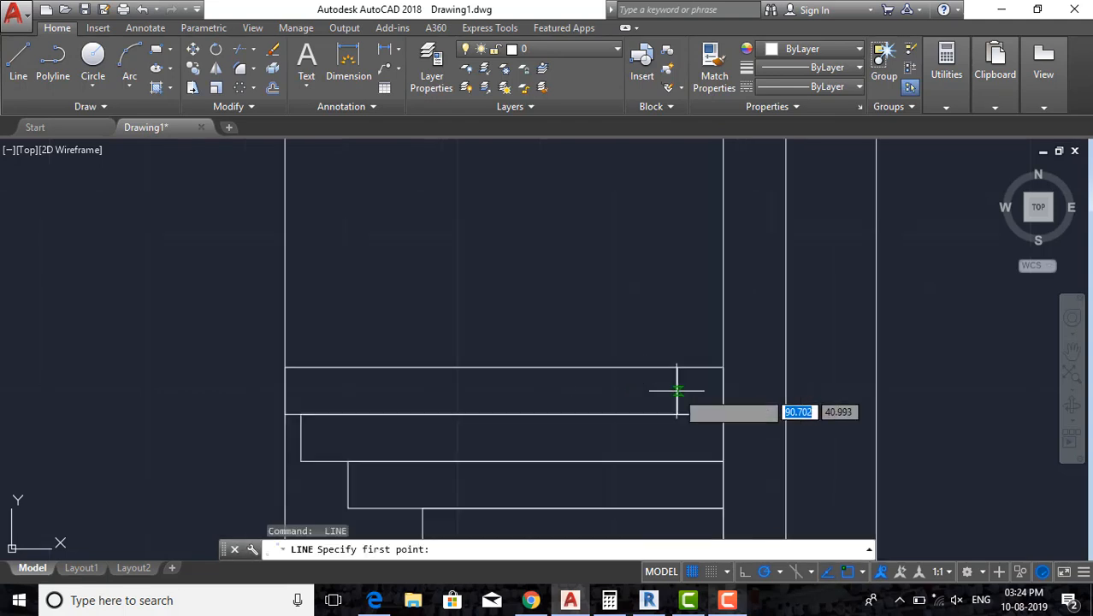
scroll(671, 371, "down", 2)
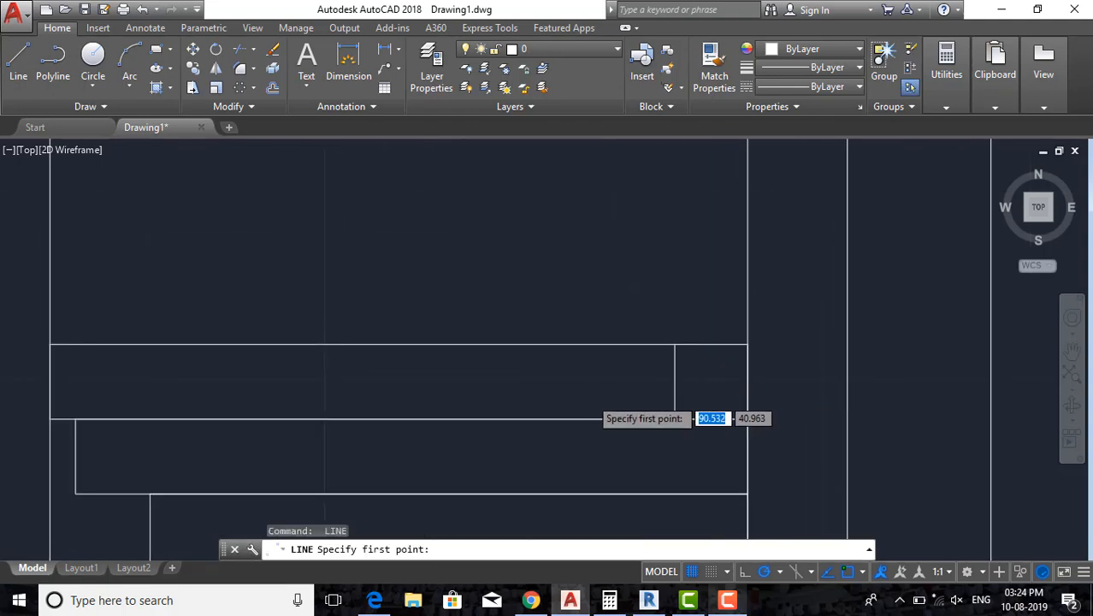
scroll(531, 377, "down", 2)
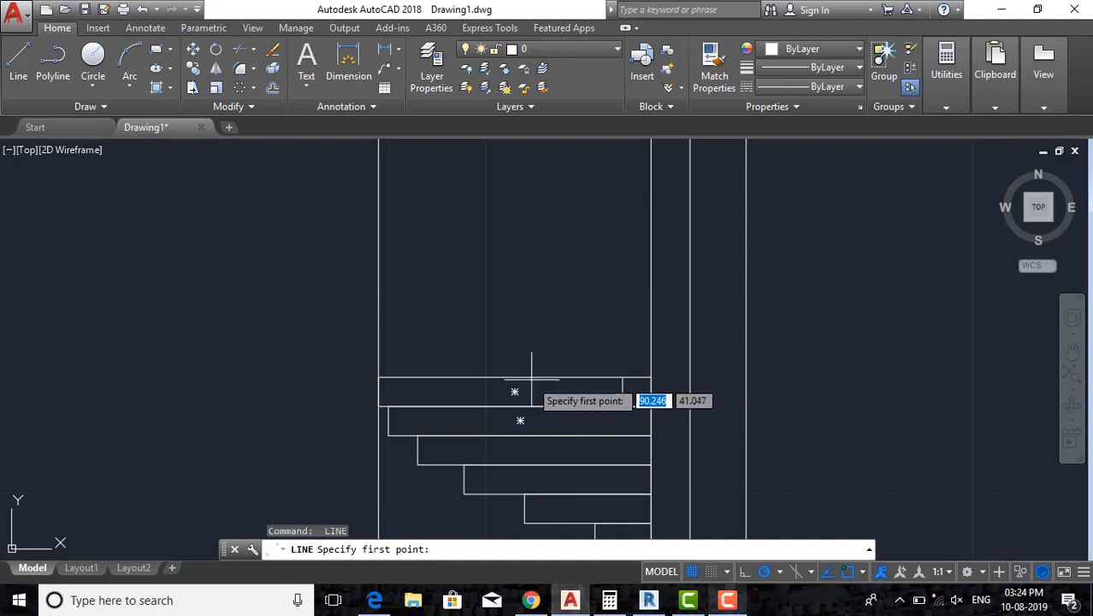
left_click(862, 573)
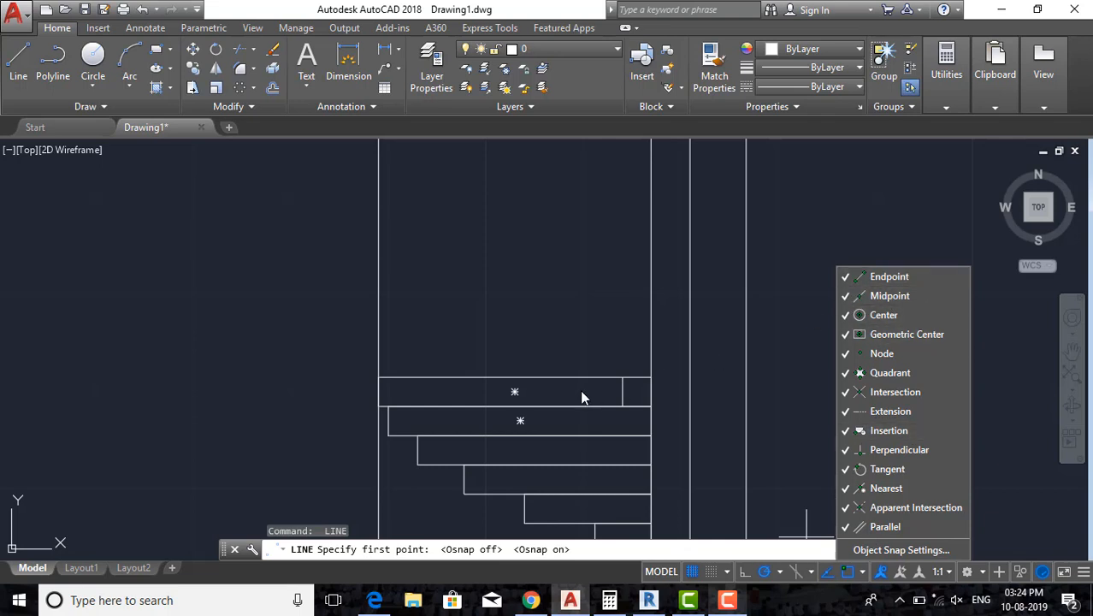
key("Escape")
key("Escape")
key("Escape")
key("Escape")
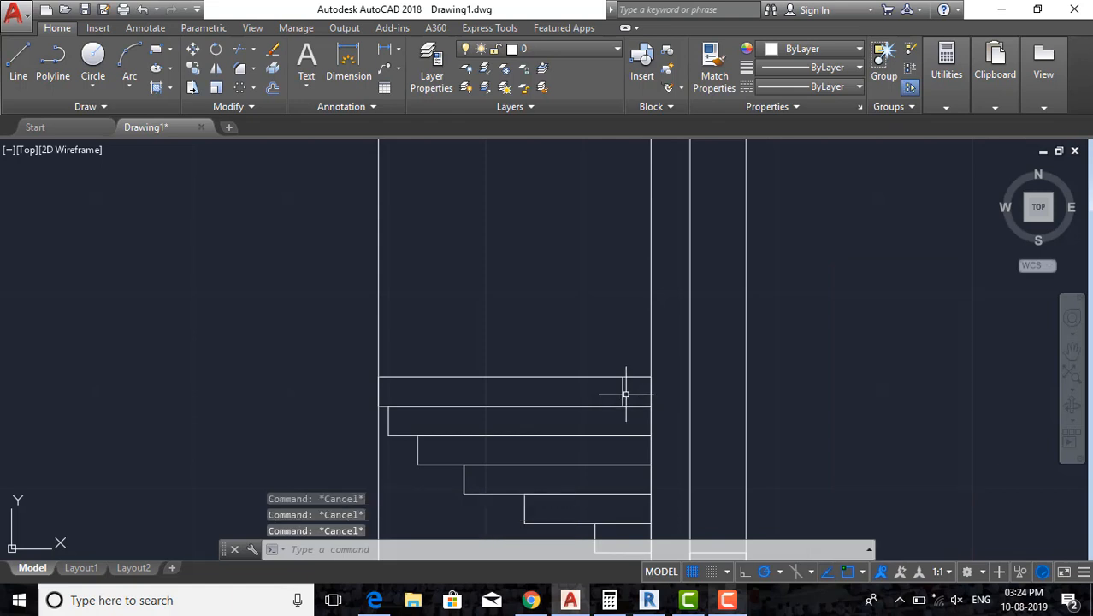
Draw a horizontal line about 1.94 long from the short vertical line's midpoint leftward past the top tread's outer end.
type("l")
key("Return")
left_click(623, 392)
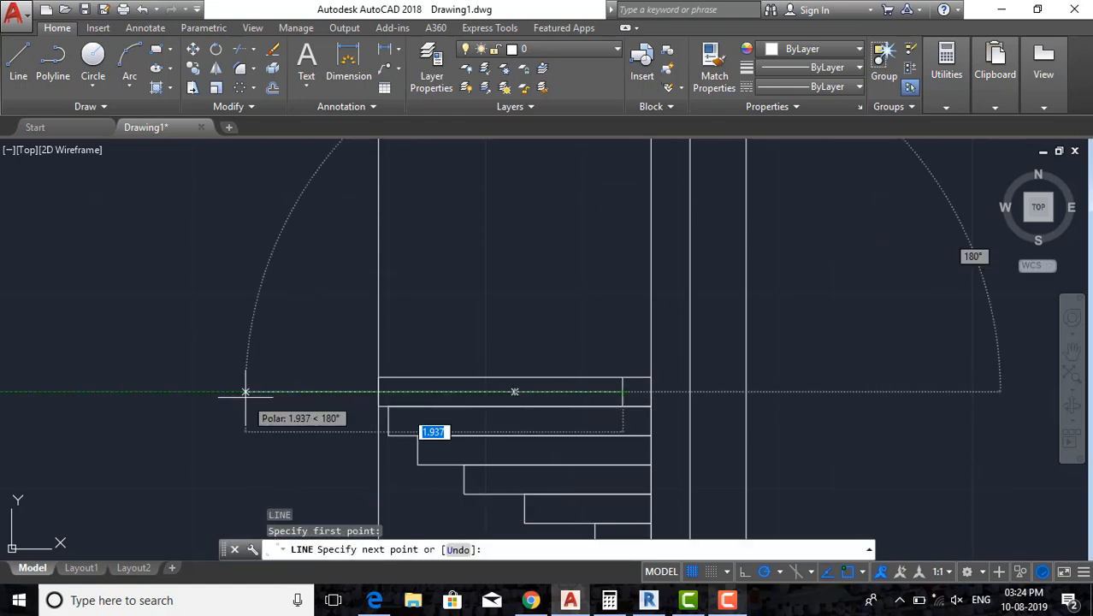
left_click(245, 391)
key("Escape")
key("Escape")
key("Escape")
key("Escape")
scroll(655, 324, "down", 4)
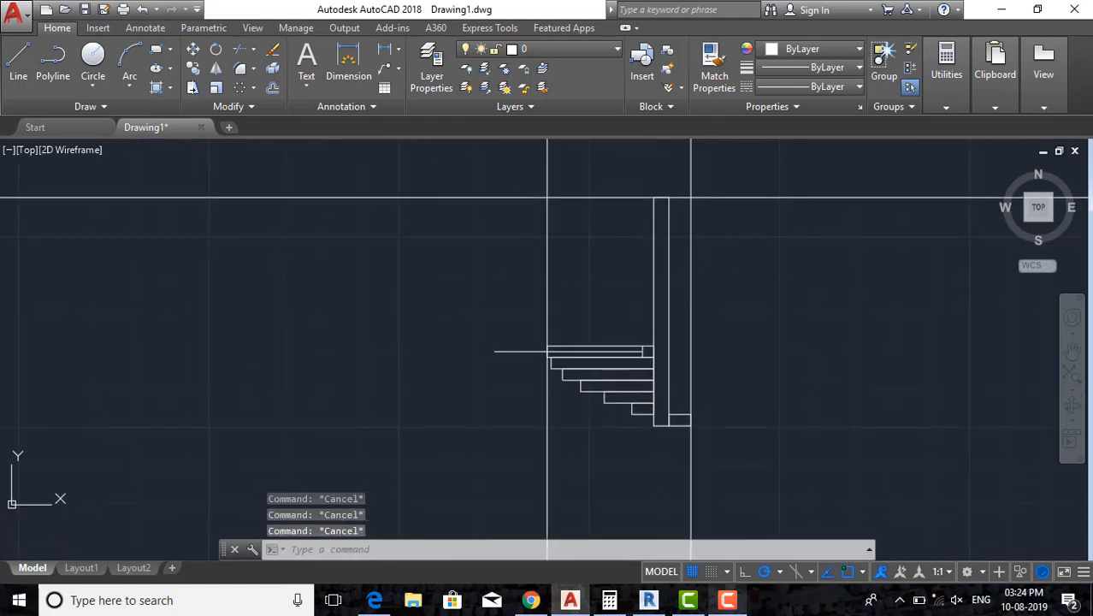
Try to mirror the five left treads and the lowest right tread about the top tread's horizontal midline, erasing the source objects.
scroll(578, 361, "up", 4)
left_click(480, 345)
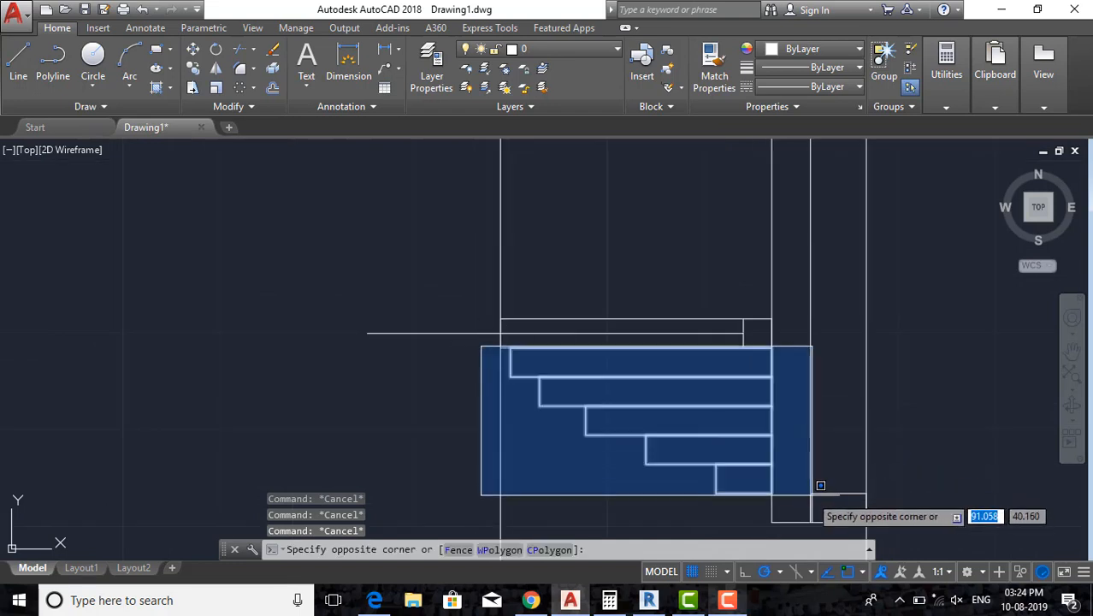
left_click(854, 505)
left_click(699, 461)
left_click(853, 502)
left_click(827, 491)
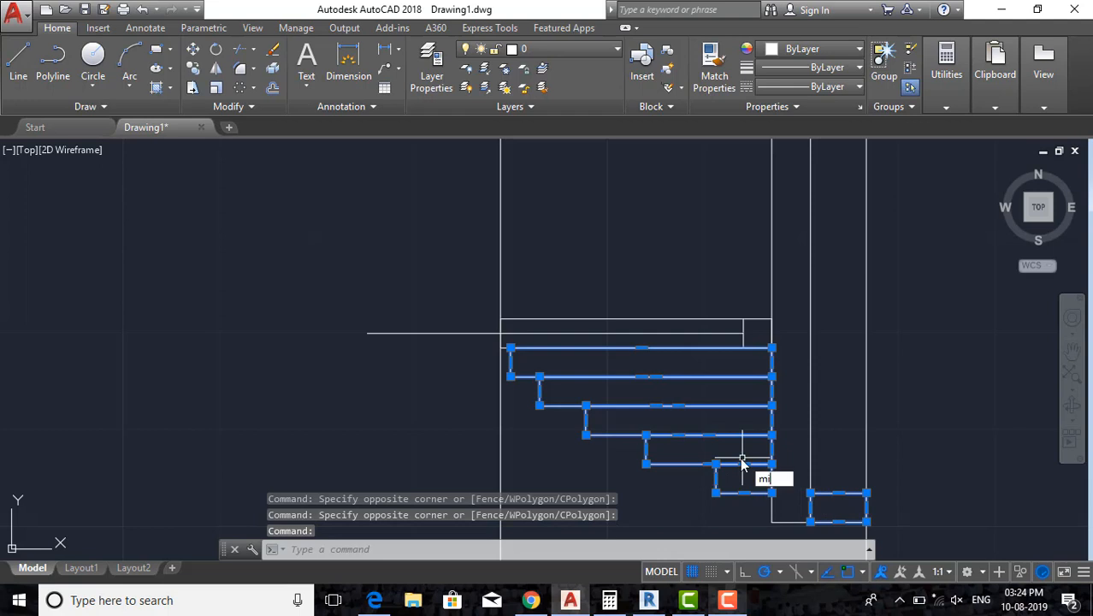
key("Return")
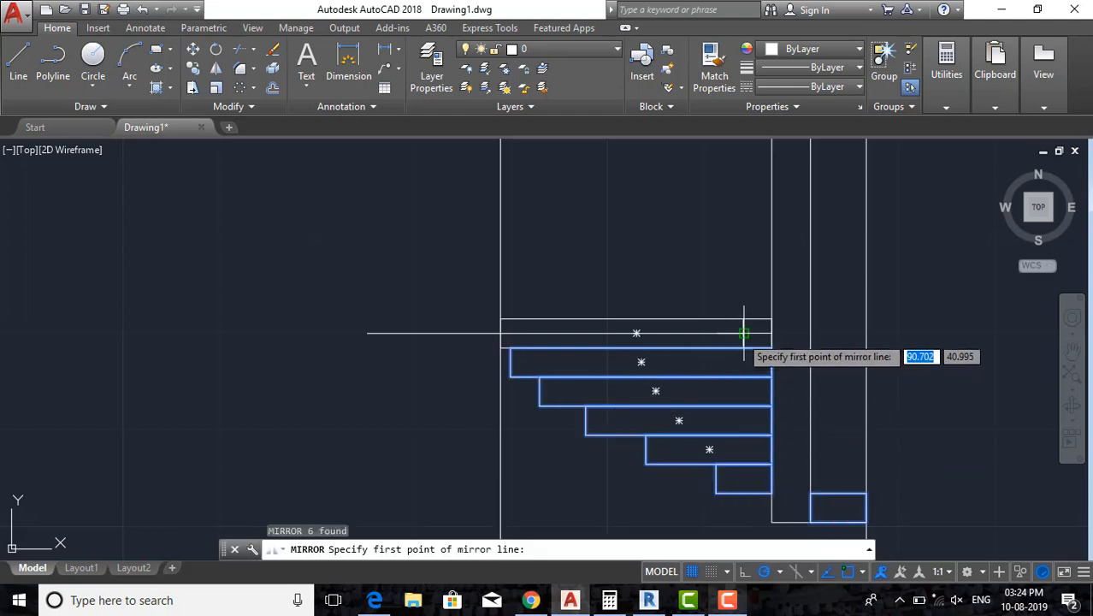
left_click(743, 323)
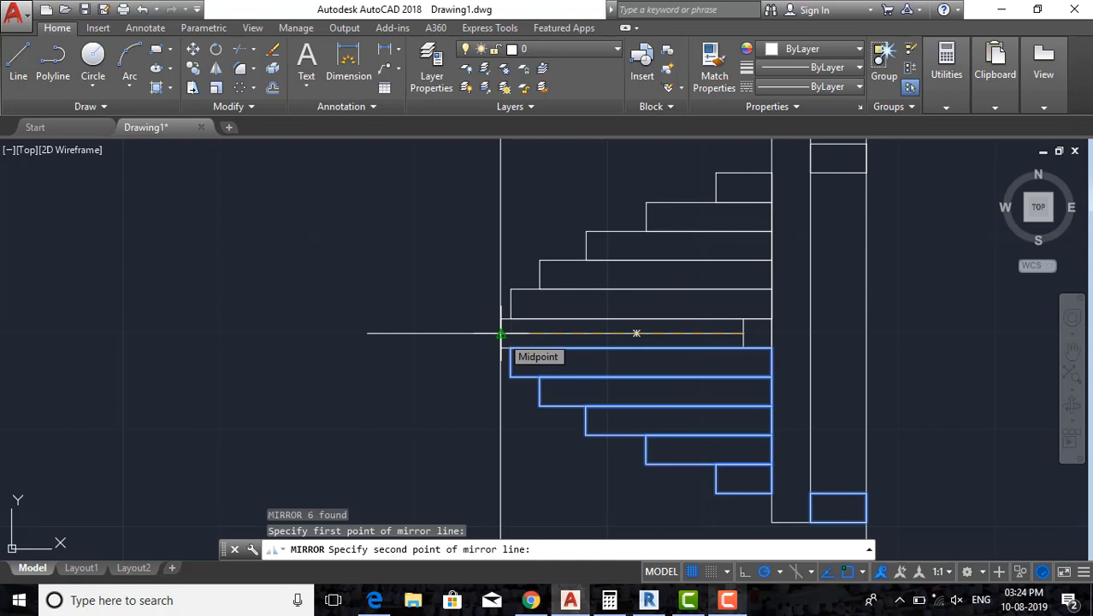
left_click(501, 334)
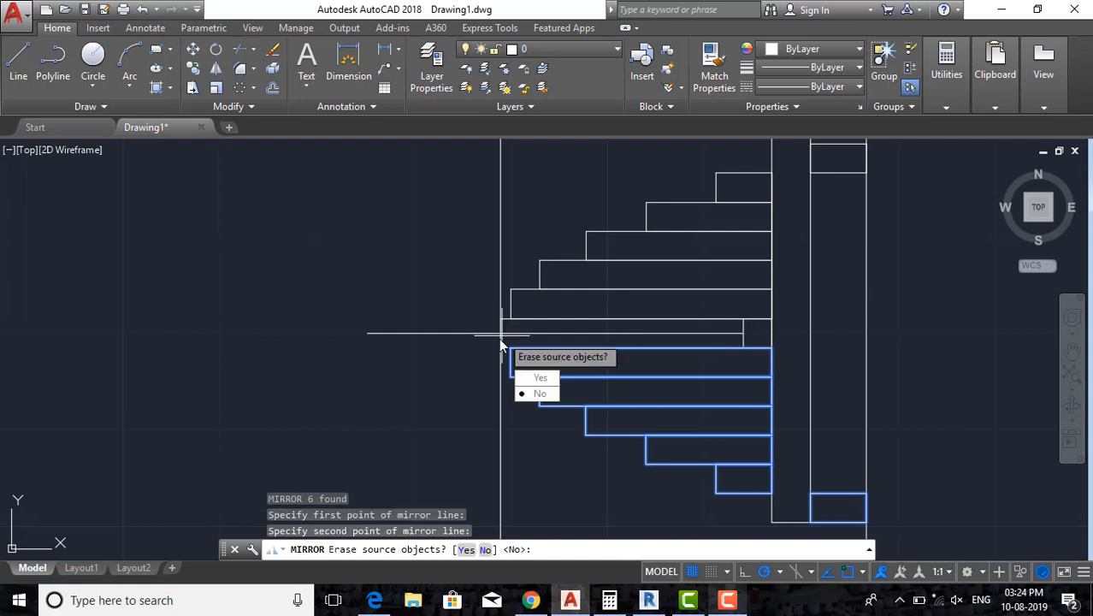
left_click(536, 378)
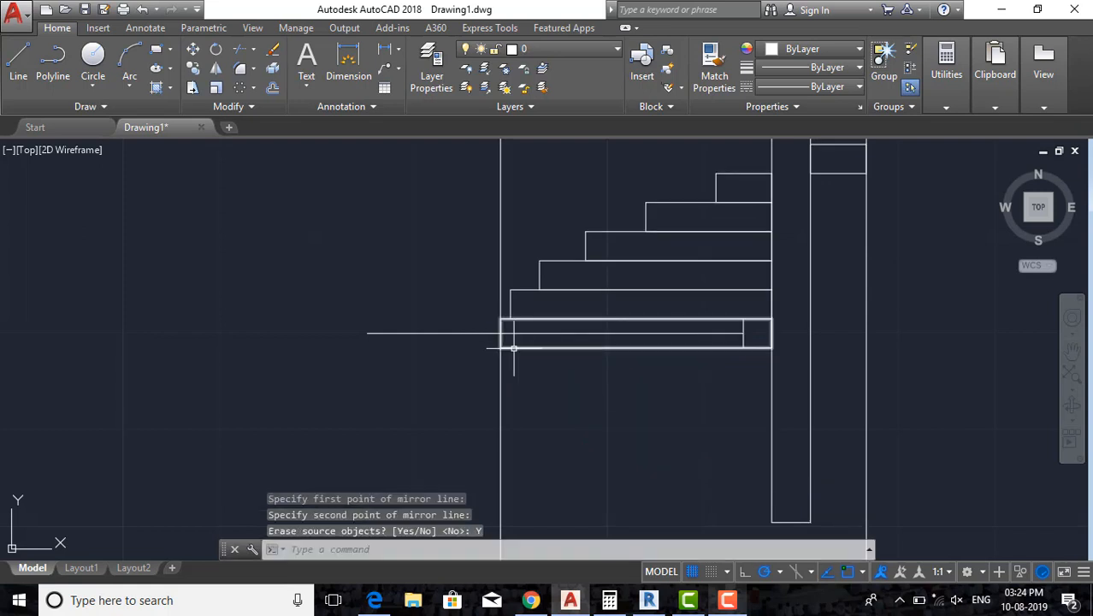
key("ctrl+z")
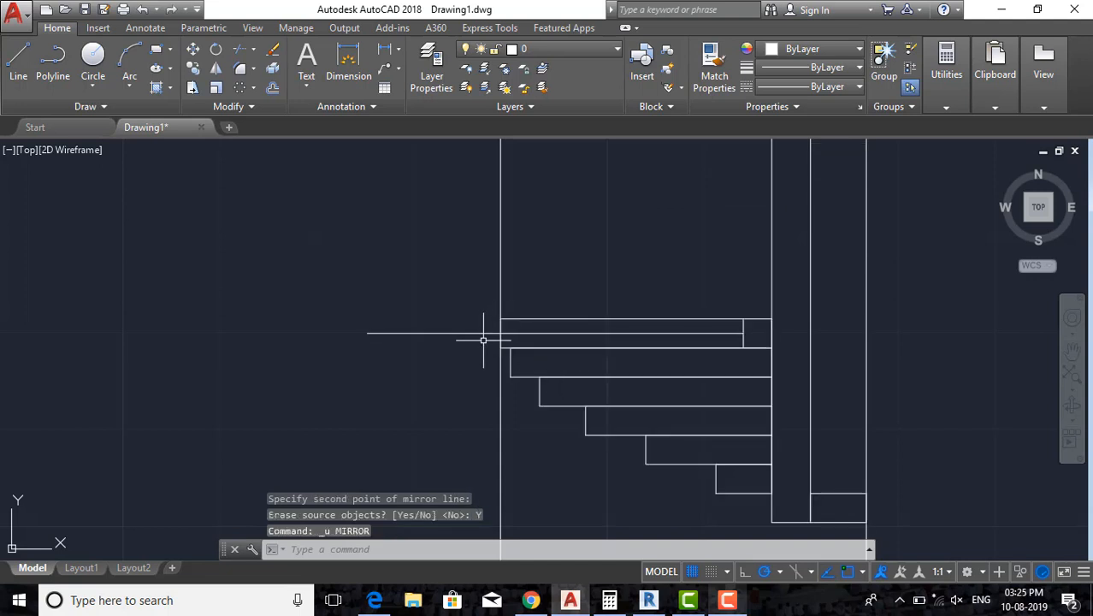
Mirror the five left treads and the lowest right tread upward about the top tread's horizontal midline, keeping the source objects.
left_click(483, 340)
left_click(877, 526)
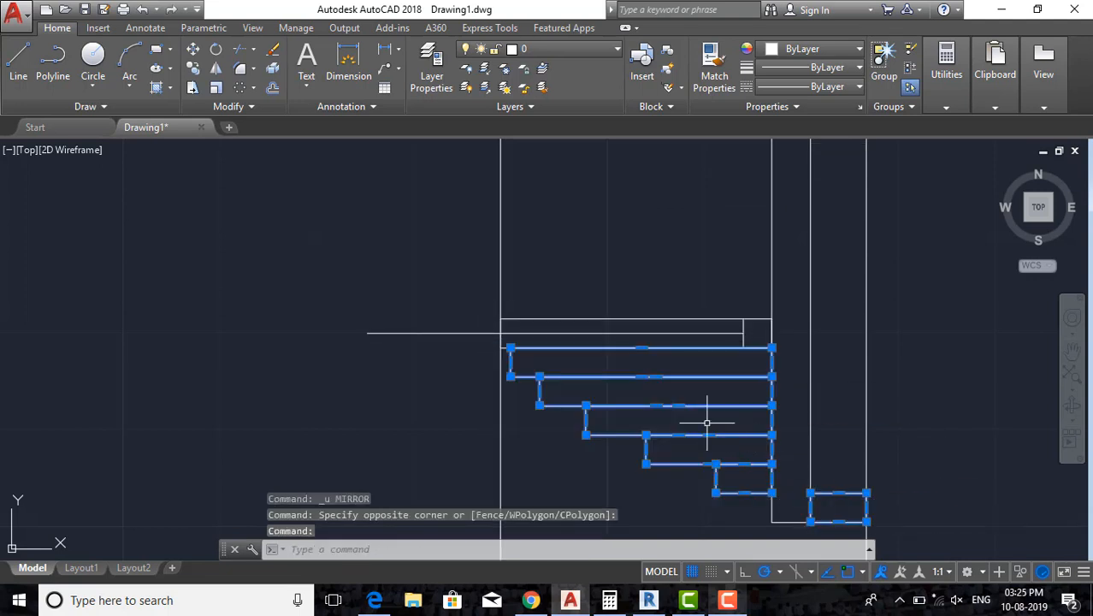
middle_click_drag(706, 422, 702, 433)
mouse_move(655, 426)
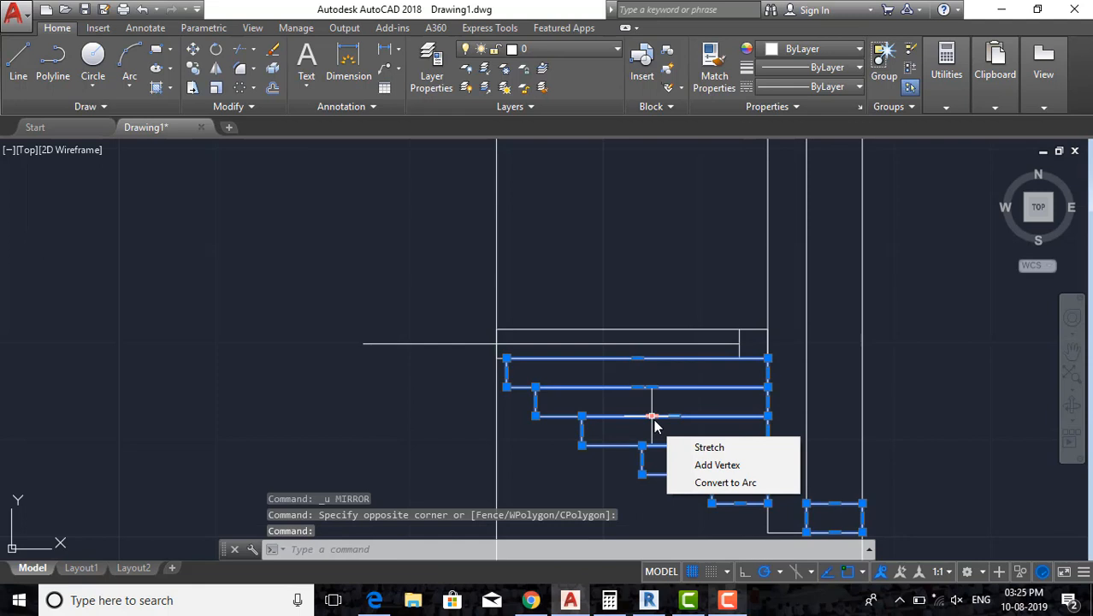
type("mi")
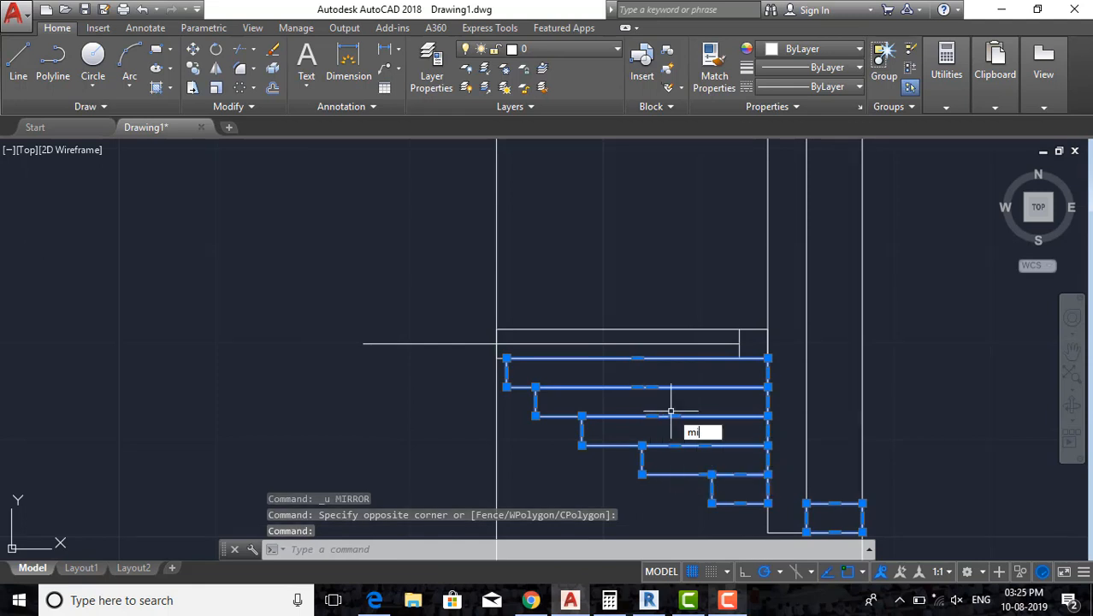
key("Return")
left_click(736, 343)
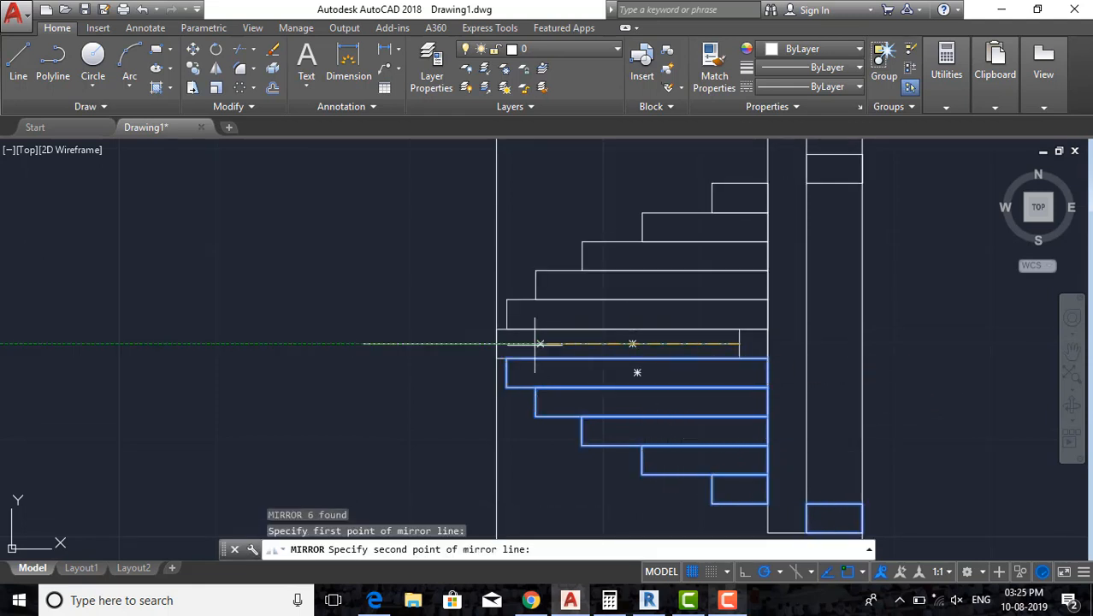
left_click(497, 343)
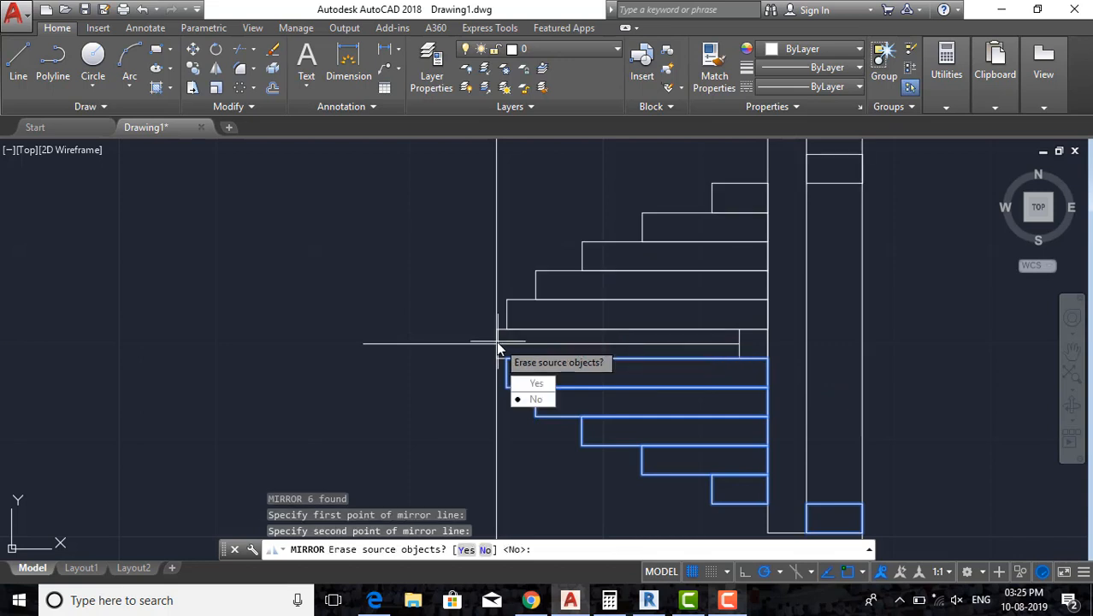
type("n")
key("Return")
key("Escape")
key("Escape")
Erase the horizontal mirror helper line and the short vertical helper line across the middle tread.
scroll(473, 365, "down", 3)
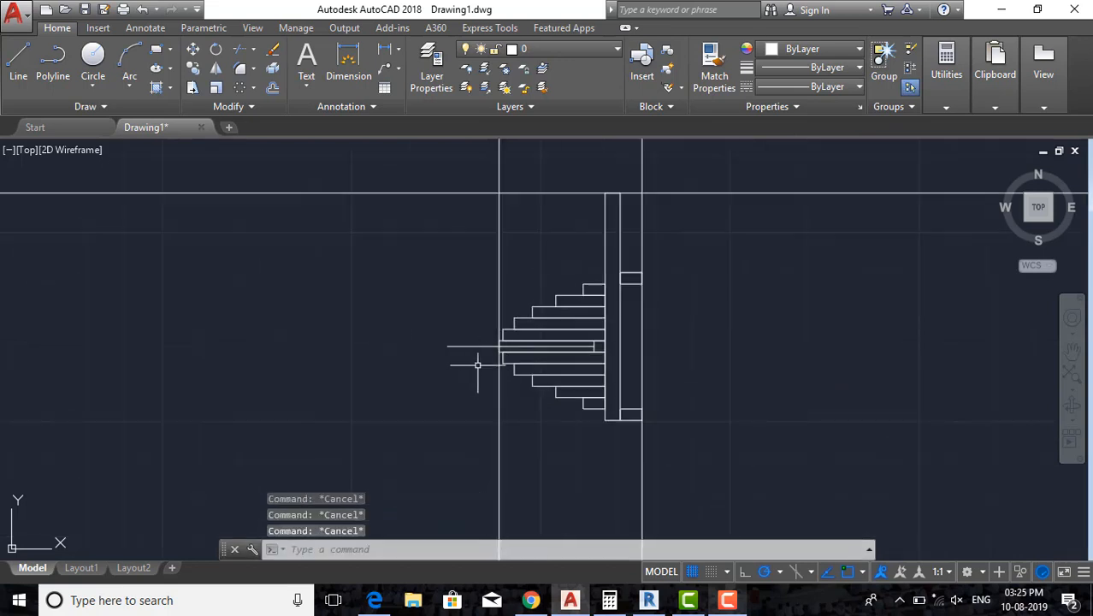
left_click(469, 350)
type("e")
key("Return")
scroll(600, 339, "up", 7)
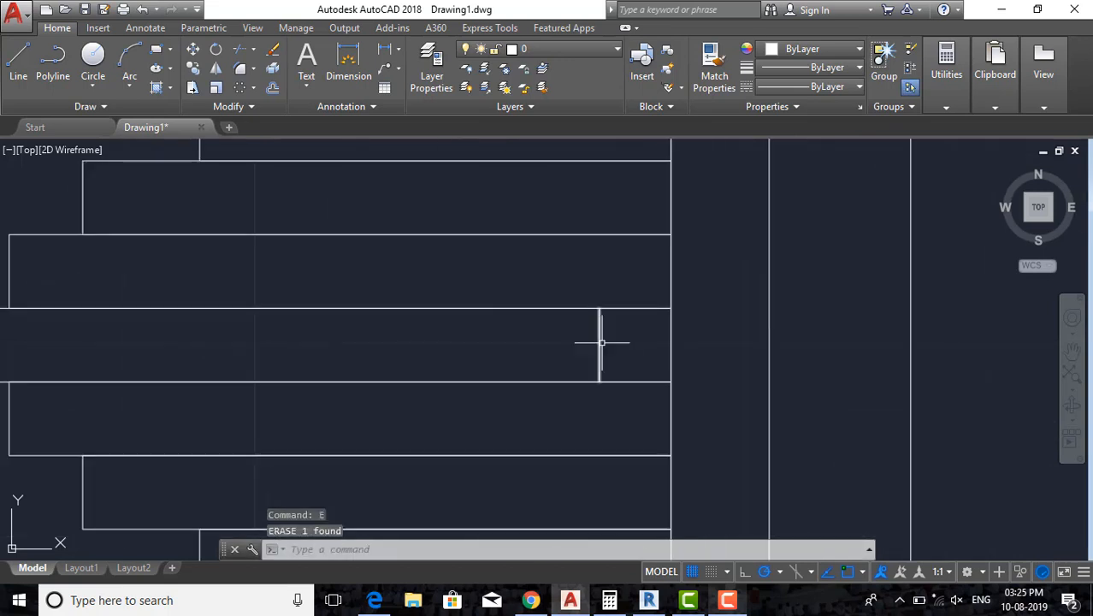
left_click(599, 342)
key("Return")
scroll(555, 357, "down", 6)
key("Return")
key("Escape")
key("Escape")
scroll(613, 399, "down", 6)
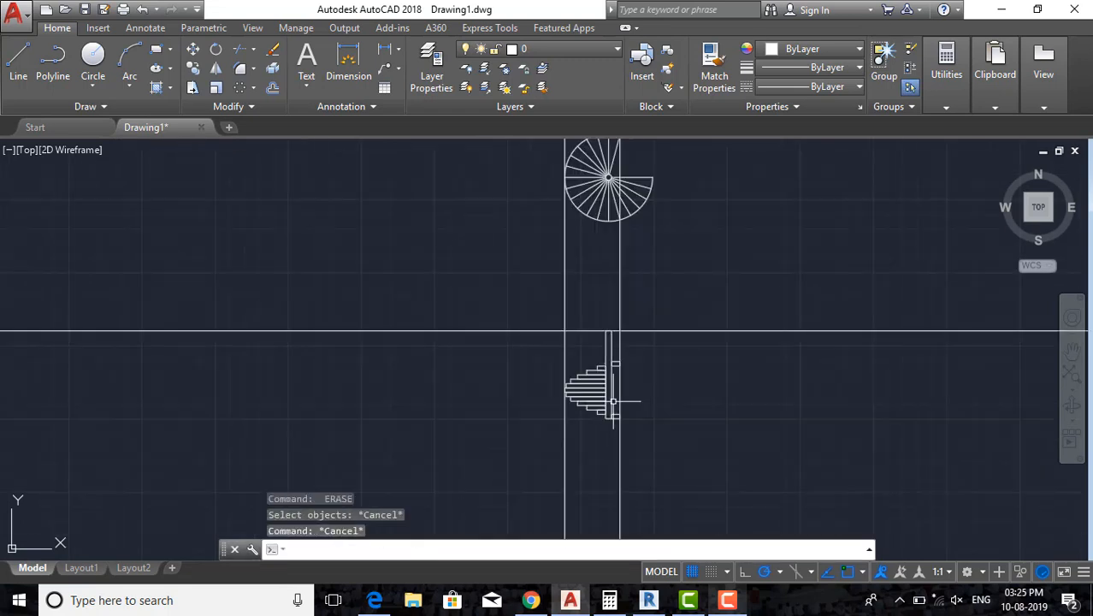
key("Escape")
key("Escape")
Move the right vertical construction line to the outer endpoint of the next tread line in the plan's lower-right quadrant.
scroll(618, 404, "up", 2)
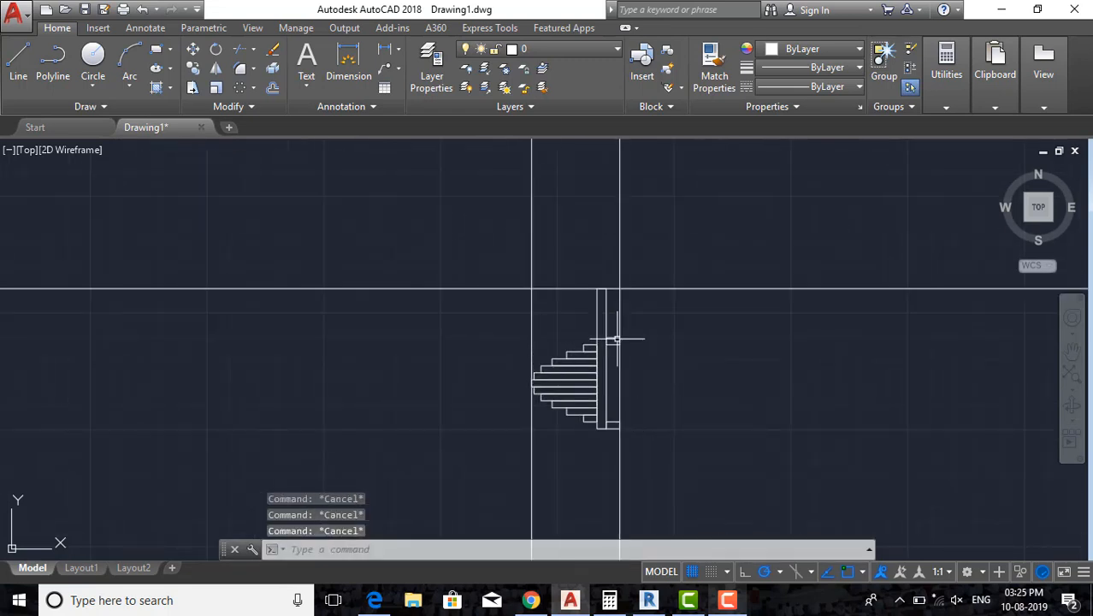
middle_click_drag(615, 339, 597, 425)
scroll(608, 426, "down", 2)
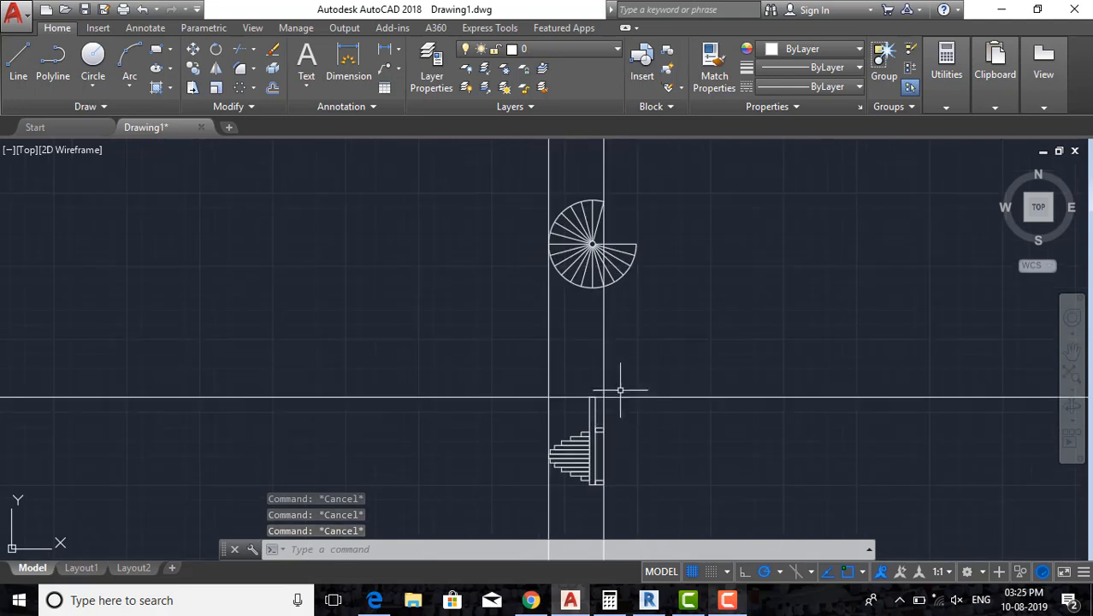
scroll(618, 305, "up", 6)
left_click(603, 363)
left_click(554, 380)
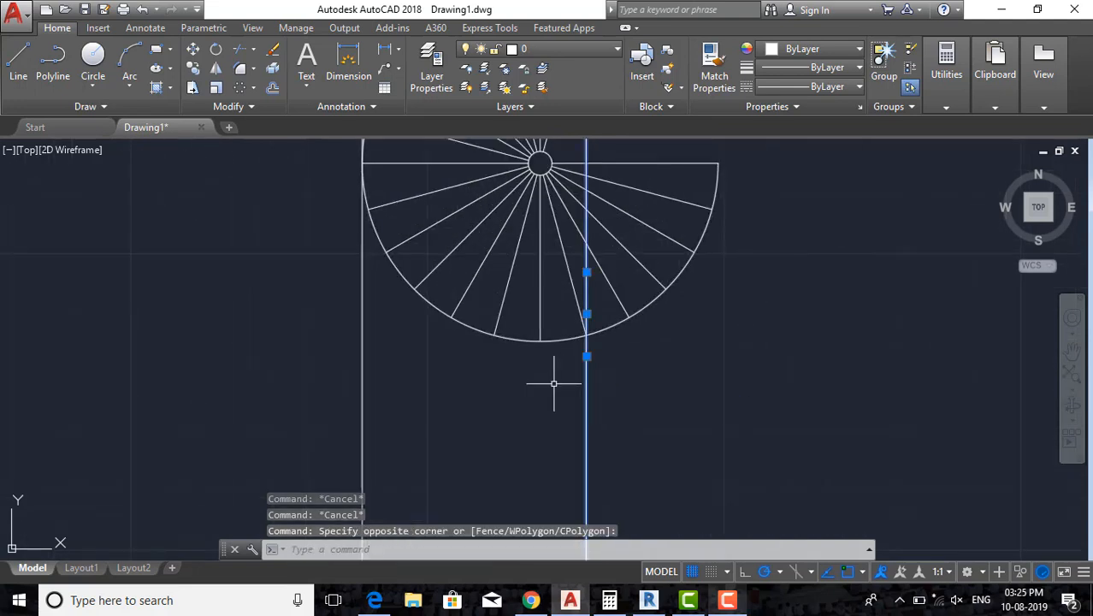
middle_click_drag(608, 369, 581, 457)
type("m")
key("Return")
left_click(560, 445)
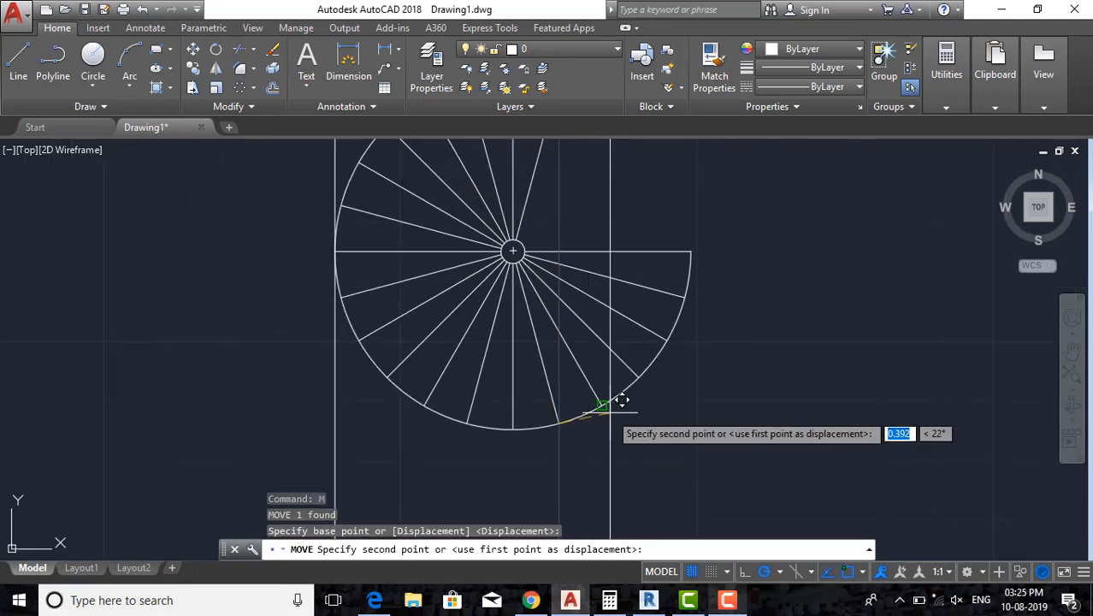
left_click(604, 409)
Copy the moved vertical construction line from the tread line's outer endpoint to its inner endpoint on the central pole circle.
scroll(633, 427, "down", 4)
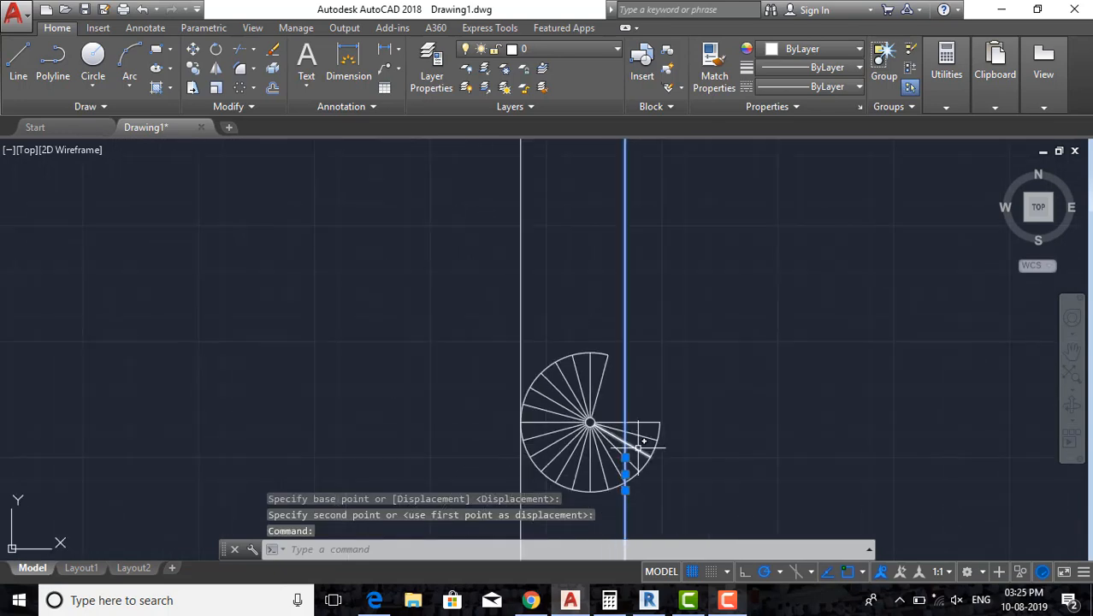
type("co")
key("Return")
scroll(627, 474, "up", 4)
left_click(620, 493)
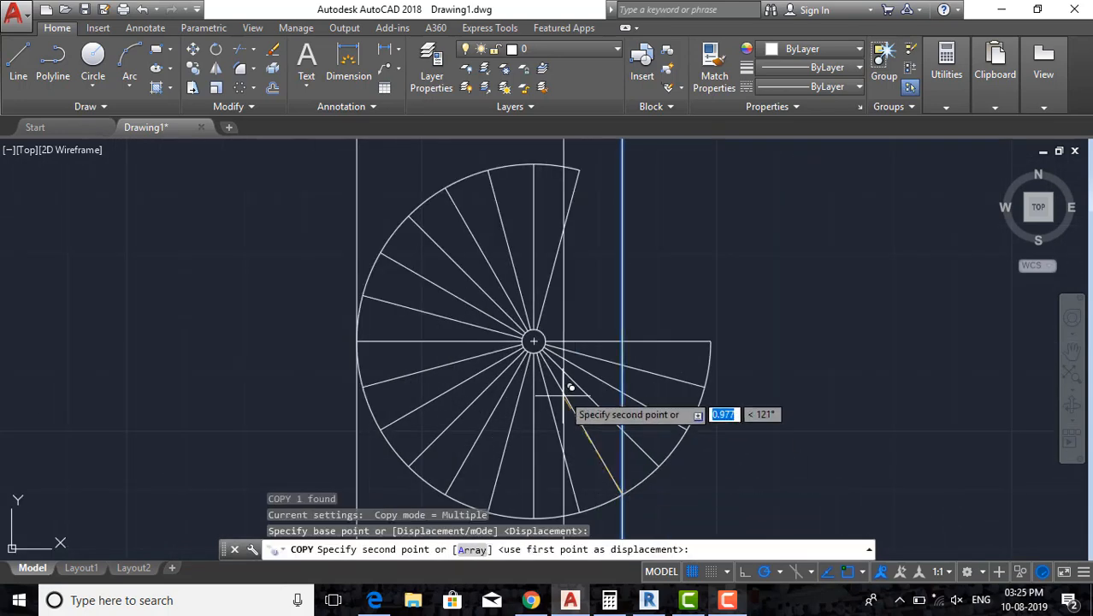
scroll(559, 378, "up", 2)
middle_click_drag(688, 496, 681, 448)
scroll(536, 295, "up", 1)
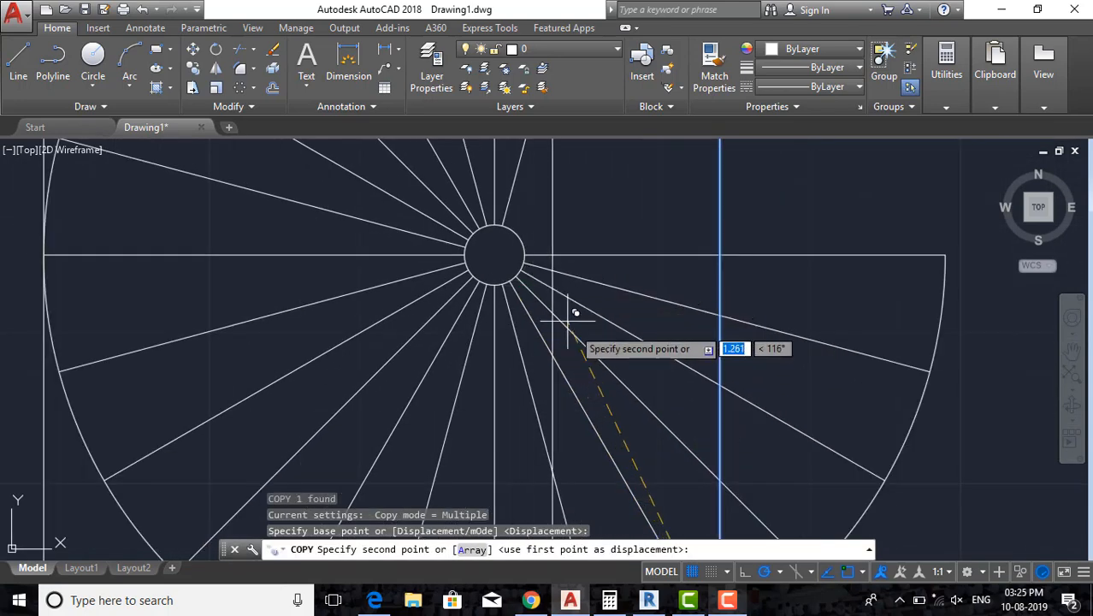
scroll(583, 359, "down", 2)
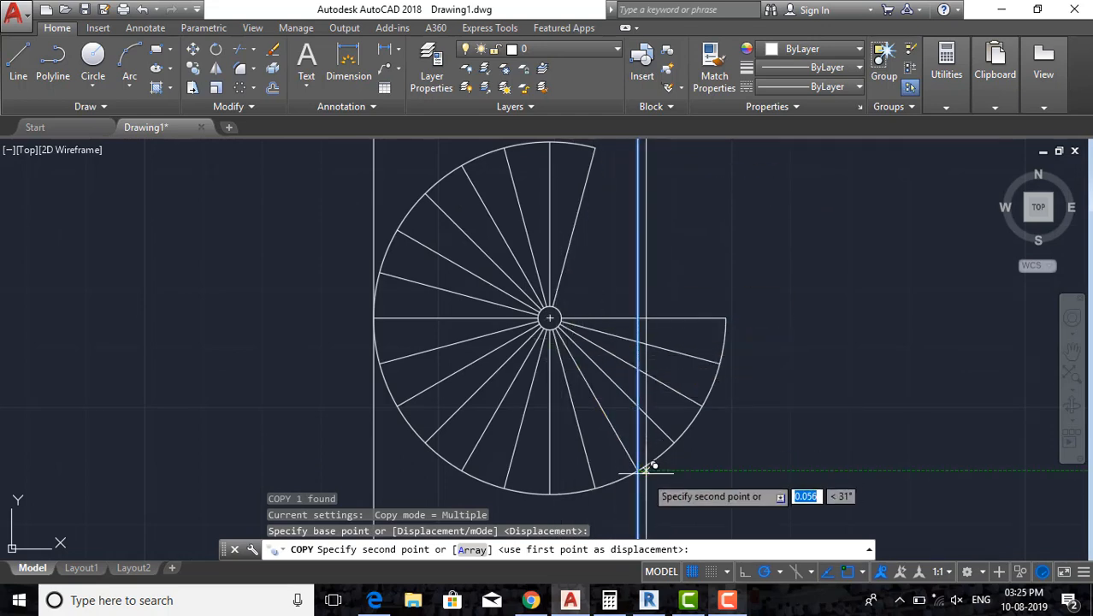
scroll(586, 368, "up", 5)
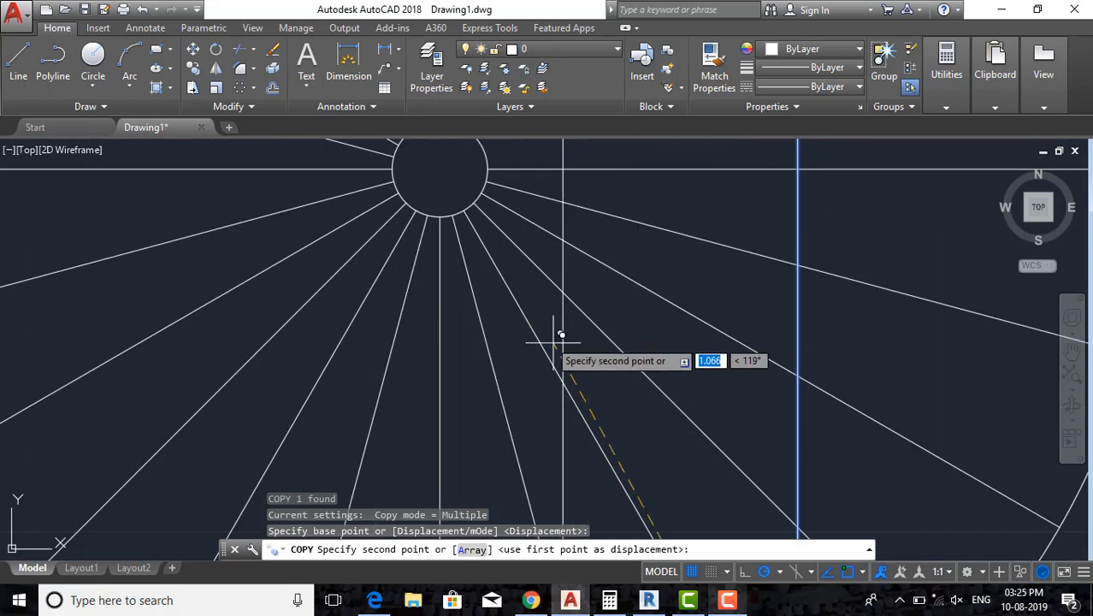
left_click(465, 212)
key("Escape")
key("Escape")
scroll(510, 252, "down", 6)
key("Escape")
key("Escape")
Draw a horizontal construction line along the top edge of the mirrored tread on the pole's right side.
scroll(586, 307, "down", 4)
middle_click_drag(592, 390, 584, 253)
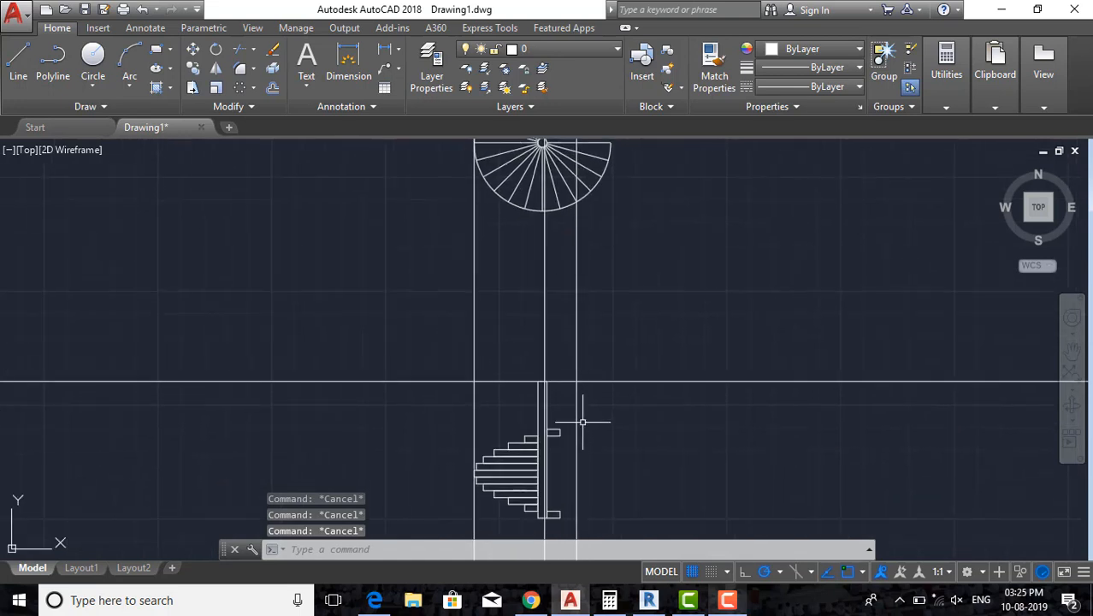
middle_click_drag(580, 423, 588, 405)
scroll(588, 405, "up", 2)
type("l")
key("Return")
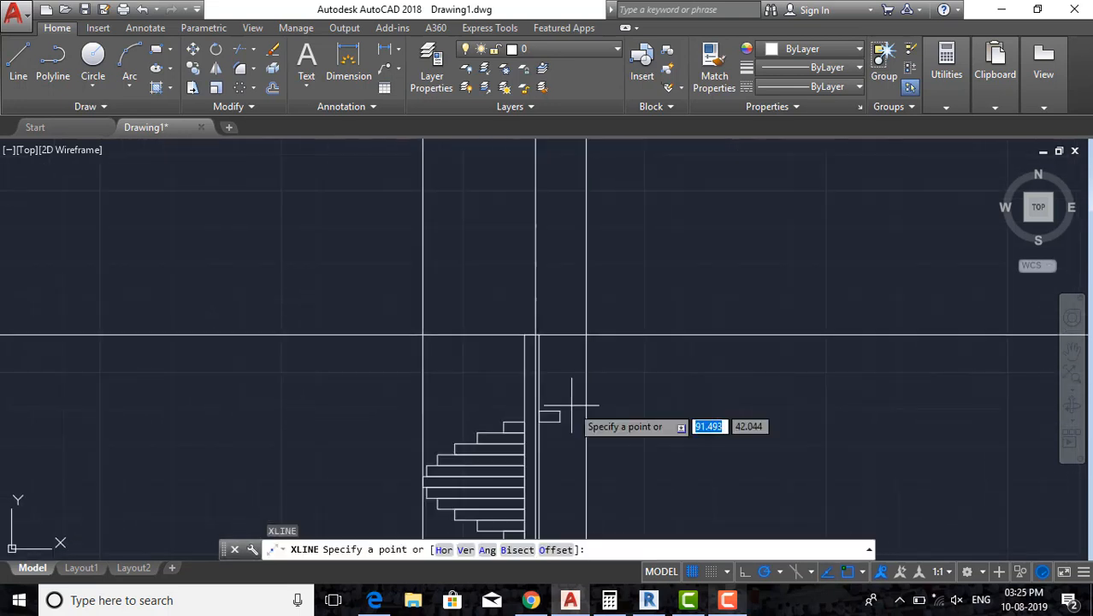
type("h")
key("Return")
scroll(568, 405, "up", 5)
left_click(564, 407)
key("Escape")
Offset the new horizontal construction line upward by 0.15.
type("o")
key("Return")
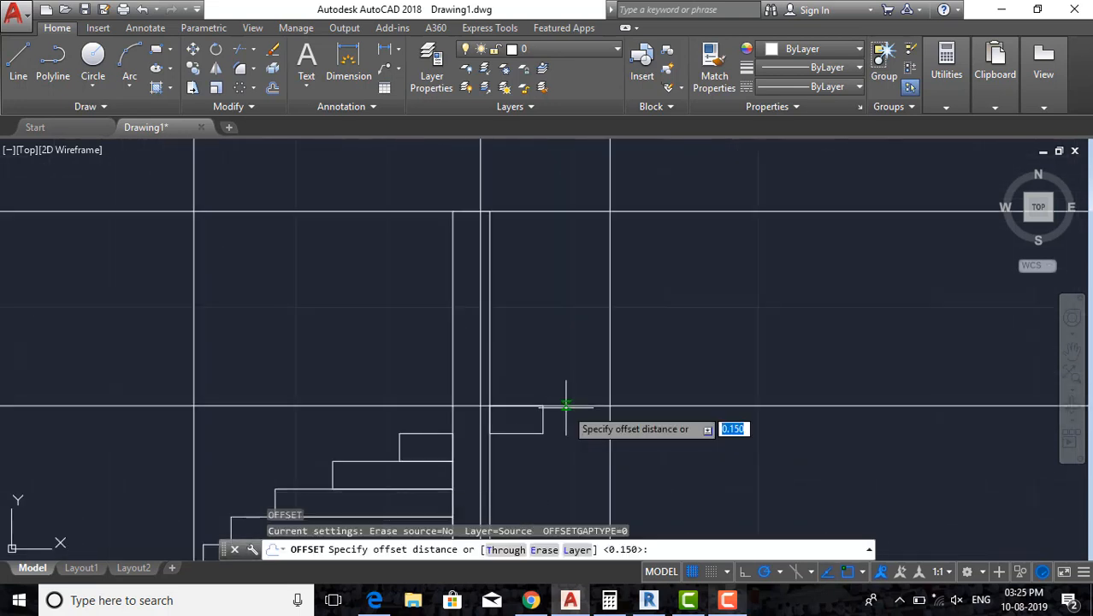
type("0.15")
key("Return")
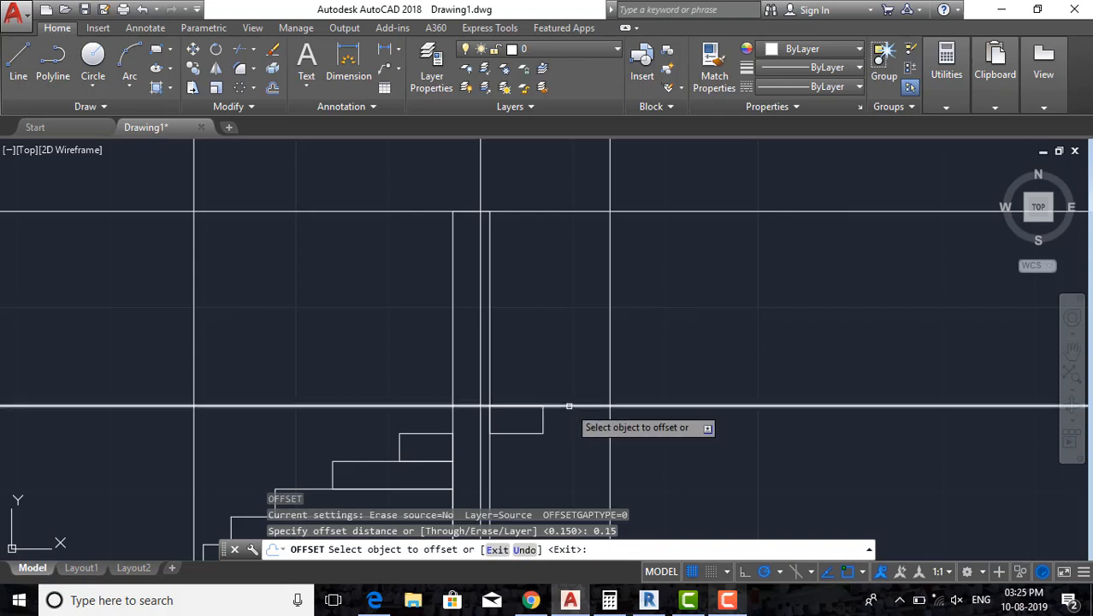
left_click(565, 407)
left_click(580, 317)
key("Escape")
Draw a rectangular tread between the two horizontal construction lines, from the pole's right edge to the outer vertical construction line.
type("rec")
key("Return")
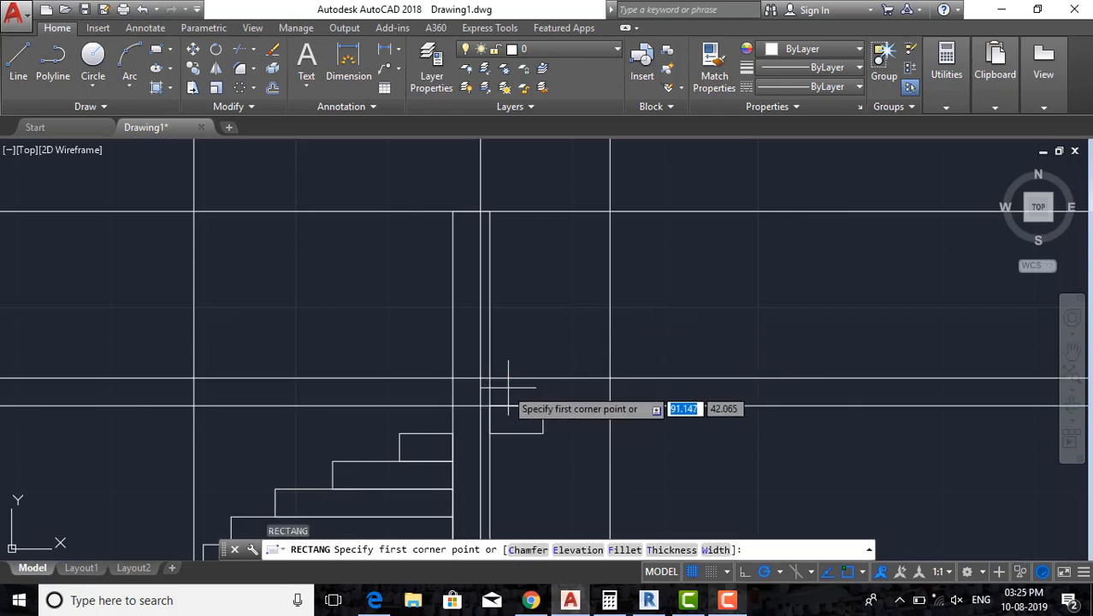
left_click(490, 378)
left_click(610, 406)
key("Escape")
key("Escape")
key("Escape")
Move the outer vertical construction line to the outer endpoint of the plan's 45-degree tread line in the lower-right quadrant.
scroll(607, 347, "down", 3)
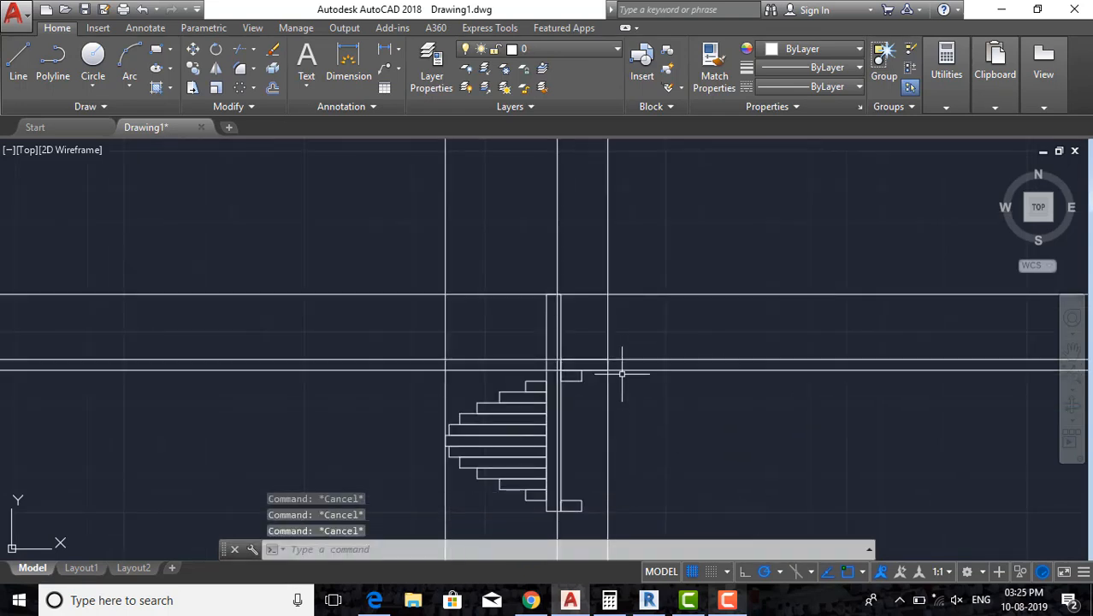
scroll(622, 373, "down", 5)
middle_click_drag(631, 305, 629, 358)
scroll(618, 332, "up", 5)
left_click(644, 396)
left_click(579, 405)
scroll(592, 440, "up", 2)
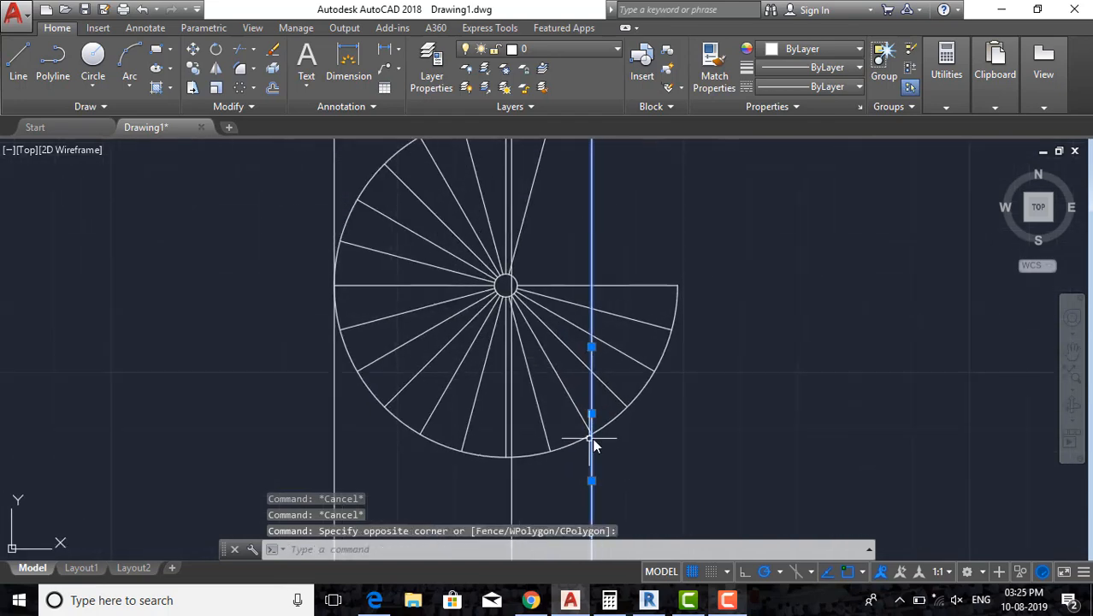
type("m")
key("Return")
left_click(590, 434)
left_click(505, 287)
scroll(501, 304, "up", 4)
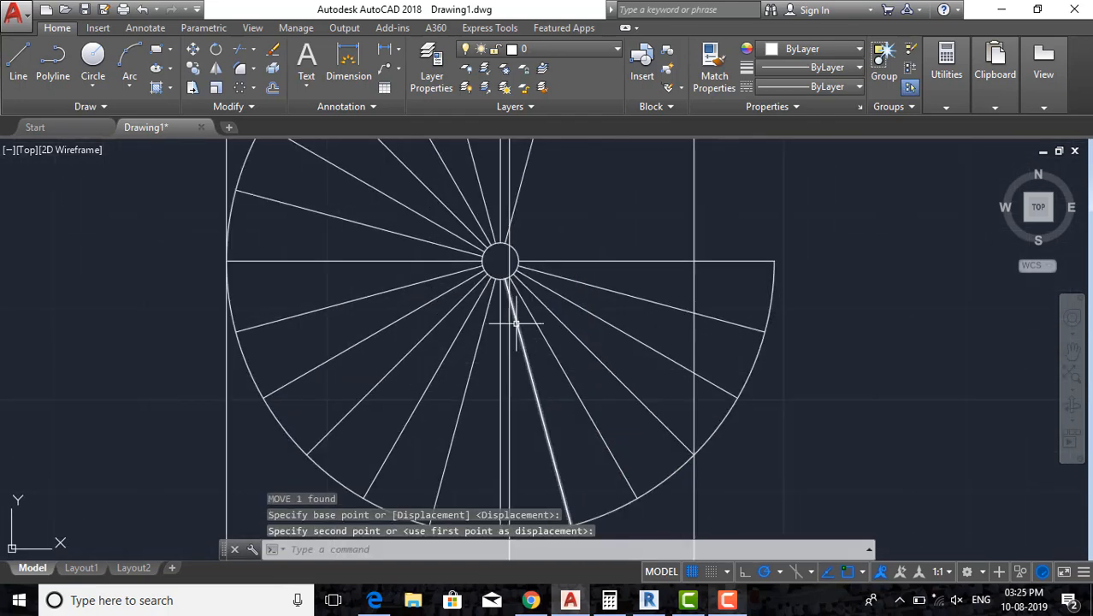
Move the inner vertical construction line to the inner endpoint of the same 45-degree tread line on the pole circle.
left_click(500, 329)
scroll(531, 237, "up", 2)
scroll(543, 255, "down", 4)
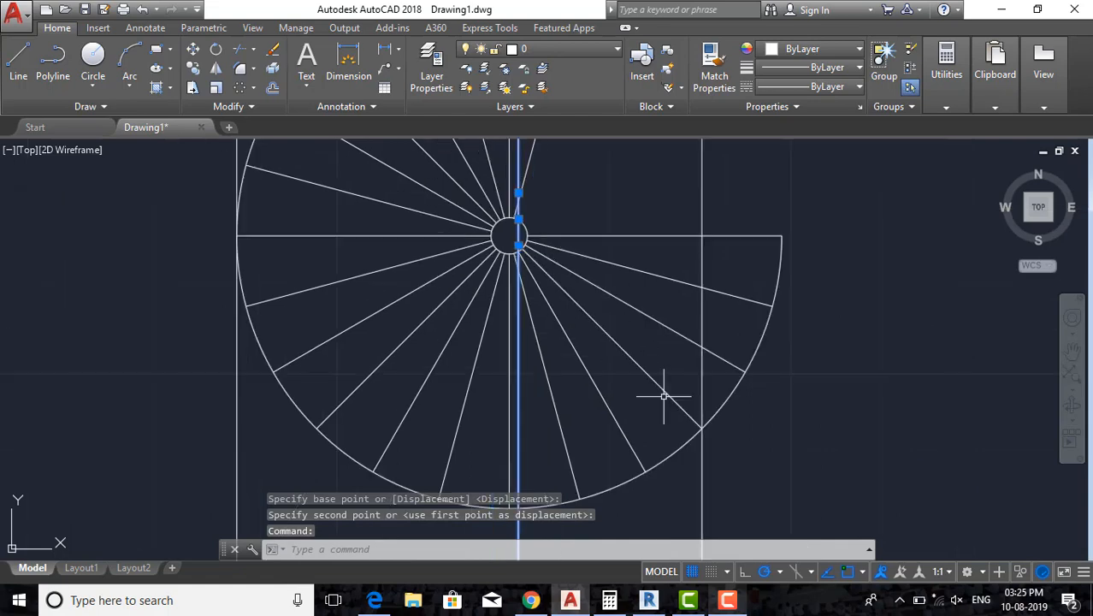
scroll(539, 264, "up", 4)
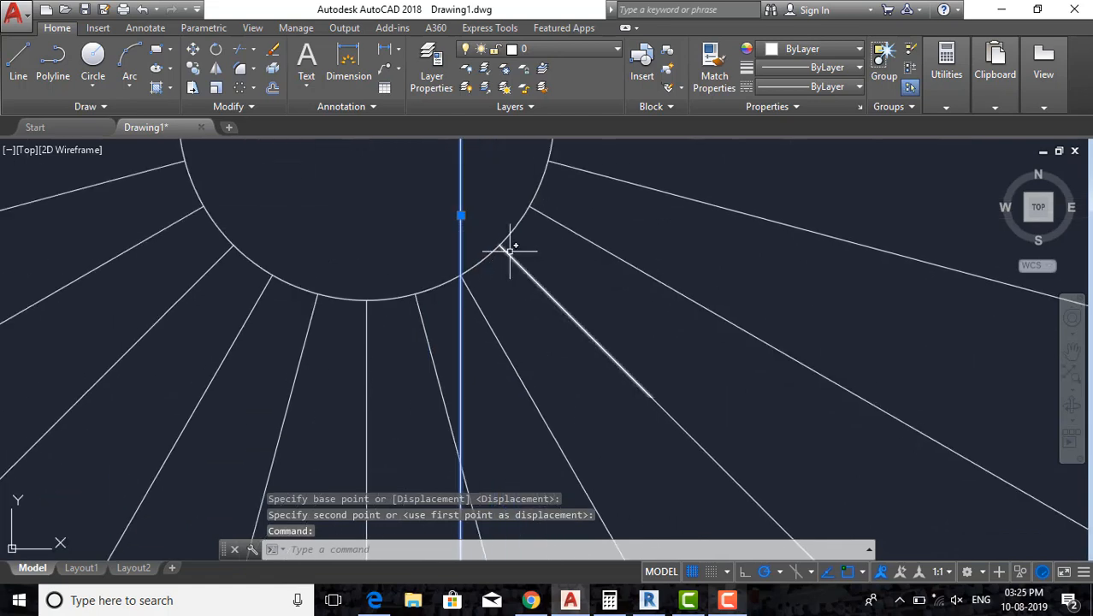
type("m")
key("Return")
left_click(460, 275)
key("Escape")
key("Escape")
key("Escape")
scroll(522, 248, "down", 8)
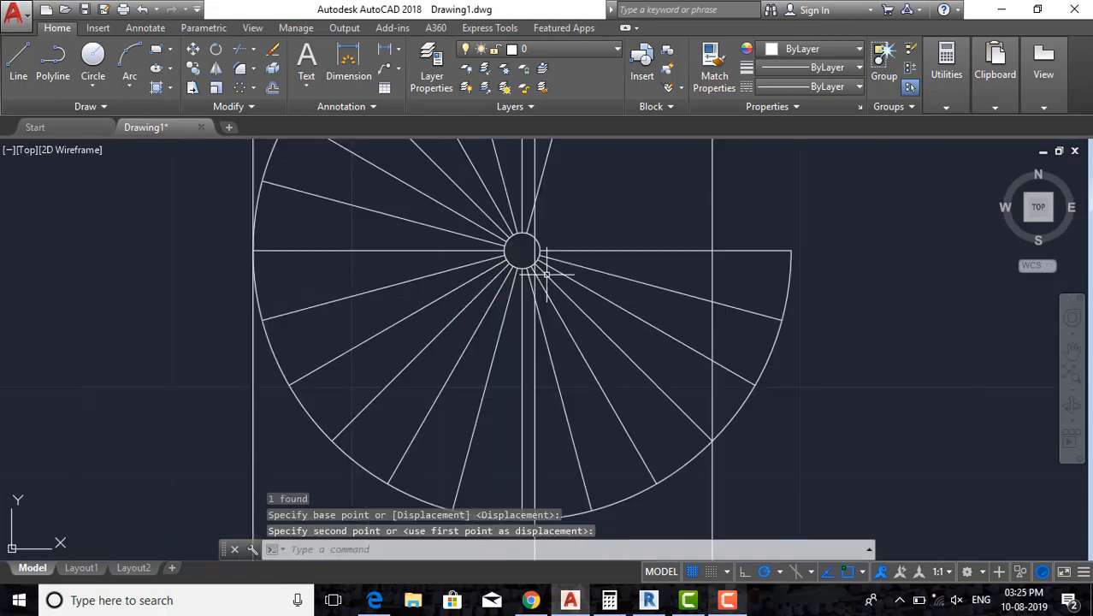
Offset the horizontal construction line at the top of the last right-hand tread upward by 0.15.
middle_click_drag(603, 361, 636, 370)
scroll(626, 388, "up", 4)
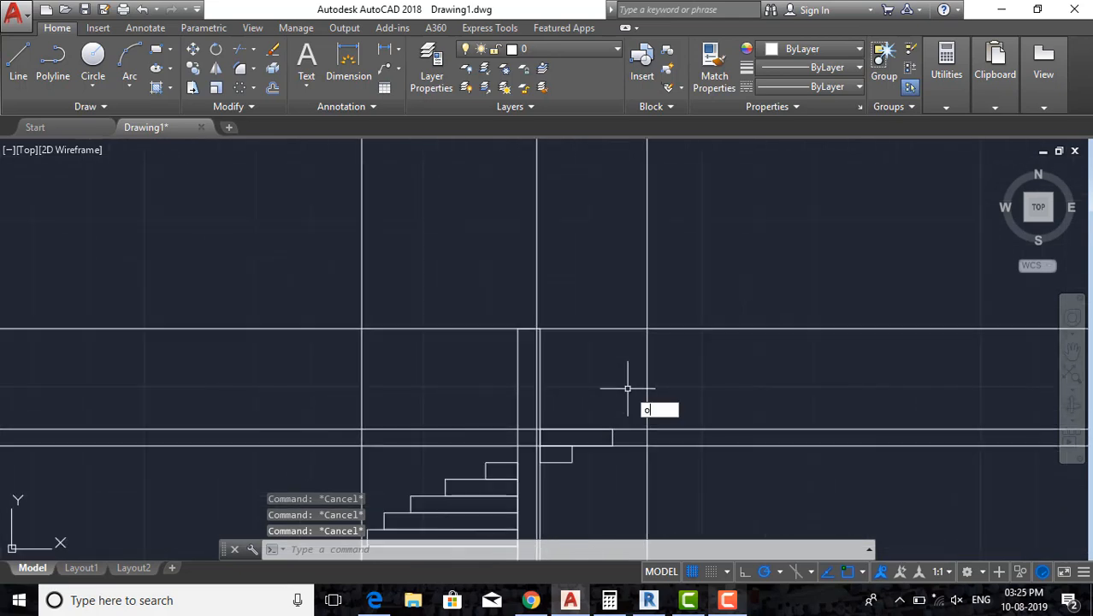
key("Return")
key("Return")
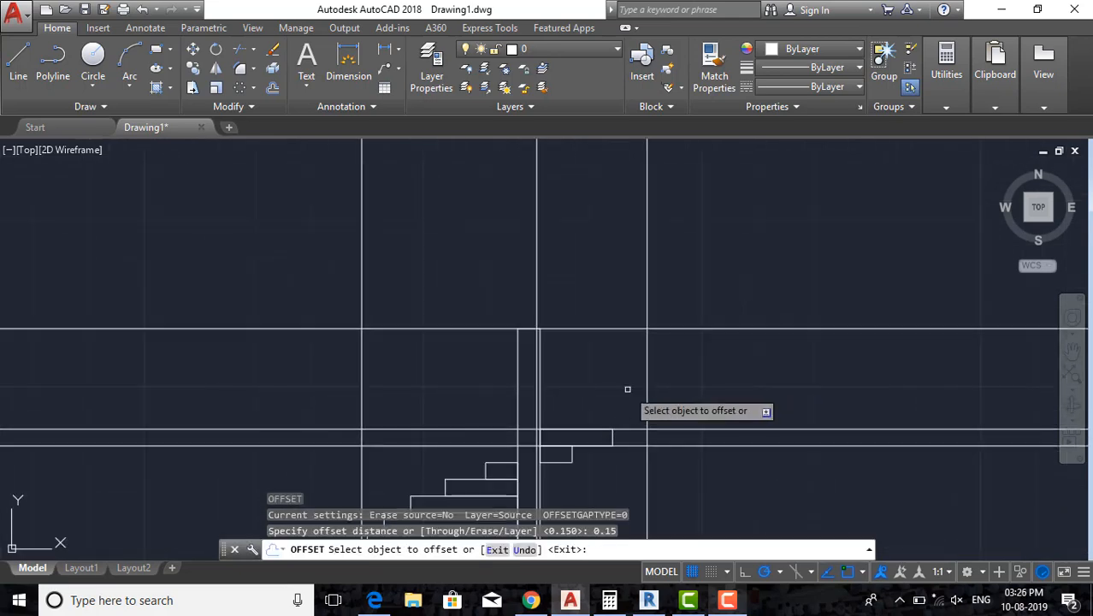
key("Escape")
key("Escape")
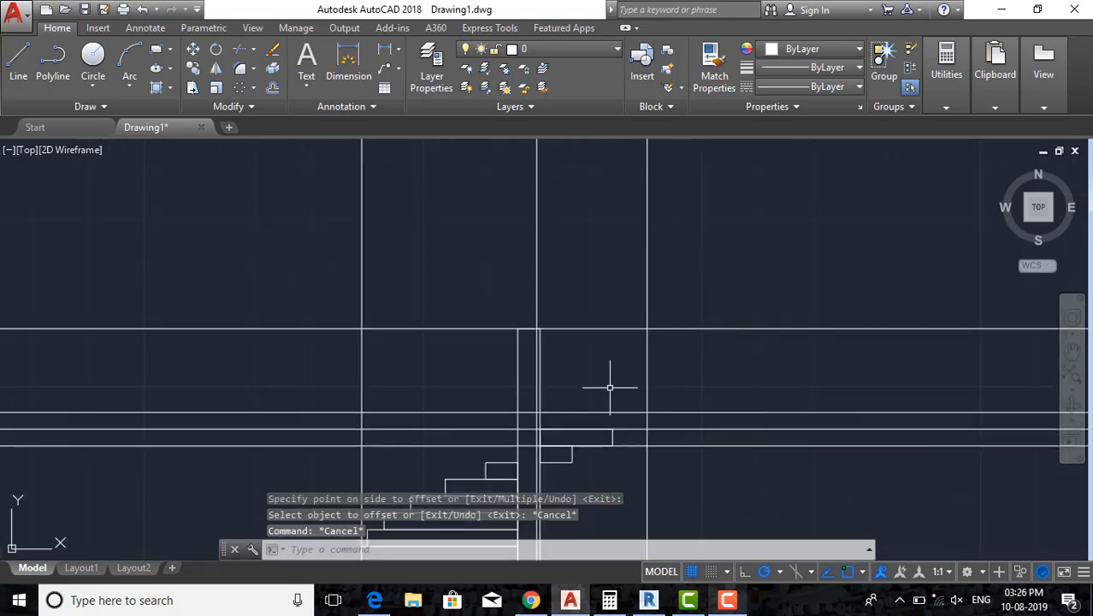
Draw a rectangular tread between the two uppermost tread construction lines, from the outer vertical construction line to the pole's right edge.
type("rec")
key("Return")
scroll(627, 421, "up", 2)
left_click(658, 432)
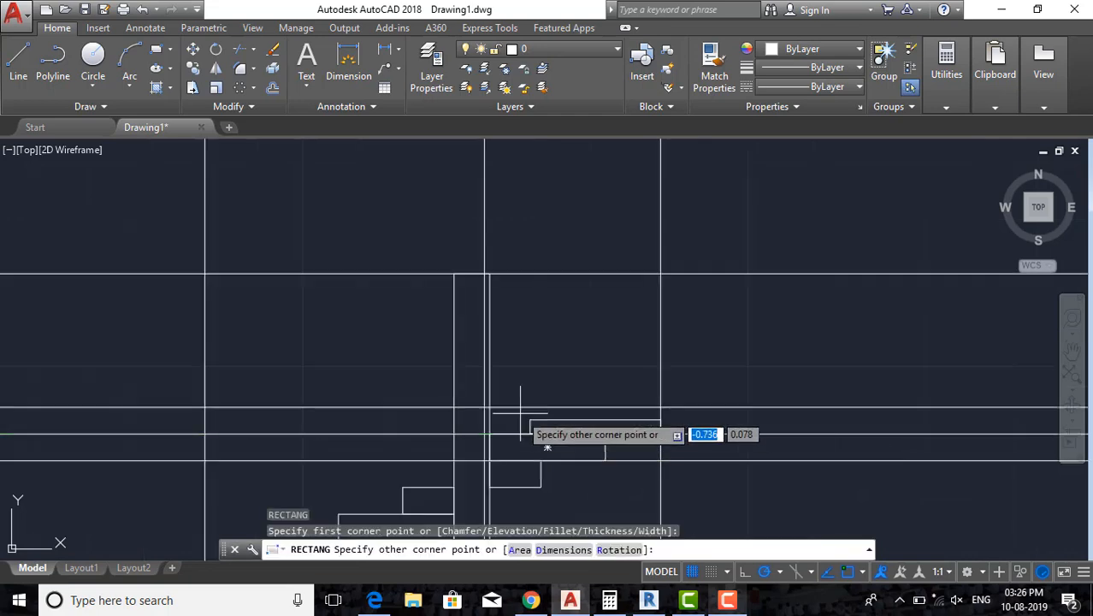
scroll(498, 401, "up", 2)
key("Escape")
scroll(556, 359, "down", 4)
key("Escape")
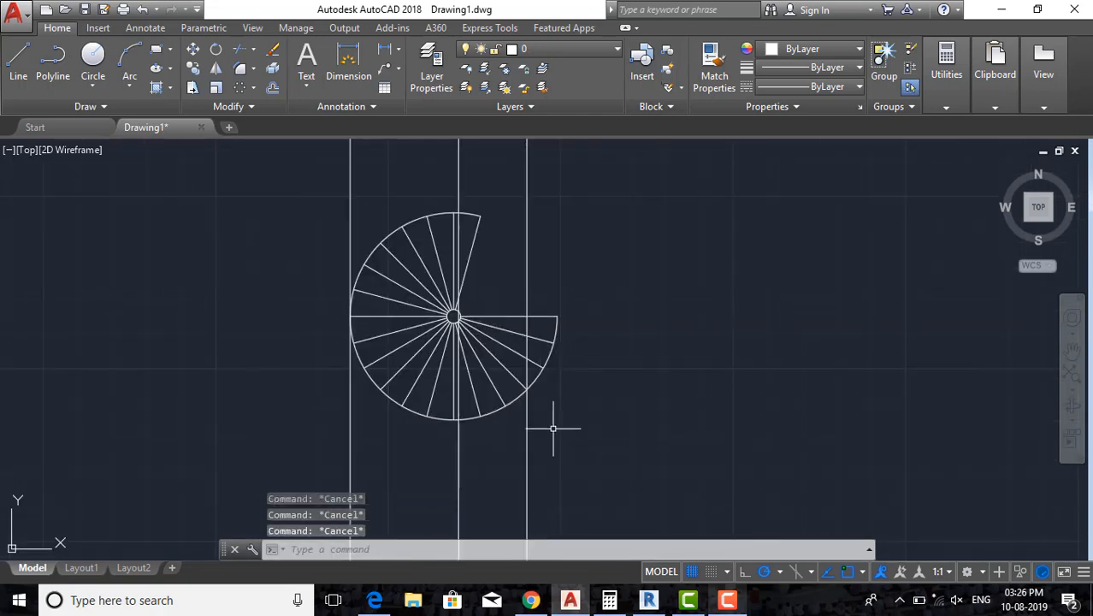
Move the outer vertical construction line to the outer endpoint of the plan's 30-degree tread line in the lower-right quadrant.
left_click(514, 434)
scroll(530, 423, "up", 5)
left_click(551, 428)
type("m")
key("Return")
left_click(500, 400)
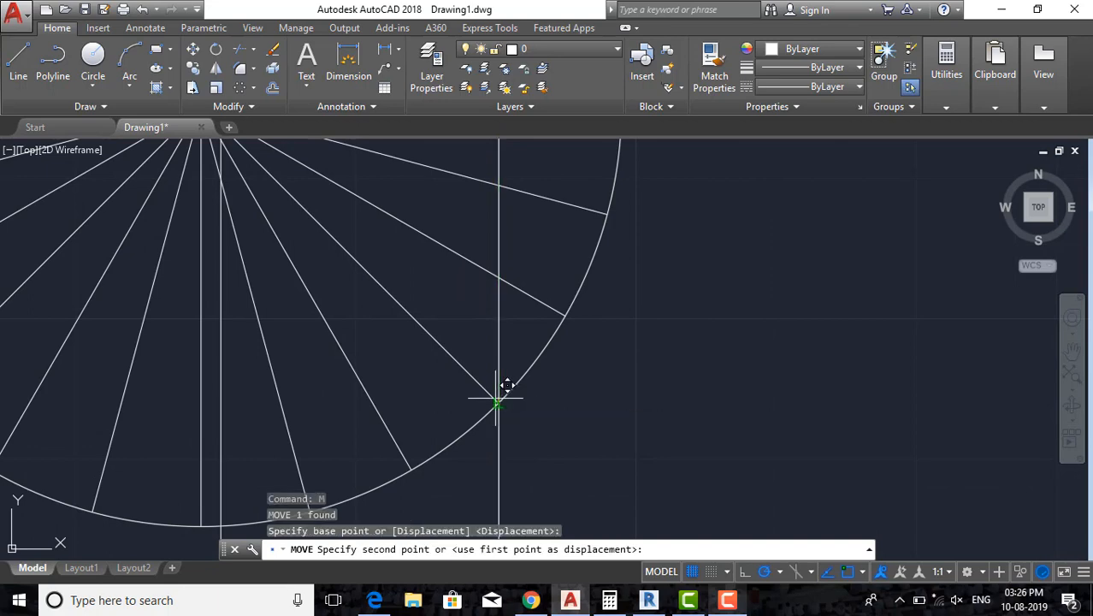
scroll(577, 303, "down", 3)
scroll(446, 310, "up", 4)
left_click(440, 311)
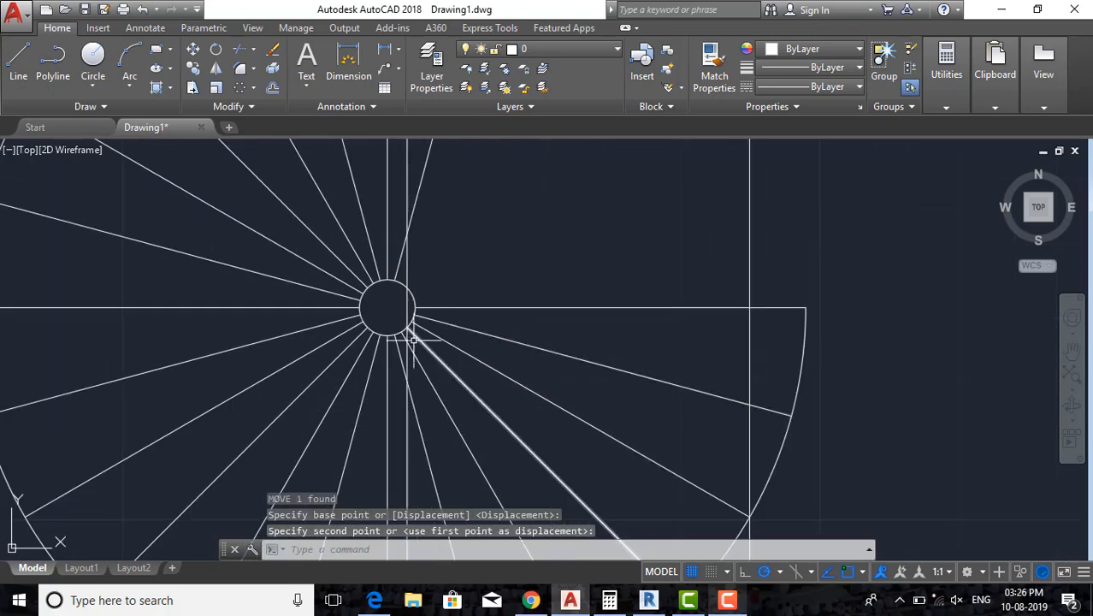
Move the inner vertical construction line exactly onto the inner endpoint of the same 30-degree tread line on the pole circle.
scroll(402, 325, "up", 2)
left_click(400, 324)
type("m")
key("Return")
left_click(399, 299)
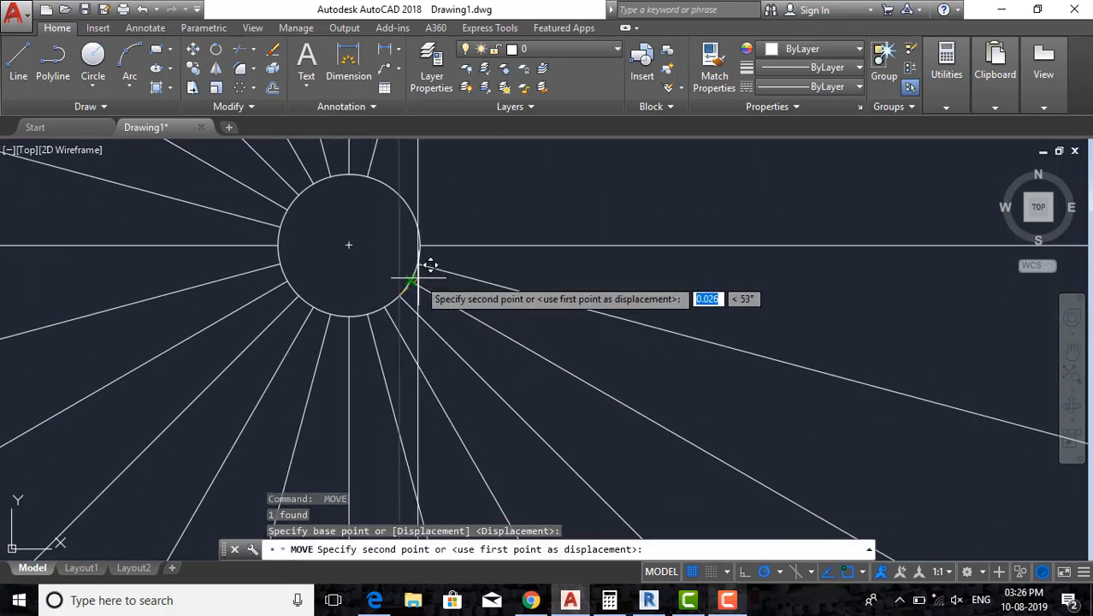
left_click(411, 278)
scroll(411, 278, "down", 8)
scroll(451, 269, "up", 12)
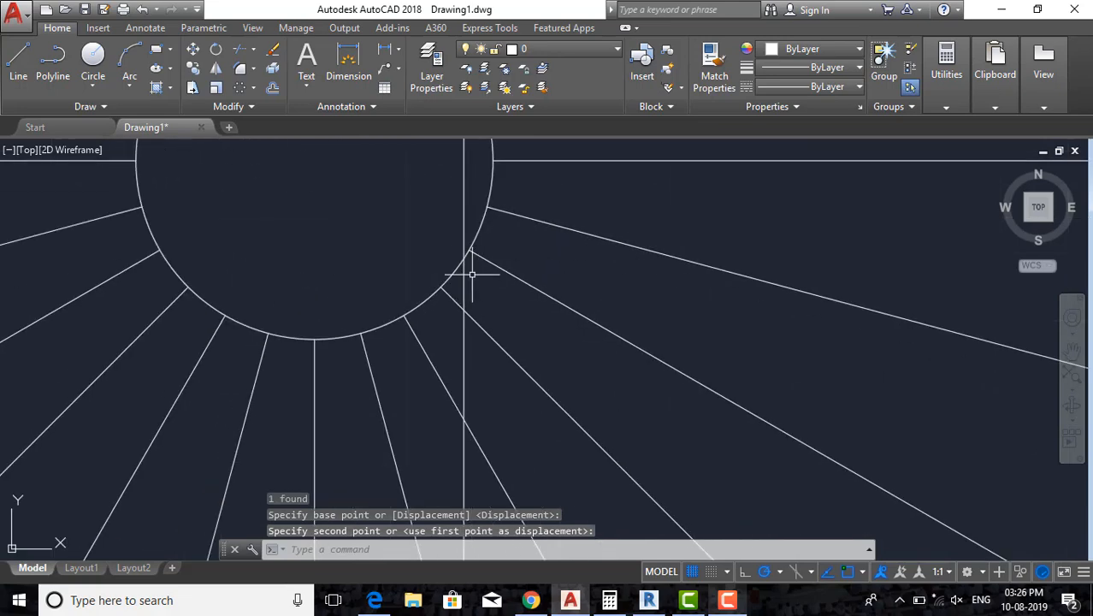
type("m")
key("Return")
left_click(463, 259)
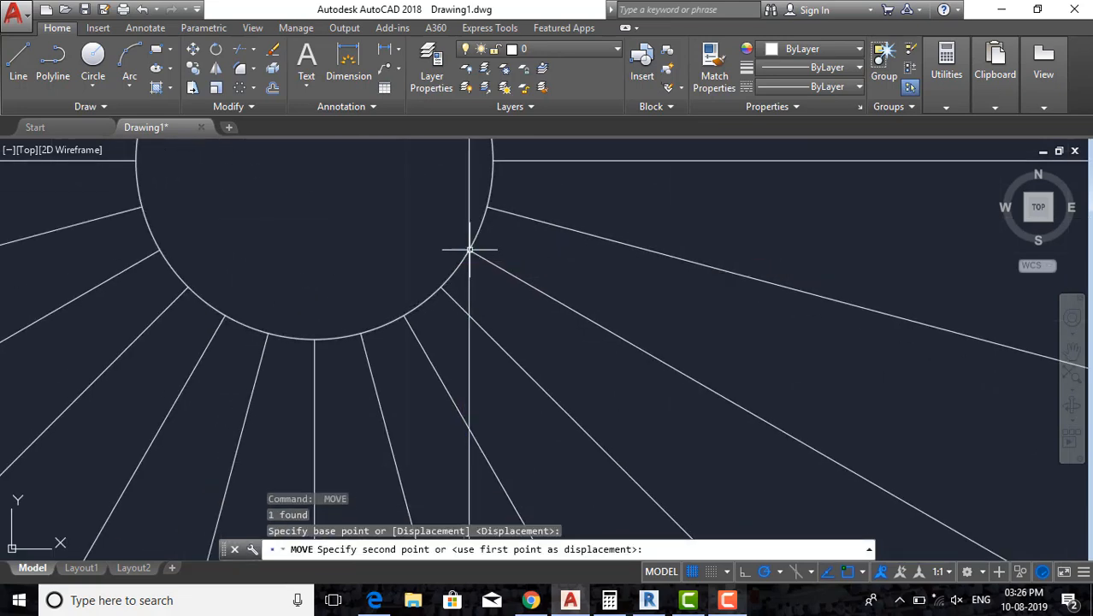
left_click(469, 251)
key("Escape")
scroll(521, 247, "down", 10)
key("Escape")
key("Escape")
Offset the horizontal construction line at the top of the newest right-hand tread upward by 0.15.
scroll(550, 264, "down", 6)
scroll(586, 415, "up", 8)
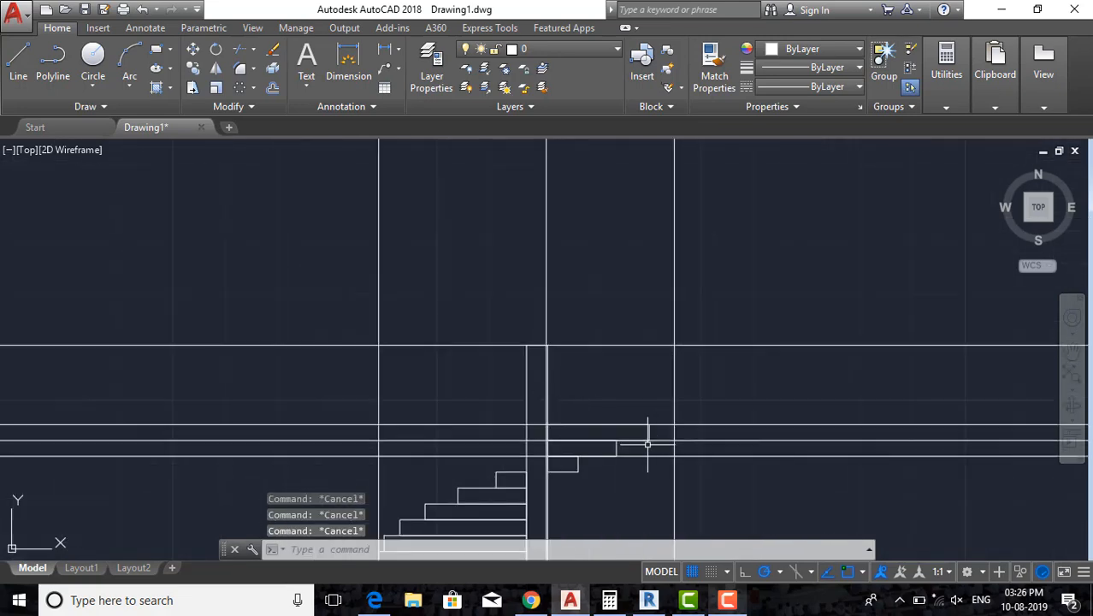
middle_click_drag(647, 439, 601, 368)
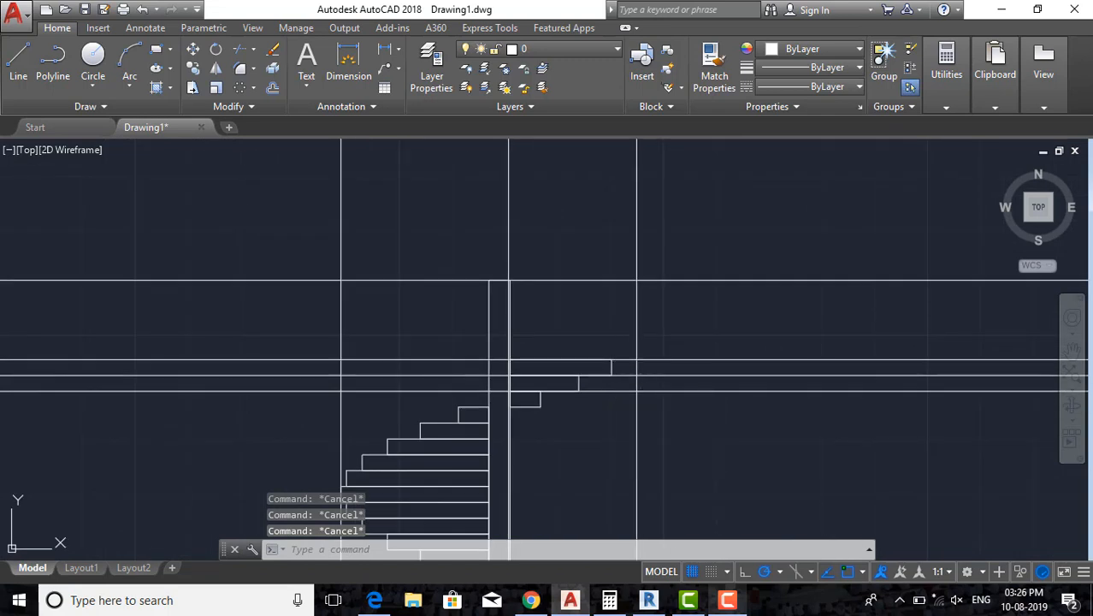
type("o0.15")
key("Return")
type("o")
key("Return")
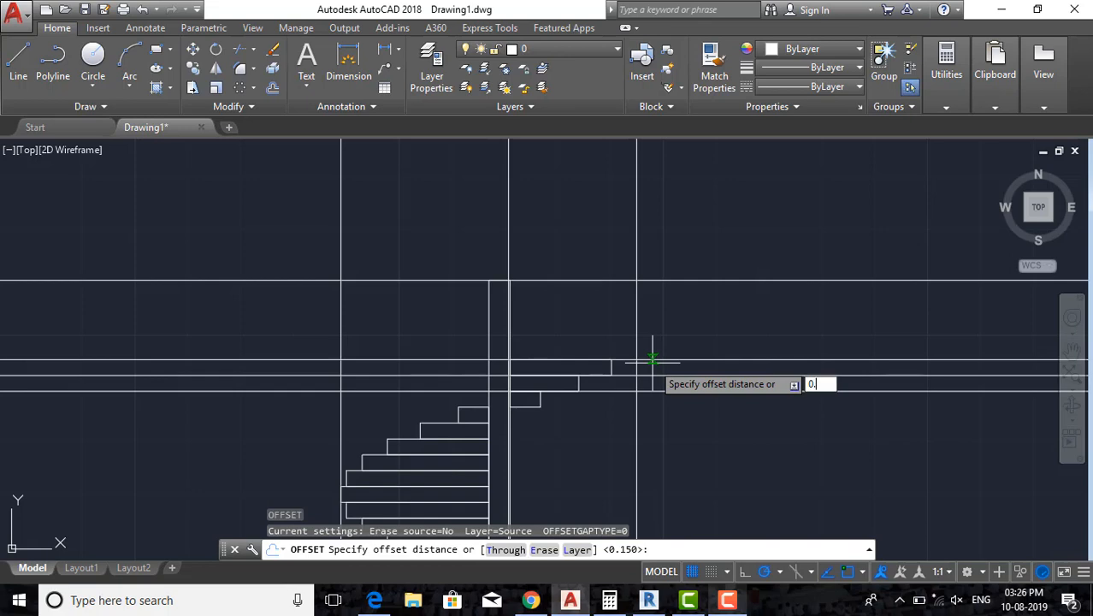
key("Return")
scroll(651, 364, "up", 2)
left_click(652, 359)
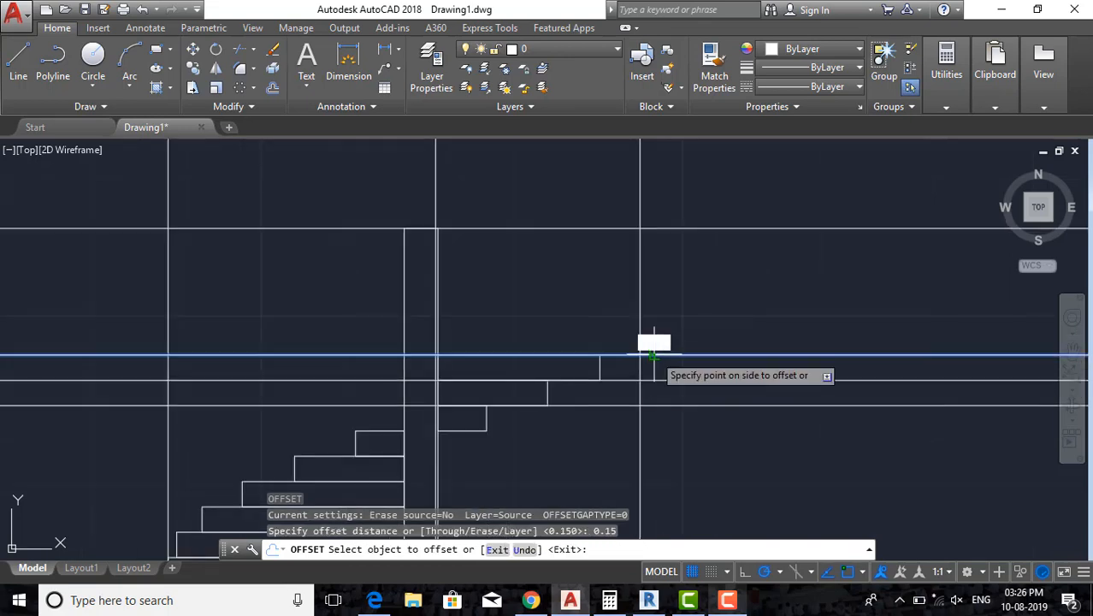
left_click(595, 340)
key("Escape")
key("Escape")
Draw the next rectangular tread between the two uppermost tread construction lines, from the outer vertical construction line to the pole's right edge.
type("rec")
key("Return")
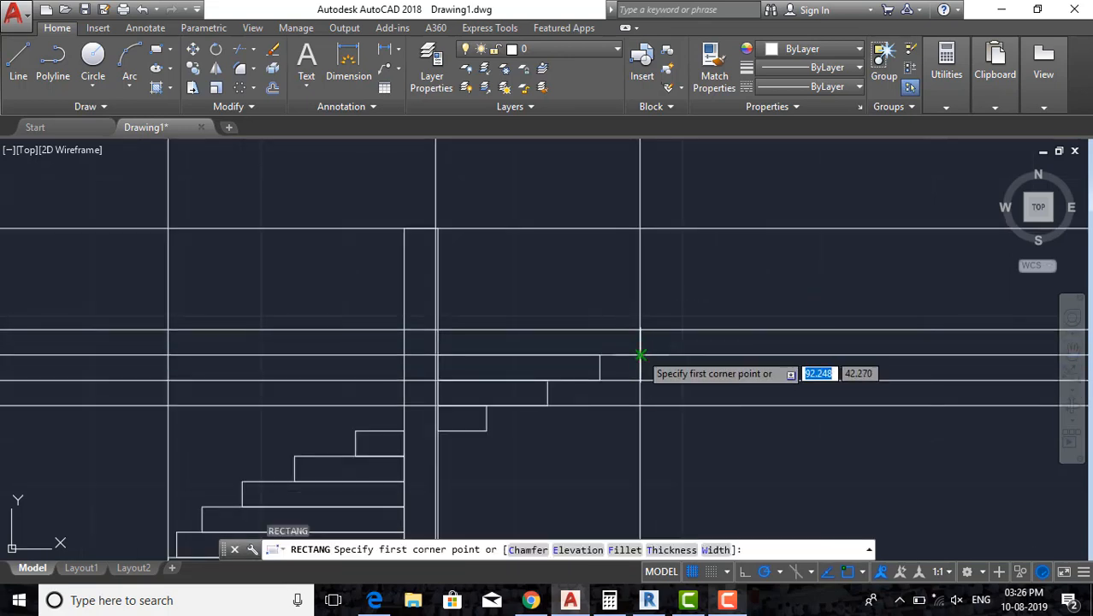
left_click(640, 355)
scroll(454, 345, "up", 4)
left_click(412, 306)
key("Escape")
scroll(469, 375, "down", 12)
key("Escape")
key("Escape")
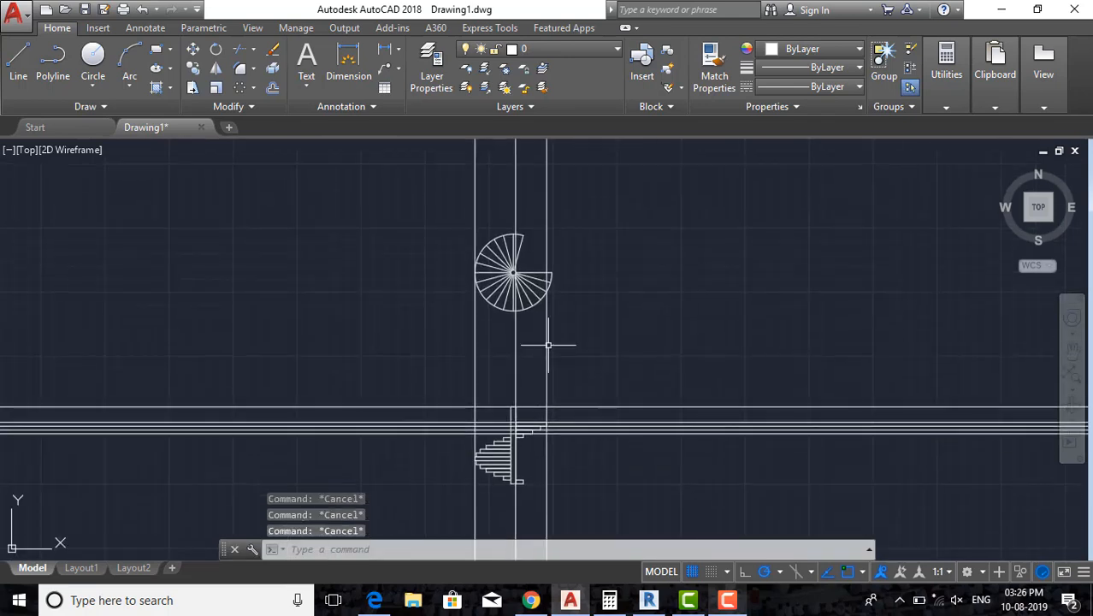
Move the outer vertical construction line to the outer endpoint of the plan's 15-degree tread line in the lower-right quadrant.
scroll(542, 275, "up", 8)
left_click(570, 407)
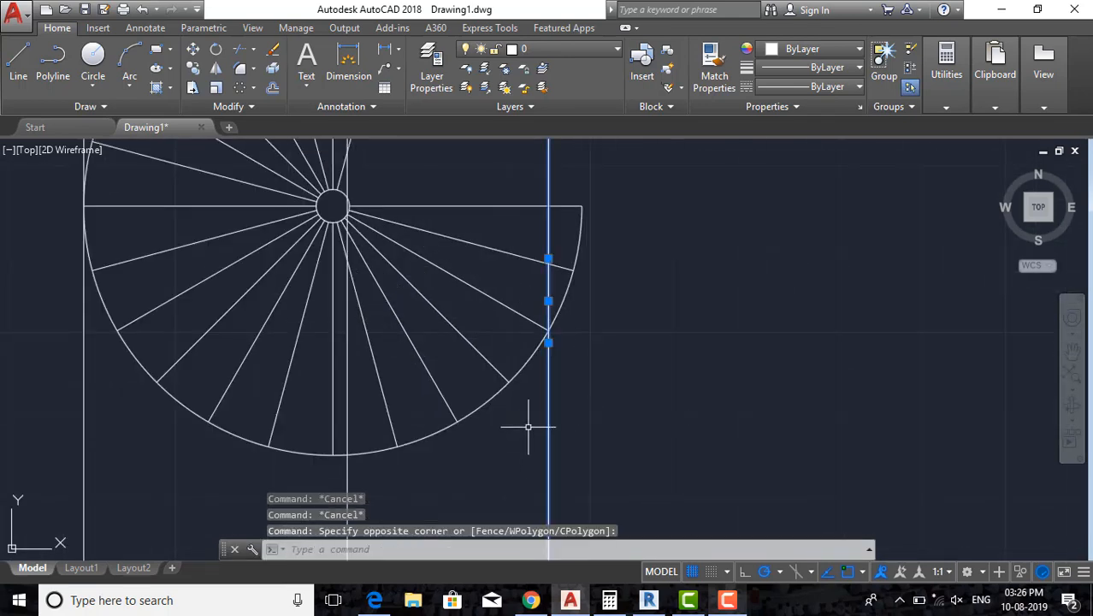
type("m")
key("Return")
left_click(548, 330)
left_click(573, 270)
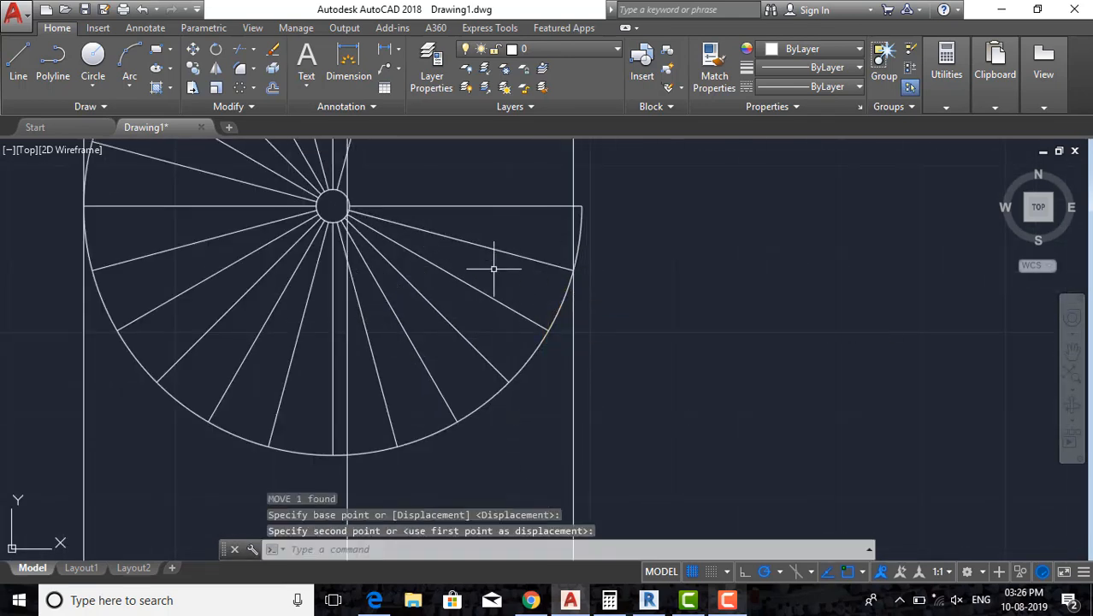
Move the inner vertical construction line to the inner endpoint of the same 15-degree tread line on the pole circle.
scroll(333, 222, "up", 8)
key("Return")
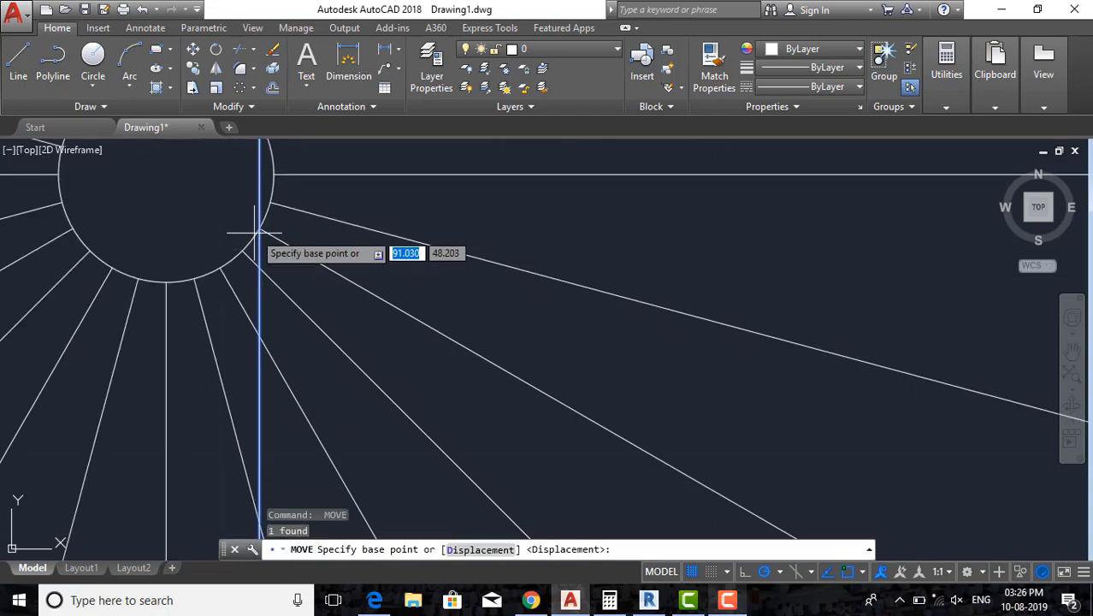
left_click(260, 229)
left_click(271, 202)
key("Escape")
key("Escape")
Offset the horizontal construction line above the newest right-hand tread upward by 0.15.
scroll(438, 239, "down", 10)
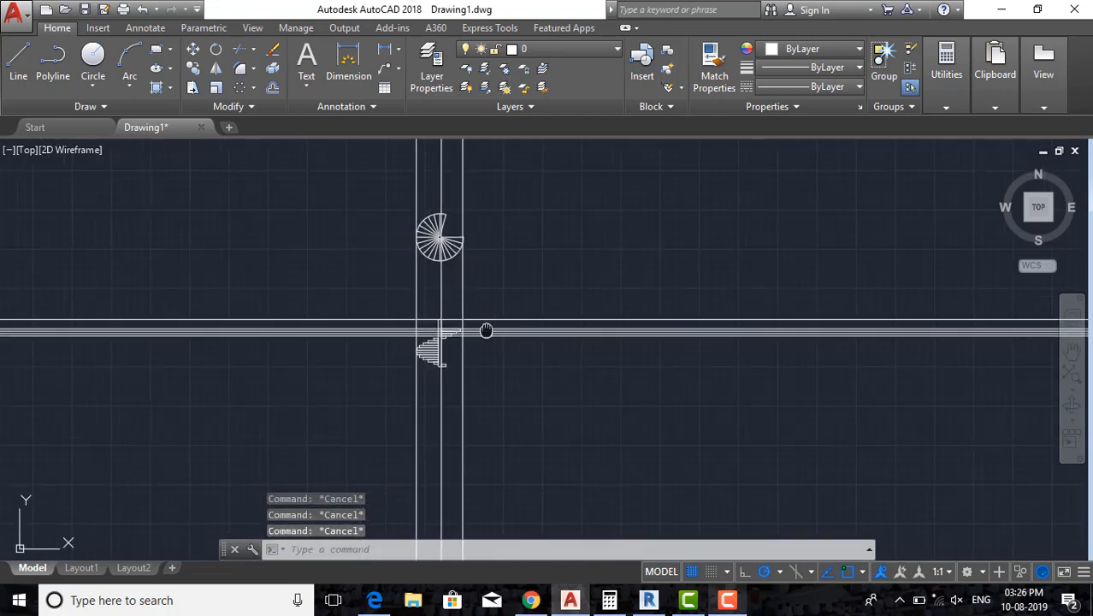
scroll(488, 330, "up", 5)
middle_click_drag(464, 354, 542, 395)
key("Return")
type("0.")
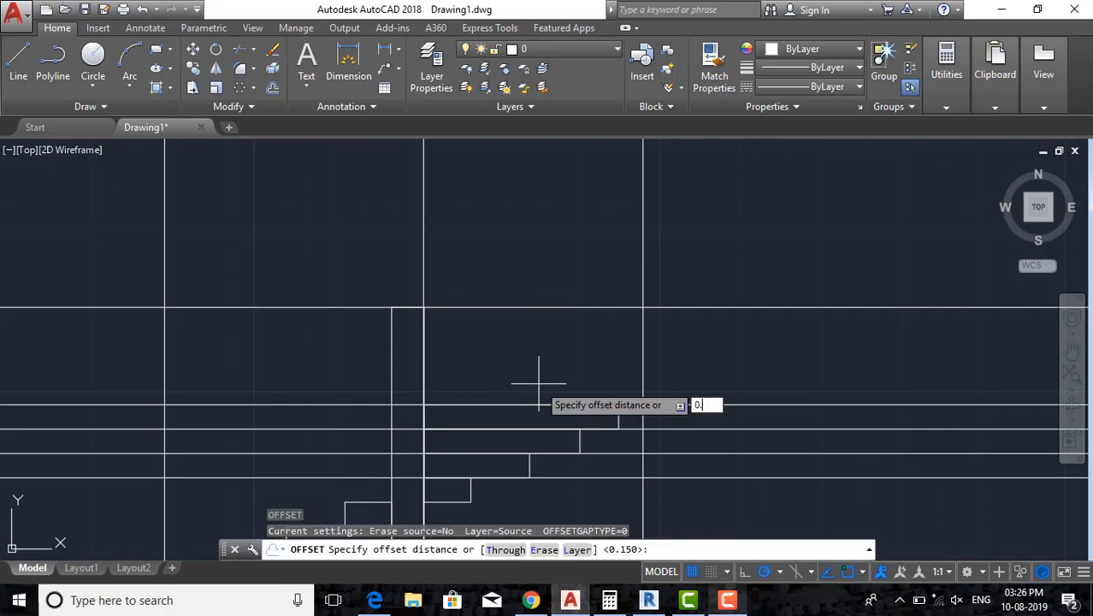
type("15")
key("Return")
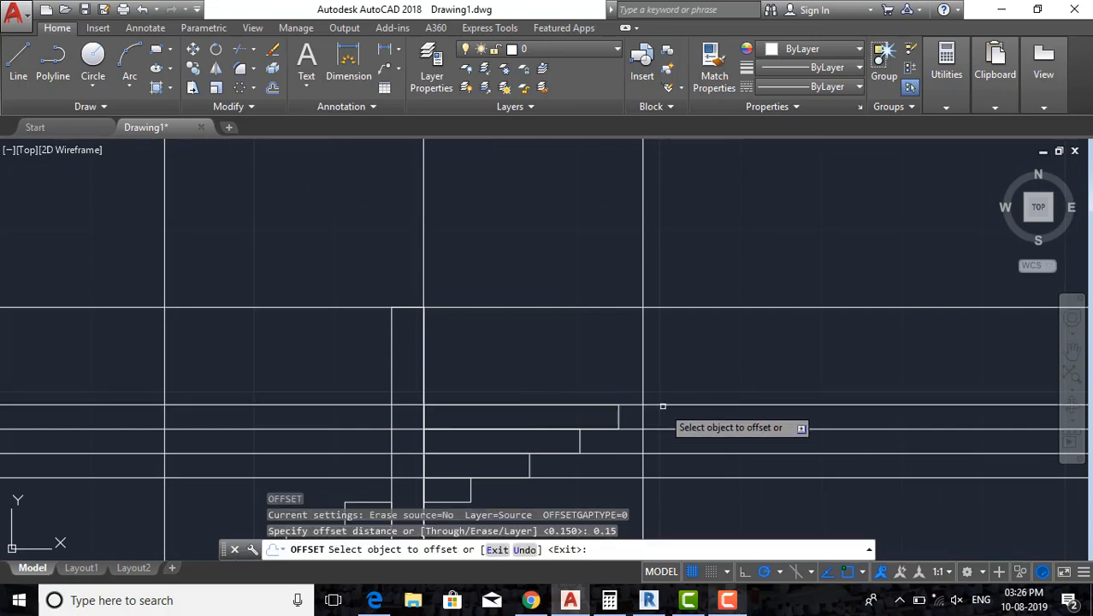
left_click(660, 405)
left_click(603, 371)
key("Escape")
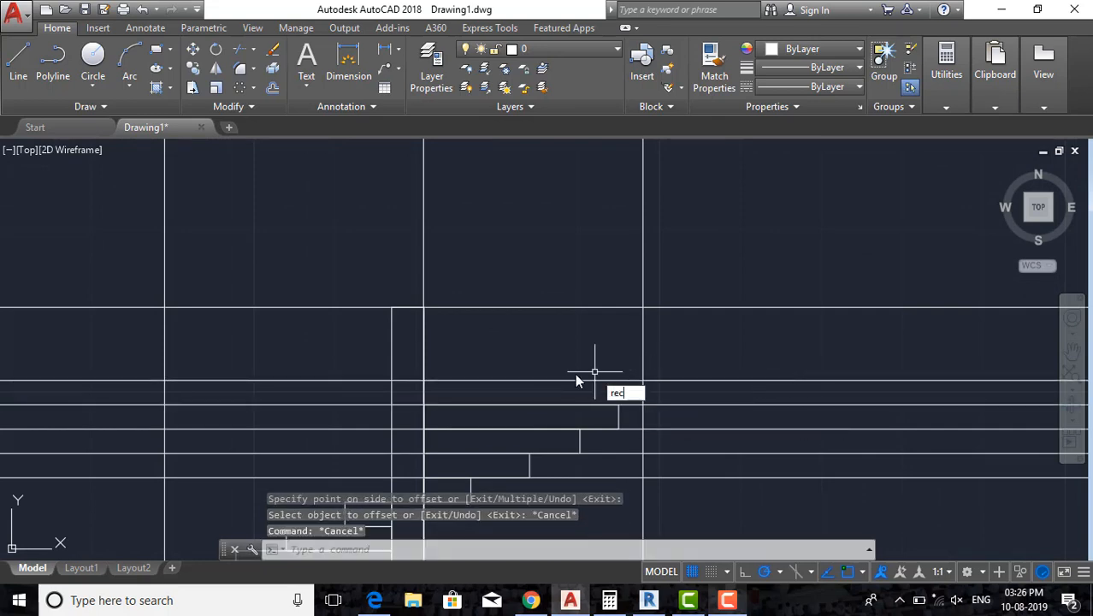
type("rec")
key("Return")
left_click(423, 380)
scroll(436, 383, "up", 10)
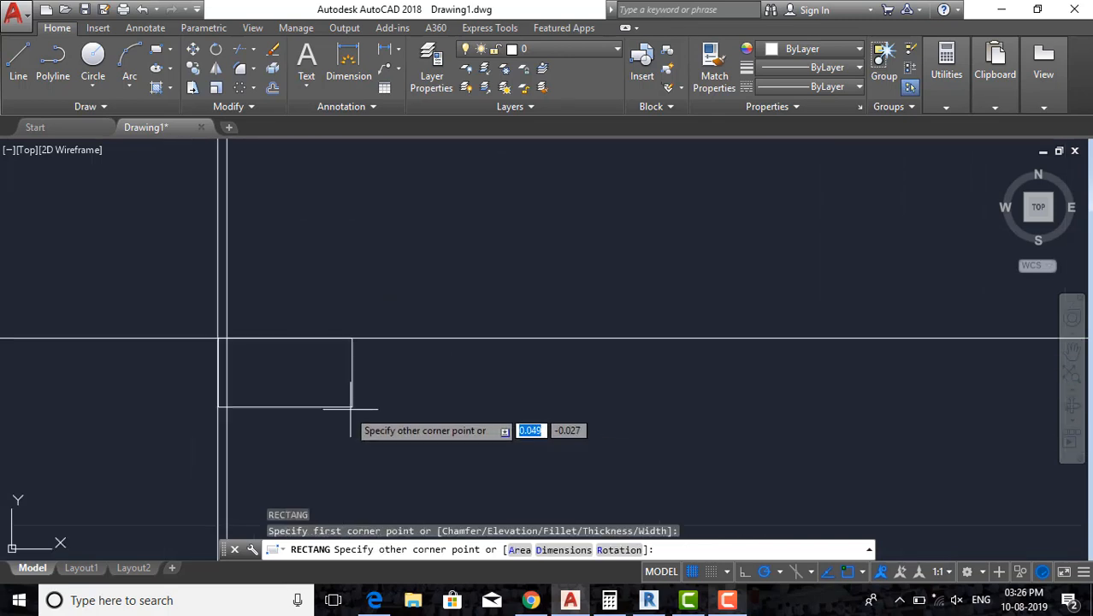
key("Escape")
Draw a rectangular tread between the two uppermost tread construction lines, from the pole's right edge to the outer vertical construction line.
key("Return")
left_click(227, 339)
scroll(274, 351, "down", 6)
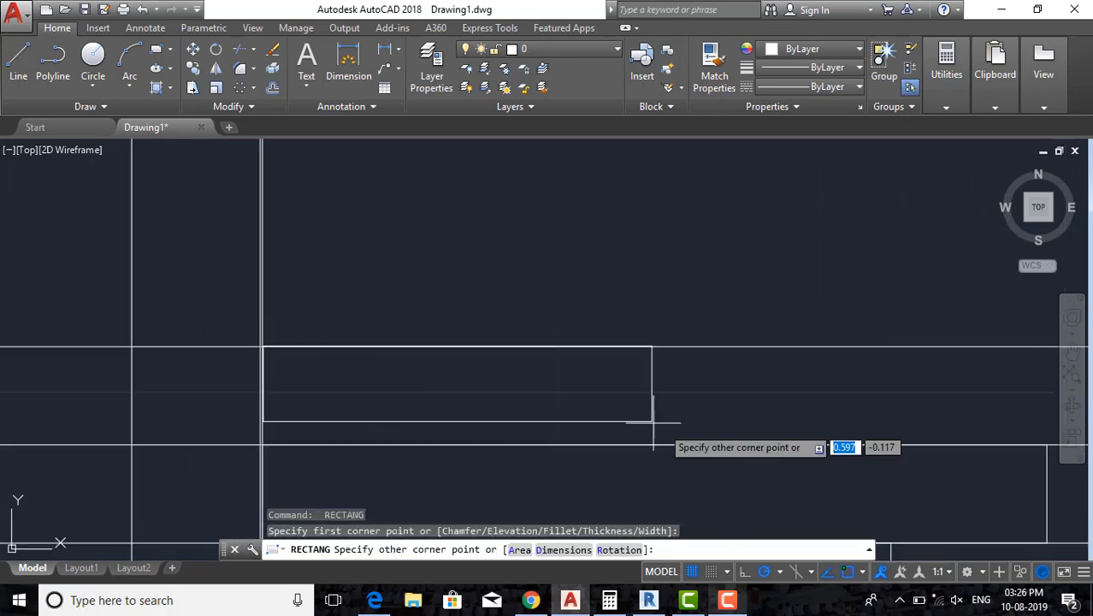
scroll(653, 420, "down", 3)
key("Escape")
key("Escape")
scroll(483, 345, "down", 5)
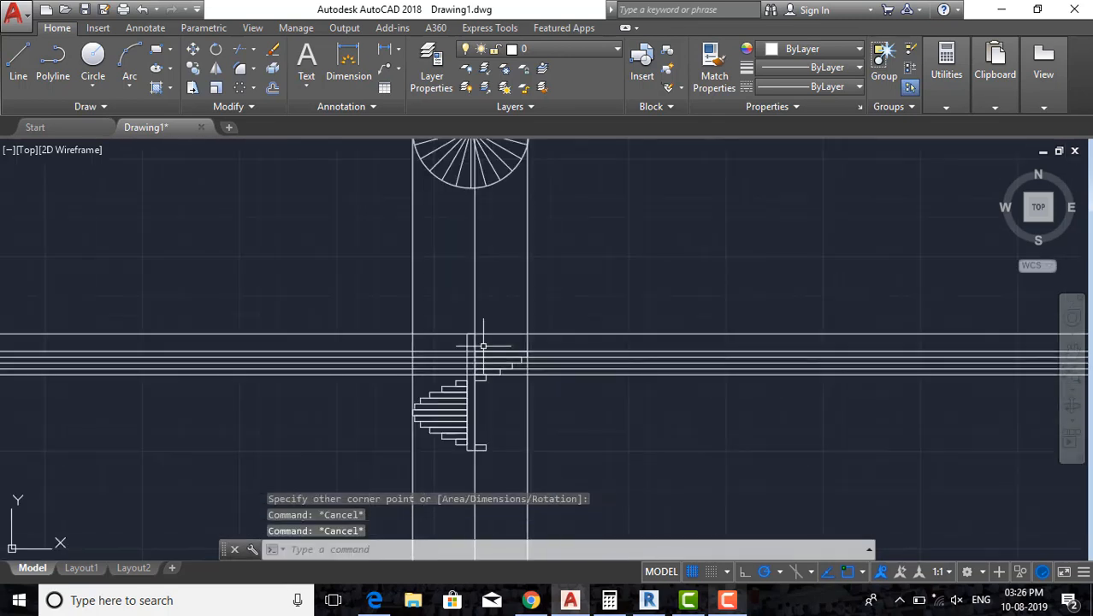
Move the outer vertical construction line to the outer endpoint of the plan's horizontal tread line on the right side.
scroll(513, 349, "up", 5)
left_click(532, 305)
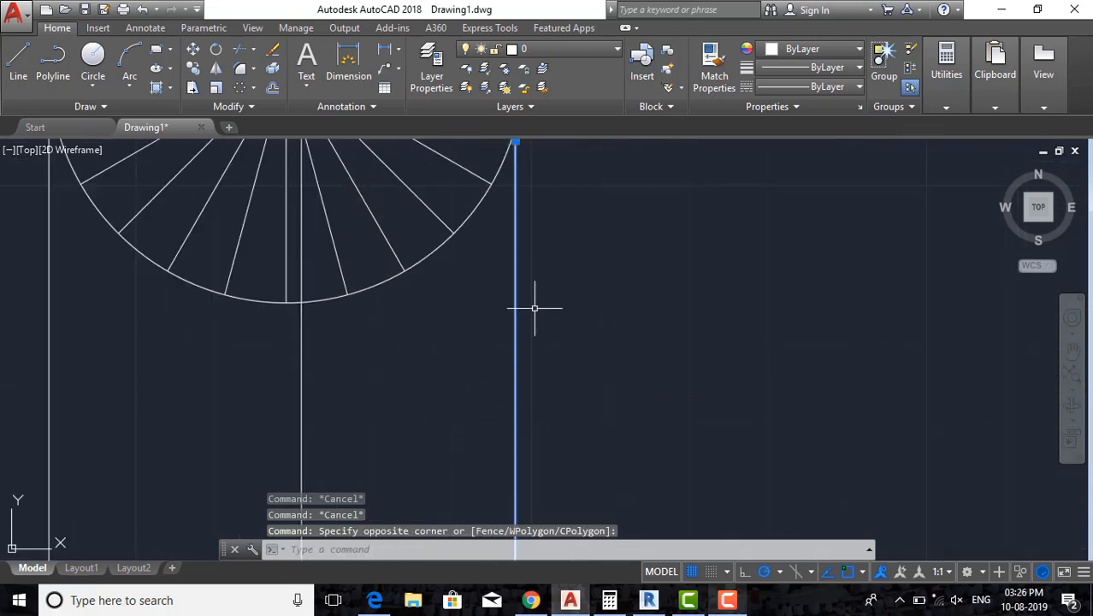
left_click(514, 462)
type("M")
key("Return")
left_click(492, 294)
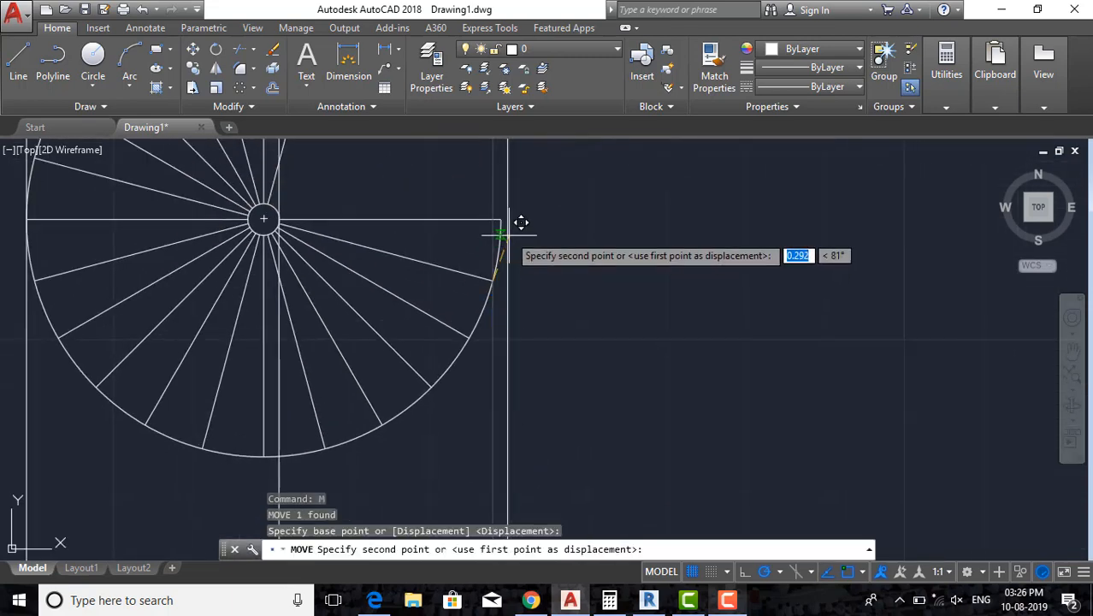
key("Escape")
Move the inner vertical construction line to the inner endpoint of the plan's right-hand horizontal tread line on the pole circle.
scroll(269, 218, "up", 5)
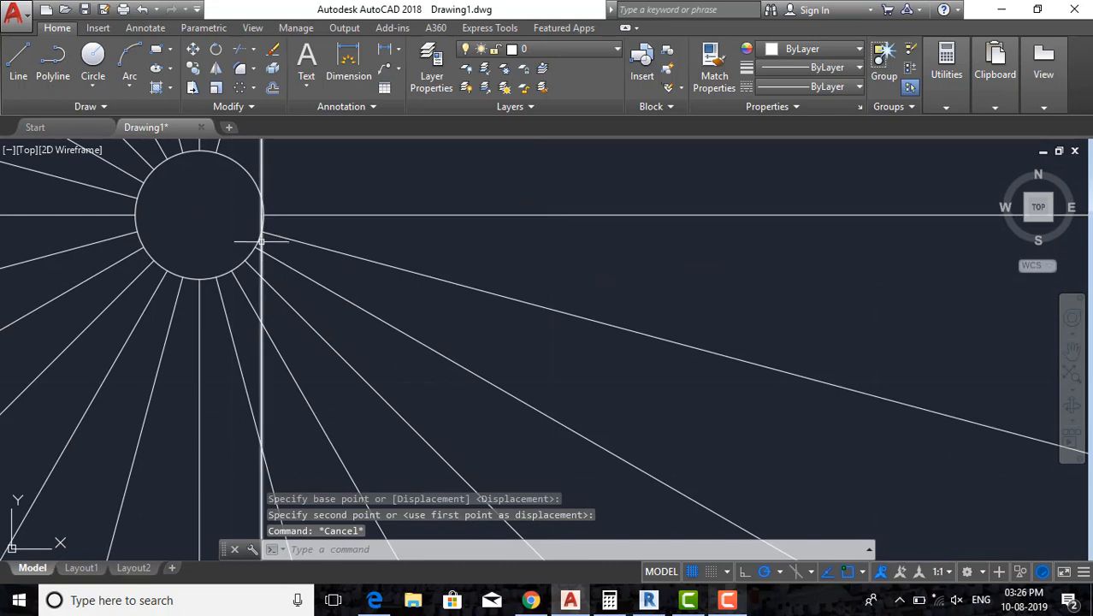
key("Return")
left_click(218, 237)
scroll(246, 239, "down", 2)
middle_click_drag(246, 239, 233, 409)
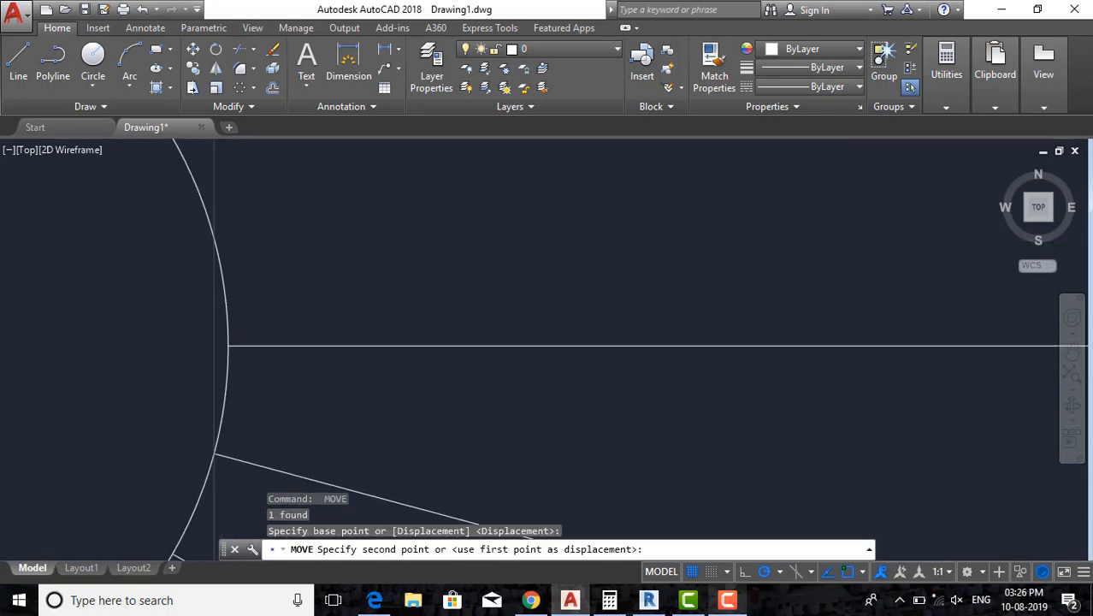
scroll(402, 317, "down", 3)
left_click(415, 370)
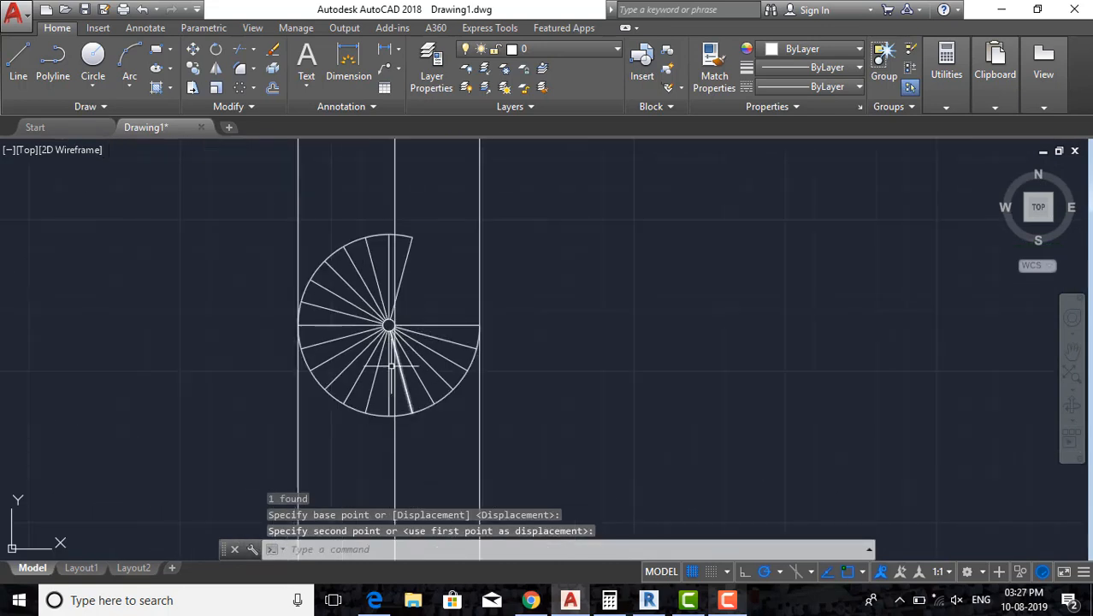
Offset the horizontal construction line at the top of the highest right-hand tread upward by 0.15.
scroll(400, 314, "up", 2)
scroll(454, 348, "down", 3)
scroll(504, 353, "down", 4)
middle_click_drag(507, 440, 513, 383)
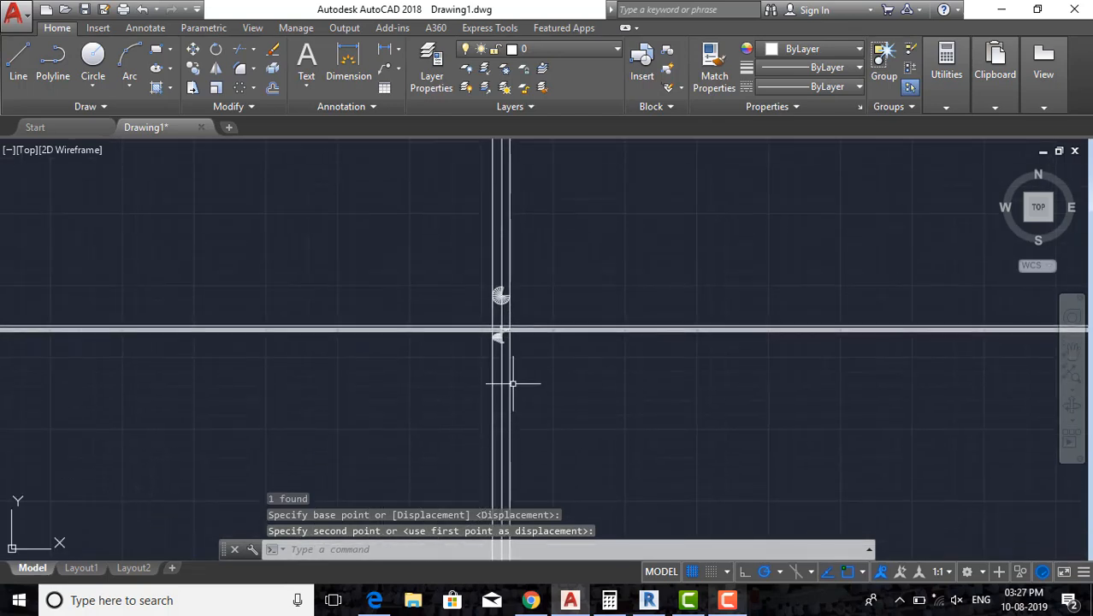
scroll(503, 310, "up", 5)
type("o")
key("Return")
key("Return")
middle_click_drag(594, 455, 601, 359)
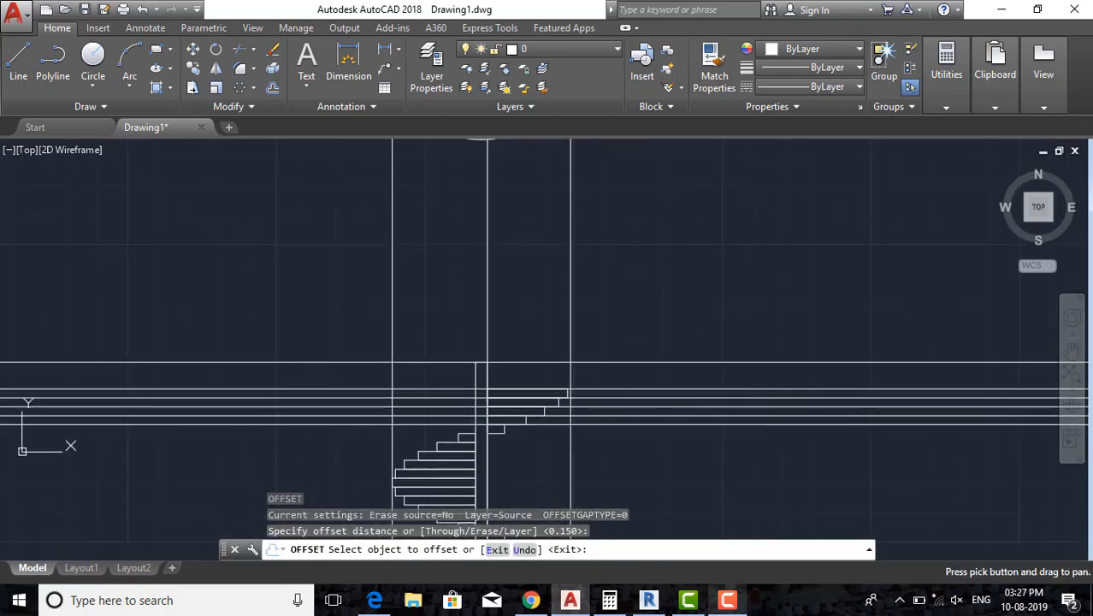
scroll(595, 371, "up", 2)
left_click(580, 401)
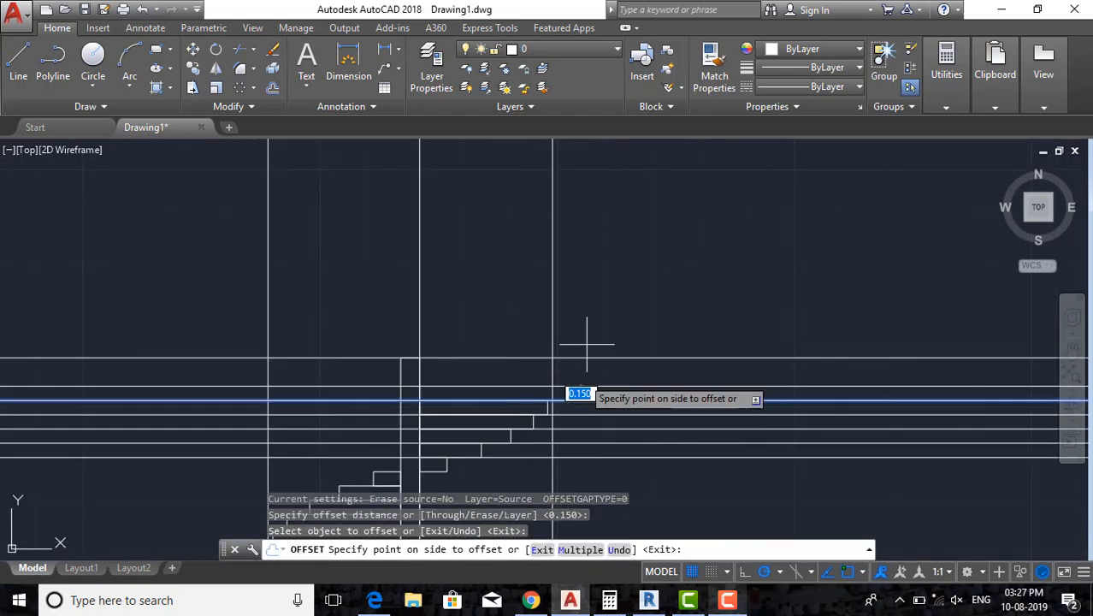
left_click(586, 342)
key("Escape")
key("Escape")
Draw a rectangular tread between the two uppermost tread construction lines, from the pole's right edge to the outer vertical construction line on the right.
scroll(456, 371, "up", 5)
type("rec")
key("Return")
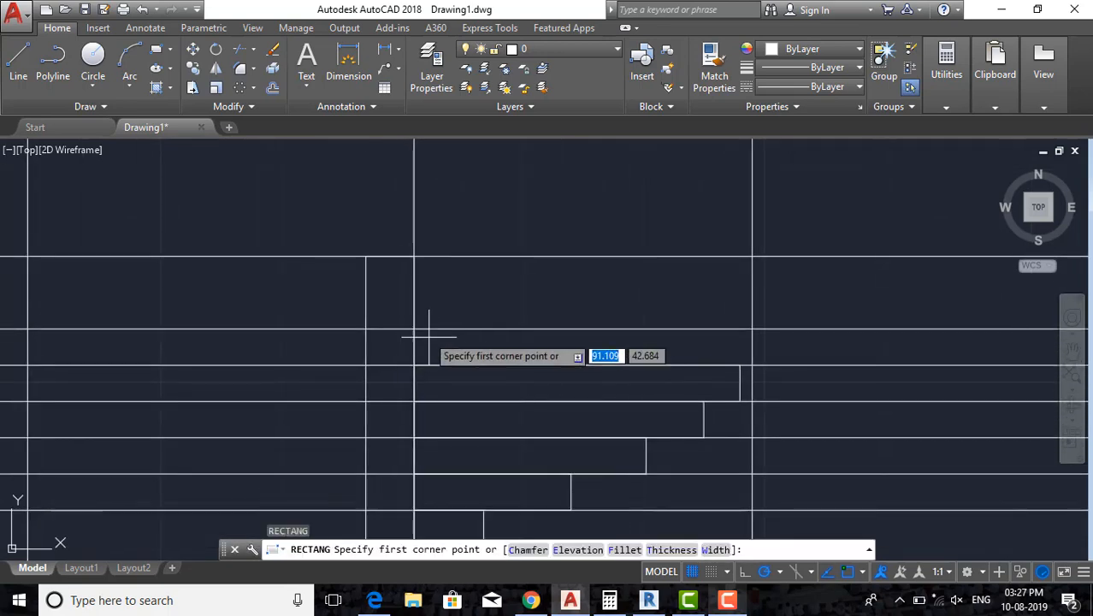
left_click(415, 328)
left_click(752, 365)
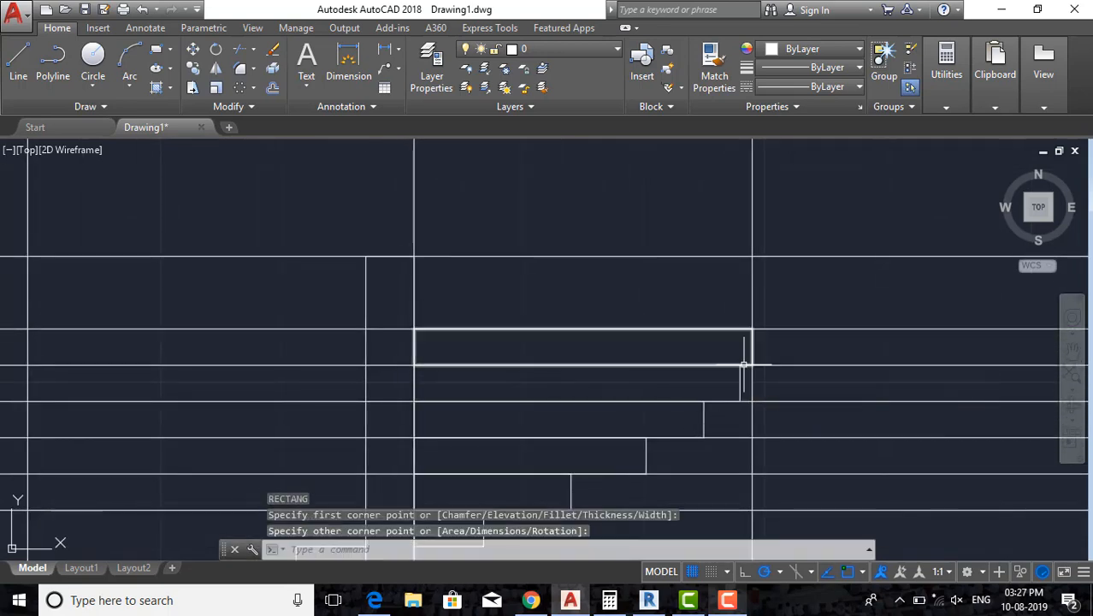
Erase the six horizontal tread construction lines below the one at the pole's top.
scroll(620, 371, "down", 3)
key("Escape")
key("Escape")
key("Escape")
left_click(434, 357)
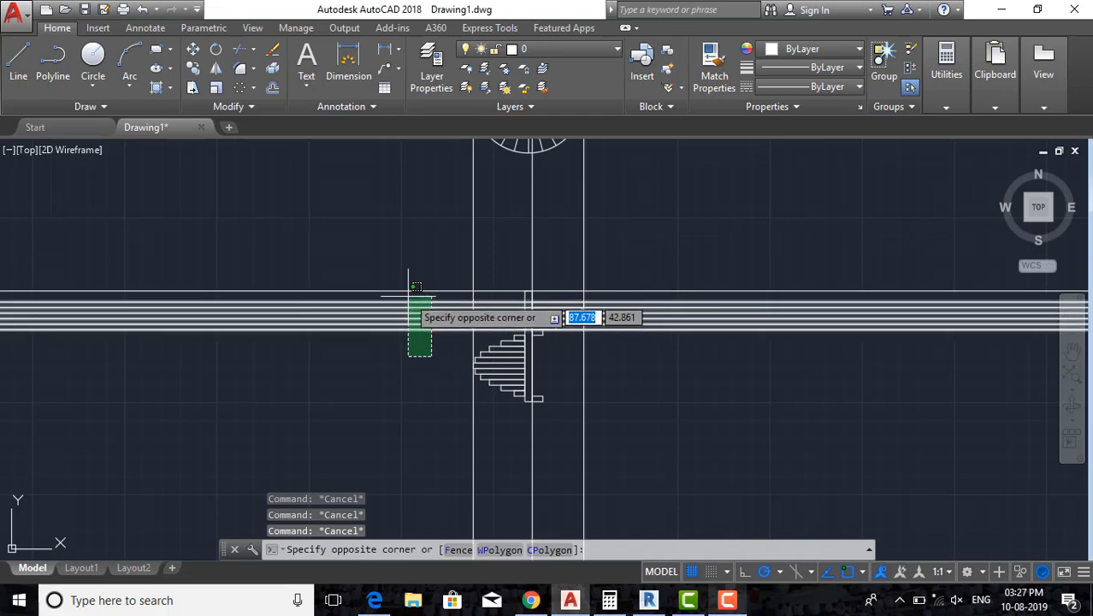
left_click(414, 295)
type("e")
key("Return")
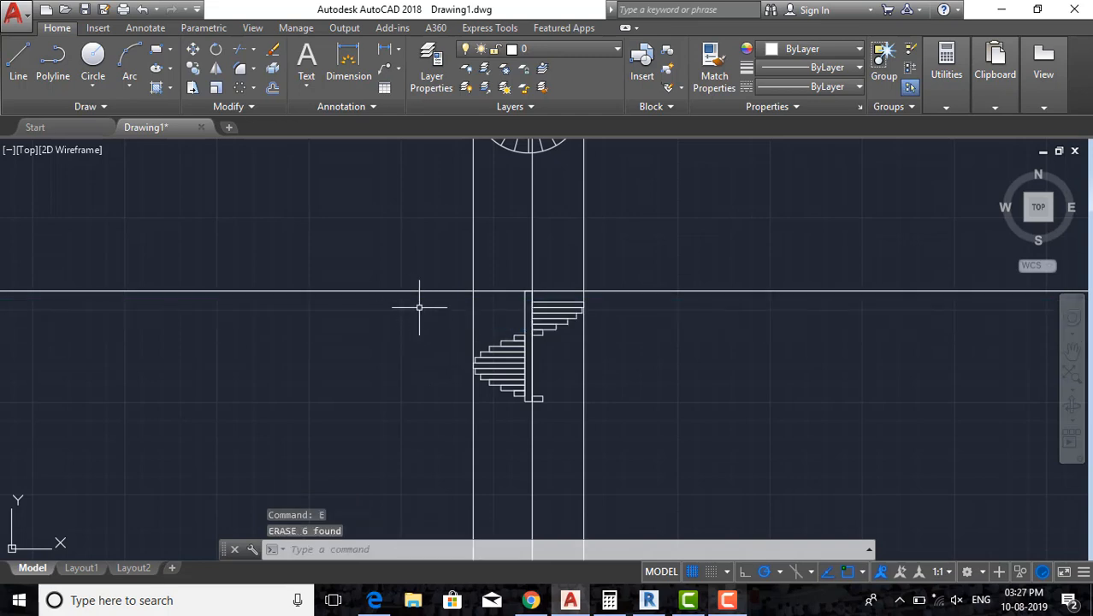
Compare the elevation's treads with the tread lines in the plan above.
scroll(582, 308, "up", 2)
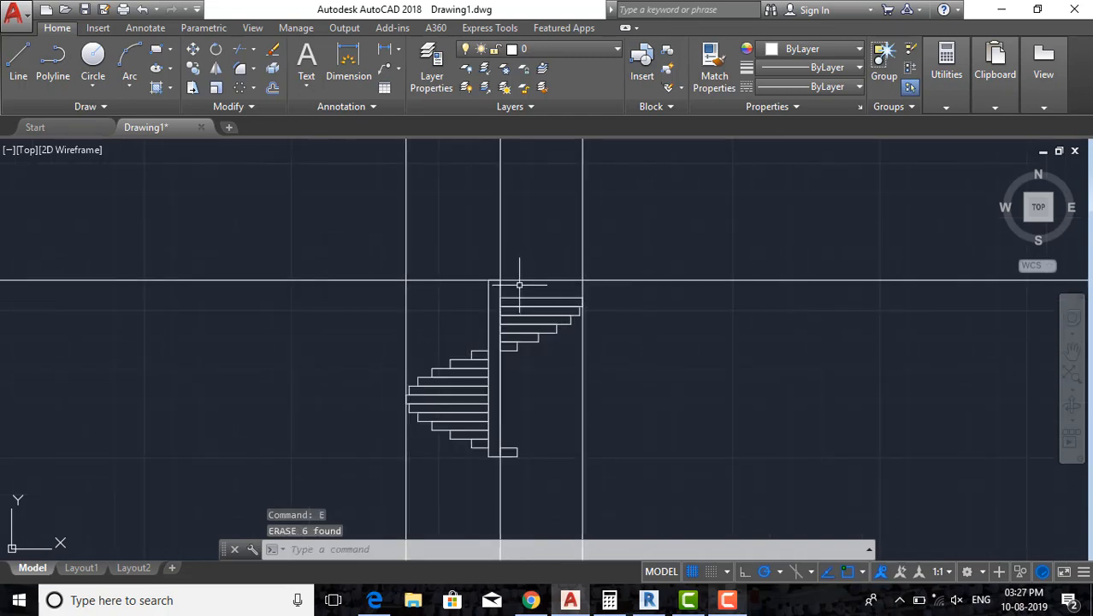
scroll(519, 285, "up", 4)
scroll(526, 265, "down", 4)
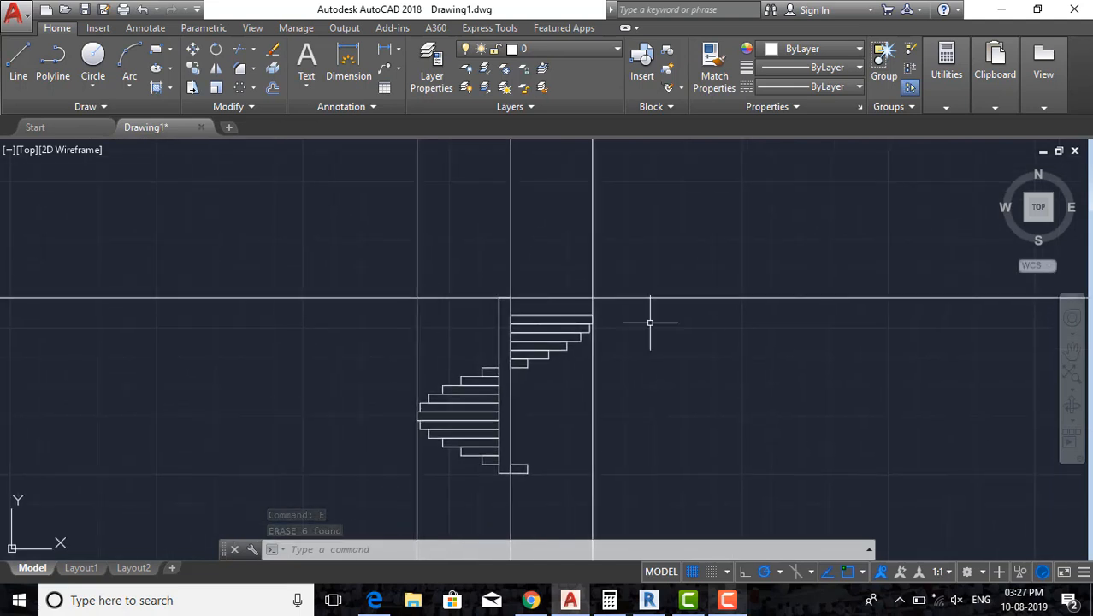
scroll(650, 323, "down", 4)
scroll(641, 283, "up", 4)
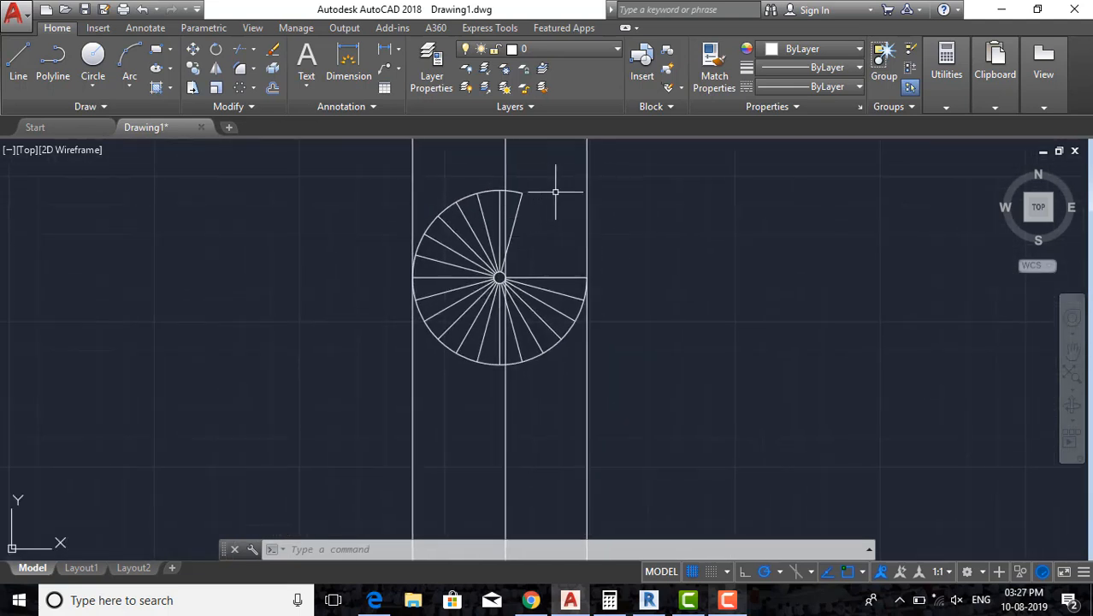
scroll(540, 256, "down", 3)
scroll(541, 237, "up", 3)
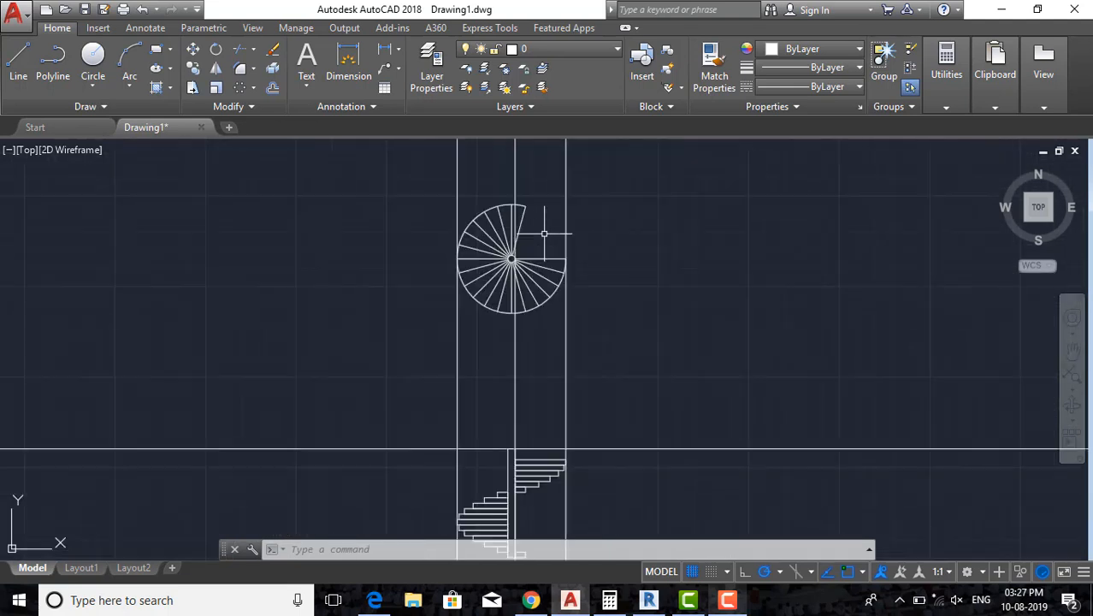
scroll(539, 226, "down", 4)
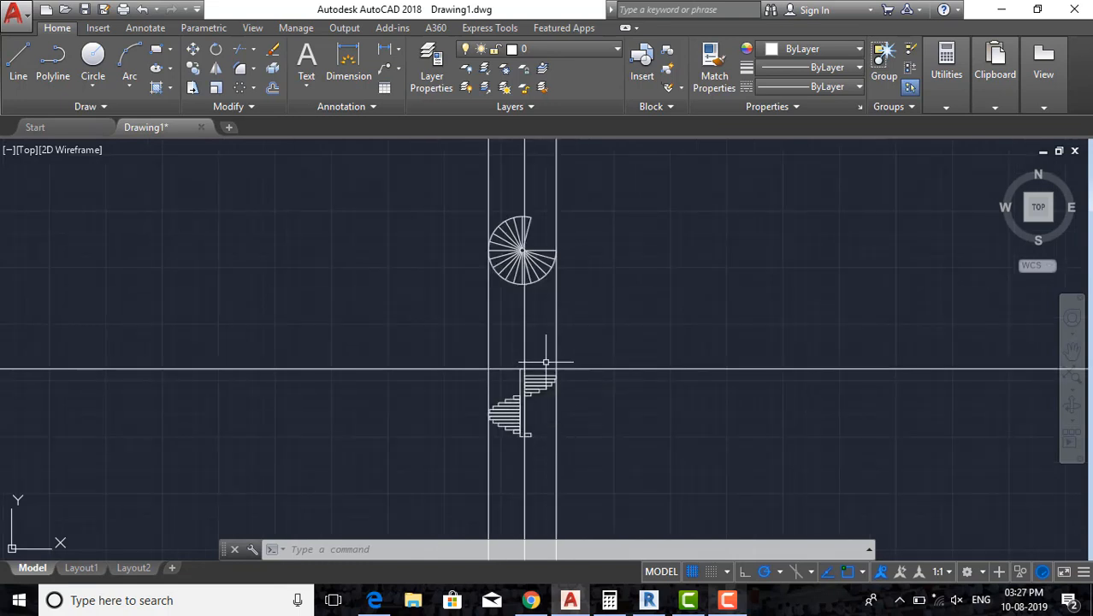
Erase the horizontal construction line at the pole's top and the three vertical construction lines projected from the plan.
scroll(545, 362, "up", 4)
left_click(611, 373)
type("e")
key("Return")
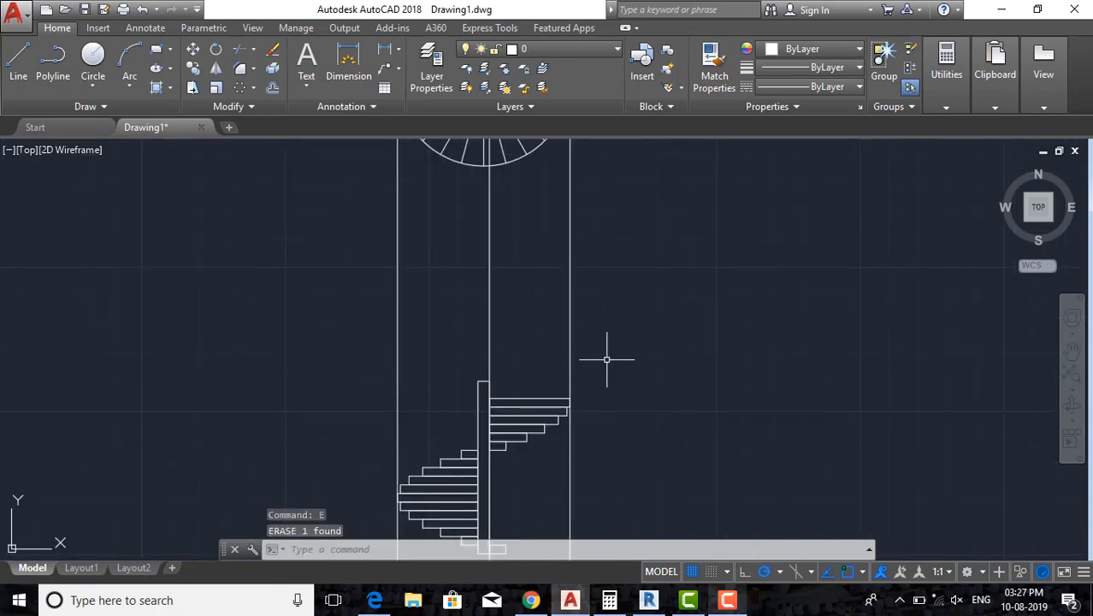
left_click(606, 359)
left_click(197, 288)
key("Return")
middle_click_drag(197, 288, 202, 218)
scroll(517, 312, "up", 2)
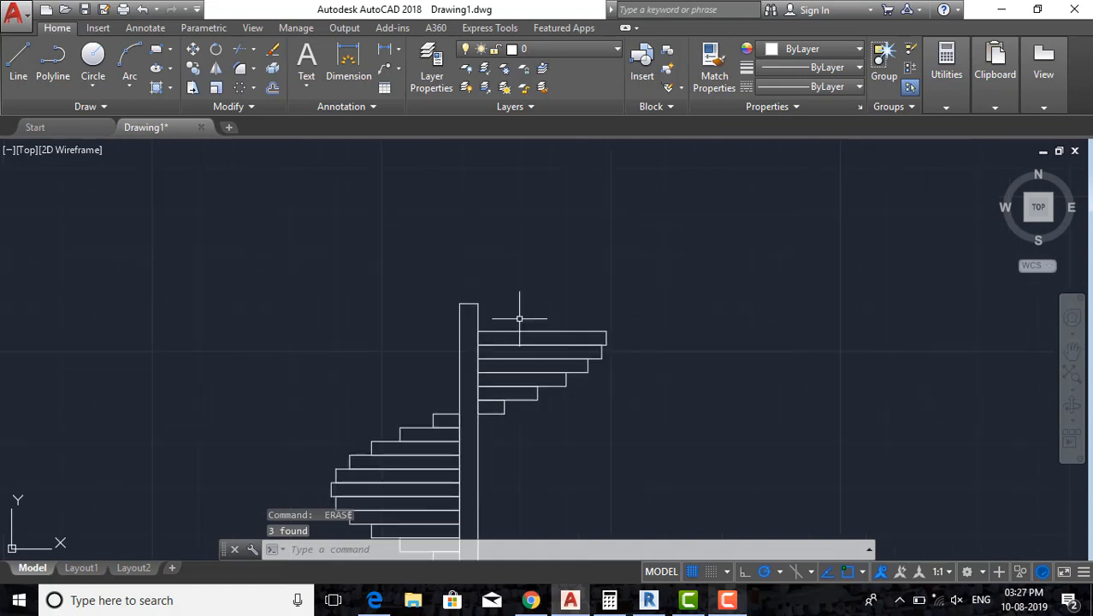
Draw a horizontal construction line through the top of the highest right-hand tread where it meets the pole.
left_click(475, 304)
scroll(480, 311, "up", 3)
key("Escape")
type("xl")
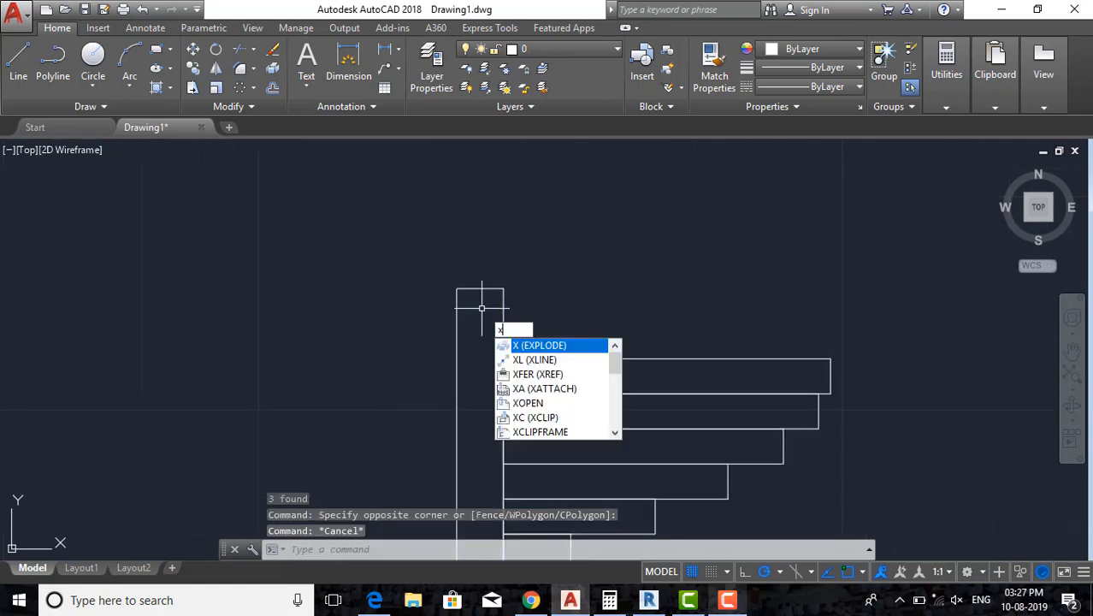
key("Return")
type("h")
key("Return")
left_click(508, 359)
key("Escape")
Stretch the pole's top edge down to the horizontal construction line at the top of the highest tread.
left_click(532, 323)
left_click(440, 312)
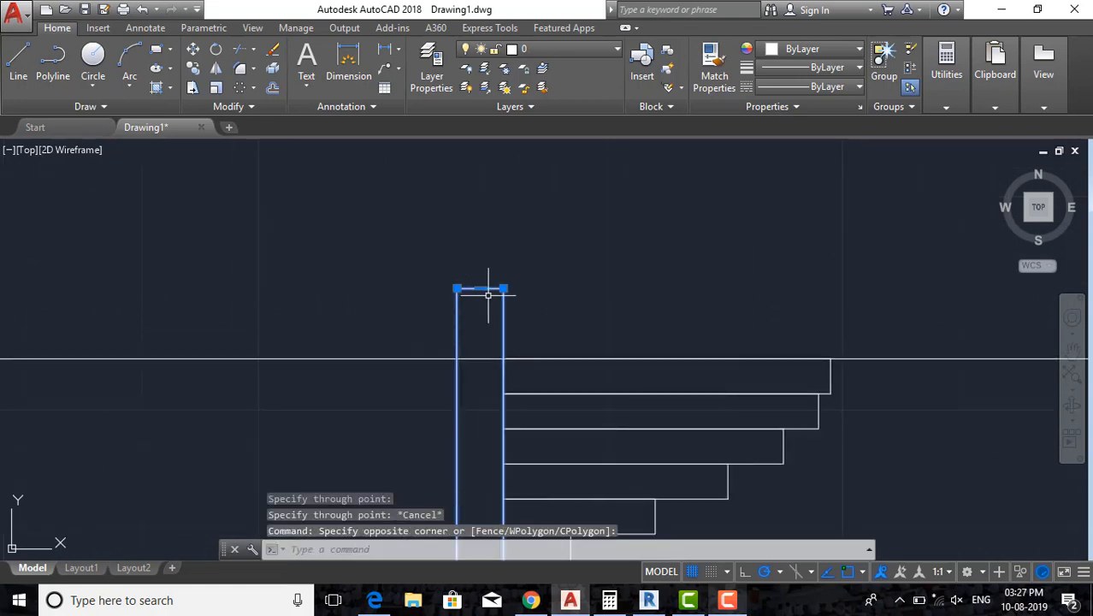
left_click(481, 288)
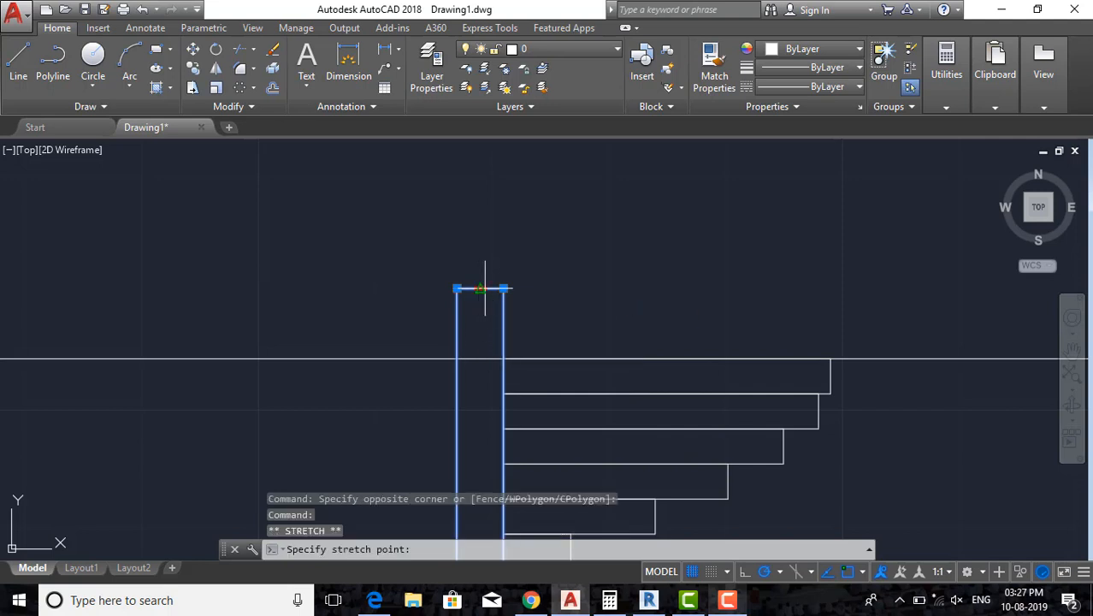
left_click(485, 357)
key("Escape")
key("Escape")
scroll(465, 334, "down", 8)
left_click(425, 359)
left_click(395, 323)
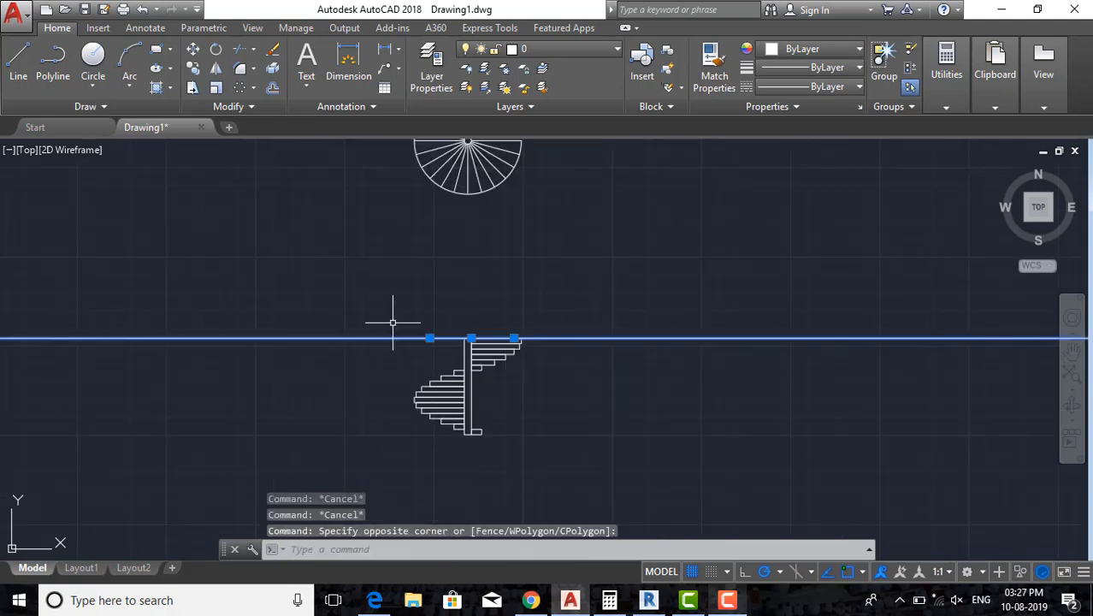
key("space")
type("e")
key("Escape")
key("Escape")
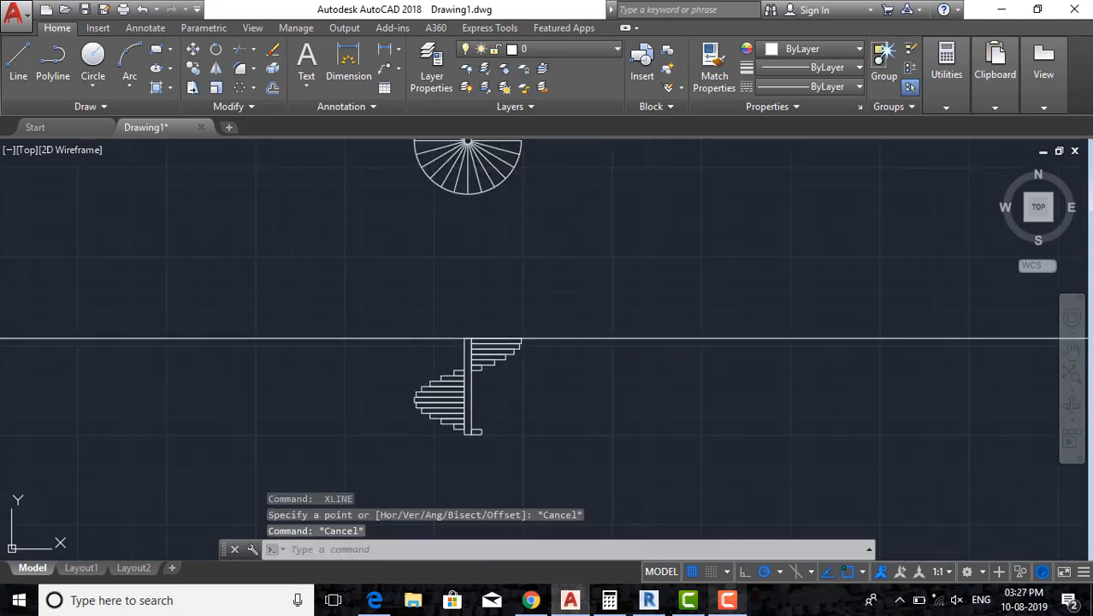
left_click(383, 352)
left_click(351, 314)
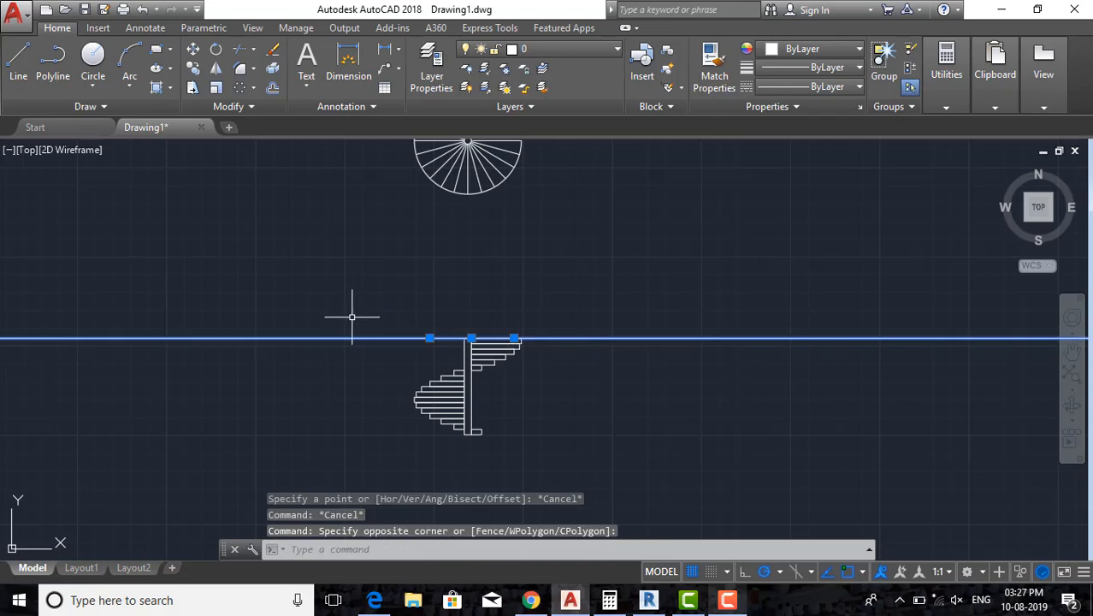
key("space")
key("Escape")
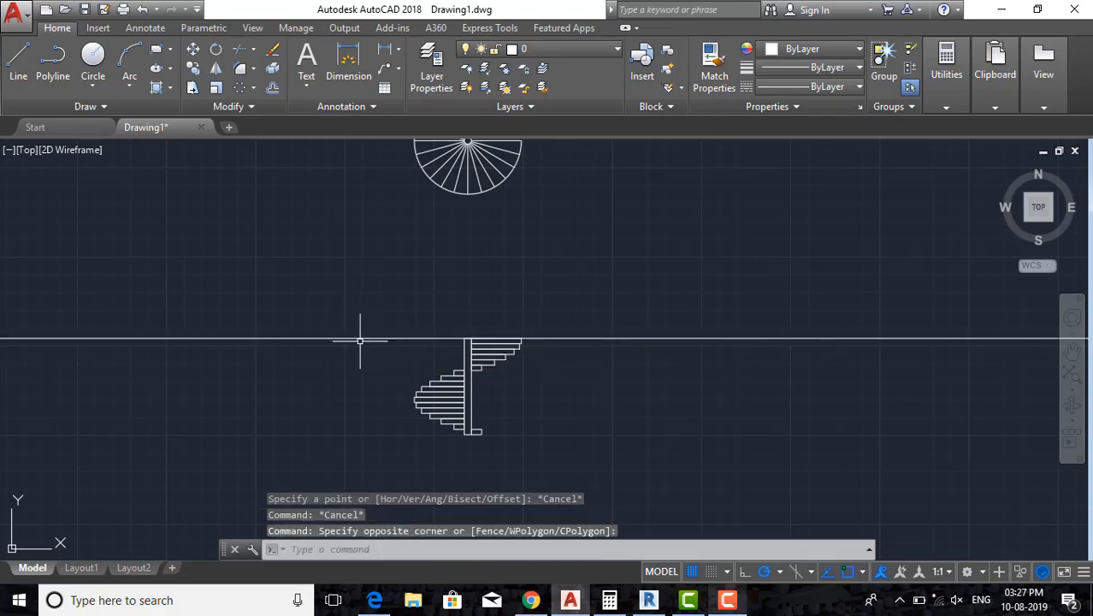
Erase the horizontal construction line at the pole's top.
left_click(282, 300)
type("e")
key("Return")
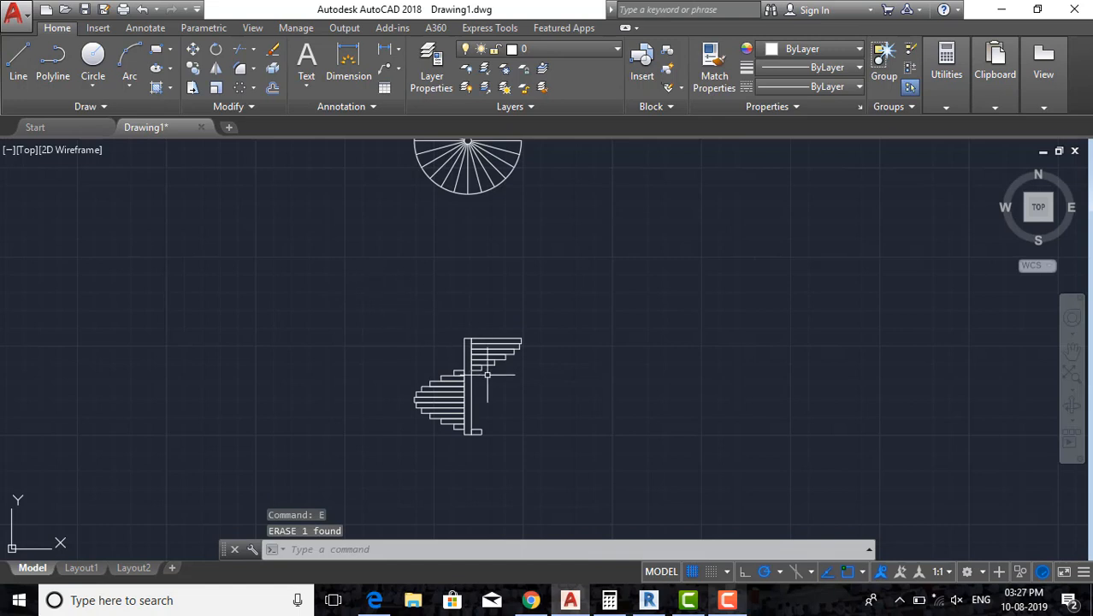
scroll(513, 359, "up", 3)
key("Escape")
key("Escape")
key("Escape")
scroll(592, 356, "down", 3)
scroll(573, 377, "up", 2)
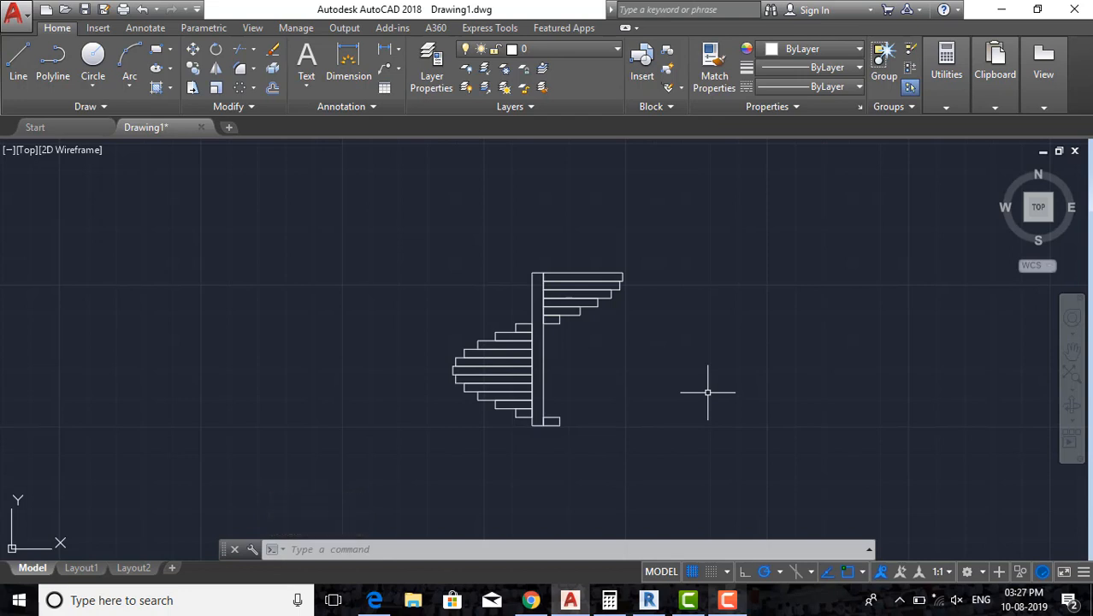
Draw a vertical construction line through the upper outer corner of the tread just above the longest left-hand tread.
scroll(453, 349, "up", 4)
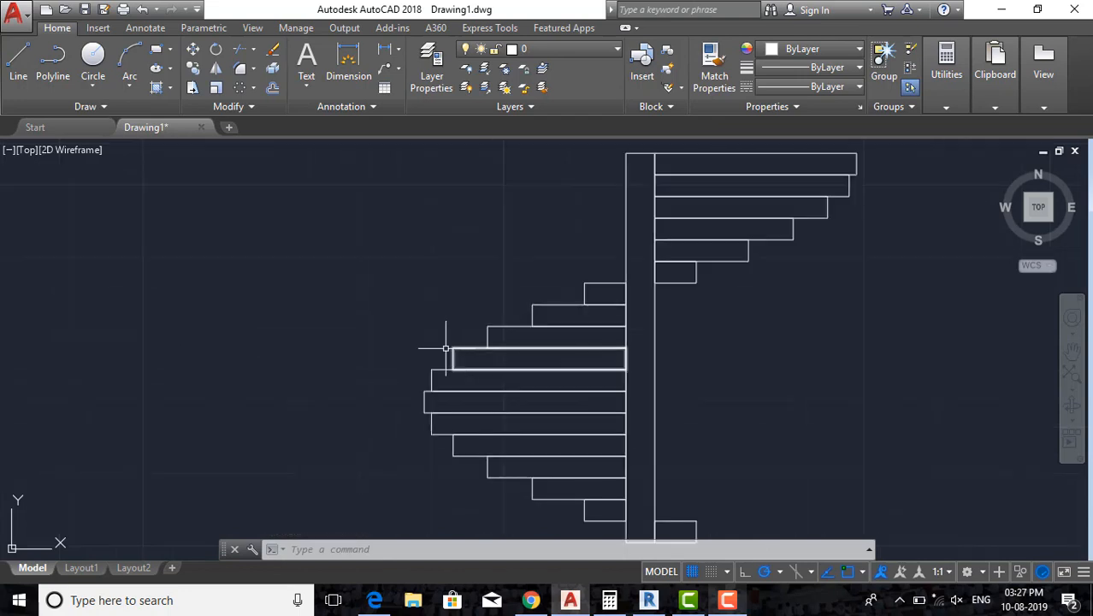
type("l")
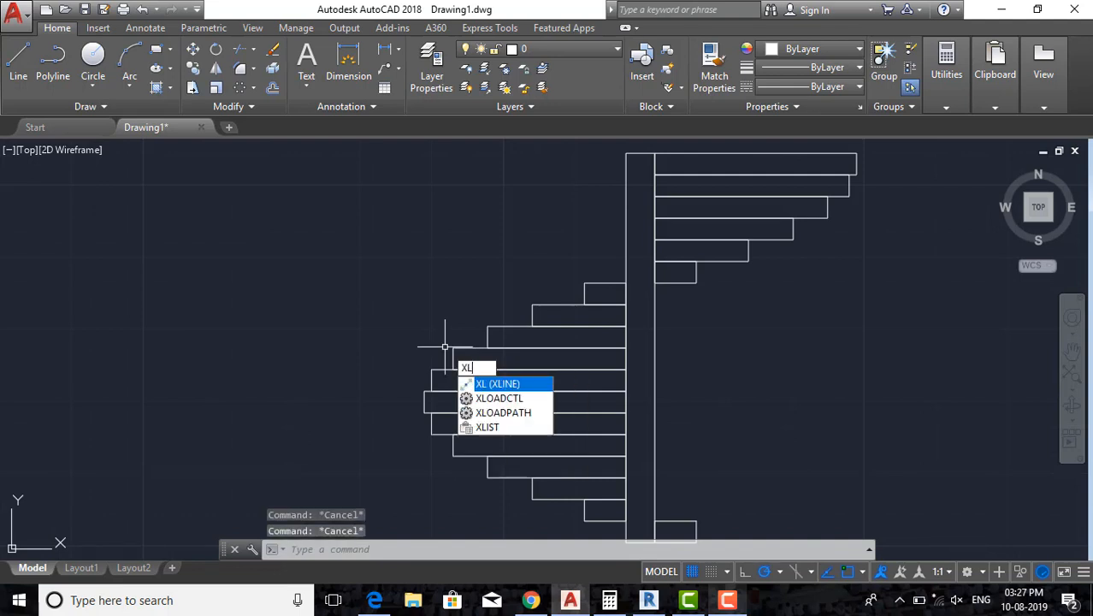
key("Return")
type("v")
key("Return")
scroll(548, 342, "down", 1)
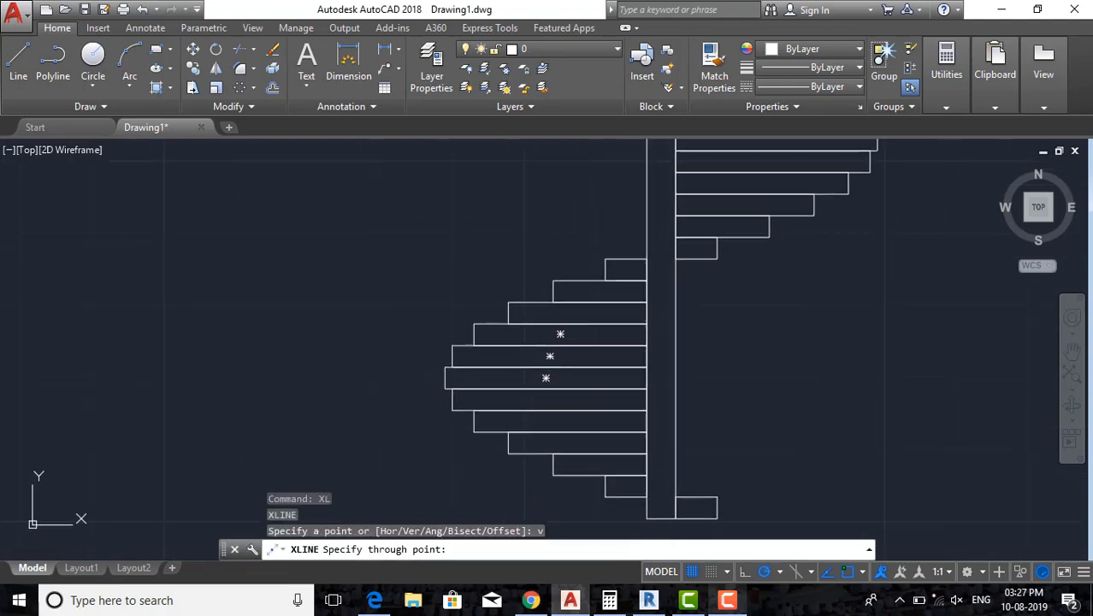
scroll(682, 377, "up", 4)
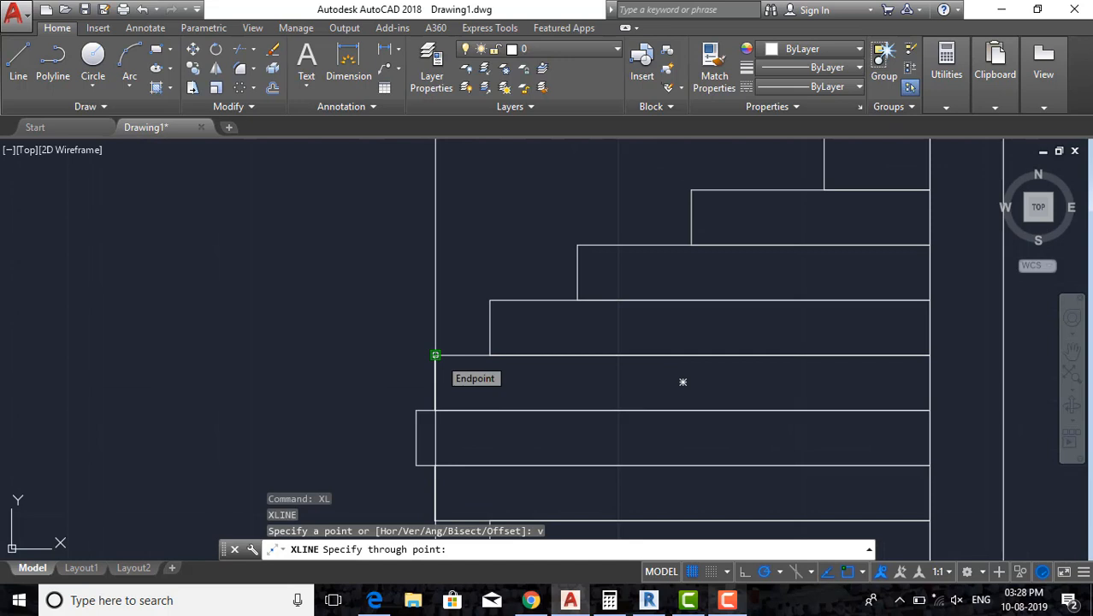
left_click(682, 382)
key("Escape")
Offset the vertical construction line by 0.05 toward the pole.
type("o")
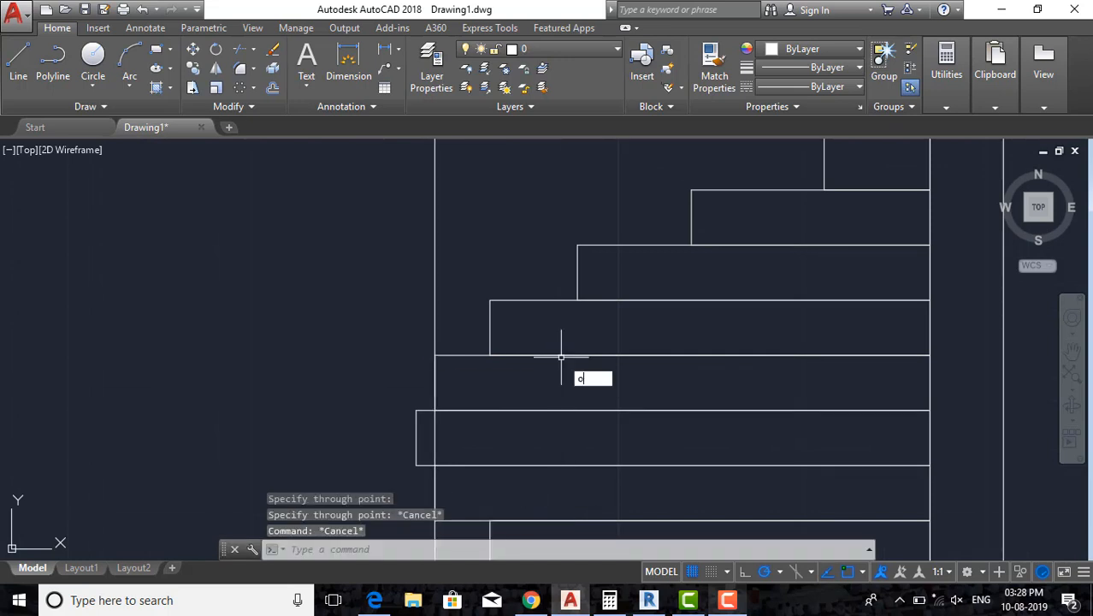
key("Return")
type("0.05")
key("Return")
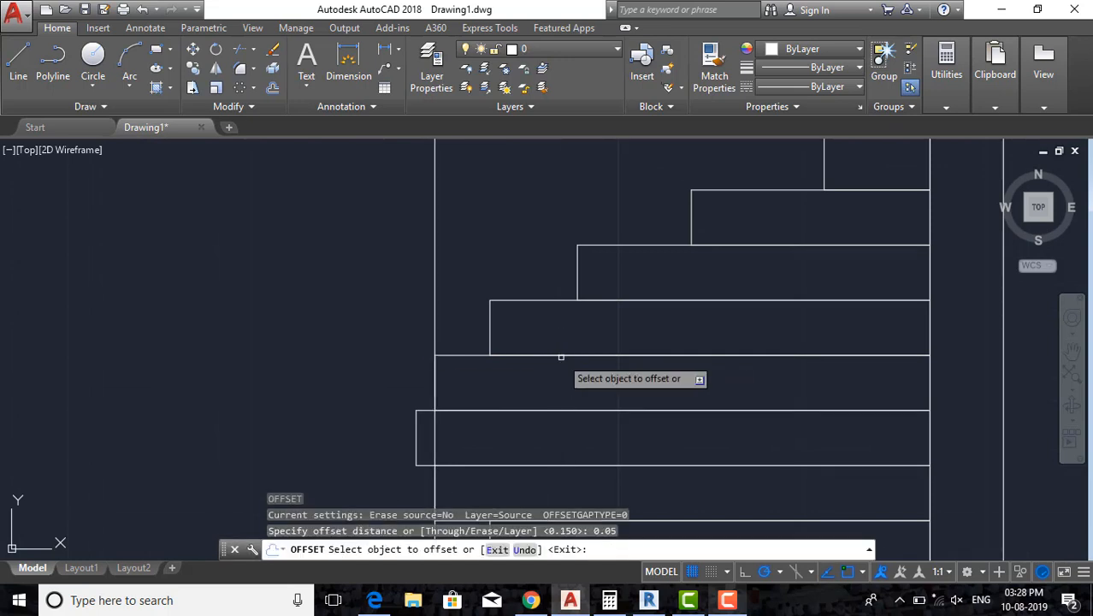
left_click(434, 246)
left_click(445, 246)
key("Escape")
Try to draw a line 1 unit long upward from the tread's top at the offset construction line, and erase it.
middle_click_drag(475, 292, 490, 337)
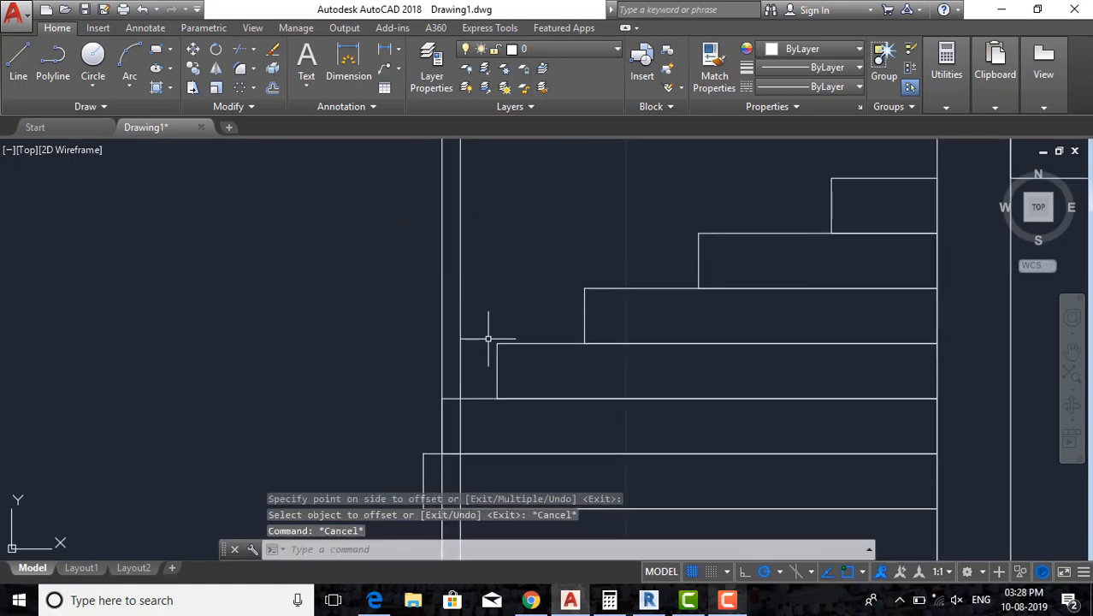
type("l")
key("Return")
left_click(460, 398)
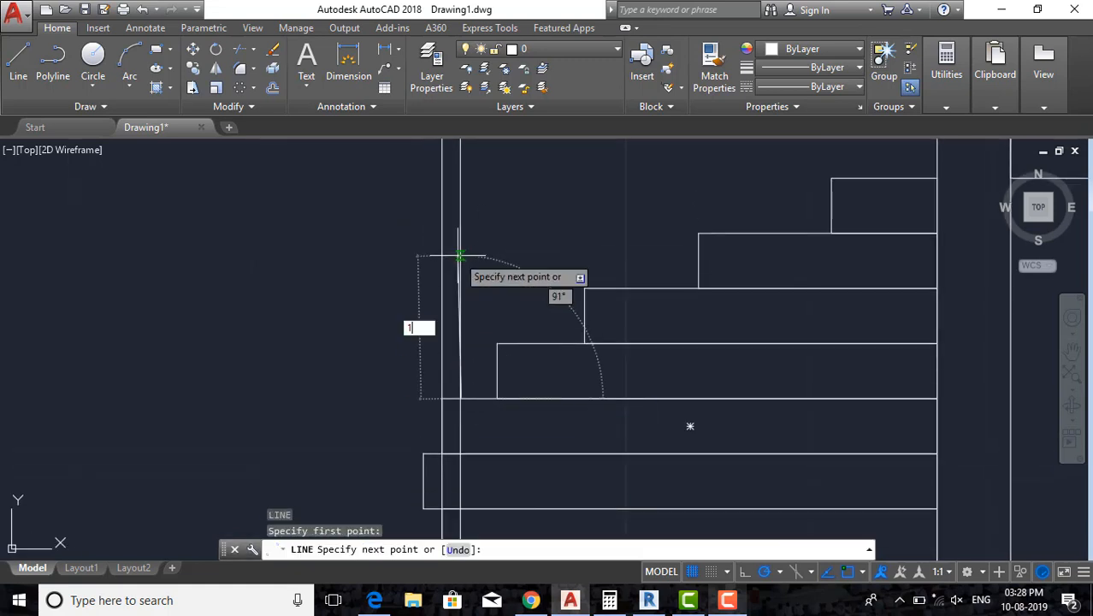
key("Return")
scroll(479, 284, "down", 2)
key("Escape")
scroll(463, 183, "up", 2)
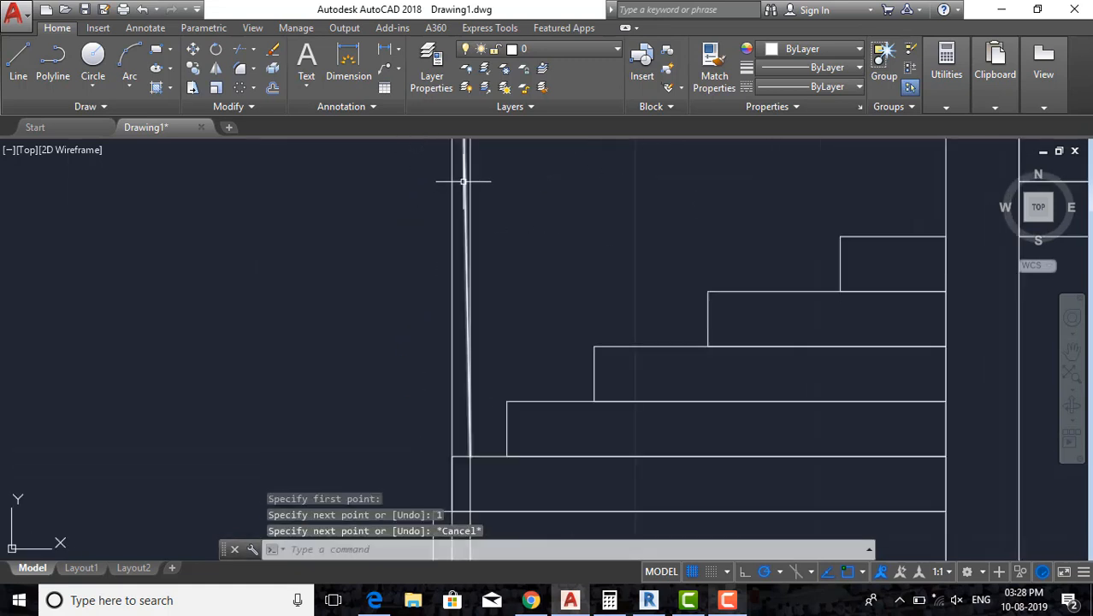
type("e")
key("Return")
left_click(463, 192)
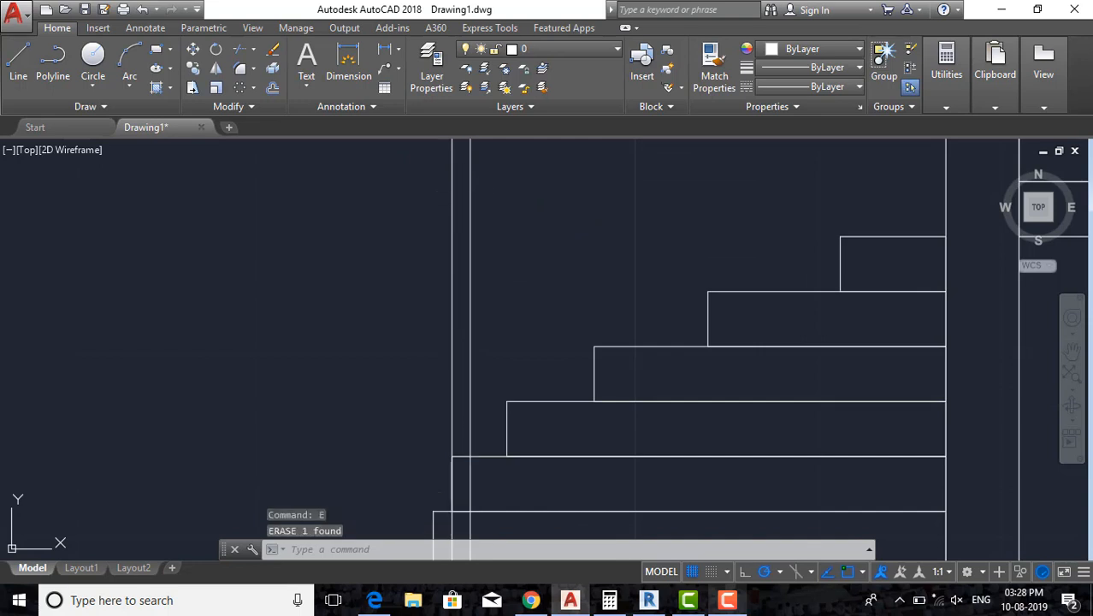
Draw a vertical line 1 unit long upward along the offset construction line near the tread's top, with ortho mode turned on.
type("l")
key("Return")
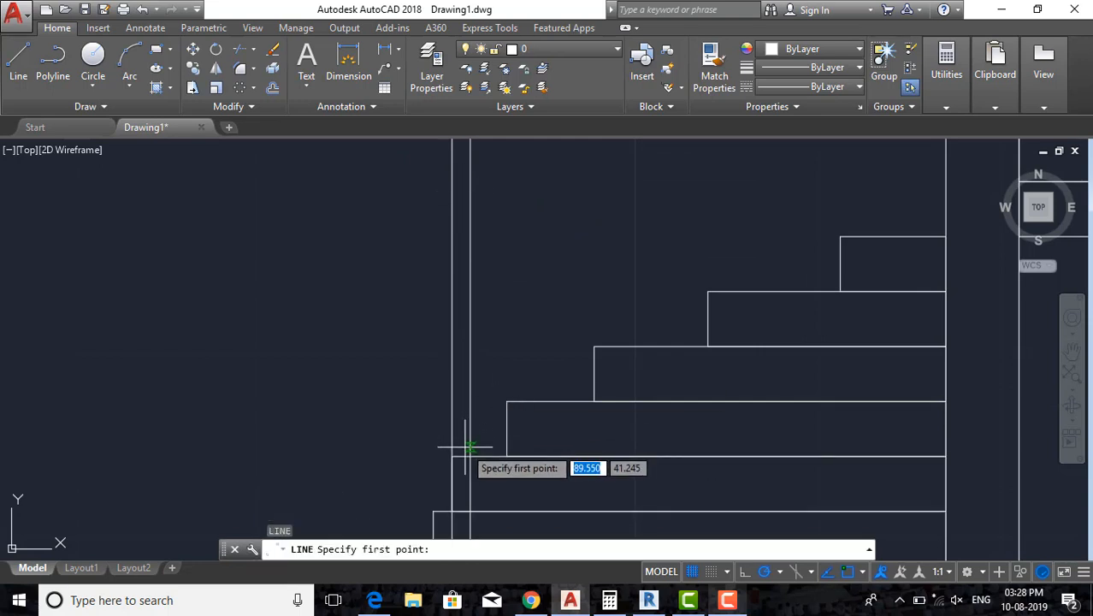
left_click(469, 445)
scroll(464, 291, "up", 4)
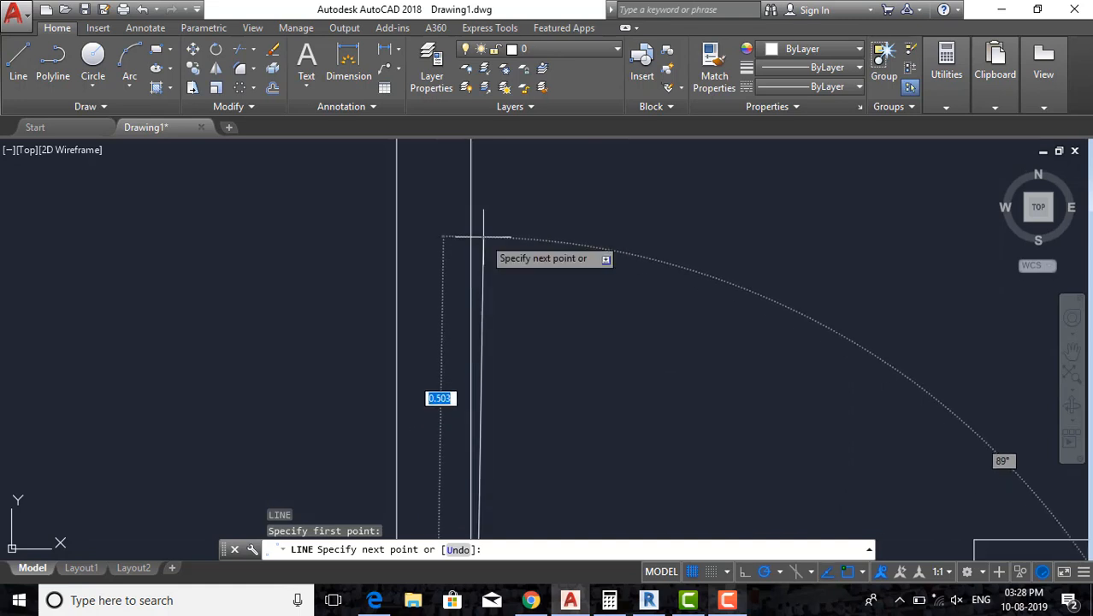
left_click(745, 573)
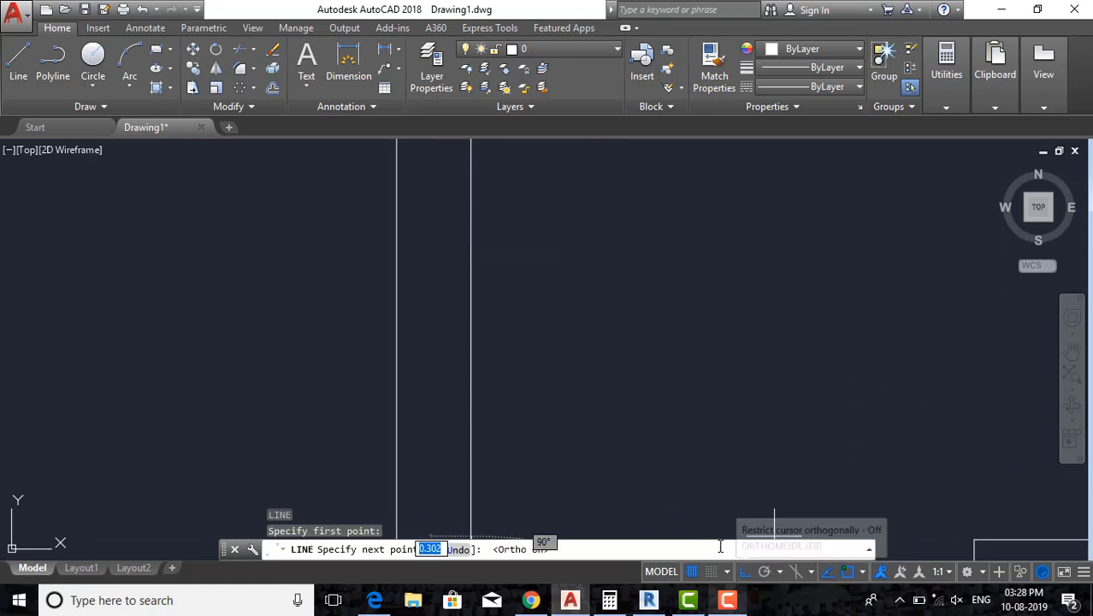
type("1")
key("Return")
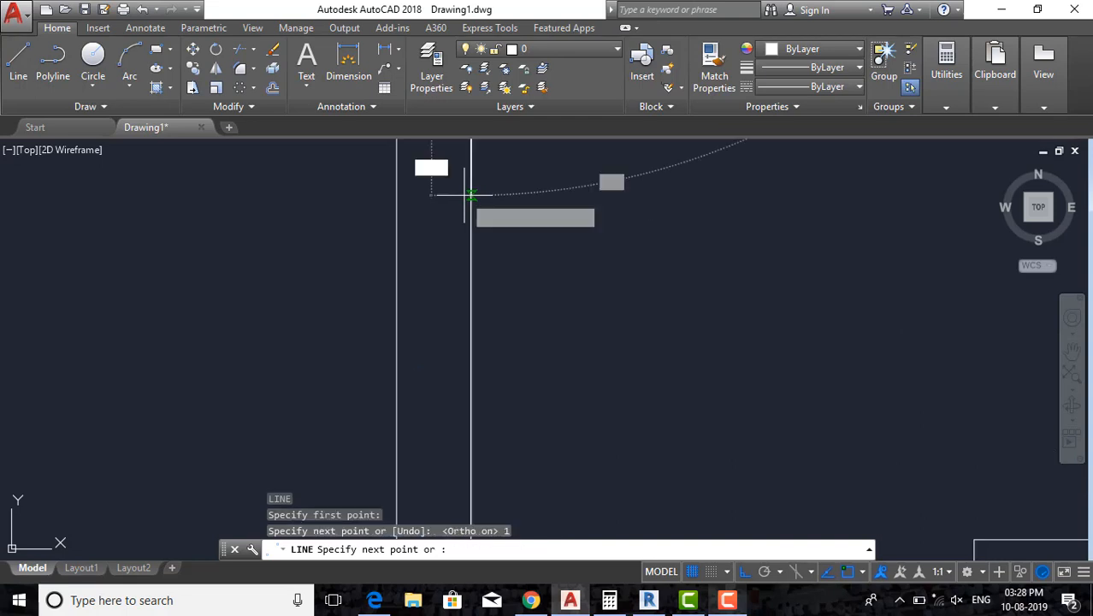
scroll(504, 230, "down", 5)
key("Escape")
key("Escape")
Erase the two vertical construction lines running past the left-hand treads.
left_click(541, 199)
left_click(485, 180)
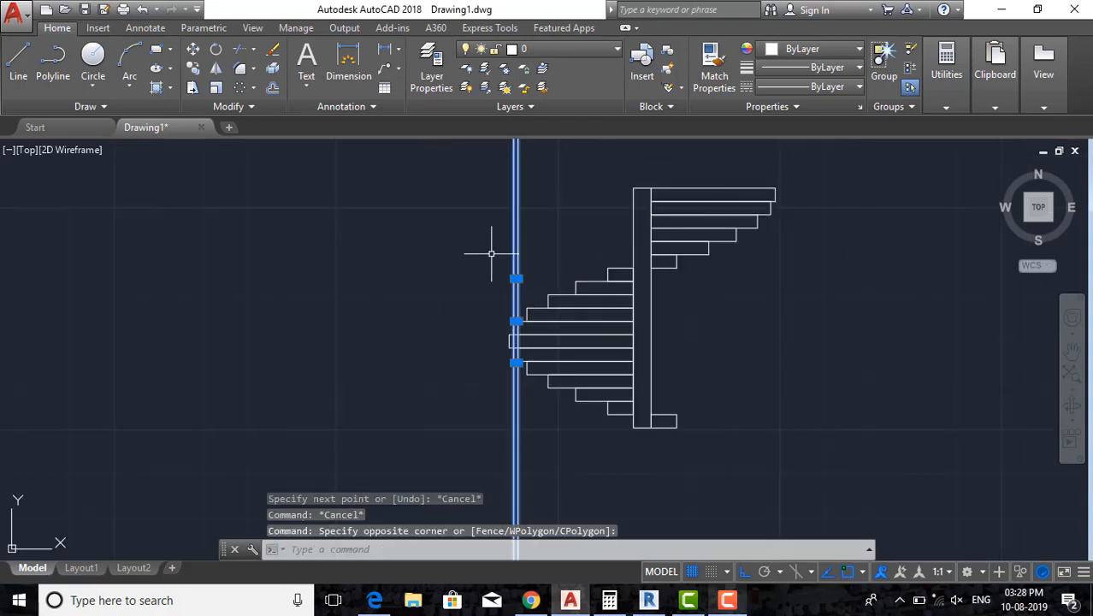
type("e")
key("Return")
scroll(517, 300, "up", 3)
Copy the railing line, using its tread's outer corner as base point, onto the outer corners of the left-hand treads above it.
left_click(507, 244)
left_click(486, 315)
middle_click_drag(486, 314, 478, 359)
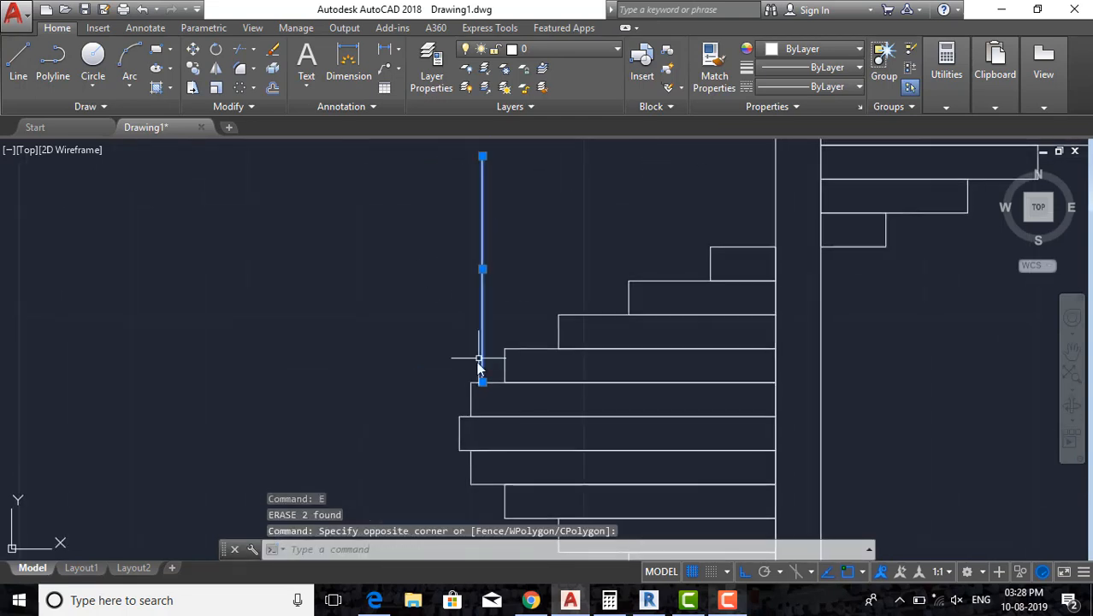
type("co")
key("Return")
scroll(476, 376, "up", 4)
left_click(462, 379)
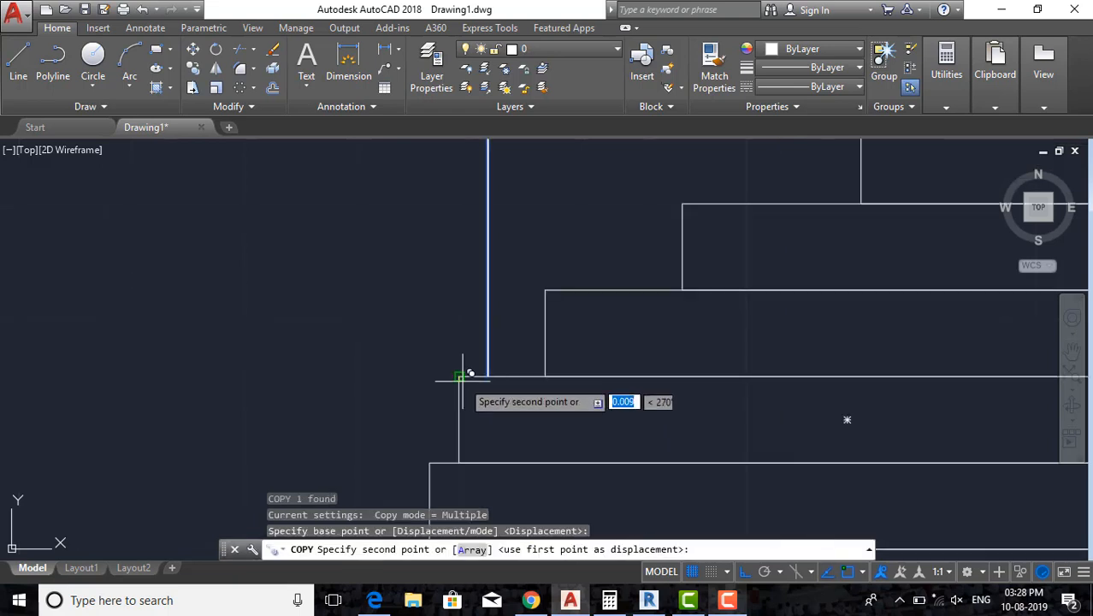
left_click(543, 292)
middle_click_drag(666, 212, 575, 348)
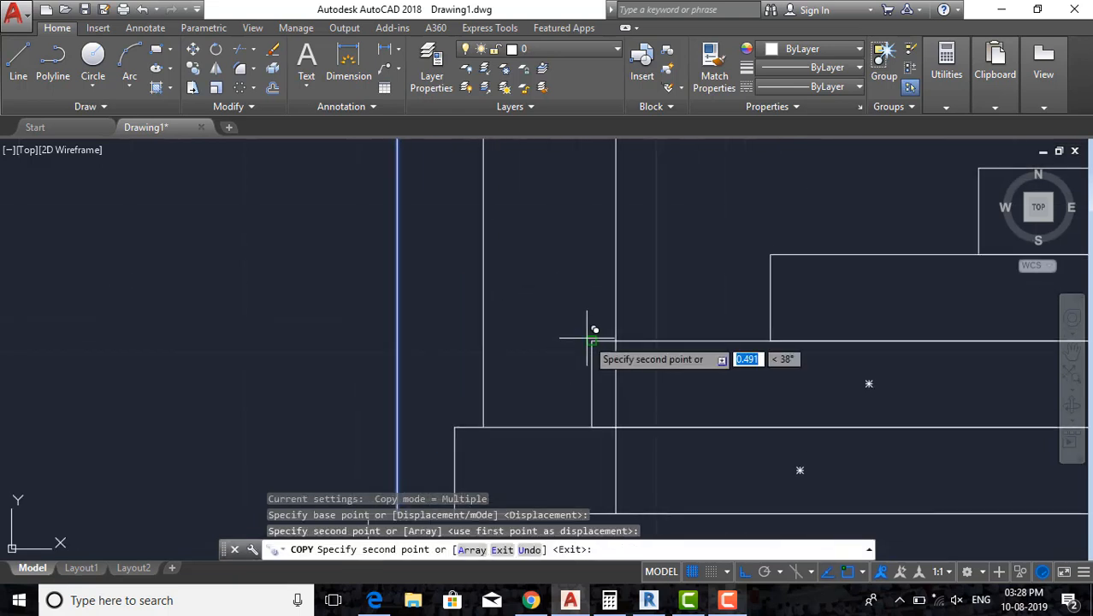
left_click(592, 329)
left_click(769, 248)
scroll(769, 256, "down", 5)
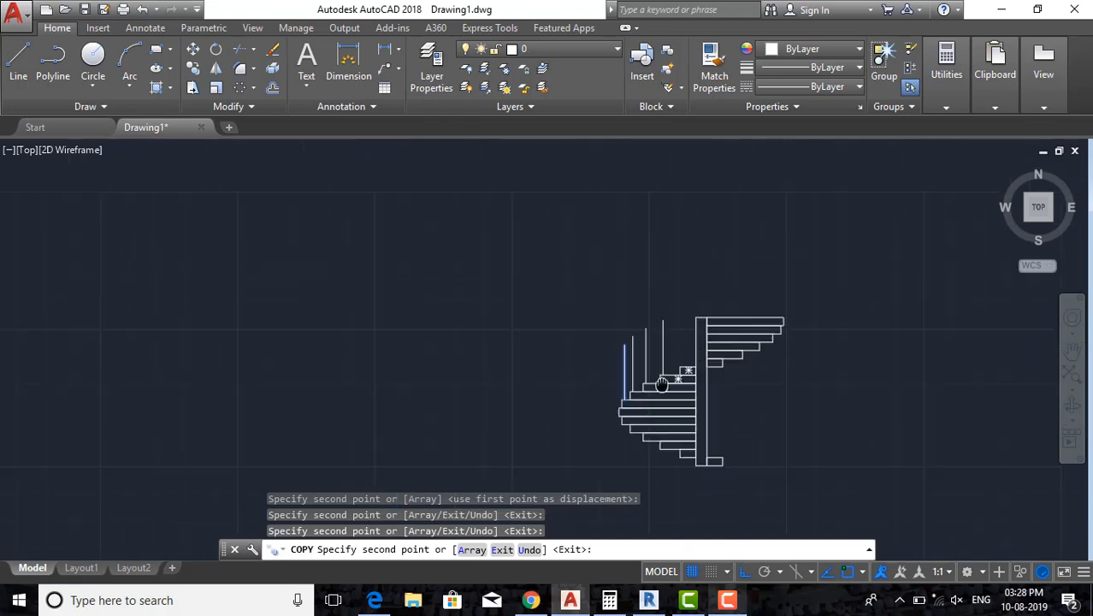
scroll(658, 378, "up", 5)
scroll(646, 378, "down", 3)
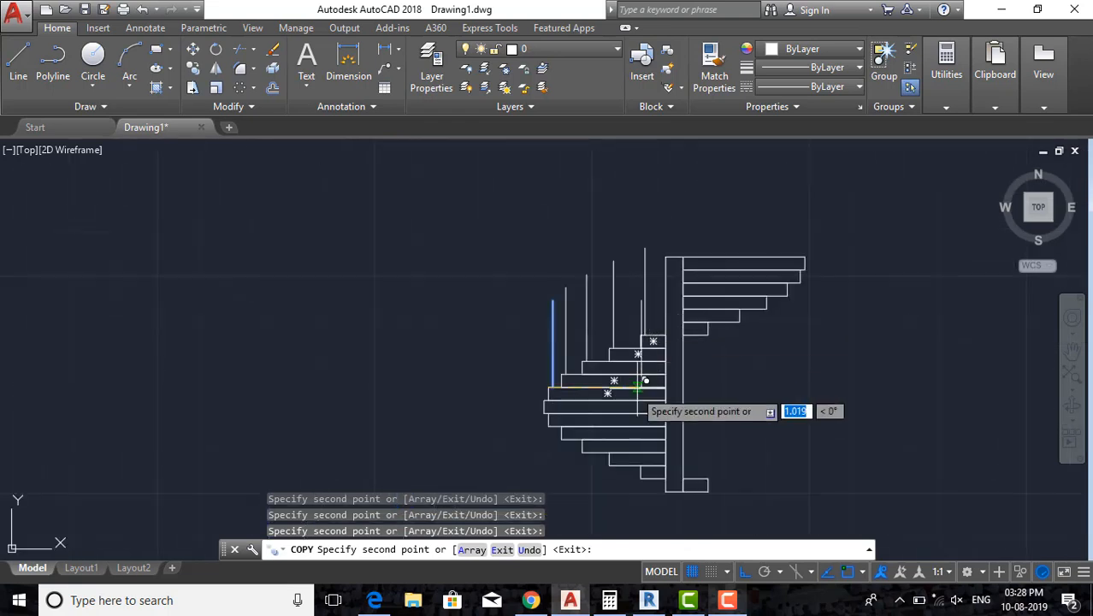
Copy the same railing line onto the outer corners of the longest left-hand tread and each left-hand tread below it.
scroll(532, 365, "up", 4)
left_click(494, 350)
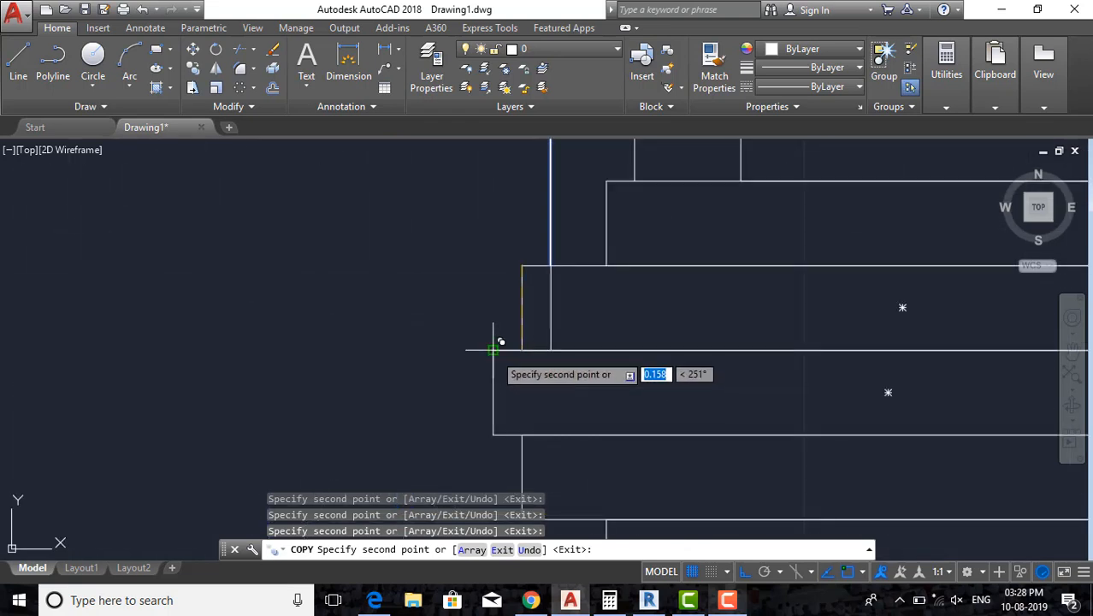
middle_click_drag(536, 455, 550, 414)
scroll(555, 387, "down", 2)
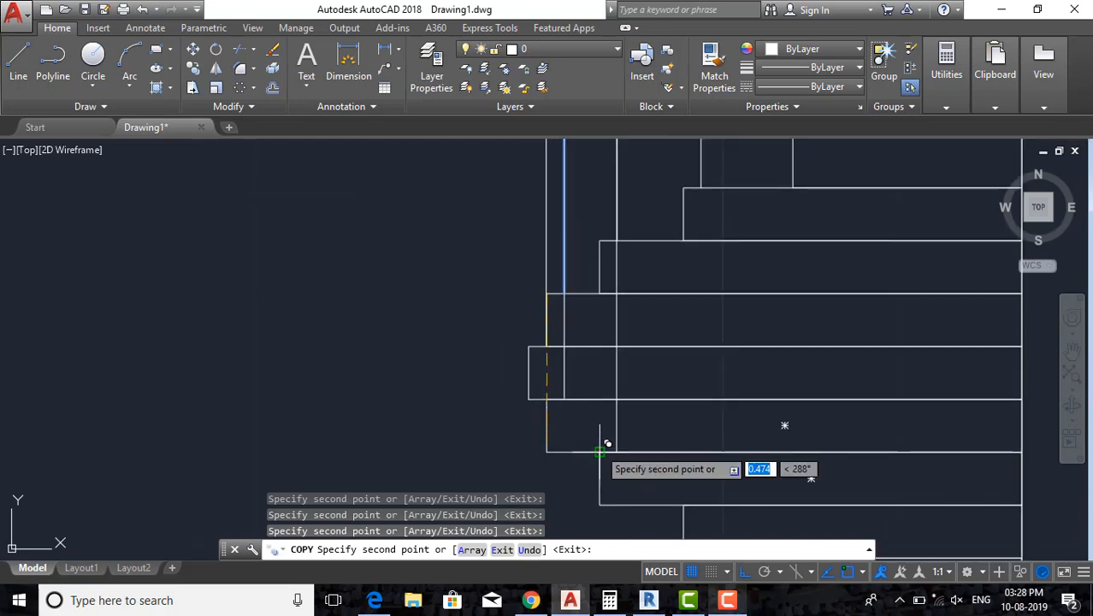
middle_click_drag(641, 488, 632, 384)
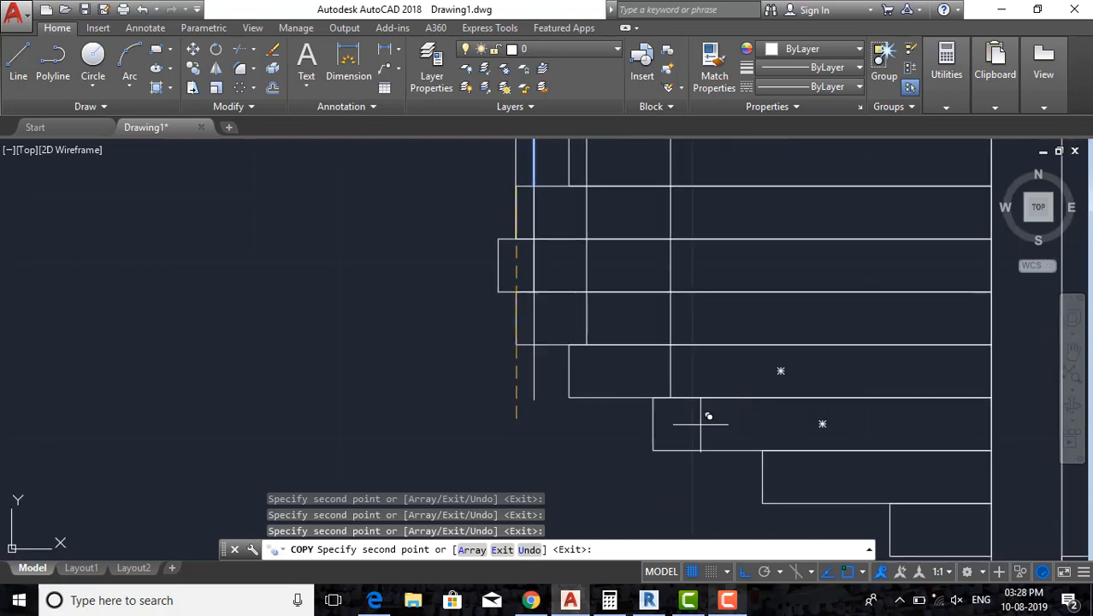
middle_click_drag(803, 466, 696, 352)
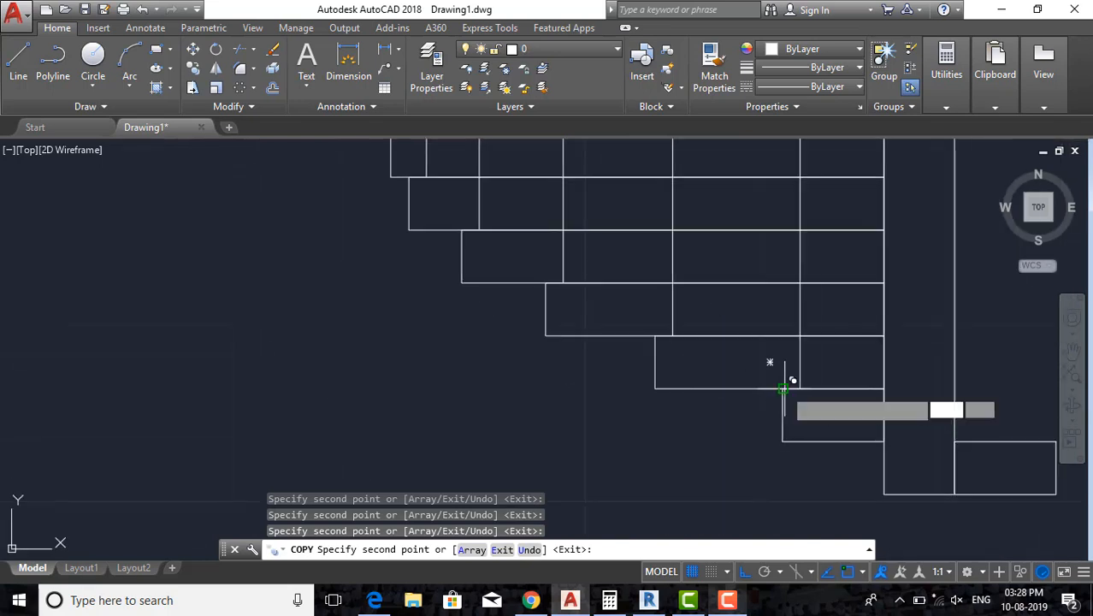
left_click(784, 388)
scroll(784, 388, "down", 5)
middle_click_drag(809, 413, 723, 520)
middle_click_drag(727, 403, 715, 427)
key("Escape")
key("Escape")
Start a polyline at the top of the upper railing line nearest the pole and run it through the tops of the upper left-hand railings.
middle_click_drag(651, 328, 690, 299)
type("pl")
key("Return")
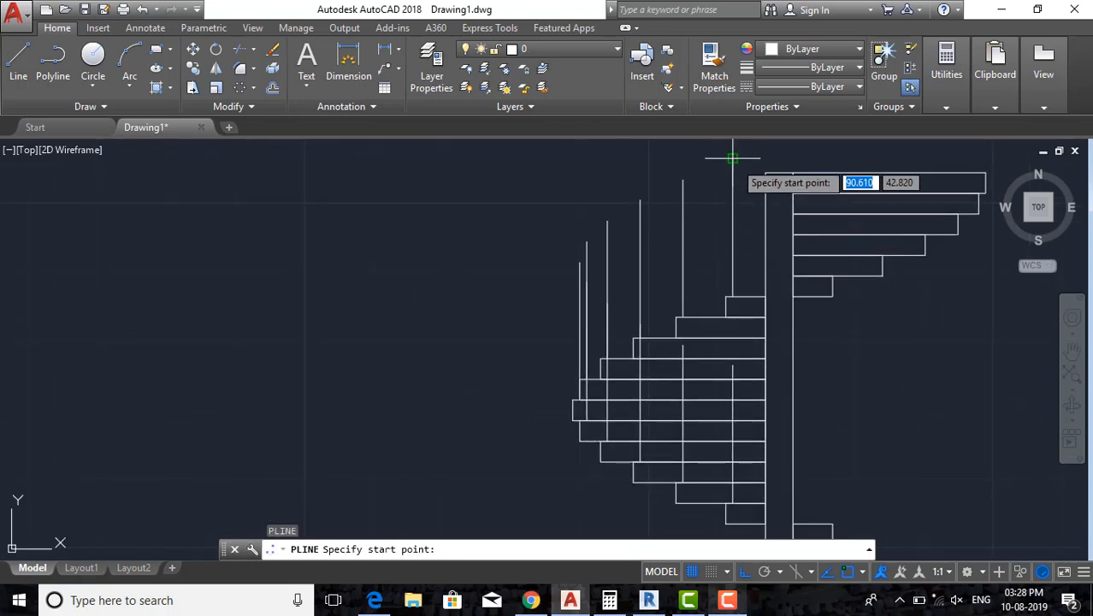
left_click(732, 159)
left_click(640, 199)
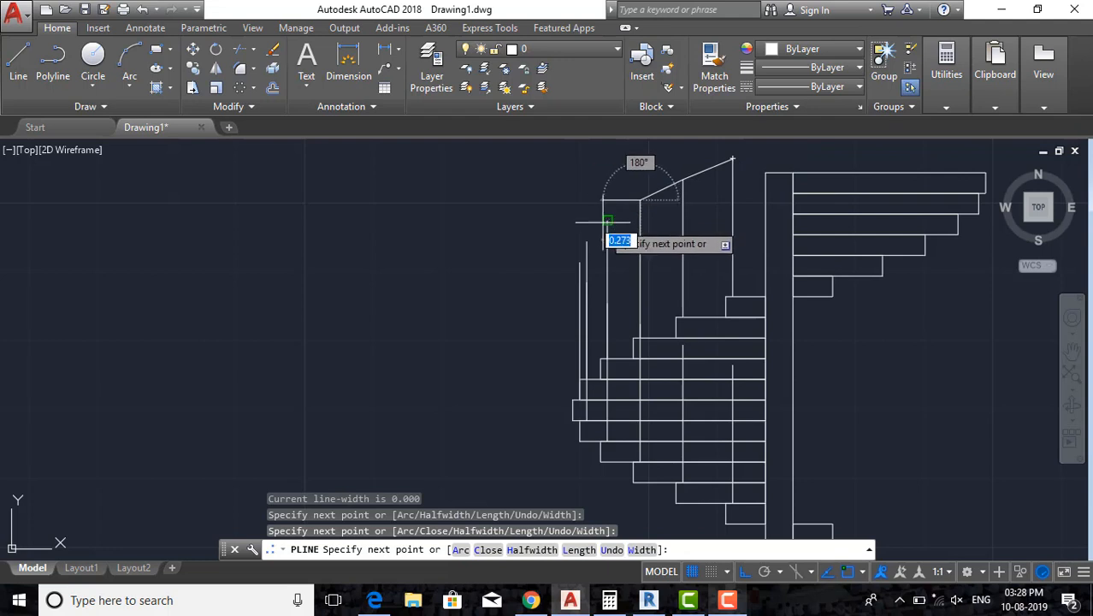
left_click(607, 222)
scroll(586, 267, "up", 4)
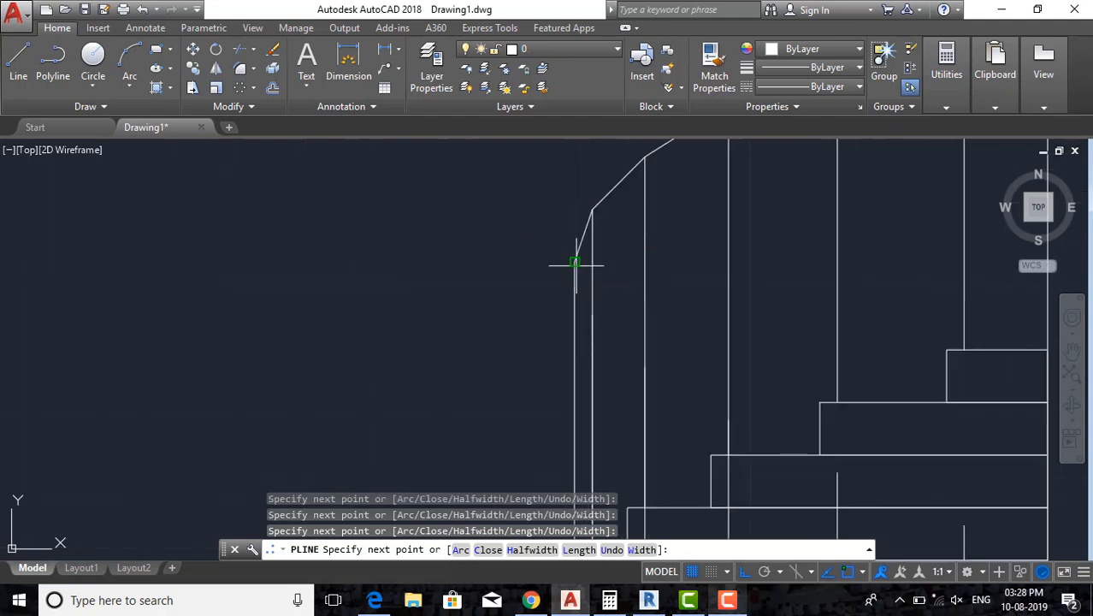
left_click(575, 265)
Continue the polyline through the tops of the lower left-hand railings and end it at the one nearest the pole.
middle_click_drag(599, 374, 604, 246)
scroll(606, 244, "down", 2)
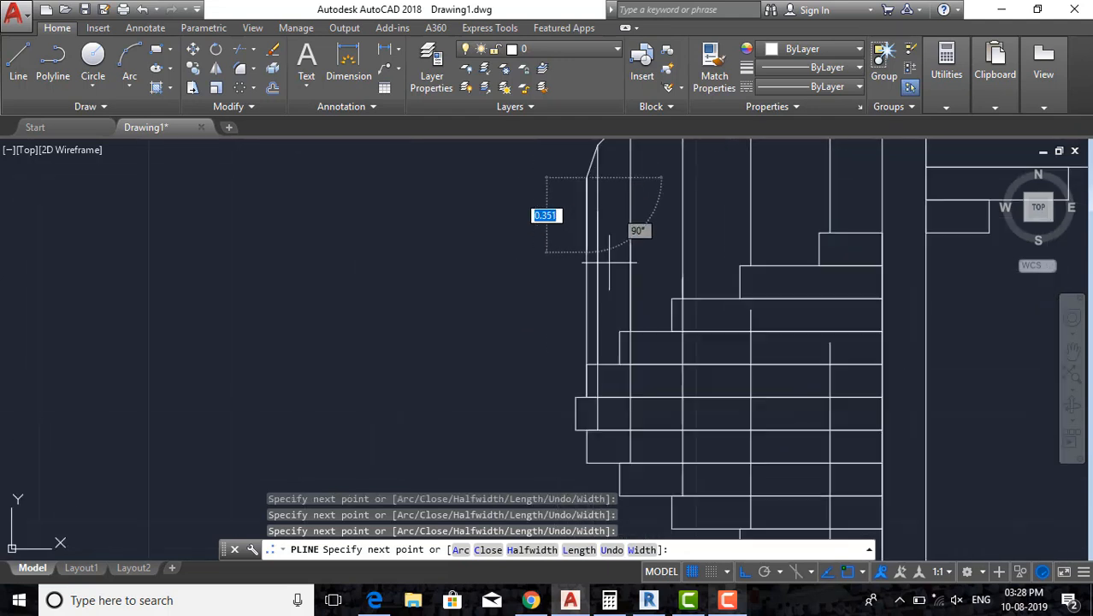
left_click(598, 210)
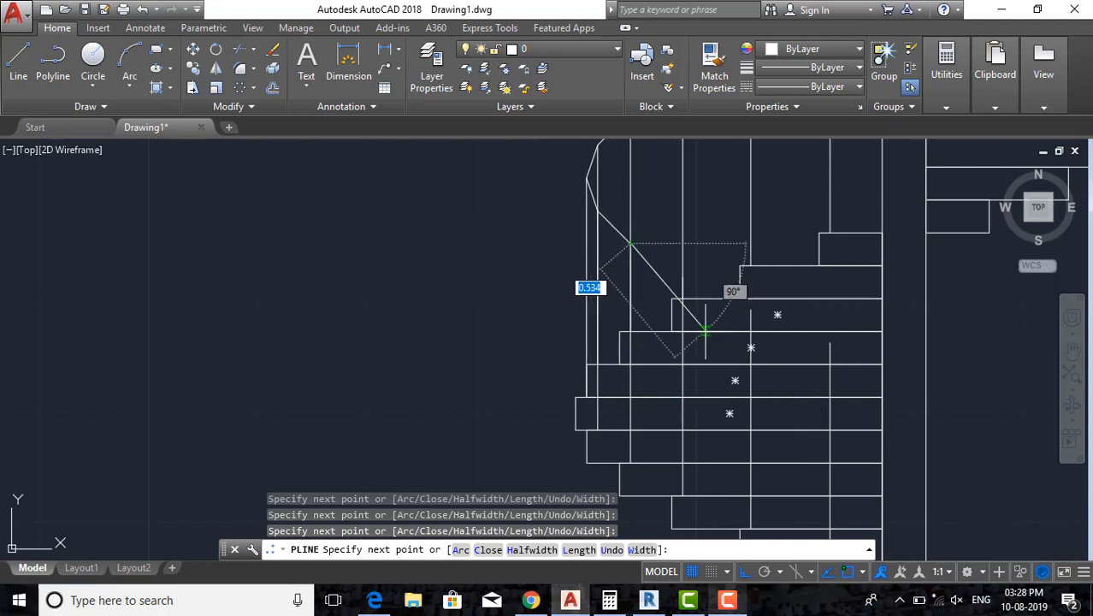
left_click(682, 276)
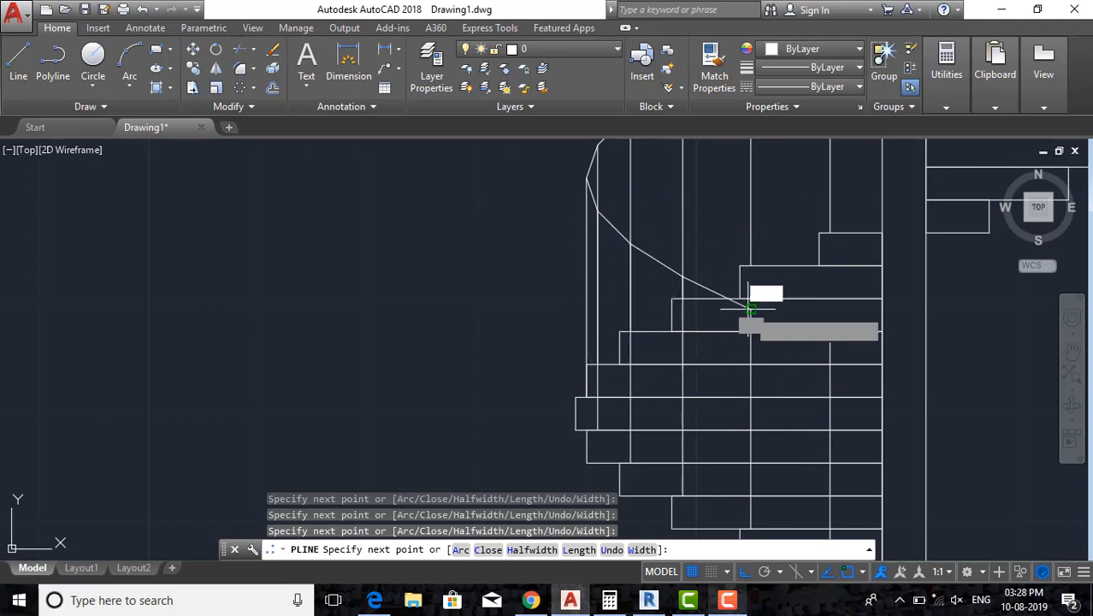
left_click(750, 308)
scroll(816, 336, "down", 4)
key("Escape")
key("Escape")
key("Escape")
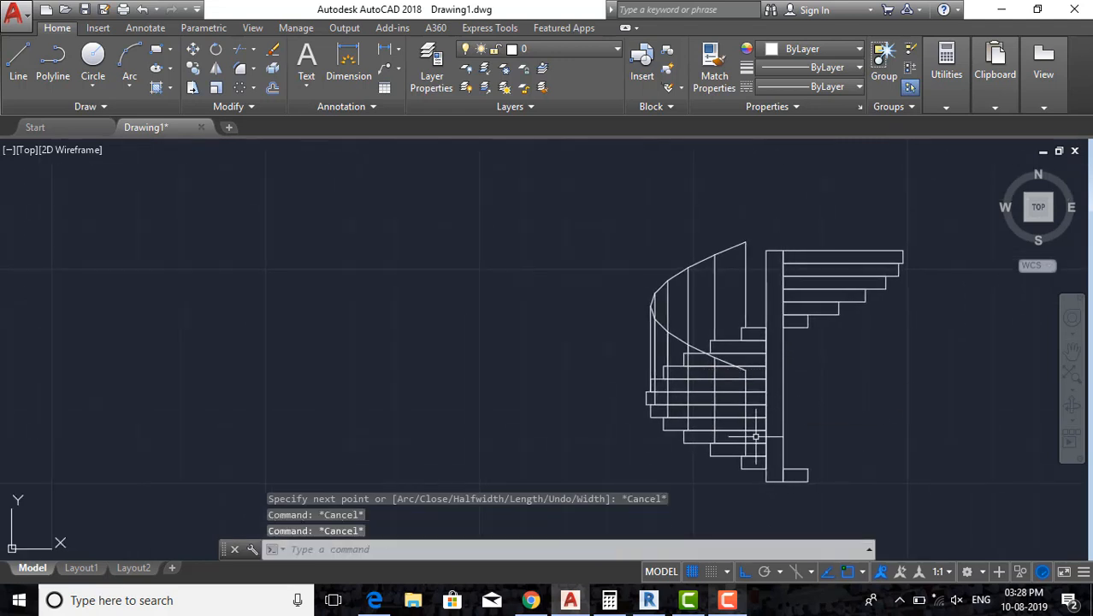
Copy the upper railing line nearest the pole, by its bottom end, to the upper outer corner of the topmost right-hand tread.
middle_click_drag(731, 399, 569, 400)
scroll(582, 230, "up", 4)
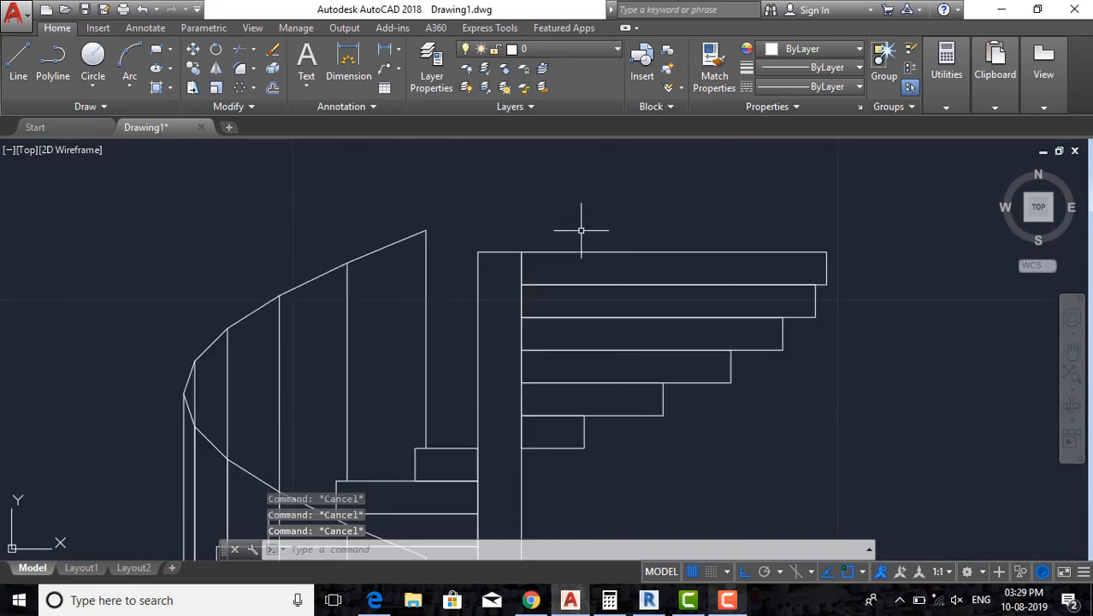
left_click(425, 292)
left_click(399, 297)
middle_click_drag(439, 368, 435, 301)
type("c")
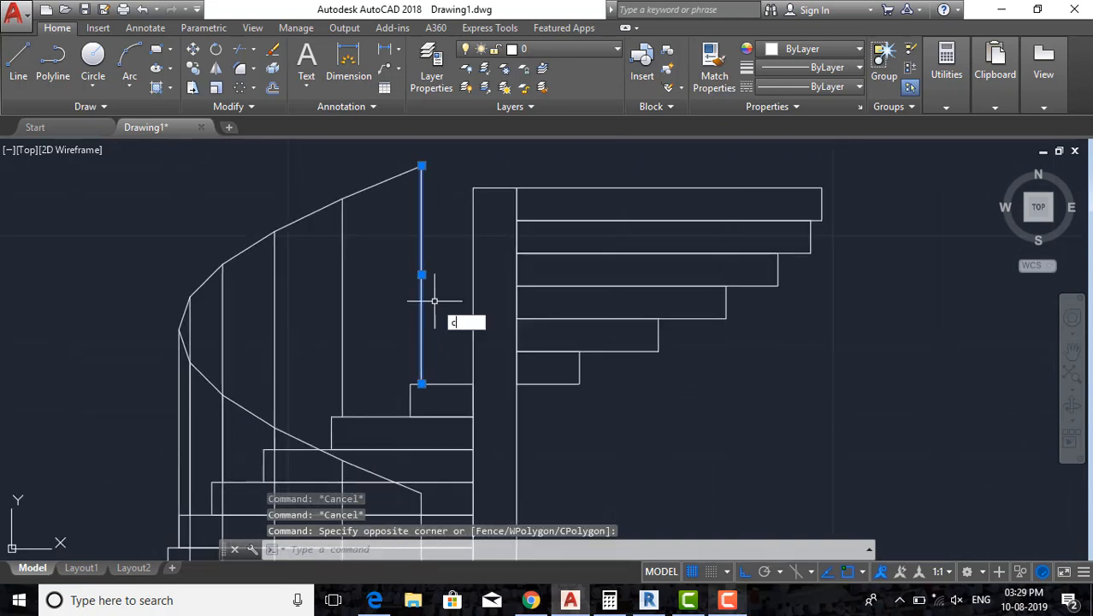
type("o")
key("Return")
left_click(419, 383)
middle_click_drag(816, 190, 695, 305)
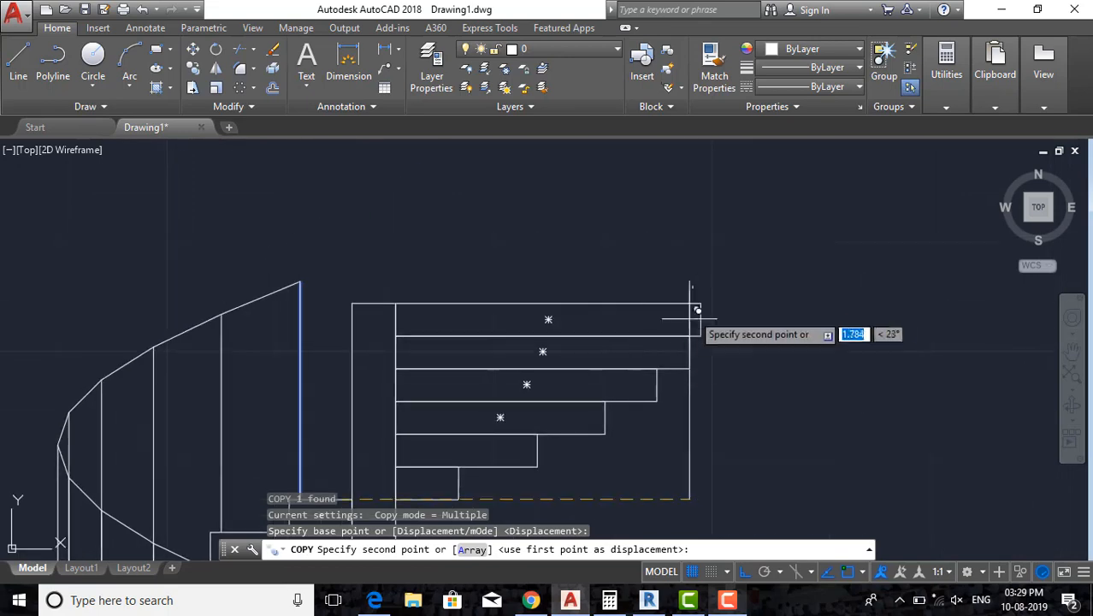
left_click(700, 304)
key("Escape")
Offset the railing line at the topmost right-hand tread's corner by 0.05 toward the pole and erase the original line.
left_click(726, 266)
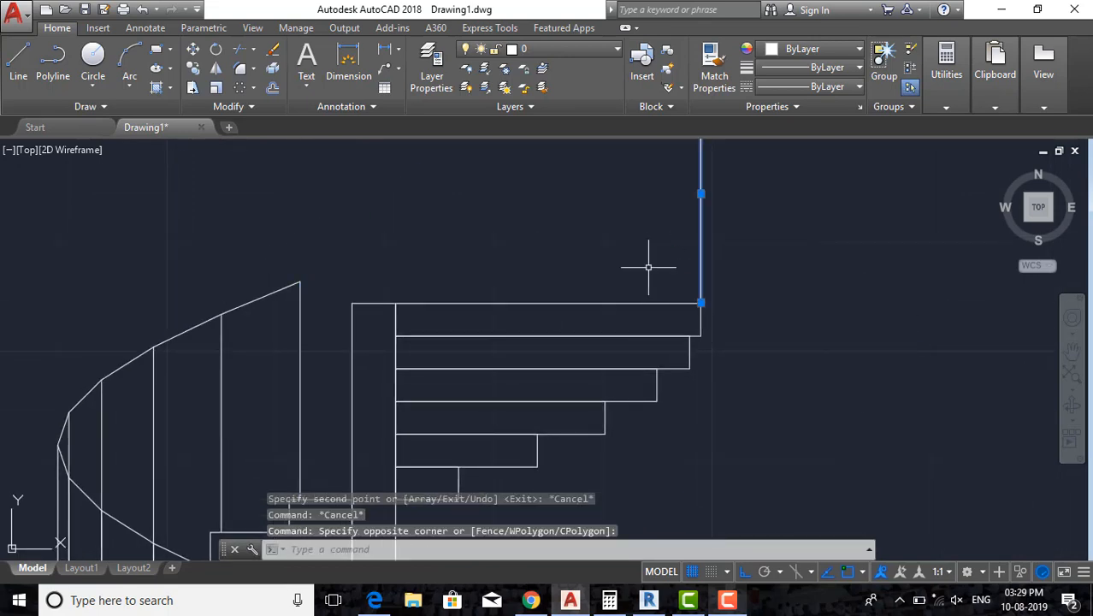
type("o")
key("Return")
key("Return")
left_click(700, 257)
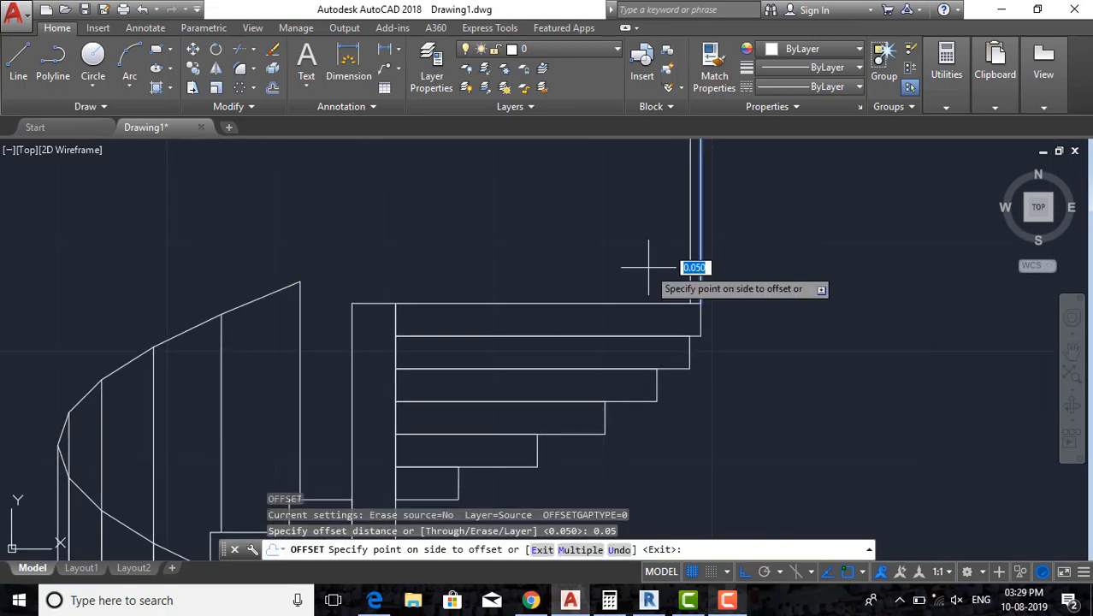
left_click(648, 252)
key("Escape")
left_click(702, 249)
type("e")
key("Return")
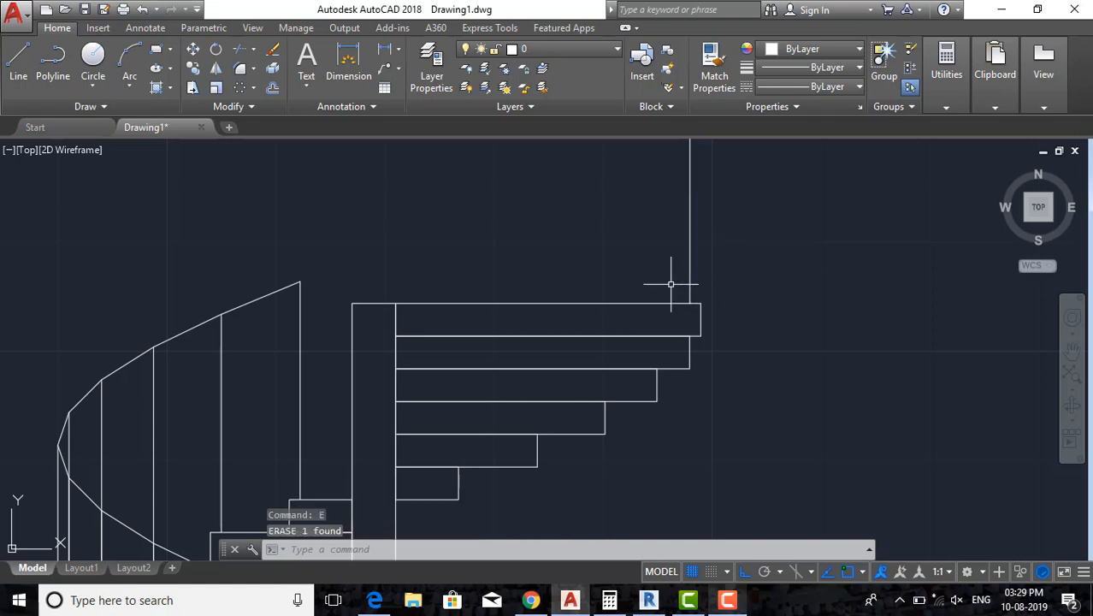
Copy the offset railing line, using the top tread's outer corner as base point, onto the outer corners of the right-hand treads below.
left_click(655, 264)
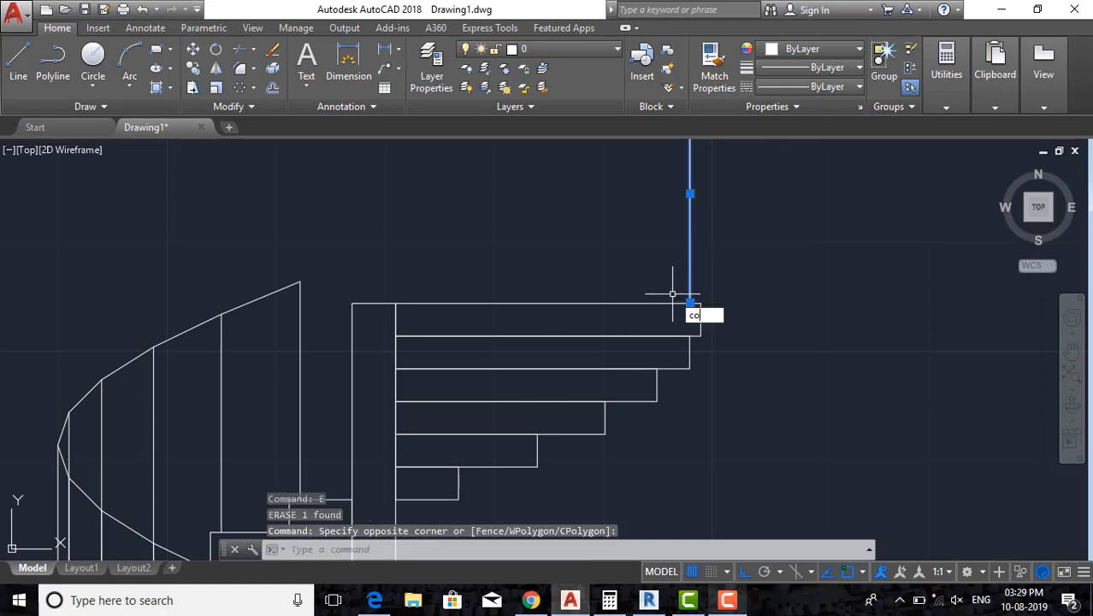
key("Return")
scroll(697, 308, "up", 3)
left_click(696, 267)
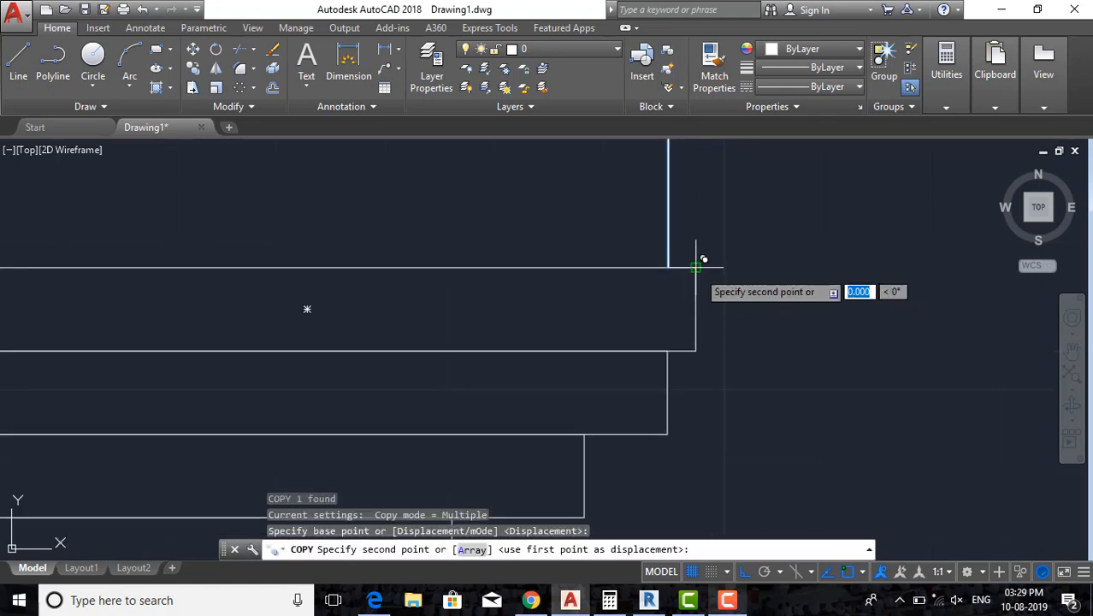
left_click(667, 351)
middle_click_drag(666, 350, 681, 253)
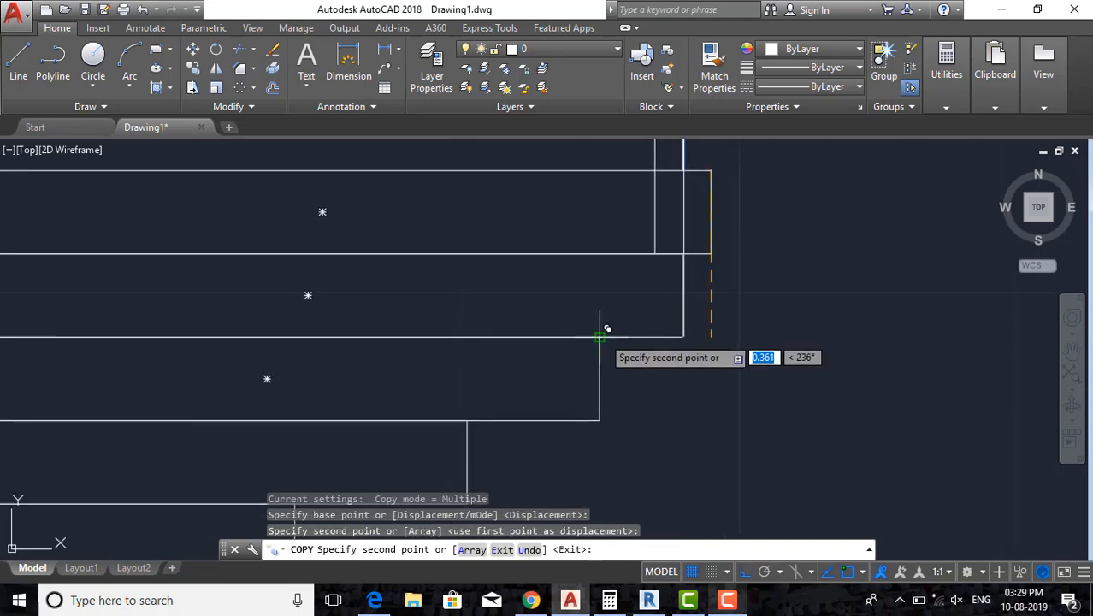
left_click(599, 337)
scroll(600, 336, "down", 4)
left_click(582, 342)
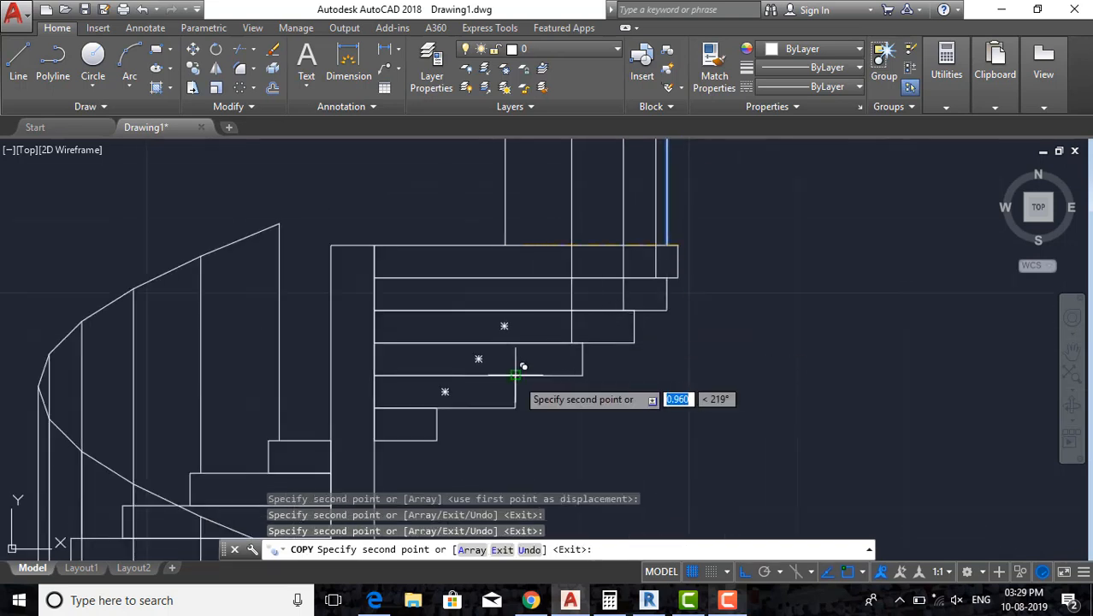
key("Escape")
key("Escape")
key("Escape")
scroll(566, 349, "down", 5)
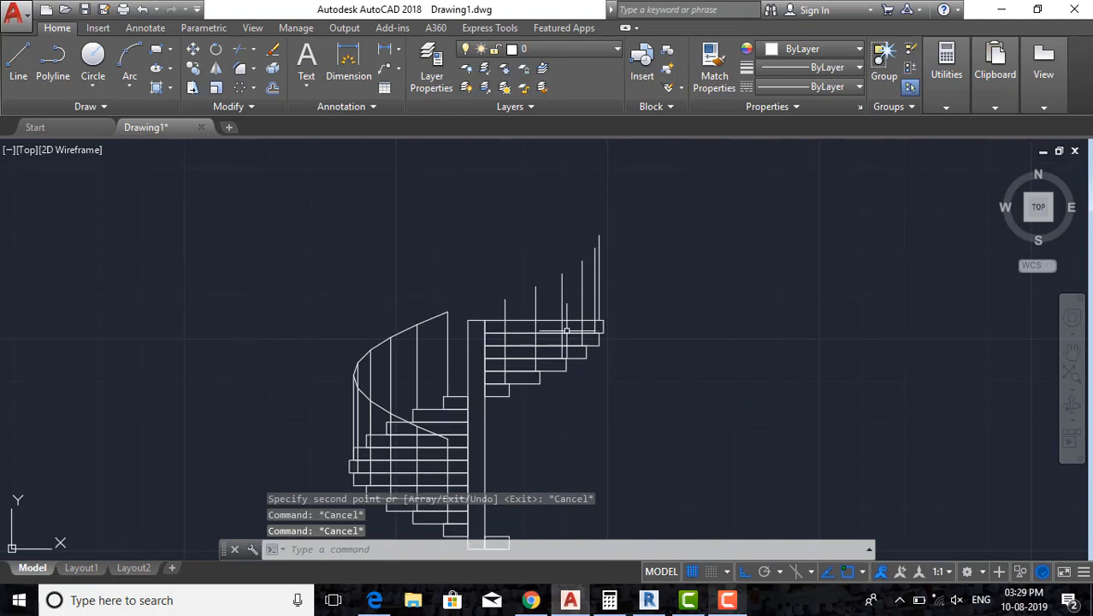
Trim away the railing line portions that cross the topmost right-hand tread.
scroll(566, 331, "up", 4)
key("Return")
key("Return")
scroll(612, 349, "up", 5)
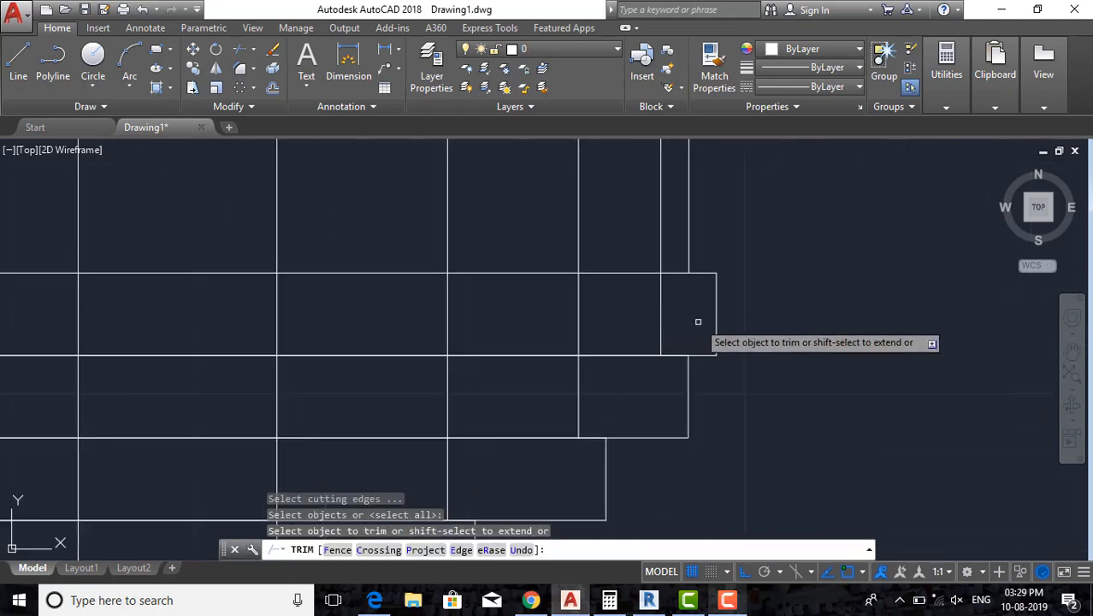
left_click(686, 318)
left_click(223, 322)
scroll(223, 321, "down", 2)
middle_click_drag(223, 321, 452, 272)
left_click(442, 259)
left_click(328, 258)
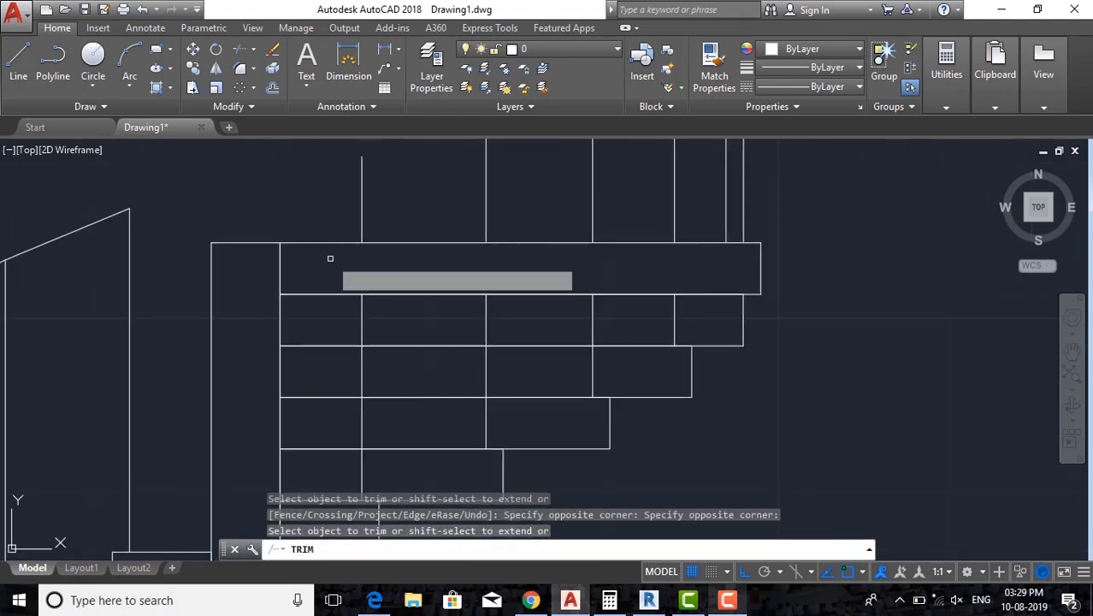
middle_click_drag(440, 313, 468, 271)
key("Escape")
key("Escape")
Erase the leftover railing line segments crossing the right-hand treads below the topmost one.
left_click(724, 275)
left_click(382, 275)
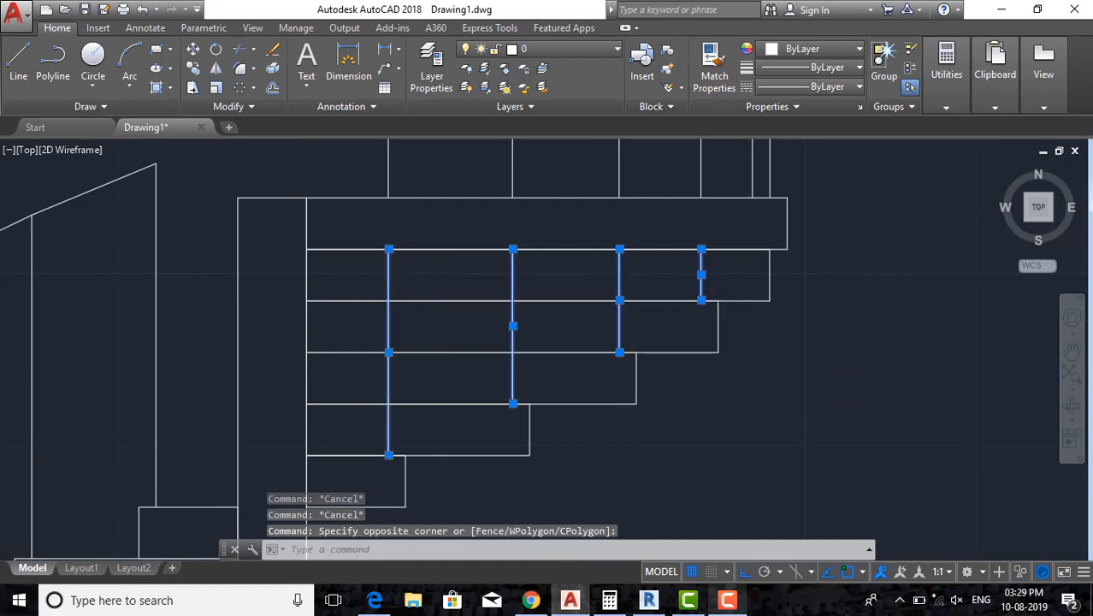
type("E")
key("Return")
scroll(406, 282, "down", 2)
scroll(596, 301, "down", 2)
middle_click_drag(596, 302, 605, 360)
key("Escape")
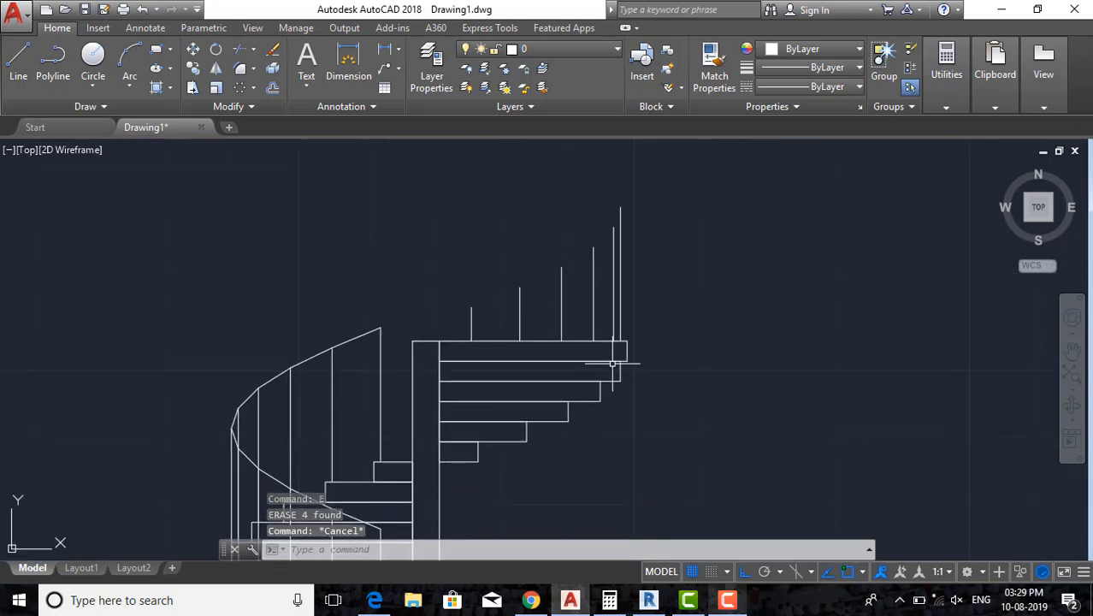
Draw a polyline handrail from the upper end of the left-hand handrail across the tops of the railing lines above the topmost right-hand tread.
key("Return")
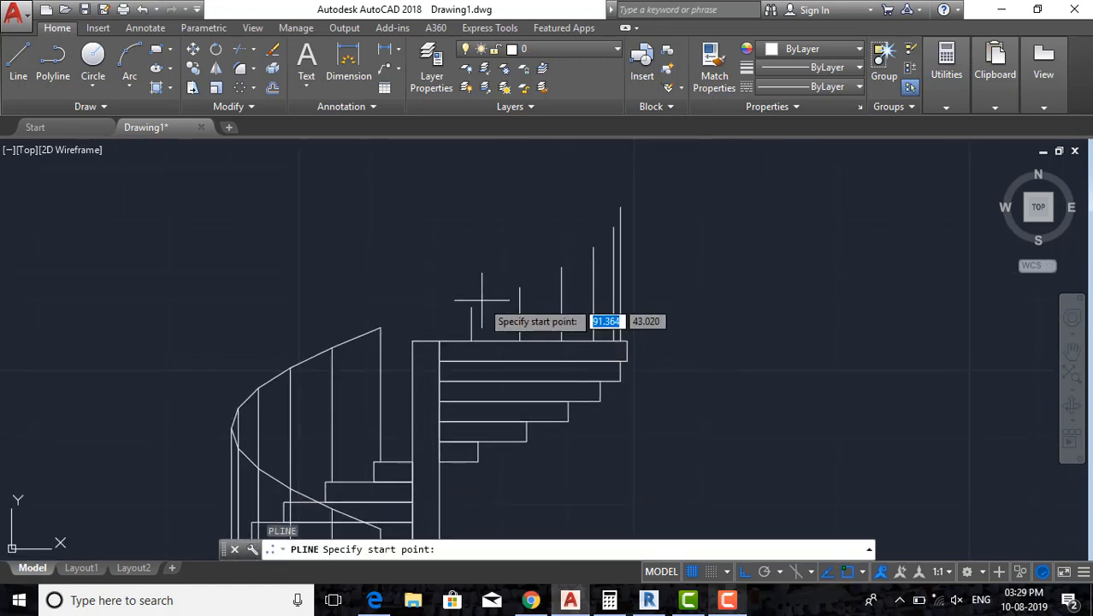
left_click(380, 327)
left_click(519, 288)
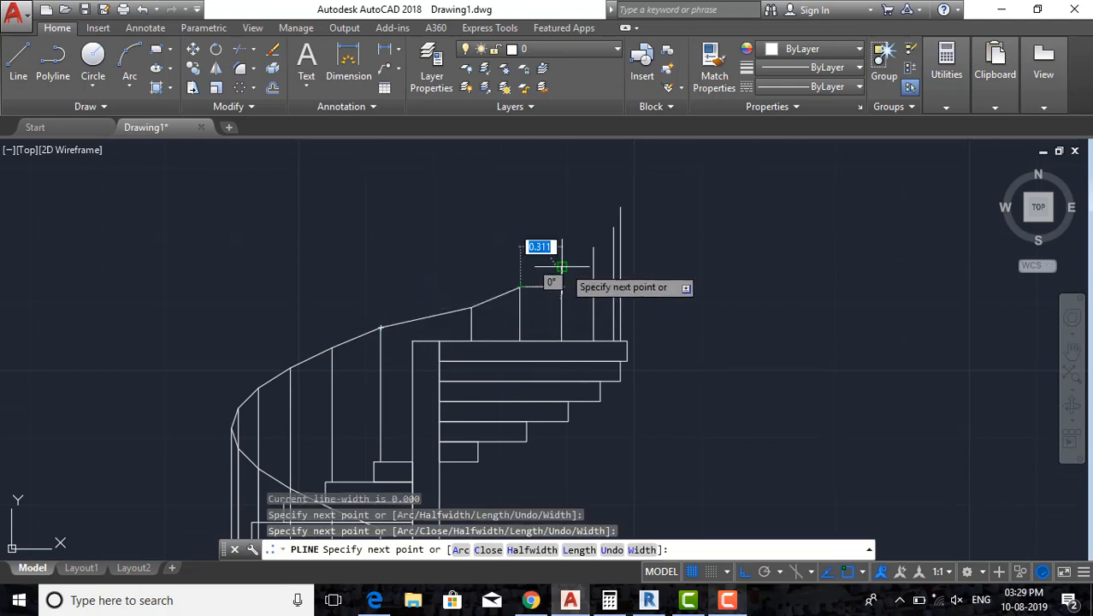
left_click(561, 267)
left_click(592, 247)
scroll(610, 233, "up", 2)
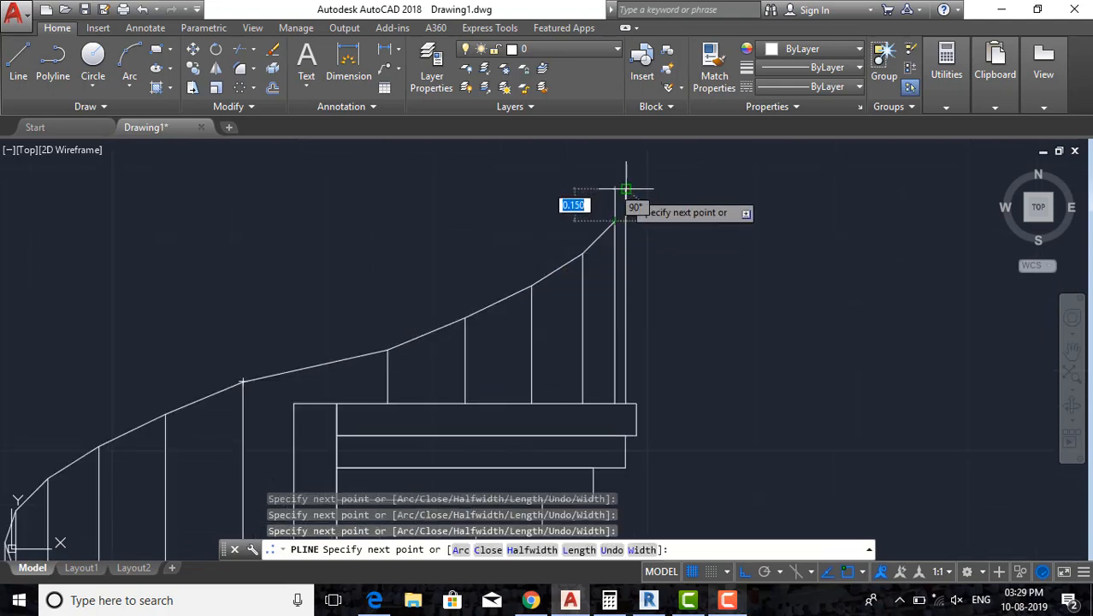
key("Escape")
key("Escape")
Draw a 1-unit vertical railing line up from the outer corner of the lowest right-hand tread.
scroll(661, 293, "down", 6)
scroll(590, 359, "up", 3)
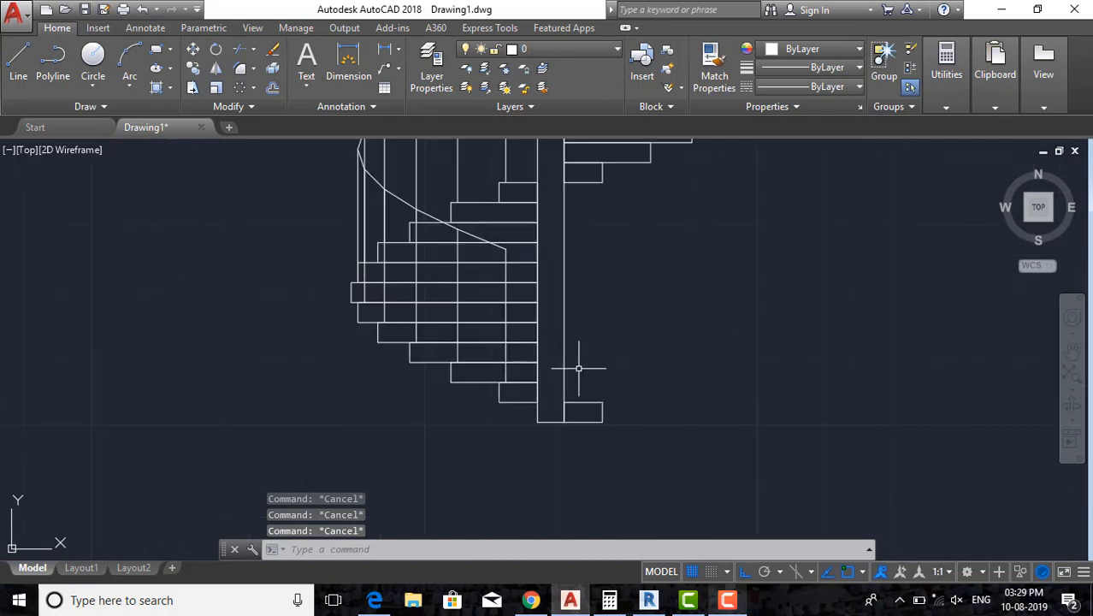
scroll(604, 405, "up", 3)
type("l")
key("Return")
left_click(593, 389)
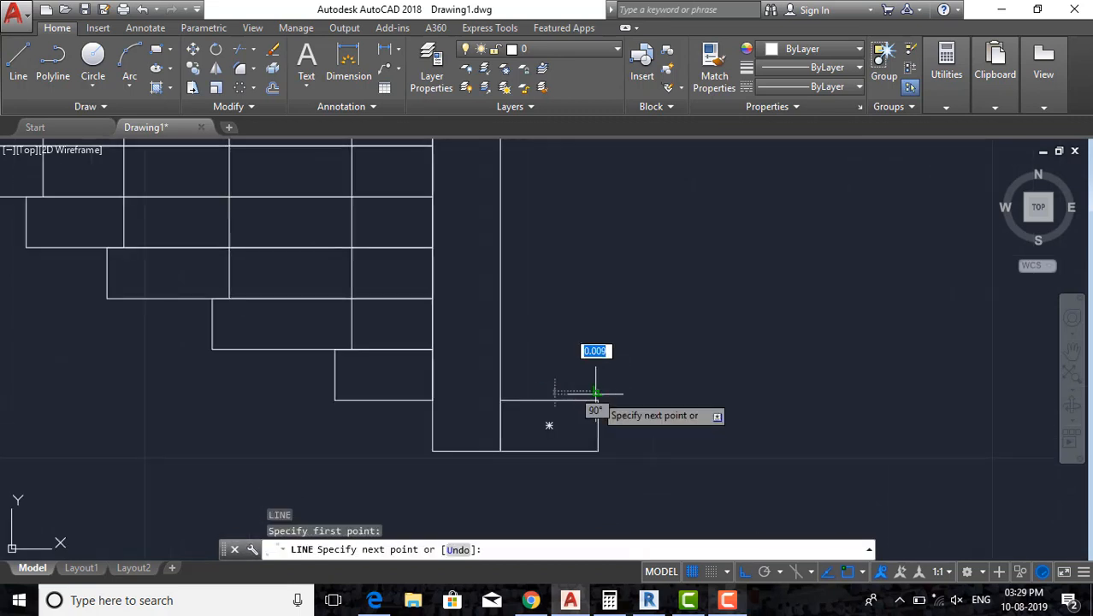
key("Escape")
key("Return")
left_click(598, 394)
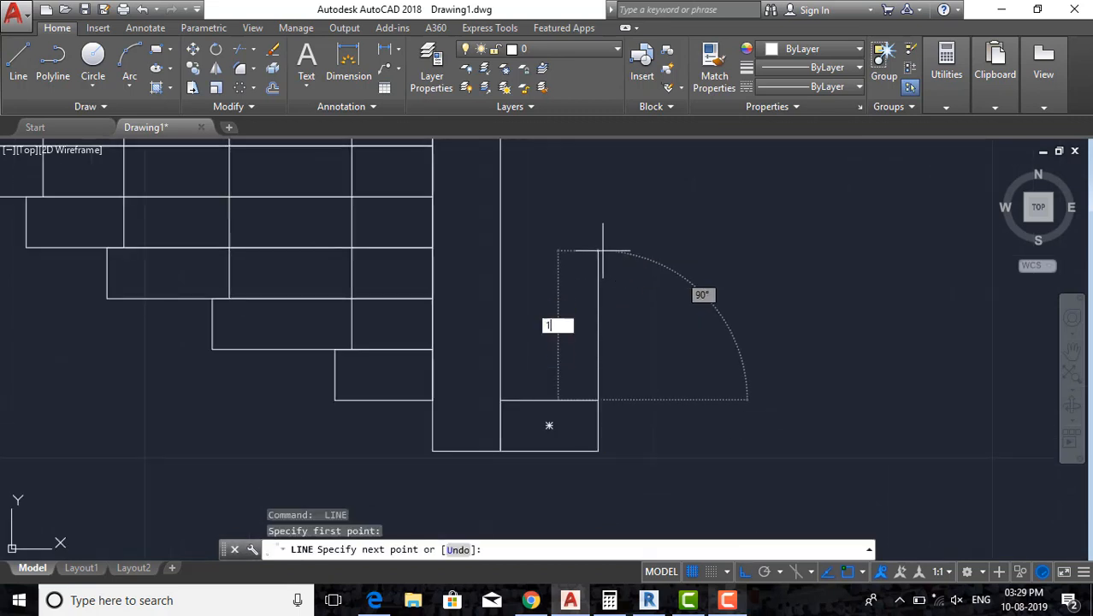
type("1")
key("Return")
scroll(606, 295, "down", 2)
key("Escape")
Offset the lowest right-hand tread's railing line by 0.05 toward the pole and erase the original line.
left_click(582, 290)
scroll(581, 291, "up", 2)
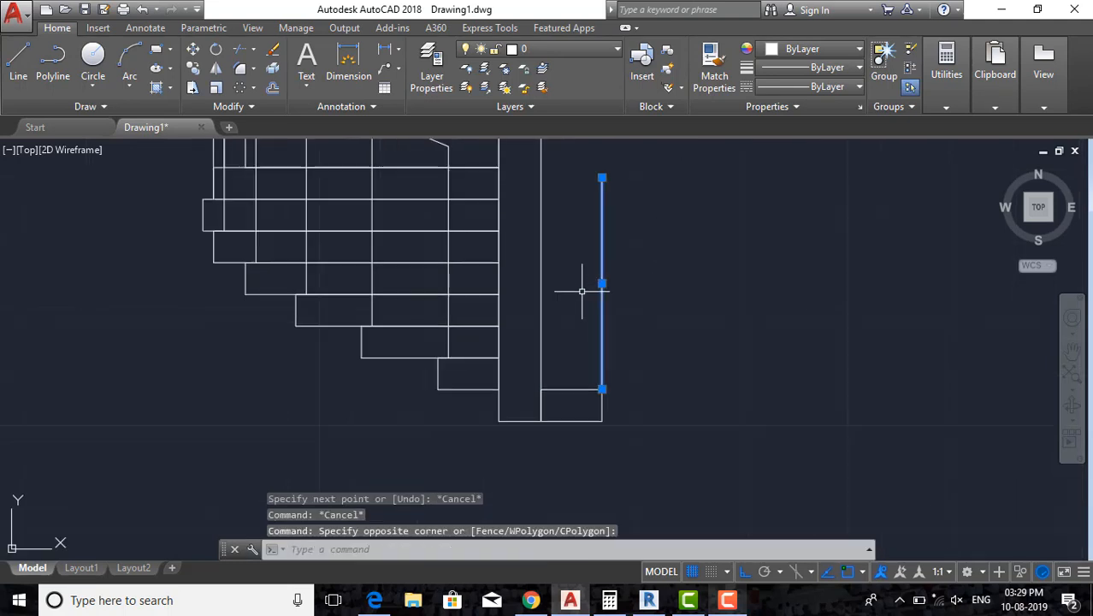
type("o")
key("Return")
key("Return")
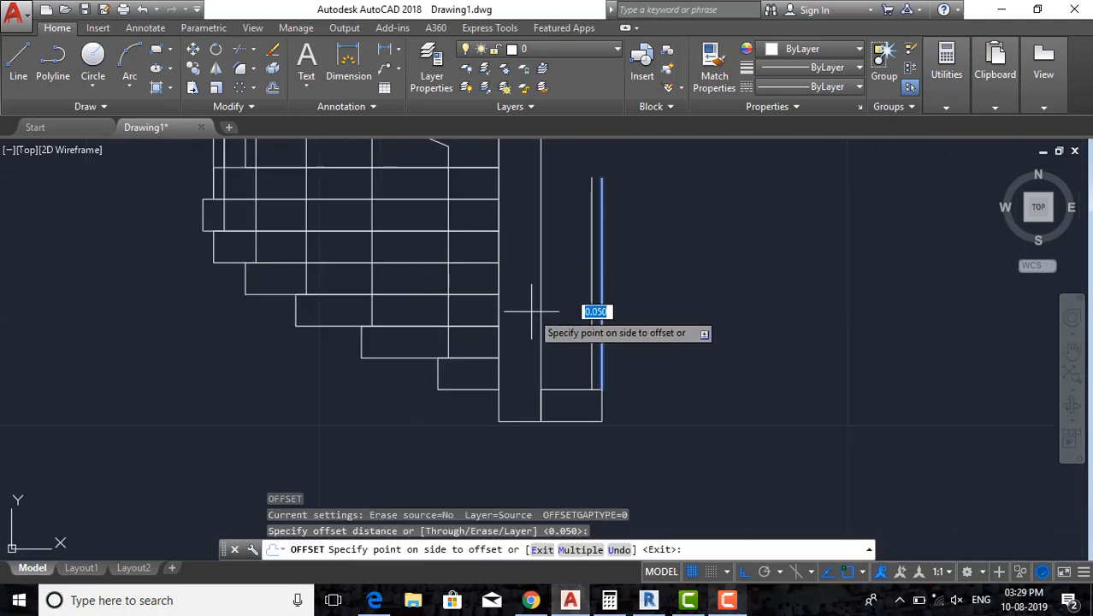
left_click(593, 308)
key("Escape")
left_click(600, 304)
middle_click_drag(597, 288, 634, 357)
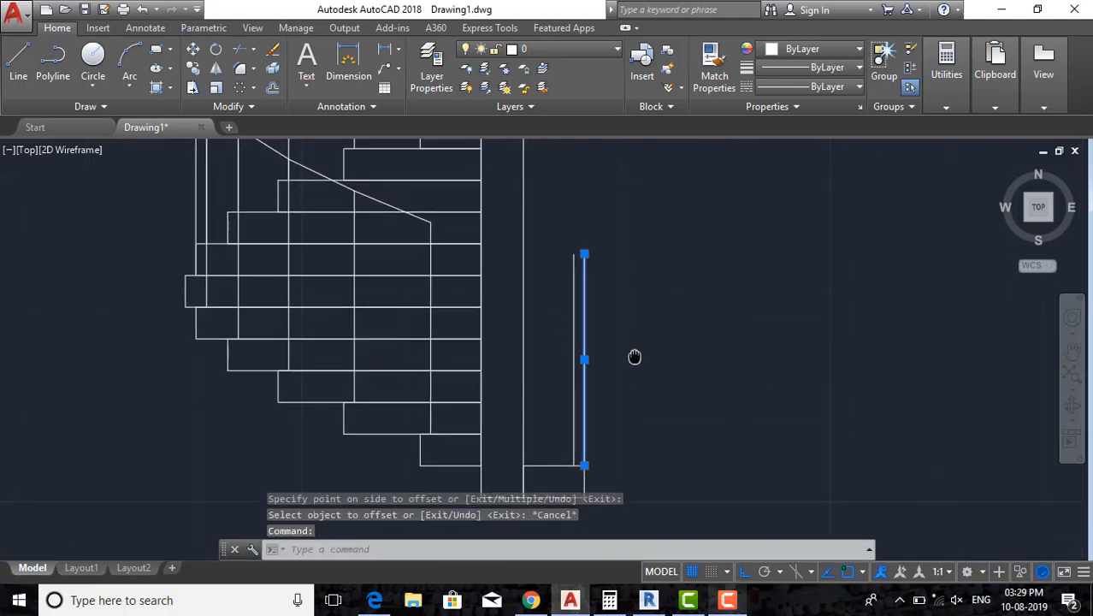
type("e")
key("Return")
Draw a handrail line from the lower end of the left-hand handrail to the top of the lowest right-hand railing line.
middle_click_drag(576, 305, 581, 363)
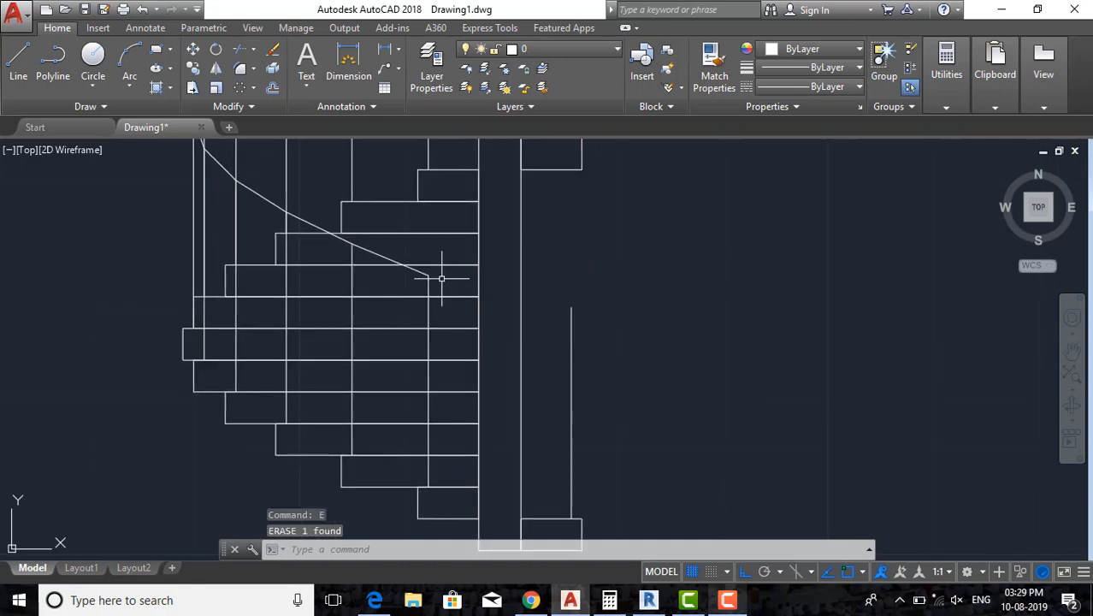
type("l")
key("Return")
left_click(427, 273)
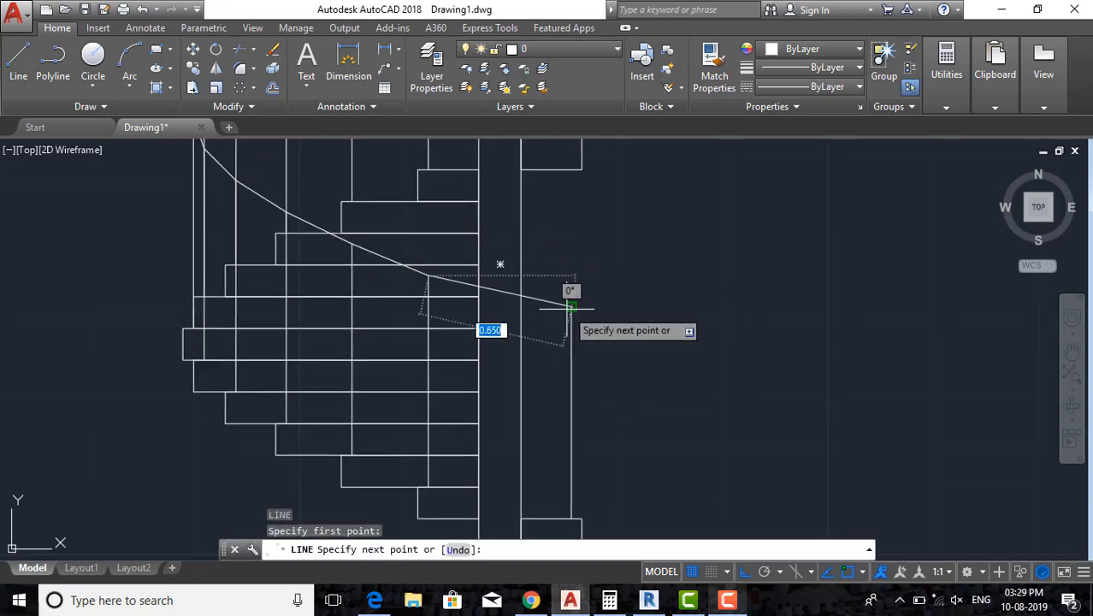
left_click(571, 306)
key("Escape")
key("Escape")
Trim away the part of the lower handrail line that crosses the central pole.
middle_click_drag(490, 290, 486, 354)
key("Return")
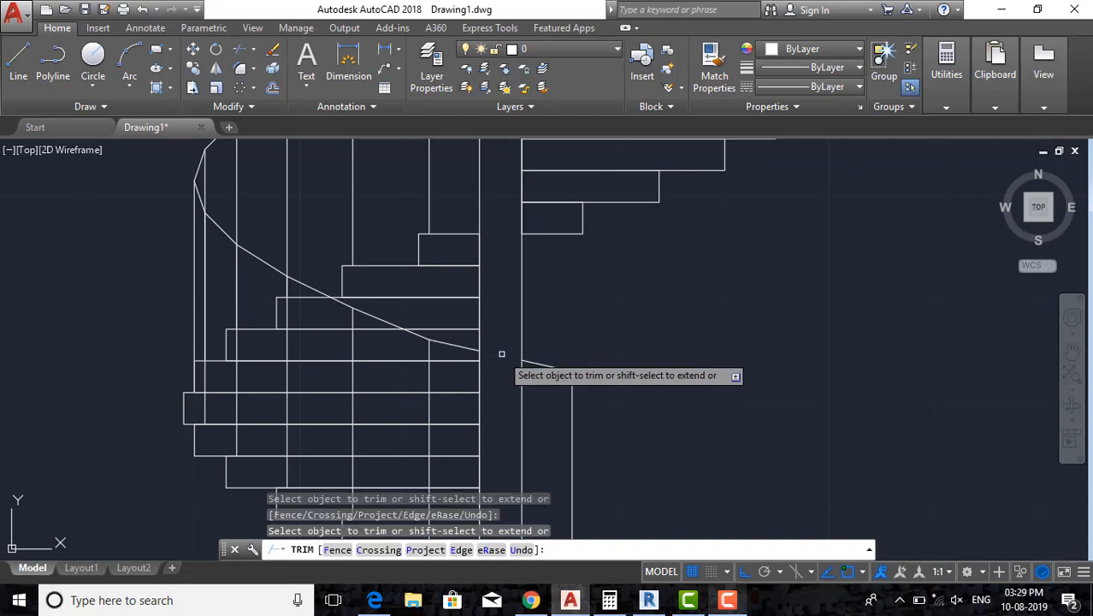
key("Escape")
key("Escape")
Set the colour of the handrail polylines and the upper railing lines on both sides of the pole to Blue.
scroll(563, 390, "down", 4)
scroll(556, 403, "up", 3)
scroll(322, 219, "down", 2)
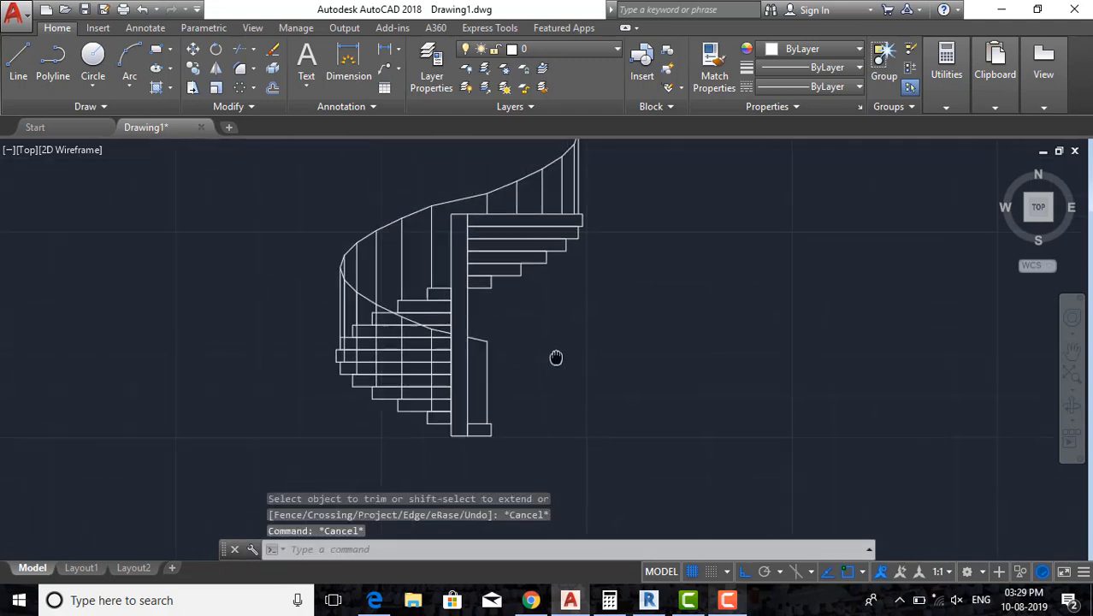
scroll(646, 391, "down", 2)
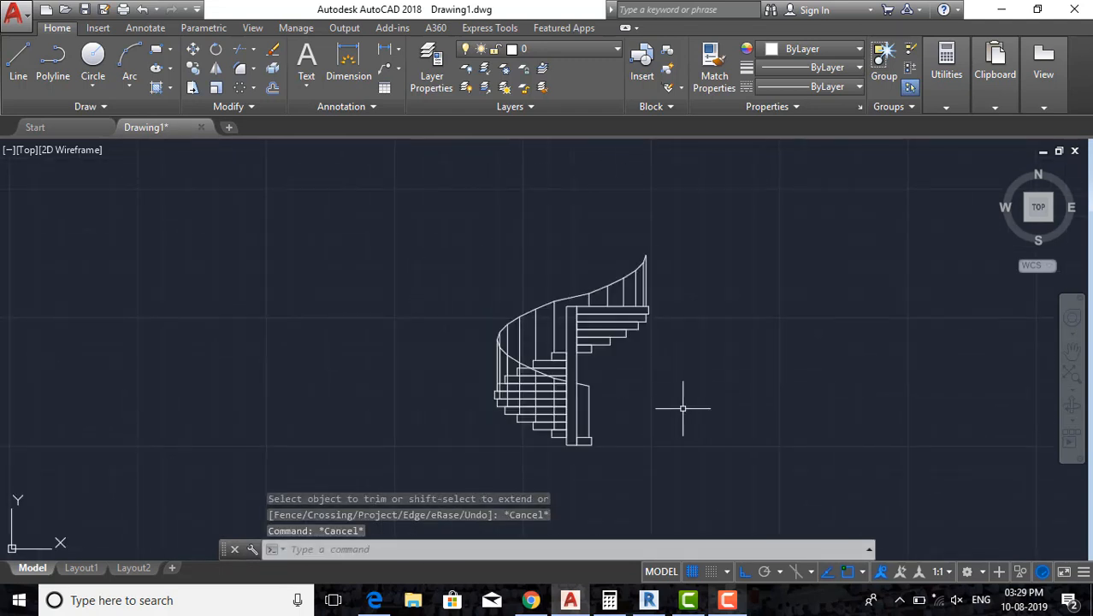
scroll(693, 385, "up", 1)
scroll(653, 295, "up", 2)
left_click(670, 250)
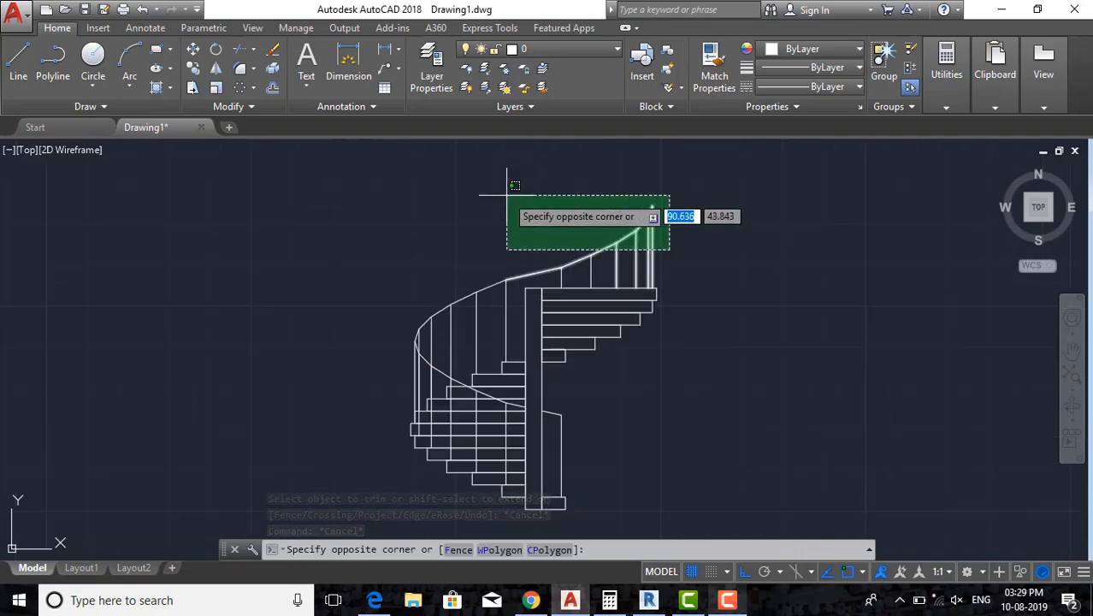
left_click(502, 195)
scroll(536, 287, "up", 4)
left_click(720, 251)
left_click(541, 238)
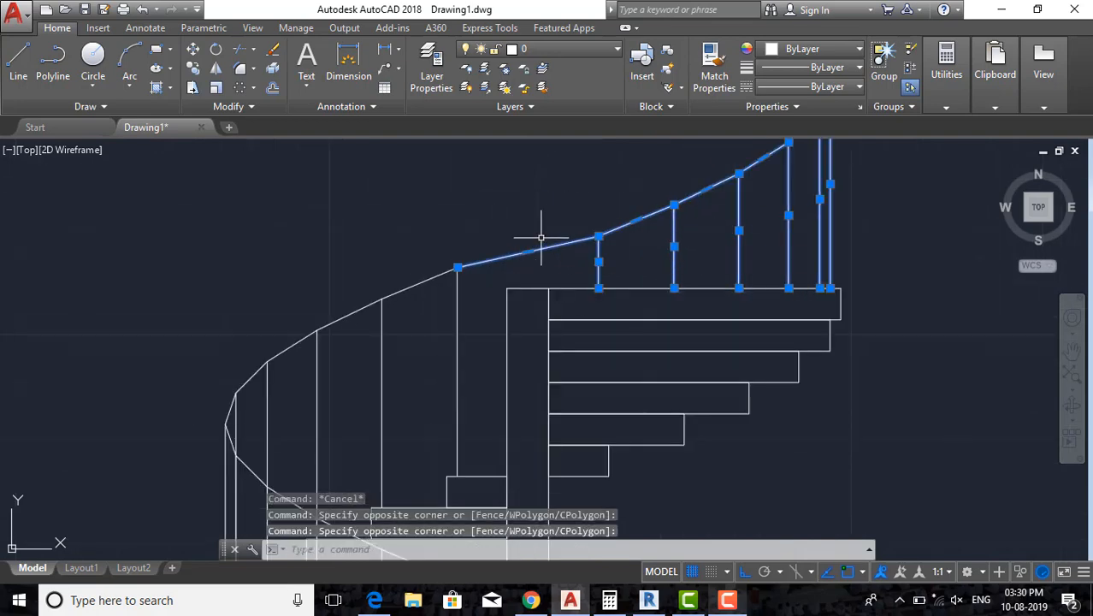
middle_click_drag(495, 406, 509, 388)
left_click(495, 401)
middle_click_drag(293, 314, 312, 291)
left_click(227, 230)
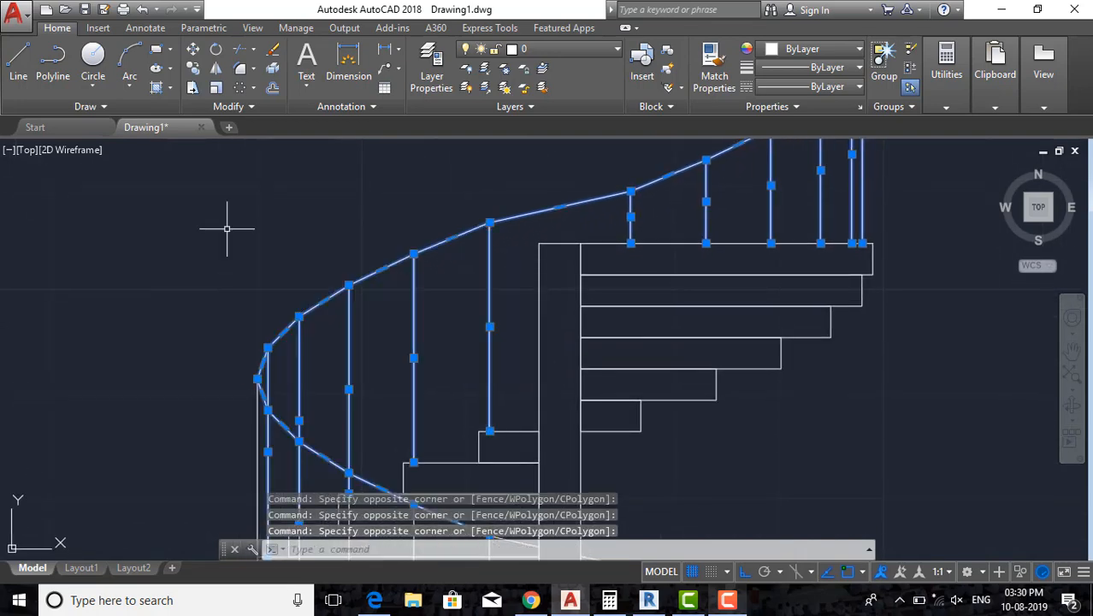
scroll(341, 327, "down", 4)
scroll(313, 374, "up", 6)
left_click(308, 390)
left_click(203, 352)
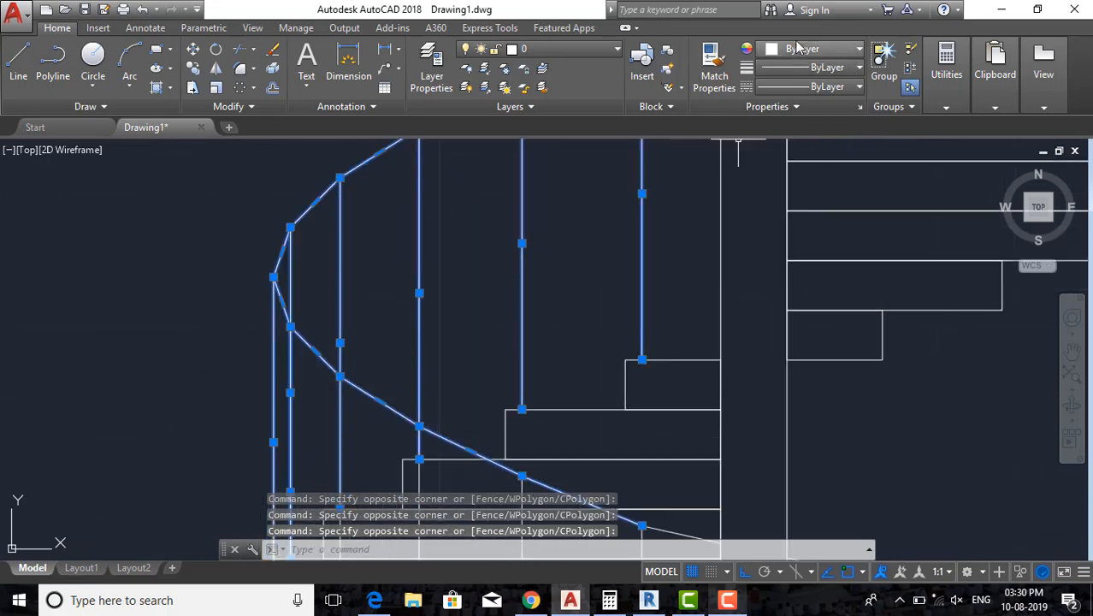
left_click(812, 49)
left_click(832, 213)
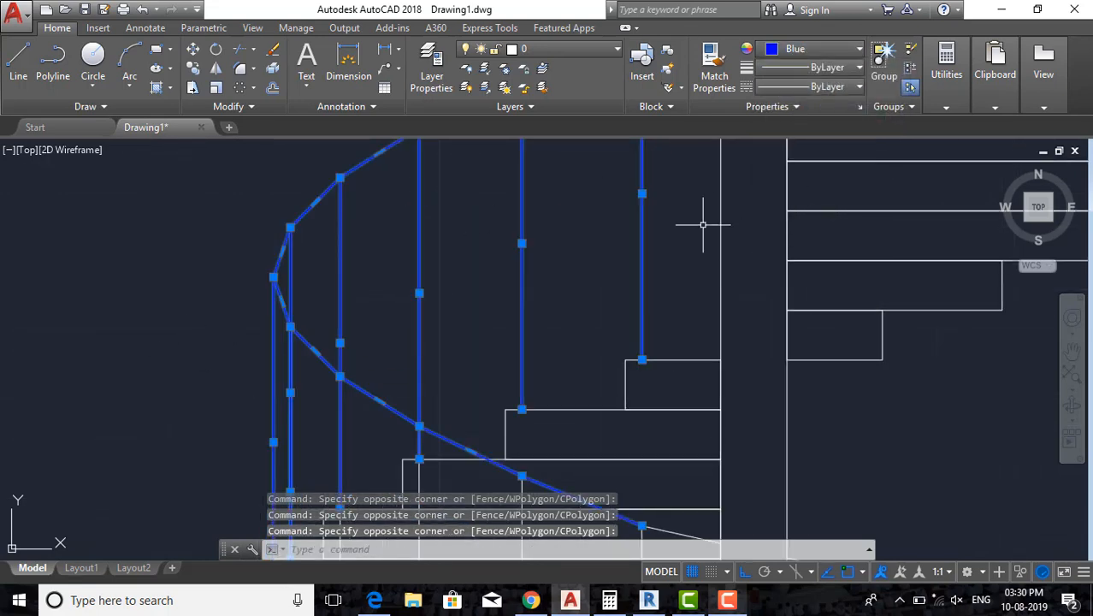
Set the remaining lower handrail segments and the railing lines beneath them to Blue.
scroll(687, 226, "down", 6)
scroll(691, 360, "up", 4)
left_click(834, 353)
left_click(719, 275)
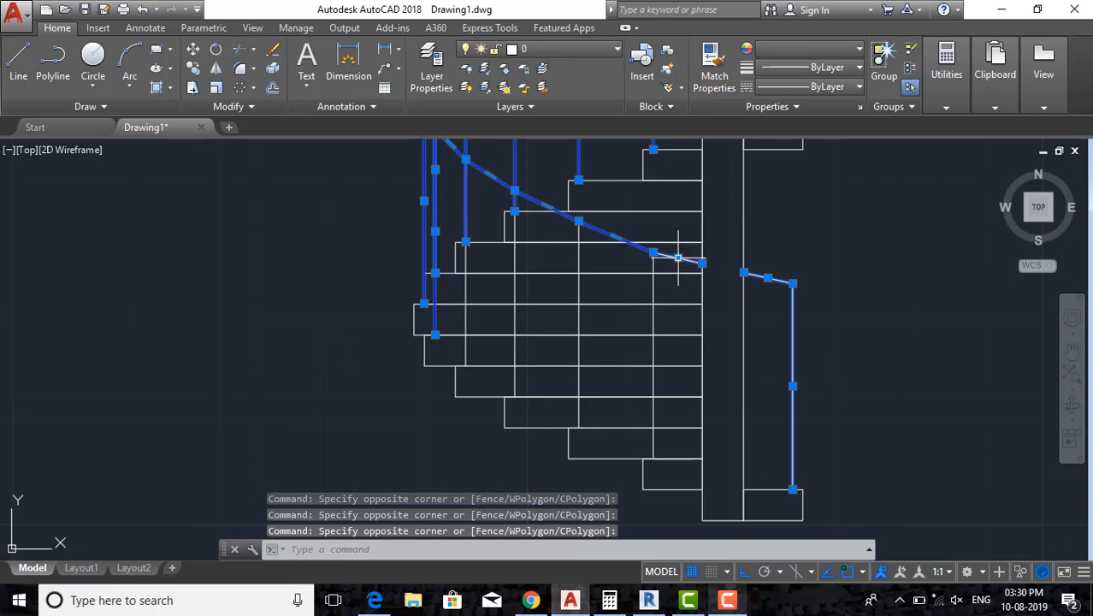
left_click(684, 261)
left_click(653, 269)
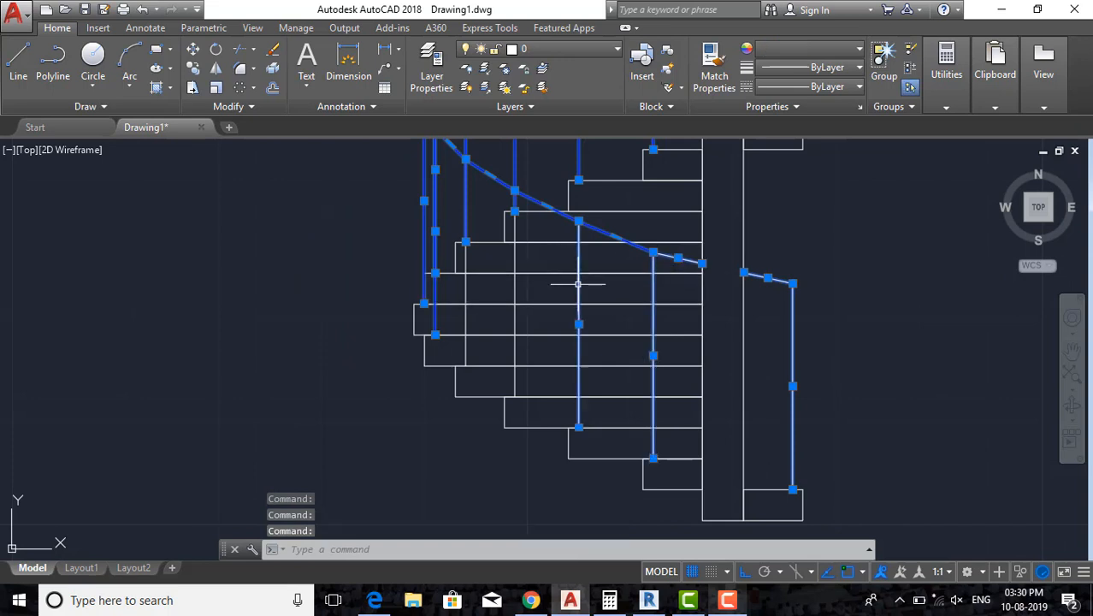
left_click(578, 283)
left_click(515, 254)
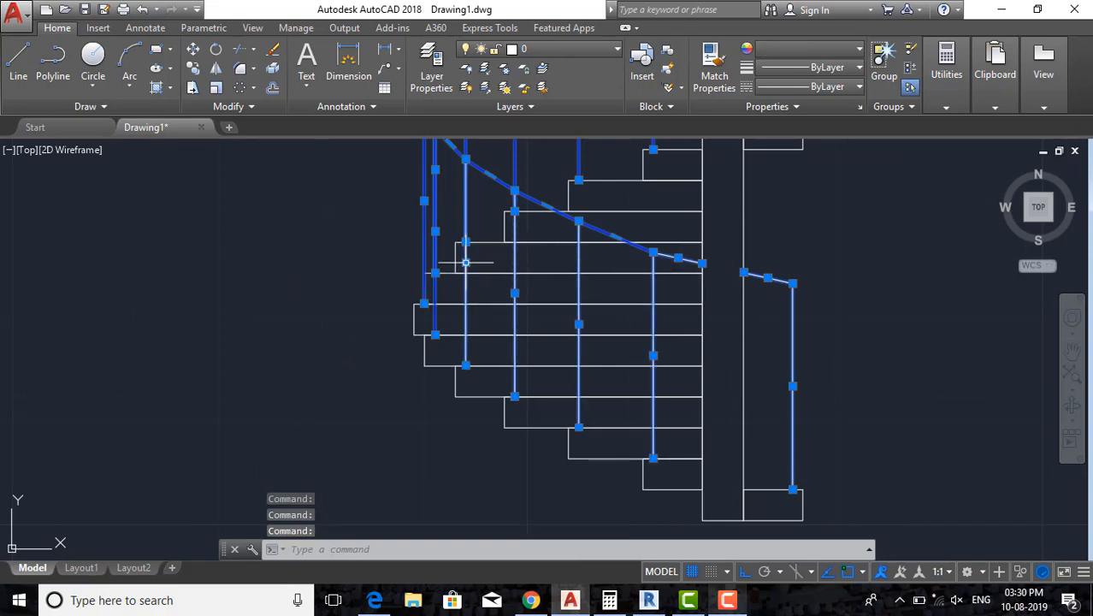
left_click(808, 49)
left_click(831, 214)
left_click(831, 214)
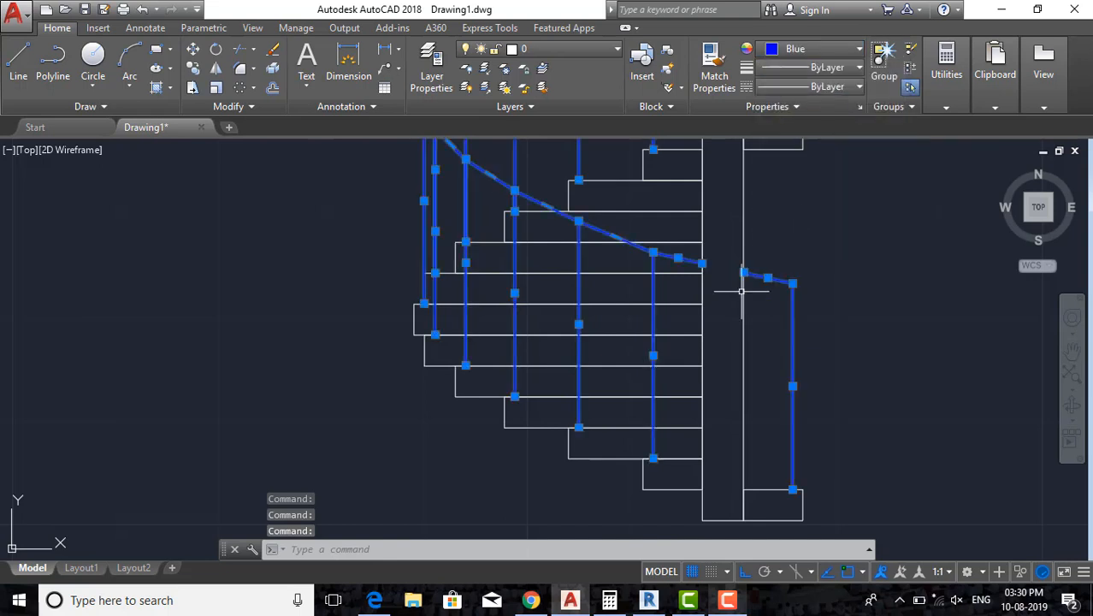
key("Escape")
key("Escape")
key("Escape")
Regenerate the drawing to refresh the linetype display of the tread lines in the staircase plan.
scroll(684, 376, "down", 5)
scroll(684, 385, "down", 1)
scroll(626, 432, "up", 2)
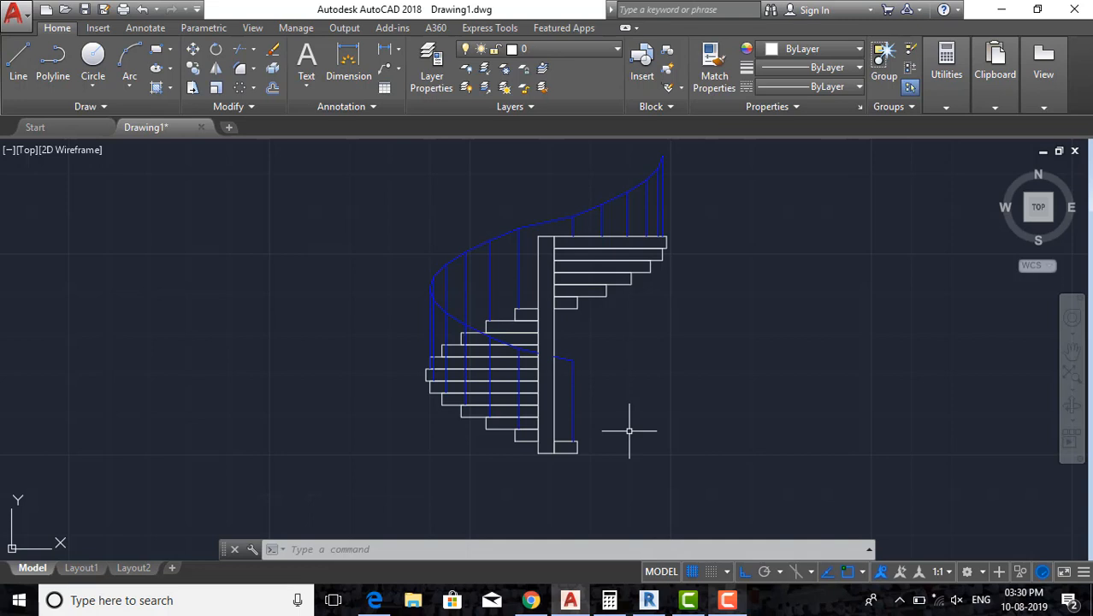
scroll(629, 432, "down", 4)
scroll(581, 180, "up", 6)
middle_click_drag(598, 224, 585, 299)
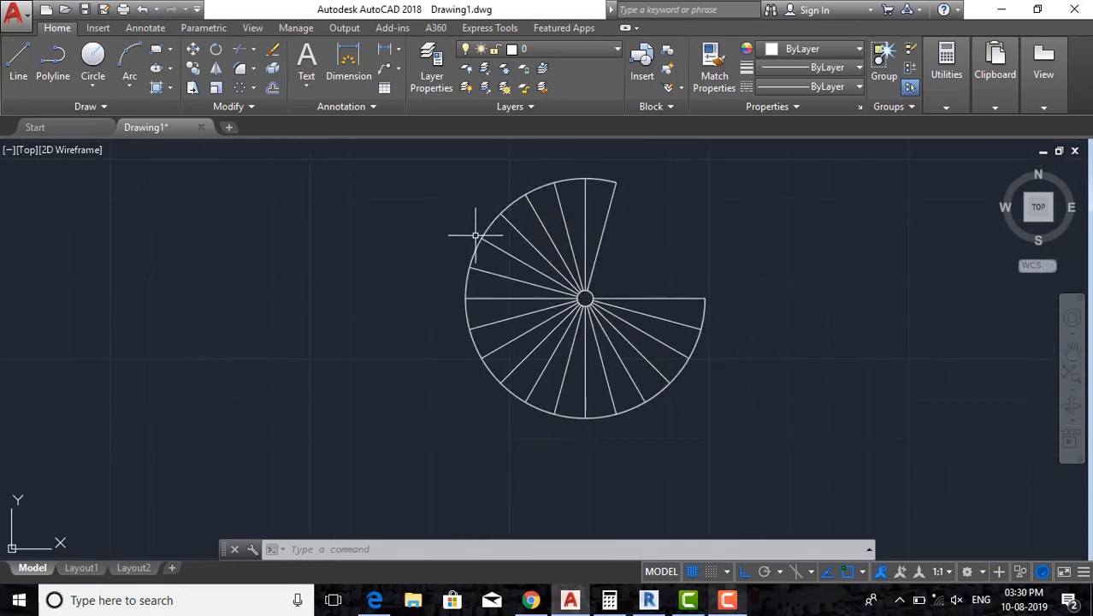
left_click(660, 293)
left_click(628, 331)
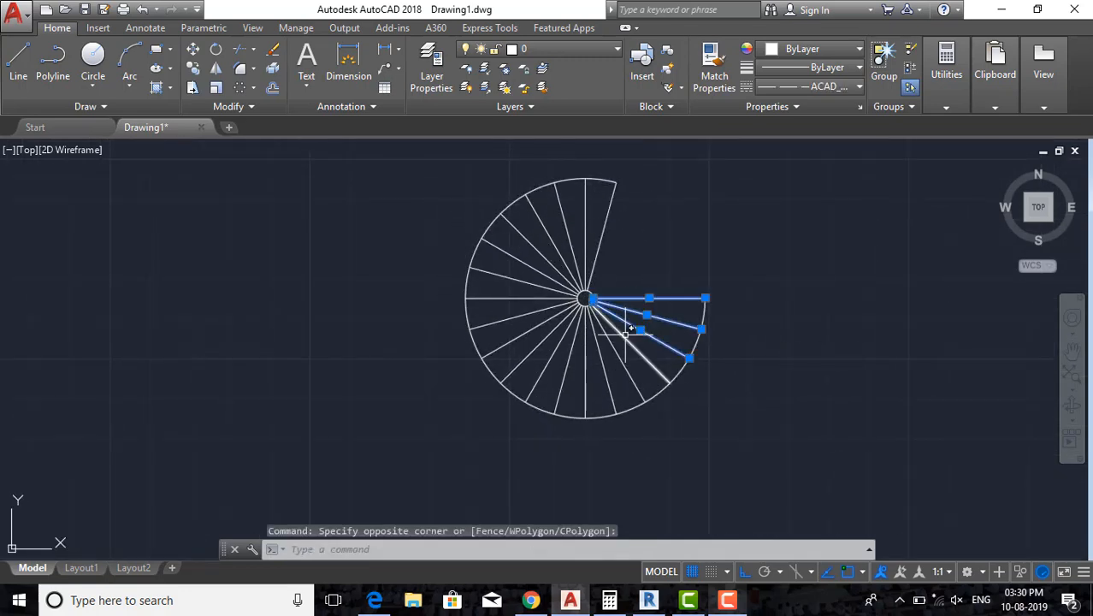
key("Escape")
type("RE")
key("Return")
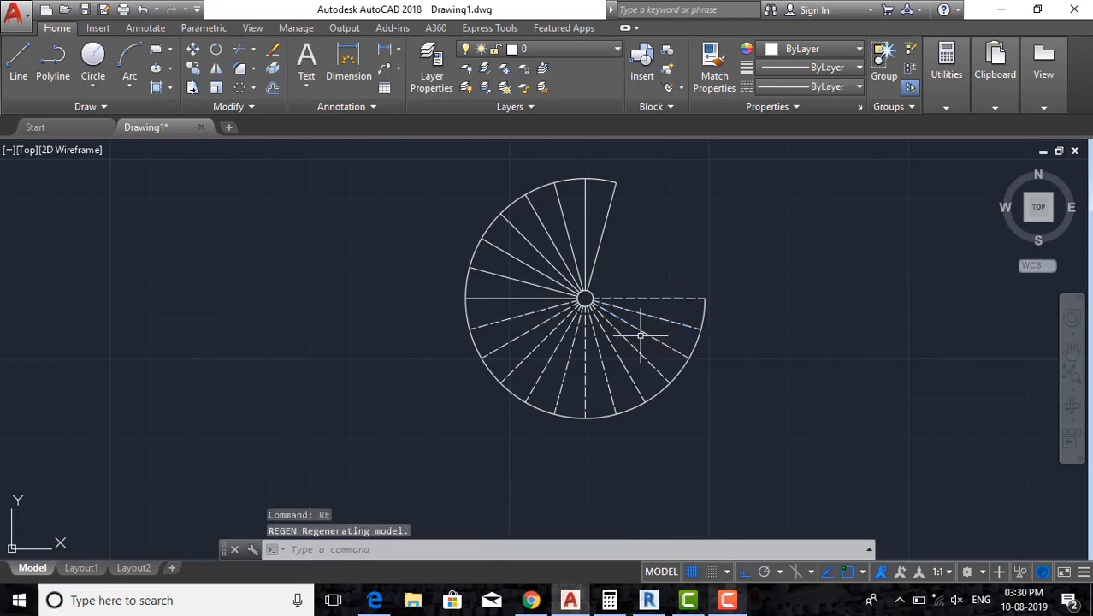
key("Escape")
key("Escape")
key("Escape")
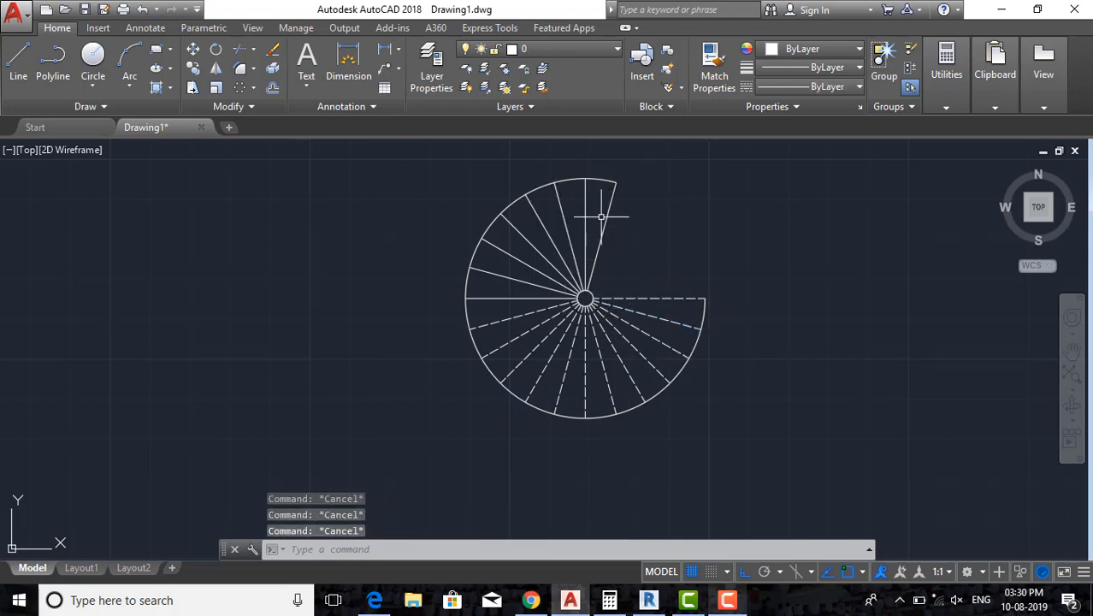
Offset the outer arc of the staircase plan inward by 0.05.
type("o")
key("Return")
type("0.05")
key("Return")
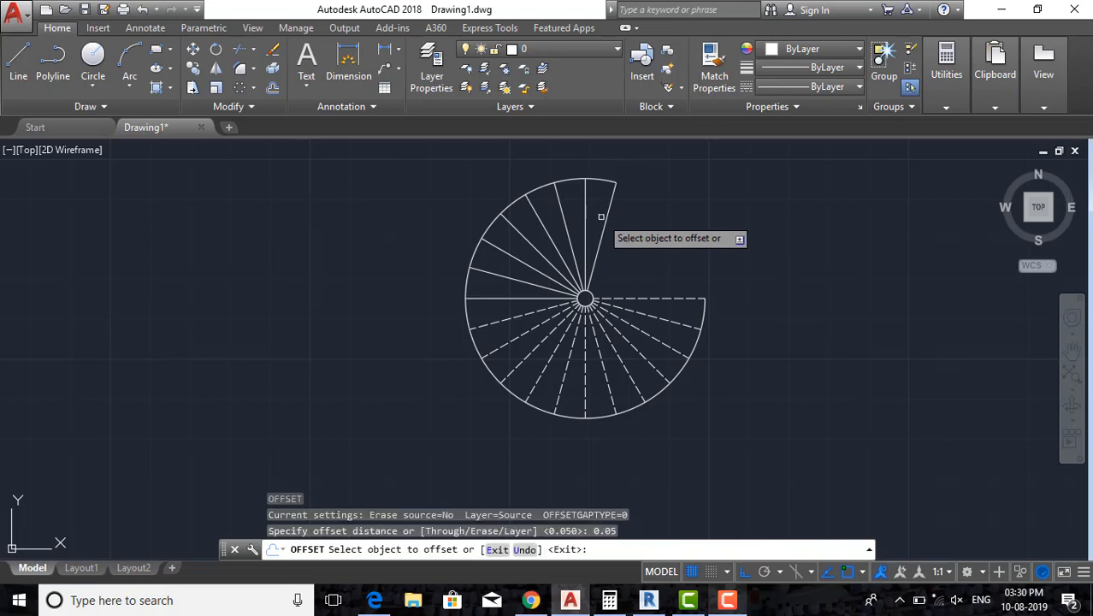
scroll(592, 215, "up", 3)
left_click(507, 144)
left_click(528, 181)
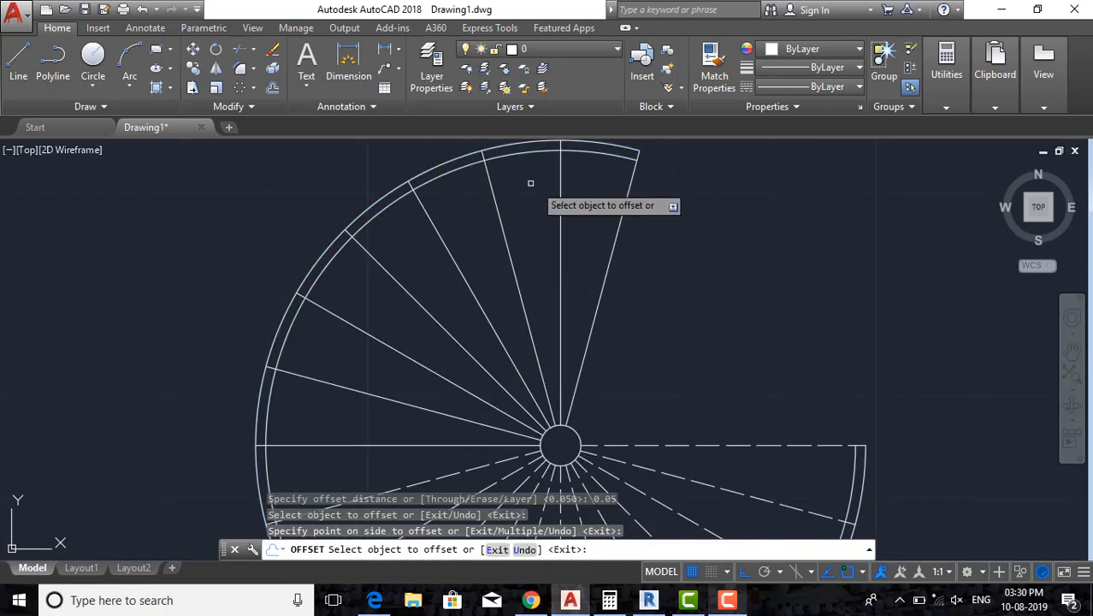
scroll(550, 230, "down", 6)
key("Escape")
key("Escape")
key("Escape")
Match the properties of a blue elevation railing line onto the inner offset arc of the staircase plan.
type("ma")
key("Return")
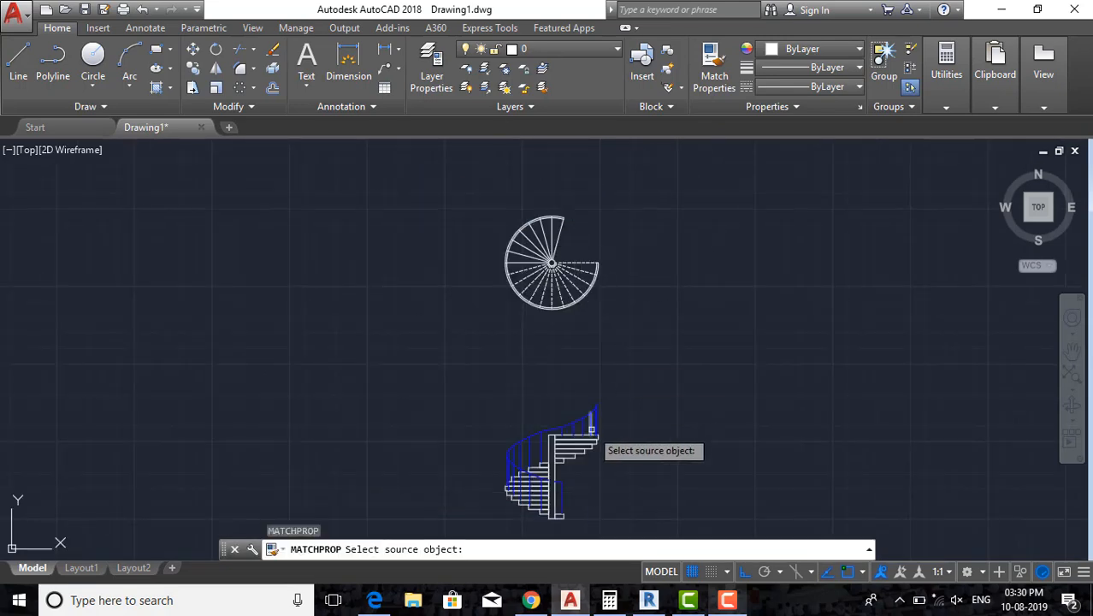
left_click(590, 424)
scroll(546, 240, "up", 6)
left_click(502, 164)
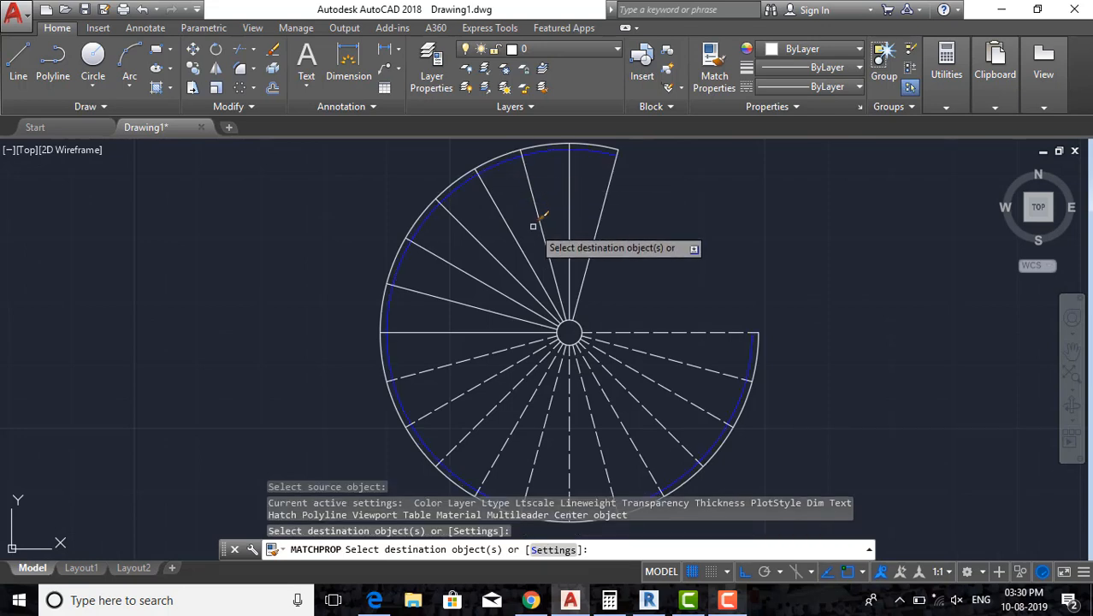
scroll(541, 258, "down", 5)
key("Escape")
key("Escape")
key("Escape")
key("Escape")
scroll(549, 263, "up", 5)
middle_click_drag(541, 205, 541, 268)
scroll(581, 195, "down", 5)
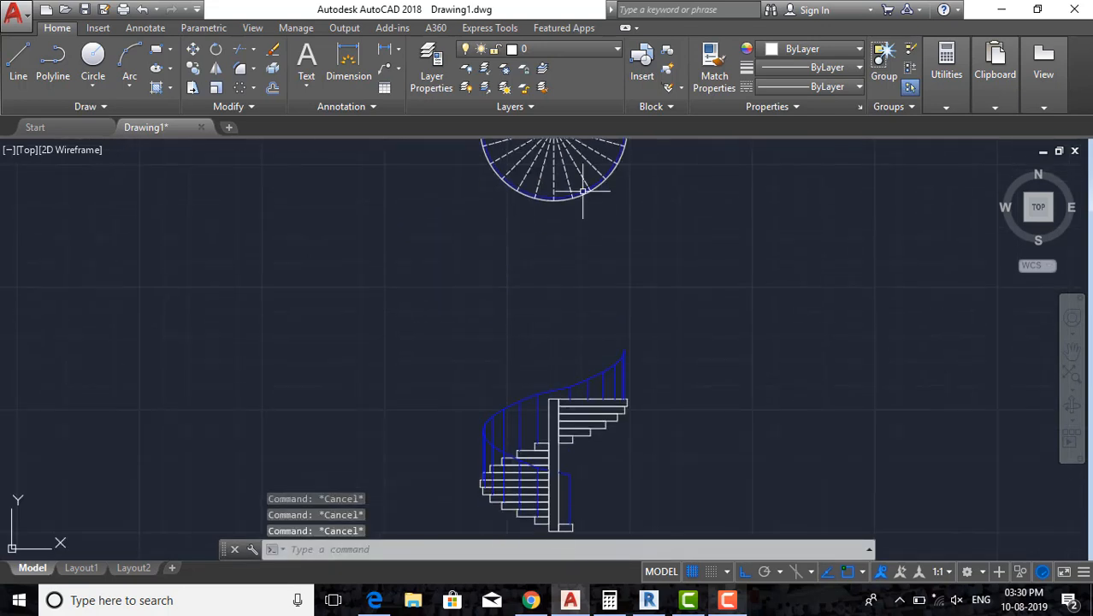
scroll(532, 390, "up", 8)
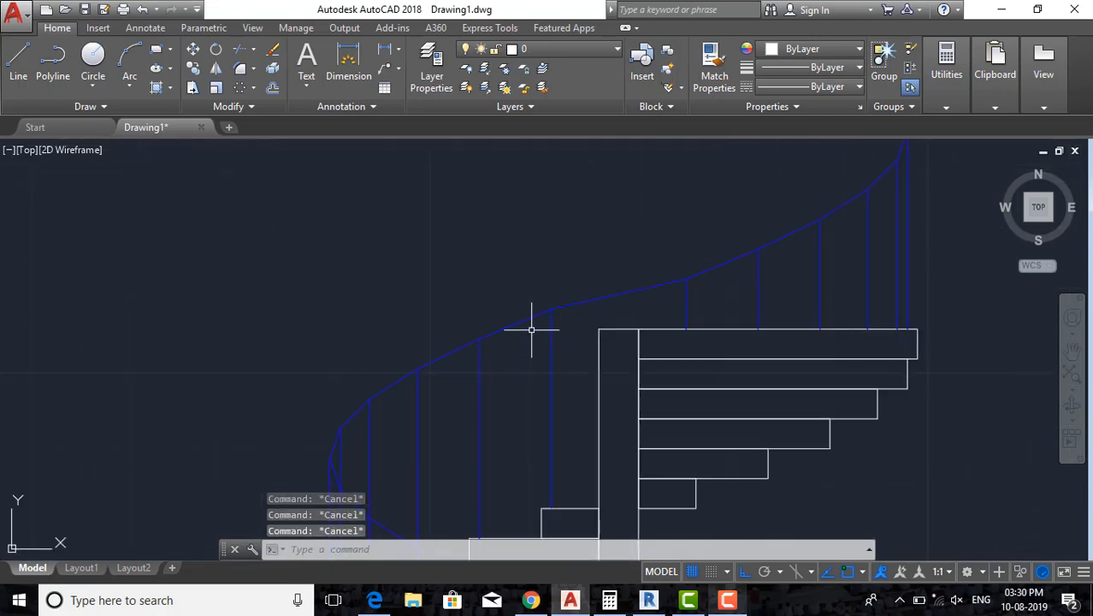
scroll(531, 328, "down", 2)
scroll(513, 397, "down", 3)
middle_click_drag(567, 256, 567, 301)
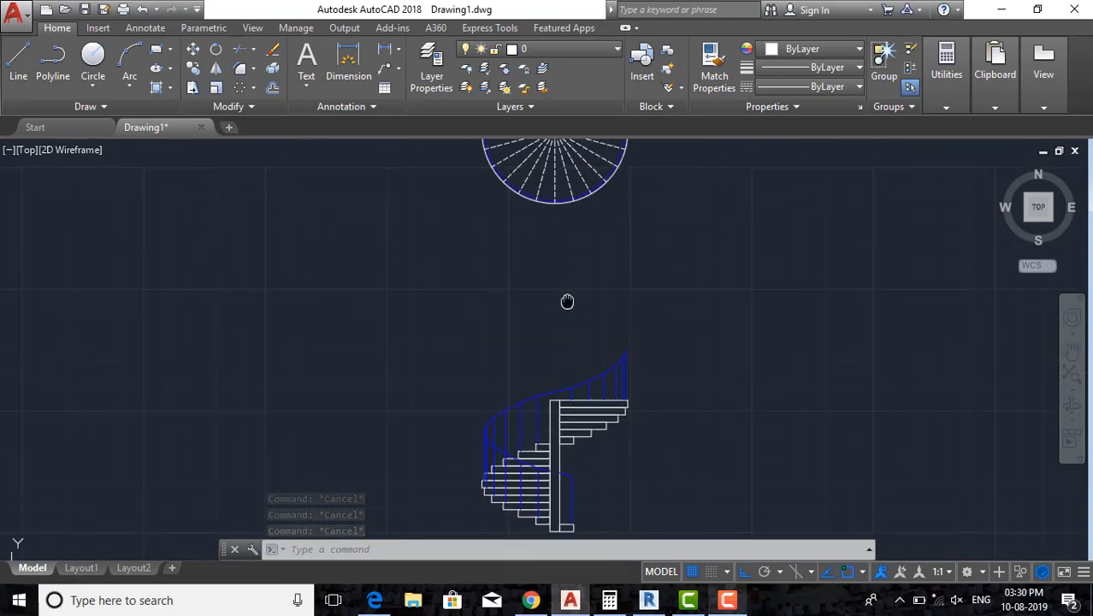
Examine the finished spiral staircase plan up close, and then the plan and elevation together with their blue railings.
middle_click_drag(555, 225, 551, 311)
scroll(535, 183, "up", 2)
middle_click_drag(554, 167, 549, 224)
scroll(559, 211, "up", 2)
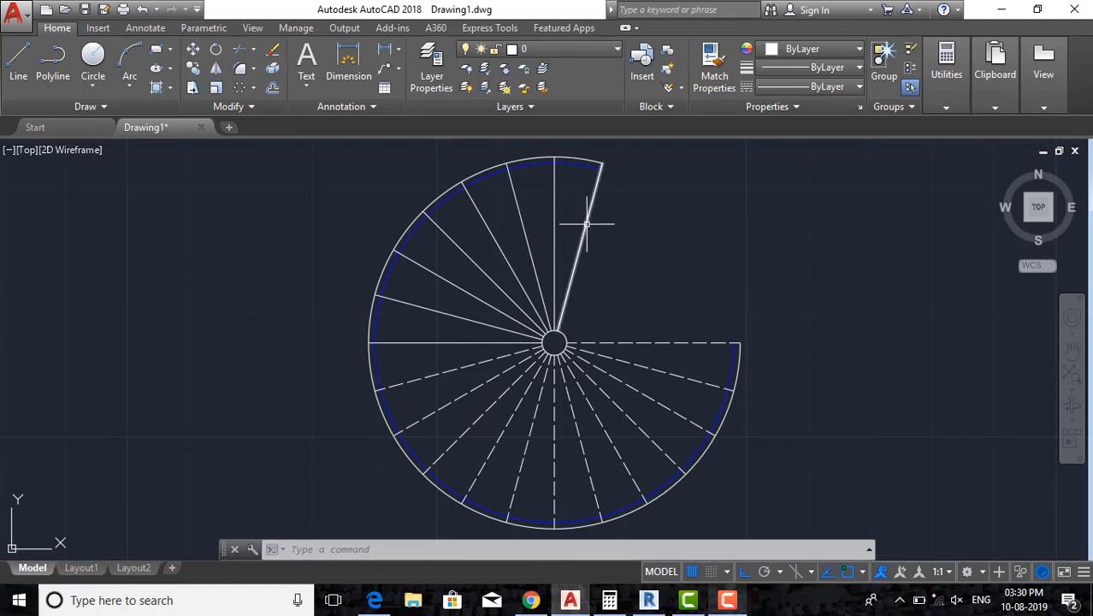
scroll(566, 205, "down", 2)
scroll(569, 248, "down", 2)
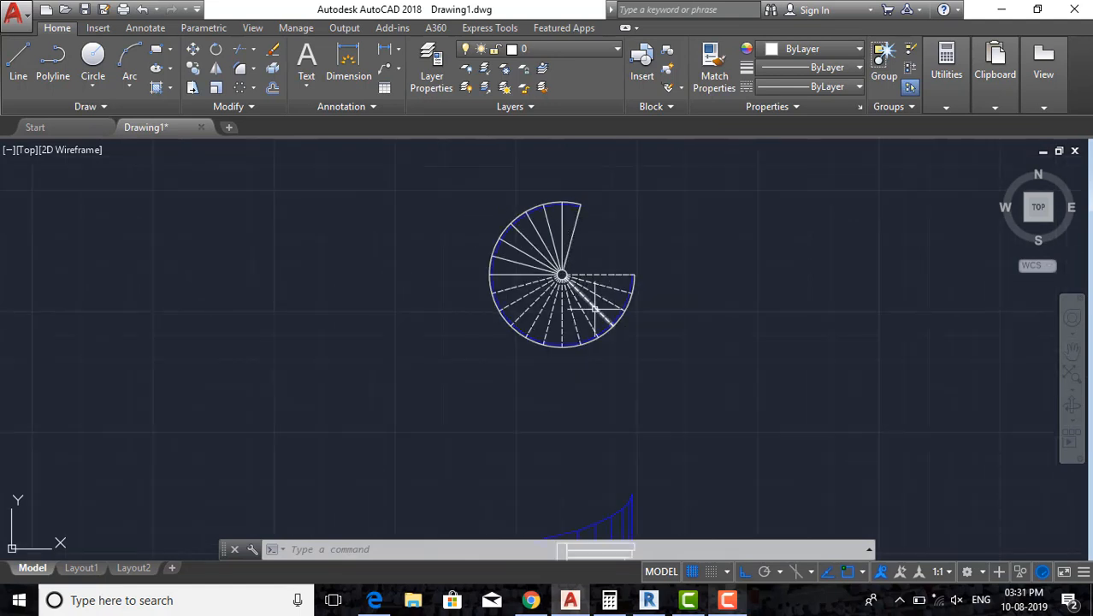
middle_click_drag(657, 371, 546, 305)
scroll(553, 299, "down", 4)
scroll(497, 360, "up", 2)
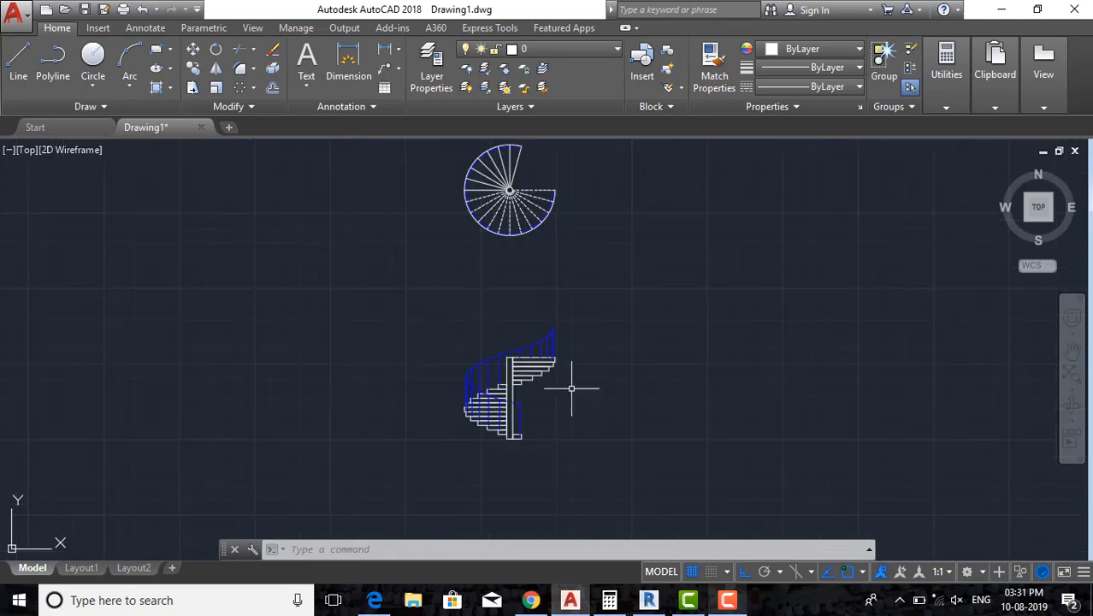
middle_click_drag(571, 383, 598, 417)
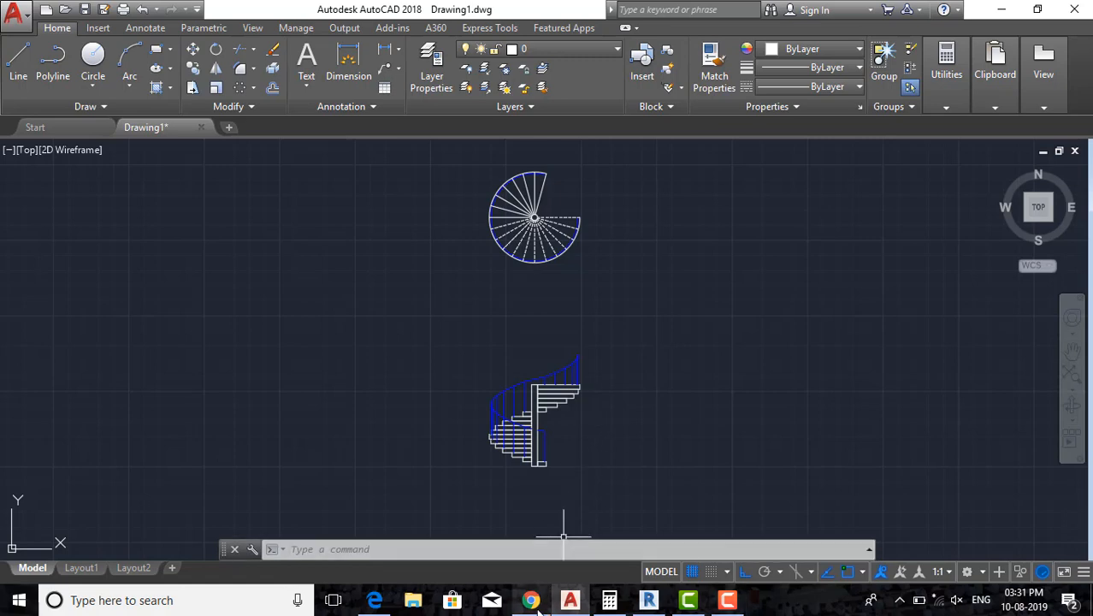
Switch to Chrome and open the playlists of the CAD/BIM Tutorials YouTube channel.
mouse_move(537, 608)
left_click(530, 530)
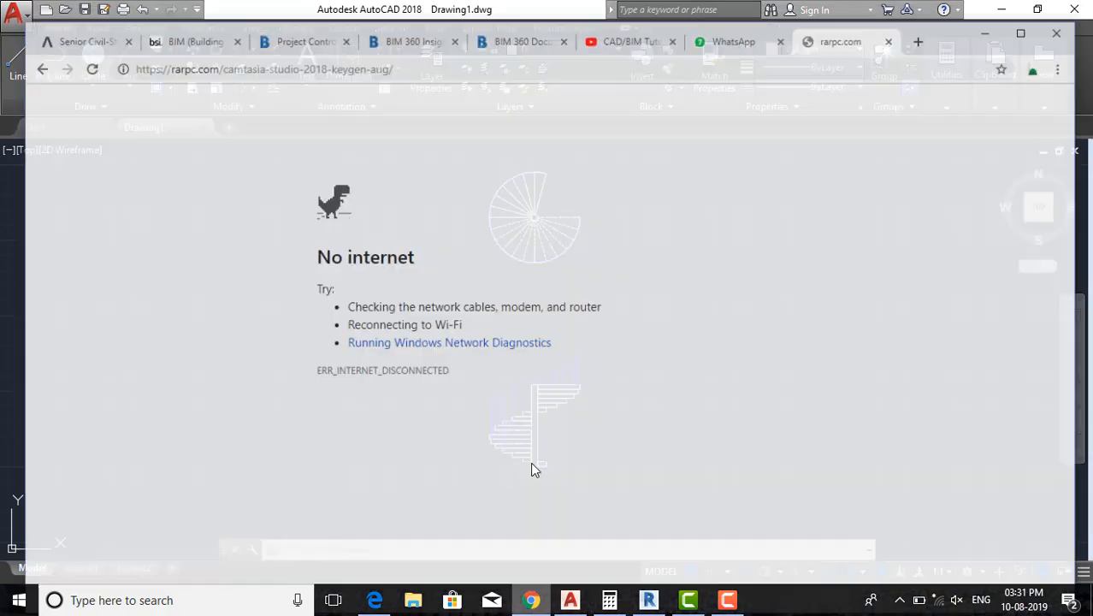
left_click(629, 22)
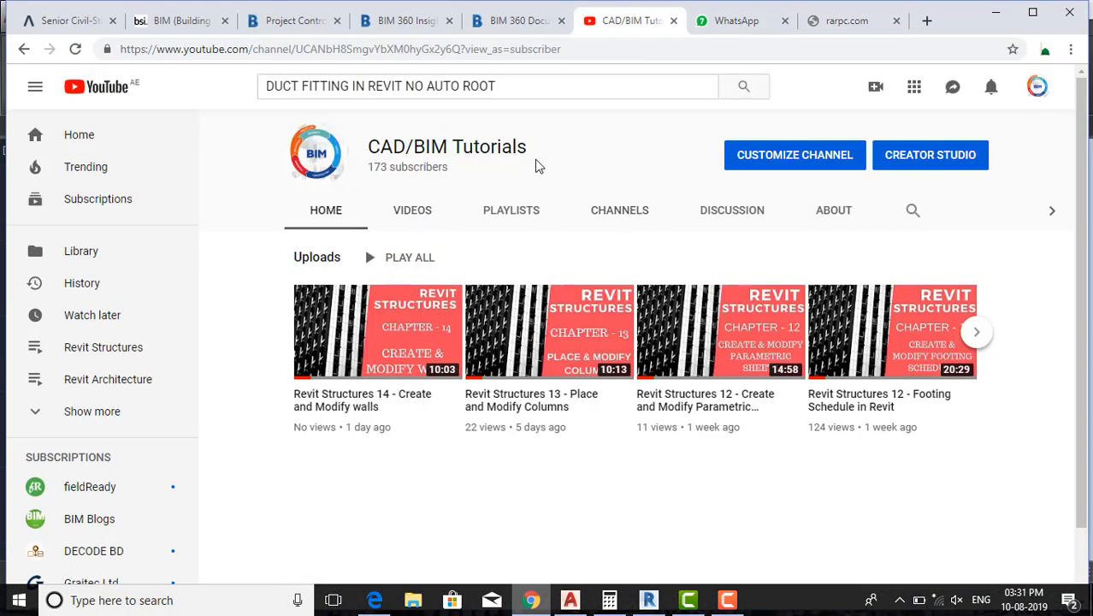
left_click(509, 210)
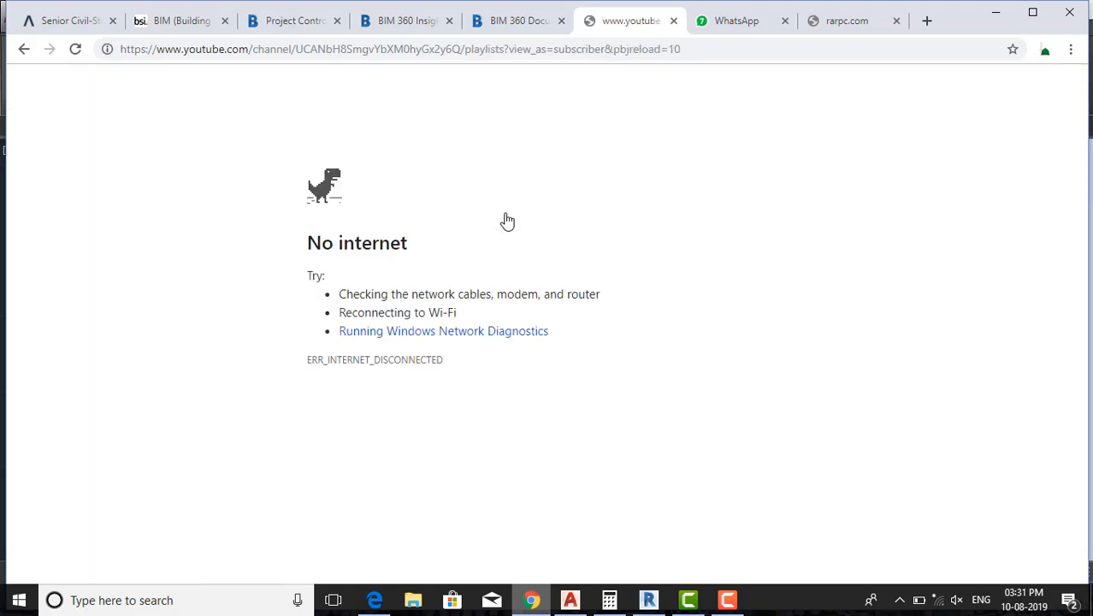
Connect the computer to the first secured Wi-Fi network listed and close the network list.
left_click(938, 599)
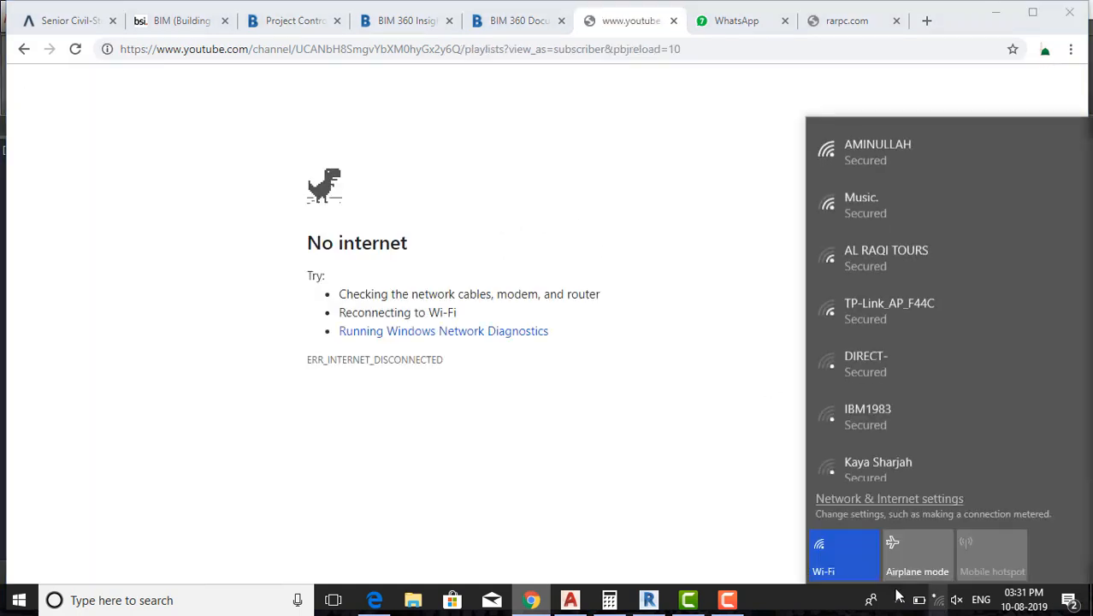
left_click(866, 156)
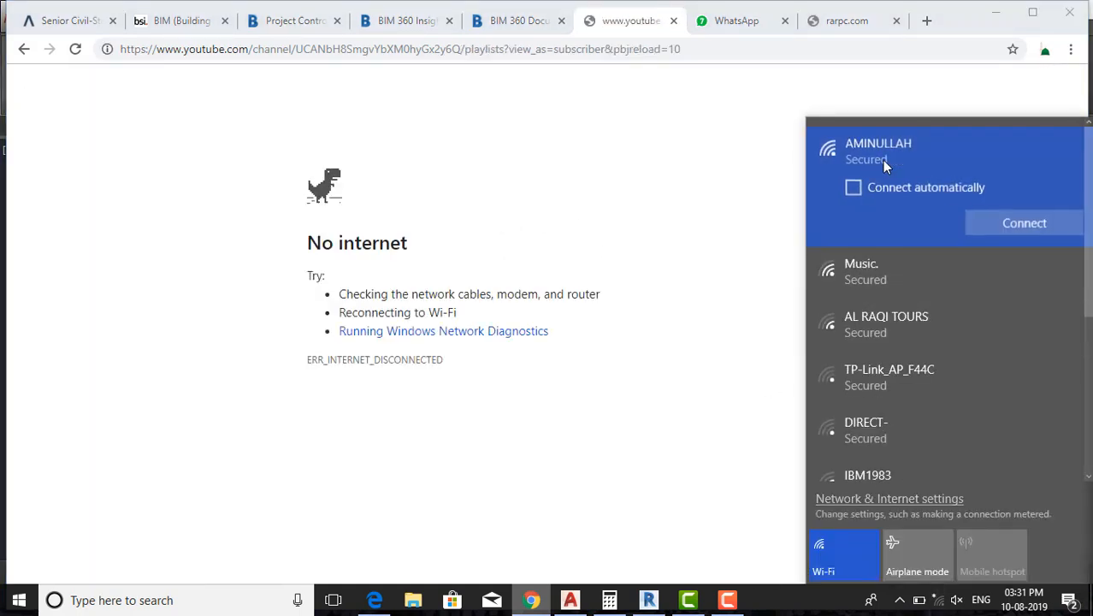
left_click(1013, 223)
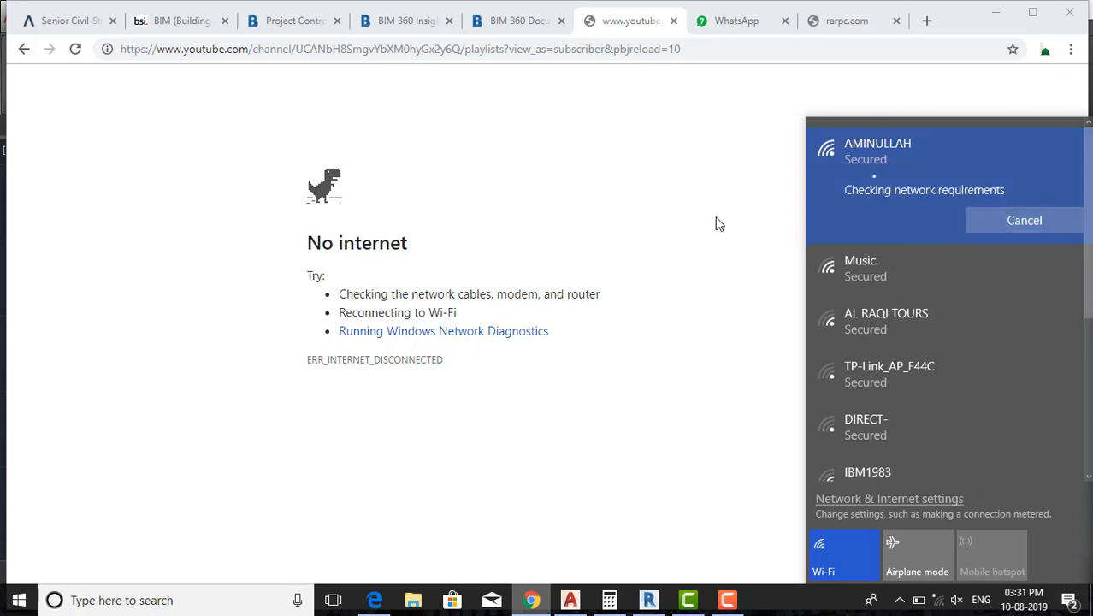
left_click(662, 211)
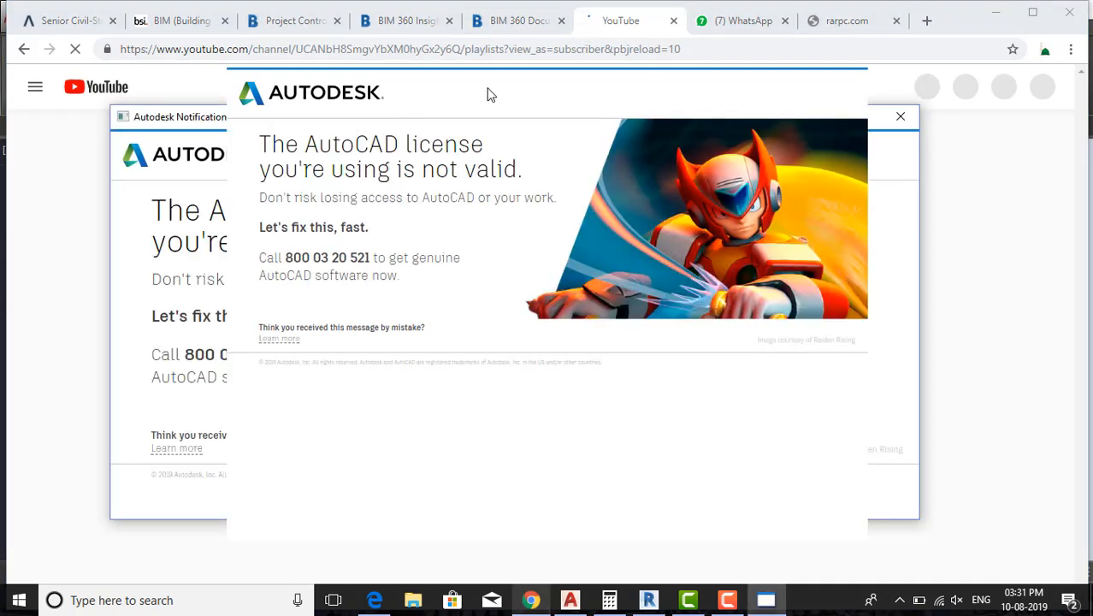
Open the Learn more page of the Autodesk license notification and minimize the browser window showing it.
left_click(177, 449)
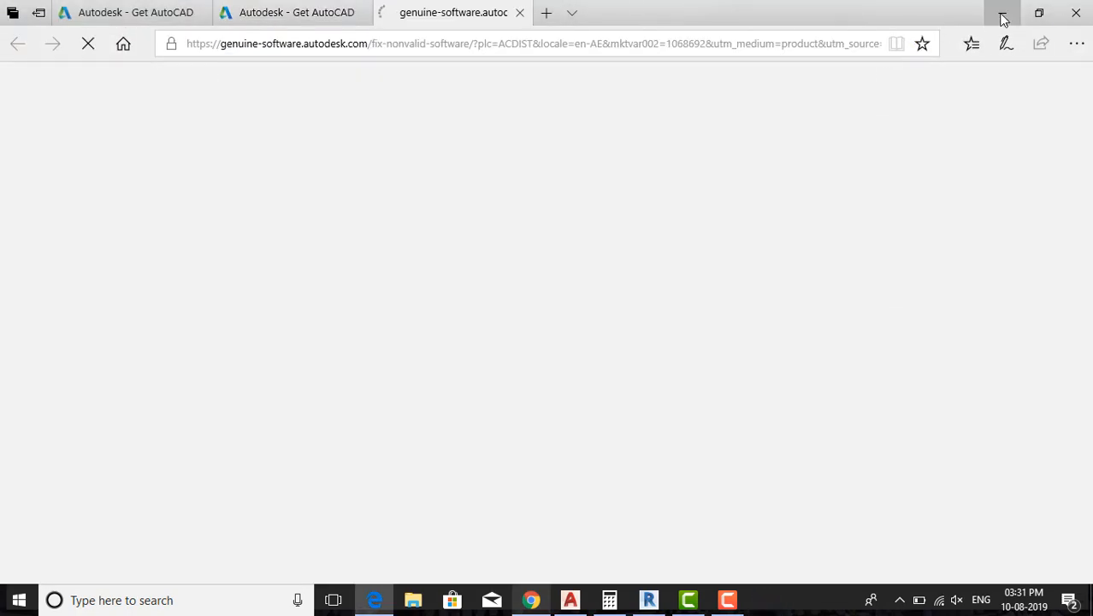
left_click(1003, 18)
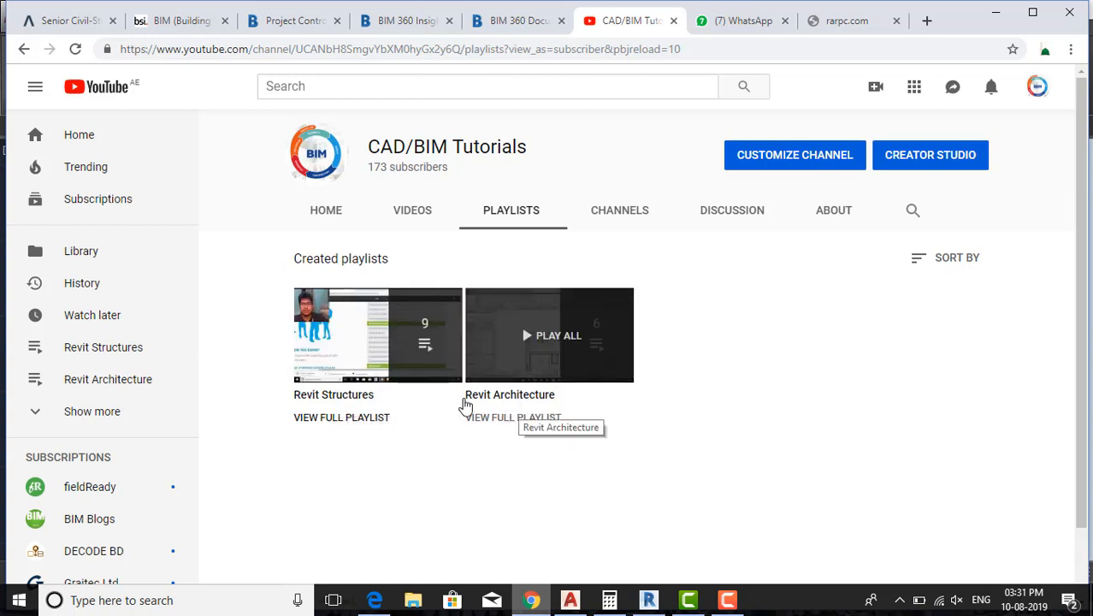
Expand the YouTube sidebar's playlist entries and look through them to Autocad Full Tutorials.
left_click(92, 413)
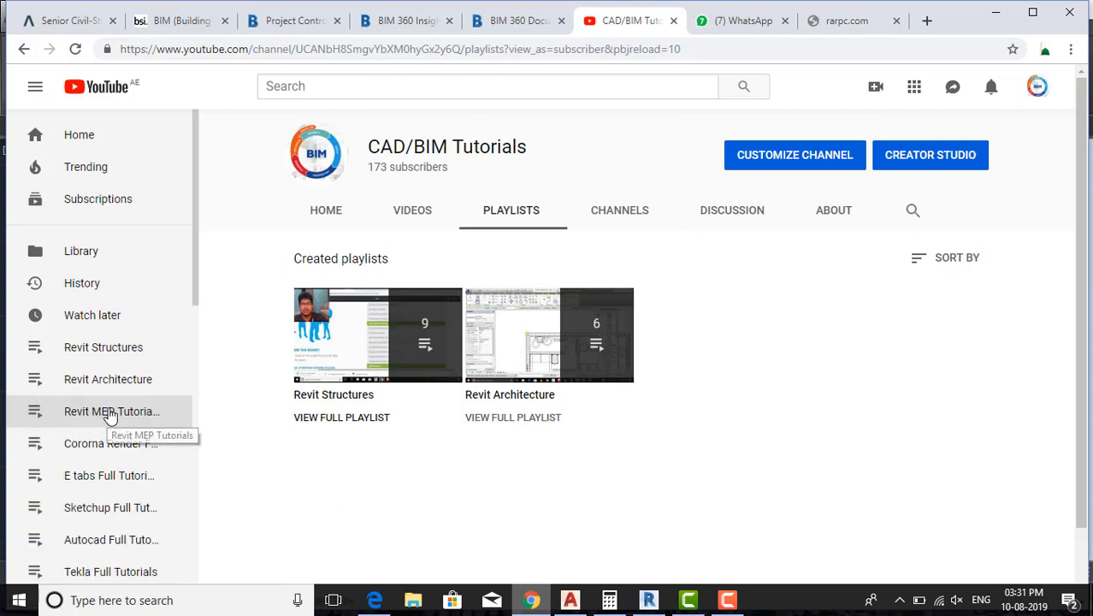
scroll(110, 413, "down", 1)
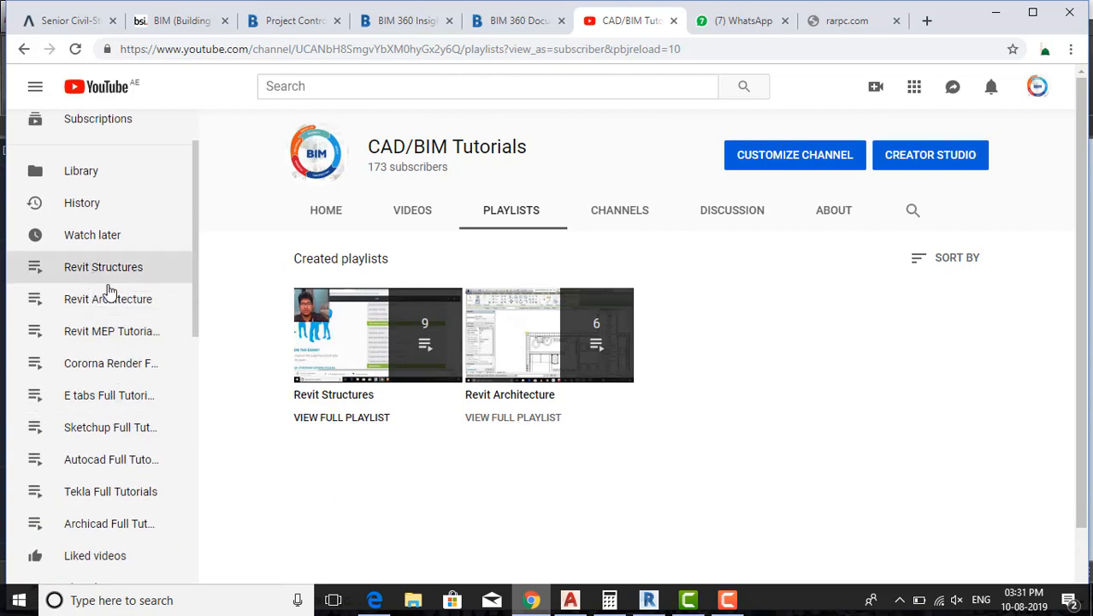
scroll(122, 302, "down", 1)
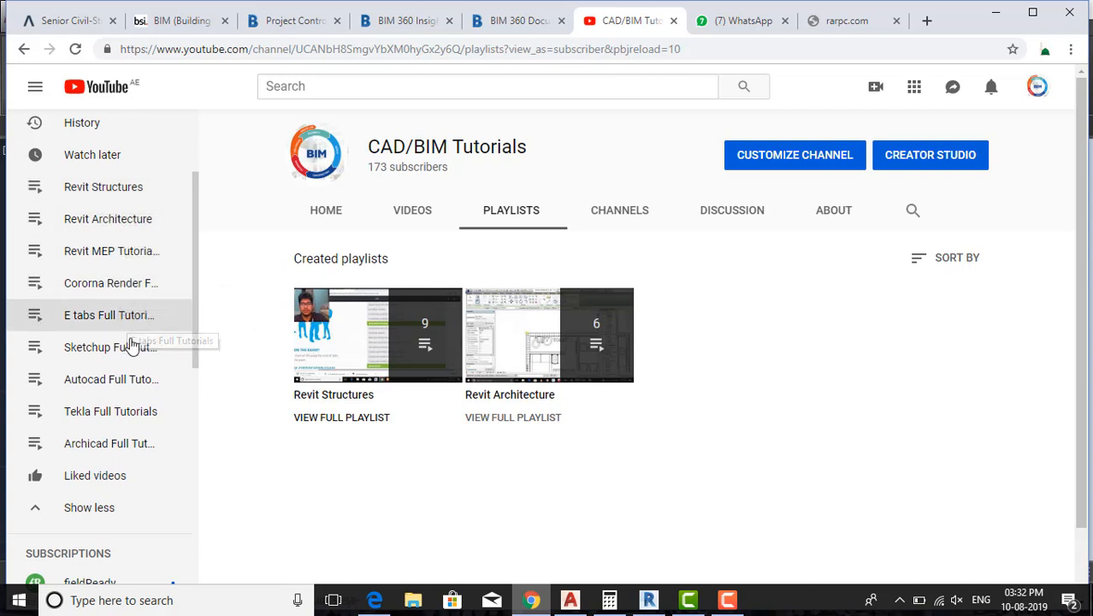
scroll(130, 373, "down", 1)
scroll(131, 374, "down", 2)
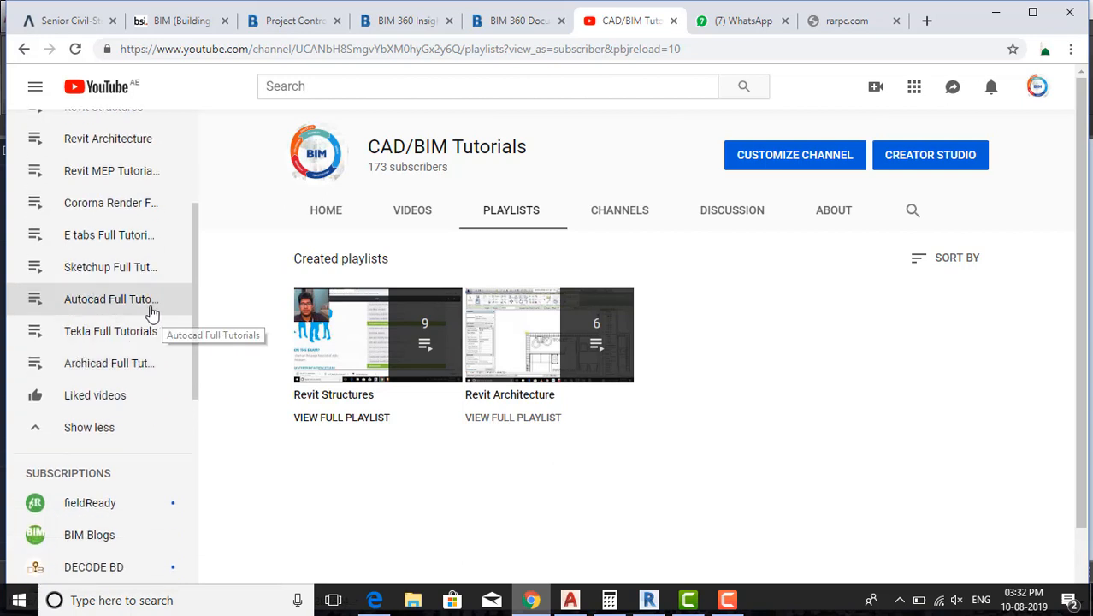